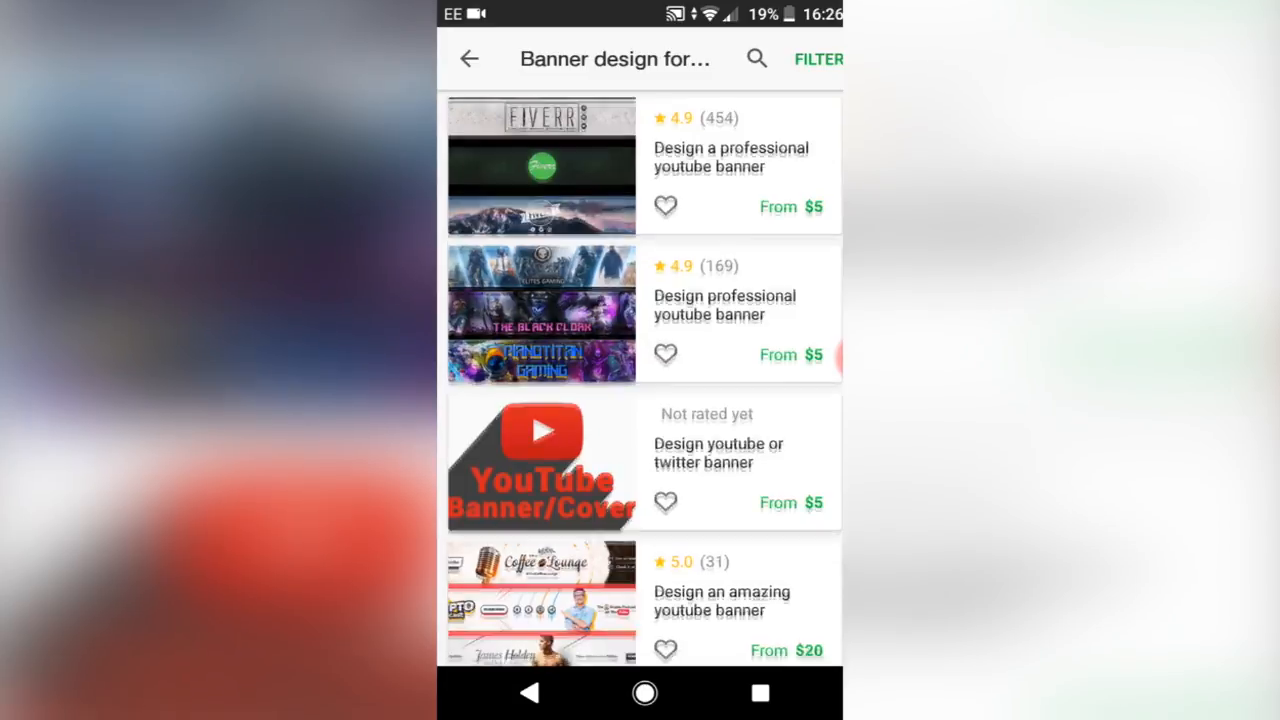
Search for "professional logo design" and browse the listed gigs and their starting prices.
{"action": "scroll", "coordinate": [840, 358], "scroll_direction": "down", "scroll_amount": 3}
{"action": "scroll", "coordinate": [840, 358], "scroll_direction": "down", "scroll_amount": 3}
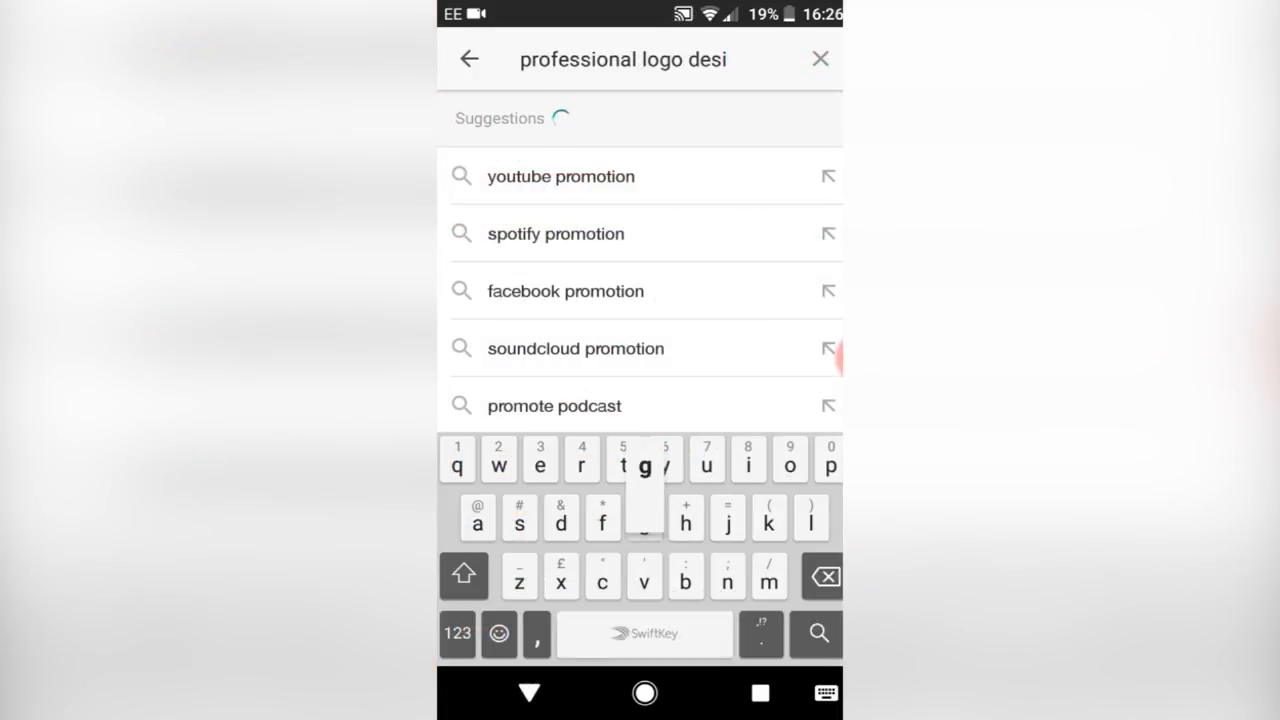
{"action": "key", "text": "Return"}
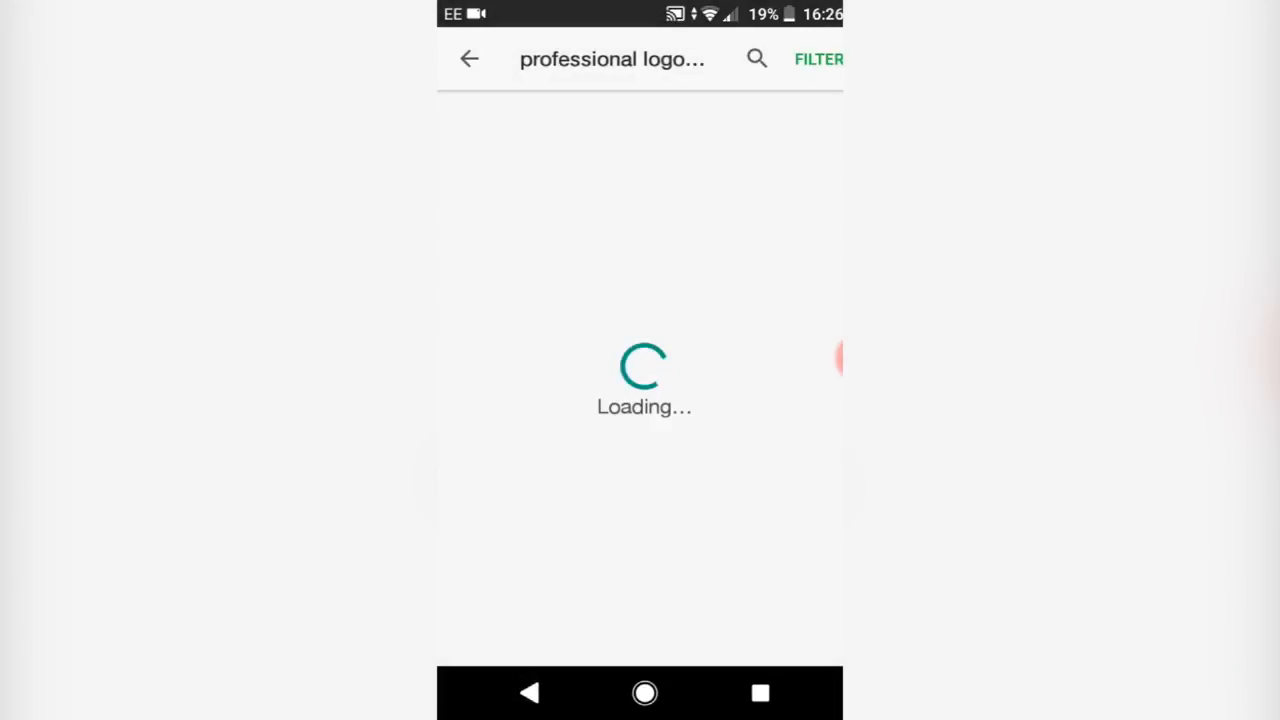
{"action": "scroll", "coordinate": [640, 378], "scroll_direction": "down", "scroll_amount": 1}
{"action": "scroll", "coordinate": [640, 378], "scroll_direction": "up", "scroll_amount": 1}
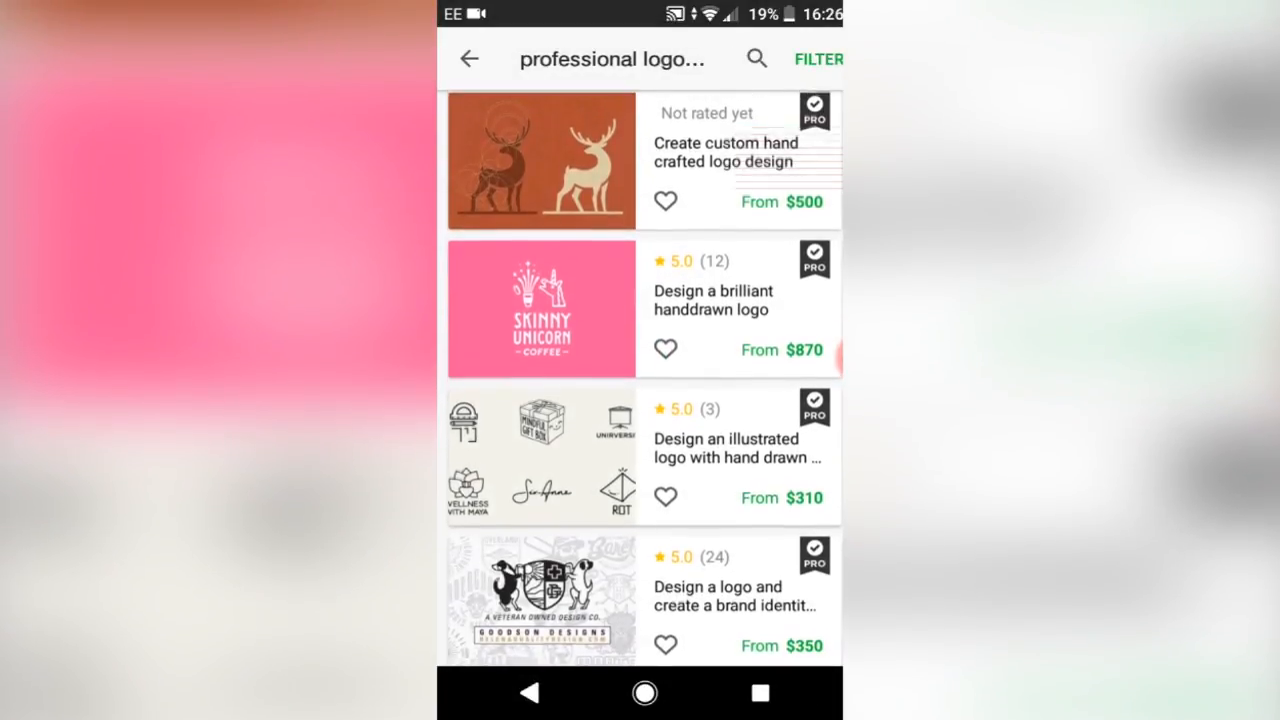
{"action": "scroll", "coordinate": [640, 378], "scroll_direction": "down", "scroll_amount": 3}
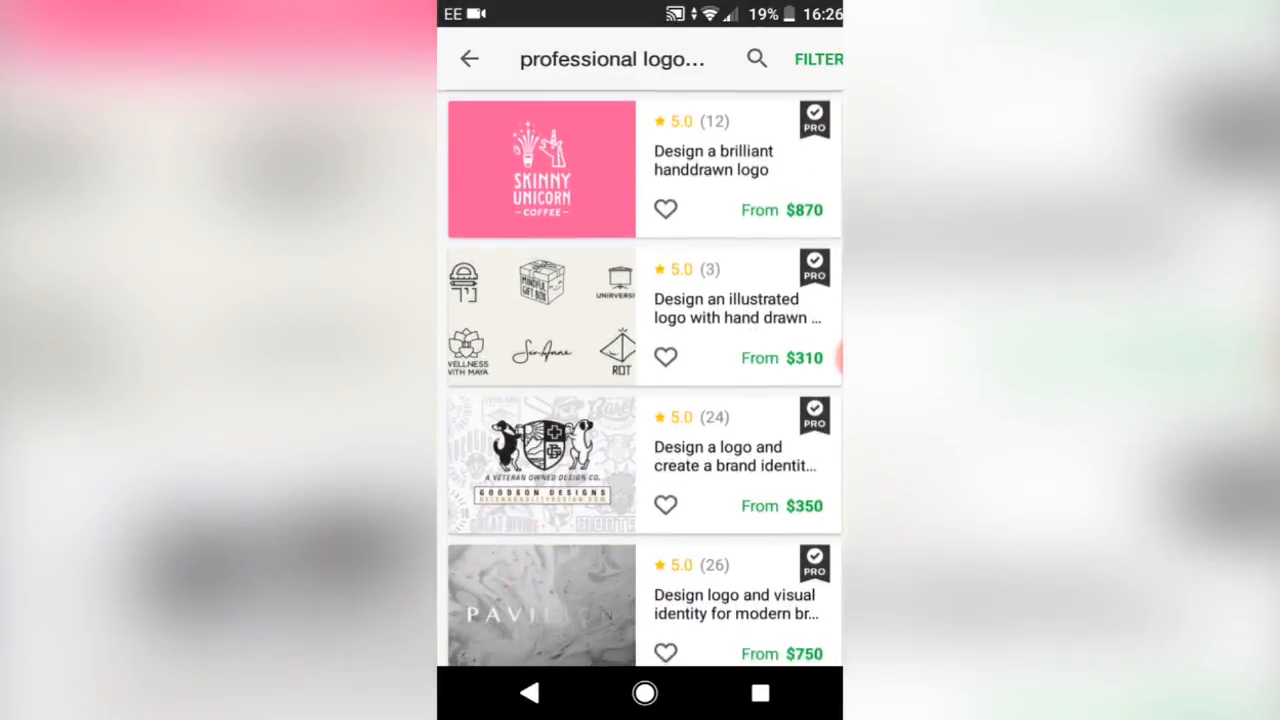
{"action": "scroll", "coordinate": [640, 378], "scroll_direction": "down", "scroll_amount": 5}
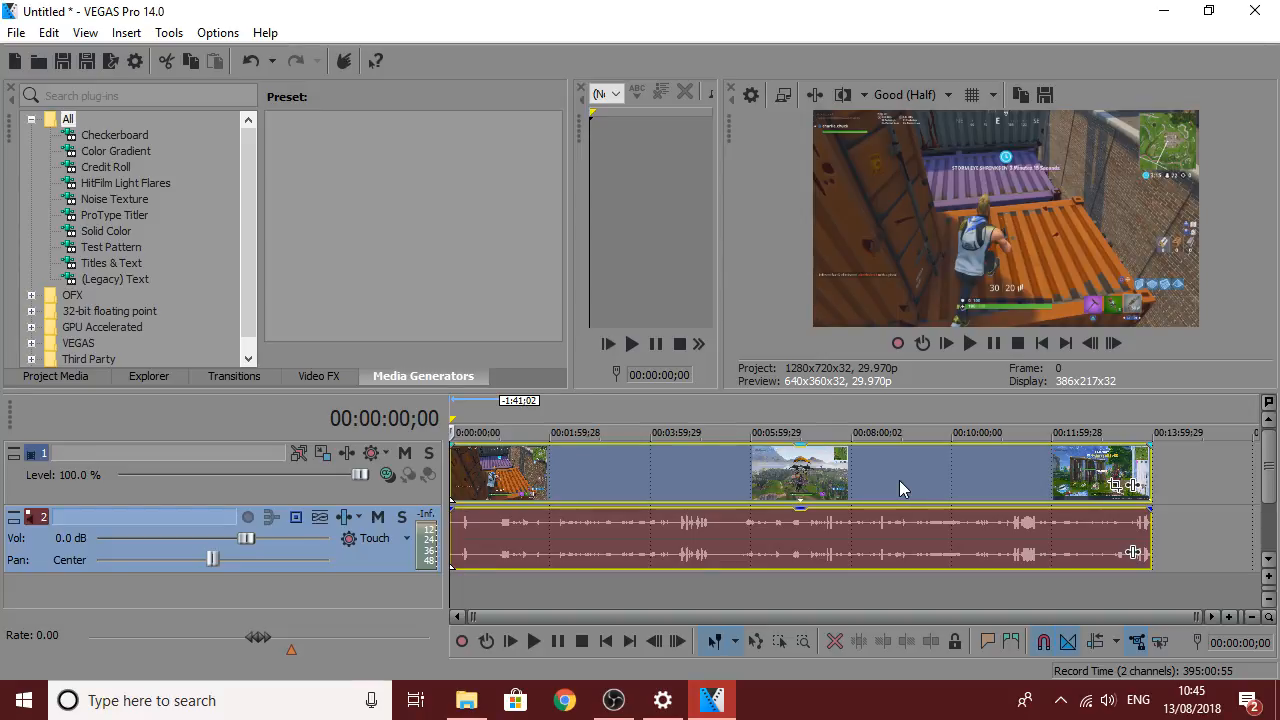
{"action": "scroll", "coordinate": [899, 481], "scroll_direction": "up", "scroll_amount": 1}
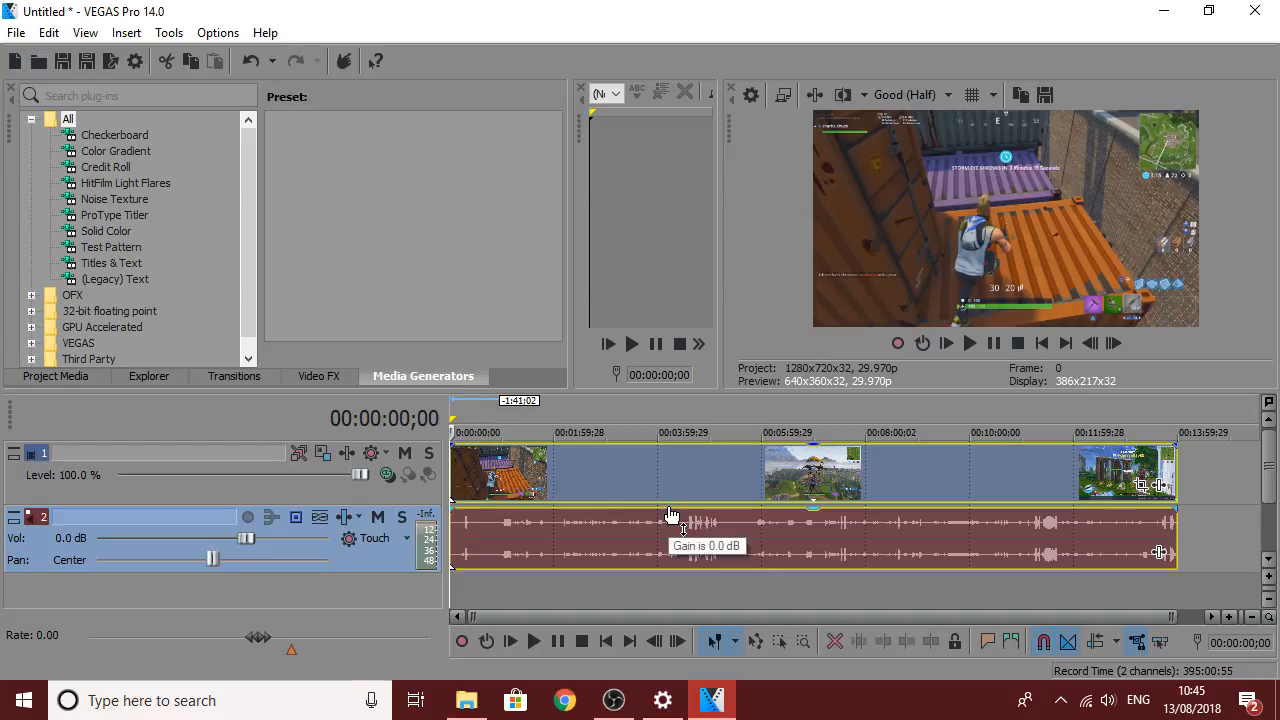
{"action": "scroll", "coordinate": [671, 515], "scroll_direction": "up", "scroll_amount": 8}
{"action": "scroll", "coordinate": [671, 515], "scroll_direction": "down", "scroll_amount": 8}
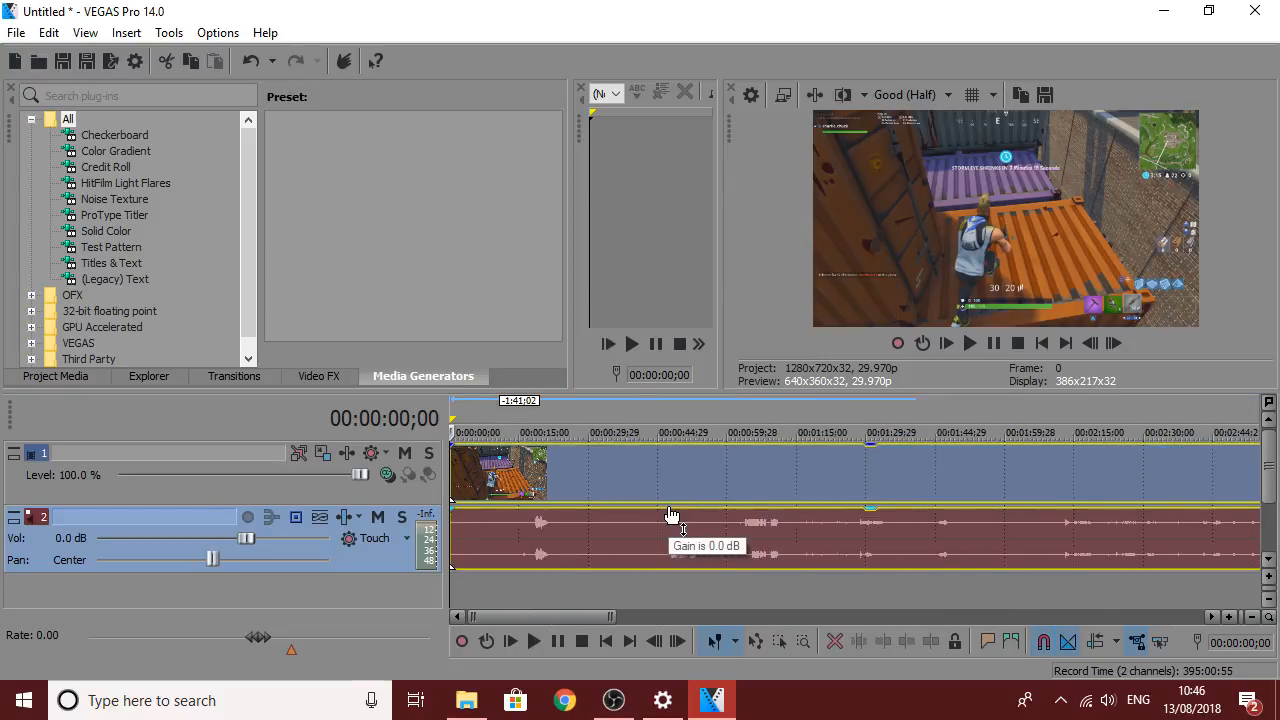
{"action": "scroll", "coordinate": [671, 515], "scroll_direction": "up", "scroll_amount": 10}
{"action": "scroll", "coordinate": [671, 515], "scroll_direction": "down", "scroll_amount": 10}
{"action": "scroll", "coordinate": [671, 515], "scroll_direction": "down", "scroll_amount": 1}
{"action": "scroll", "coordinate": [671, 515], "scroll_direction": "up", "scroll_amount": 5}
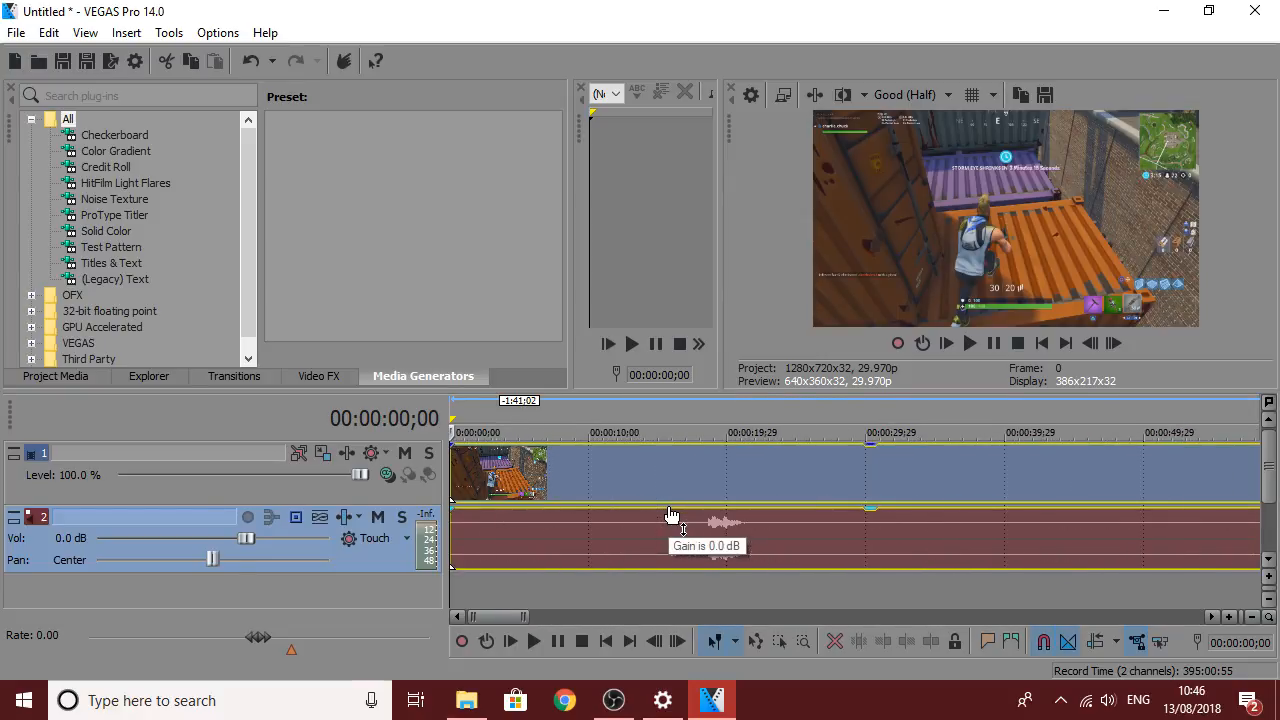
{"action": "scroll", "coordinate": [671, 515], "scroll_direction": "down", "scroll_amount": 5}
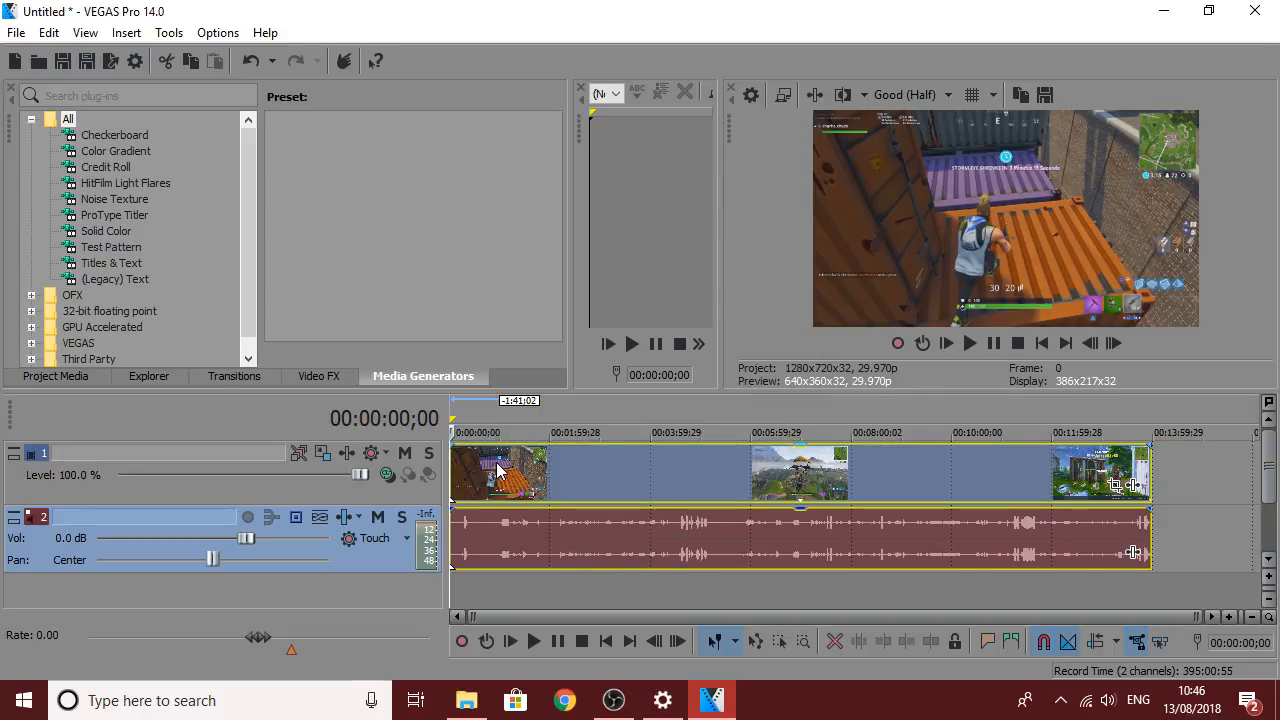
Scrub through the opening of the gameplay clip to locate its first loud audio burst.
{"action": "left_click", "coordinate": [462, 475]}
{"action": "scroll", "coordinate": [691, 484], "scroll_direction": "up", "scroll_amount": 6}
{"action": "key", "text": "Right"}
{"action": "key", "text": "Right"}
{"action": "key", "text": "Right"}
{"action": "key", "text": "Right"}
{"action": "key", "text": "Right"}
{"action": "key", "text": "Right"}
{"action": "key", "text": "Right"}
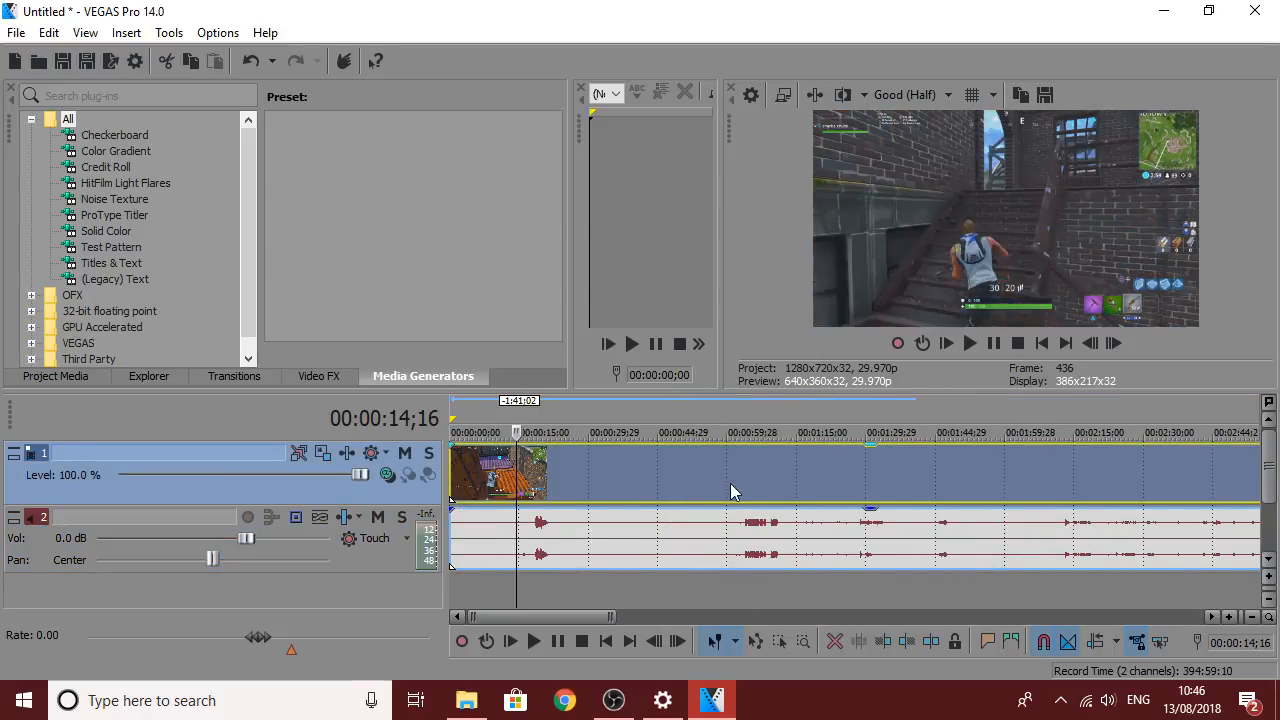
{"action": "key", "text": "Right"}
{"action": "key", "text": "Right"}
{"action": "key", "text": "Right"}
{"action": "key", "text": "Right"}
{"action": "key", "text": "Right"}
{"action": "key", "text": "Right"}
{"action": "key", "text": "Right"}
{"action": "key", "text": "Right"}
{"action": "key", "text": "Right"}
{"action": "key", "text": "Right"}
{"action": "key", "text": "Right"}
{"action": "key", "text": "Right"}
{"action": "key", "text": "Right"}
{"action": "key", "text": "Right"}
{"action": "key", "text": "Right"}
{"action": "key", "text": "Left"}
{"action": "key", "text": "Left"}
{"action": "key", "text": "Left"}
{"action": "key", "text": "Left"}
{"action": "key", "text": "Left"}
{"action": "key", "text": "Left"}
{"action": "key", "text": "Left"}
{"action": "key", "text": "Left"}
{"action": "key", "text": "Left"}
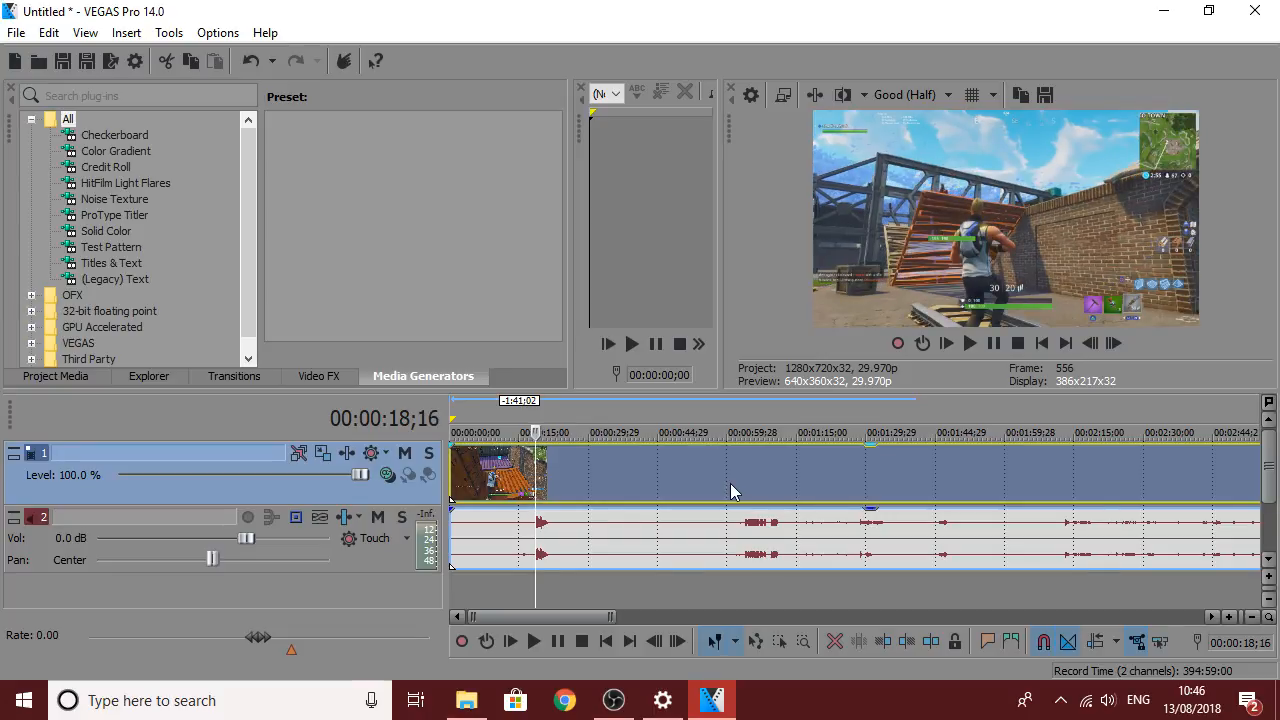
Place the playhead at 00:00:17;25, just before the first audio burst.
{"action": "key", "text": "Right"}
{"action": "key", "text": "Right"}
{"action": "key", "text": "Right"}
{"action": "scroll", "coordinate": [657, 520], "scroll_direction": "up", "scroll_amount": 6}
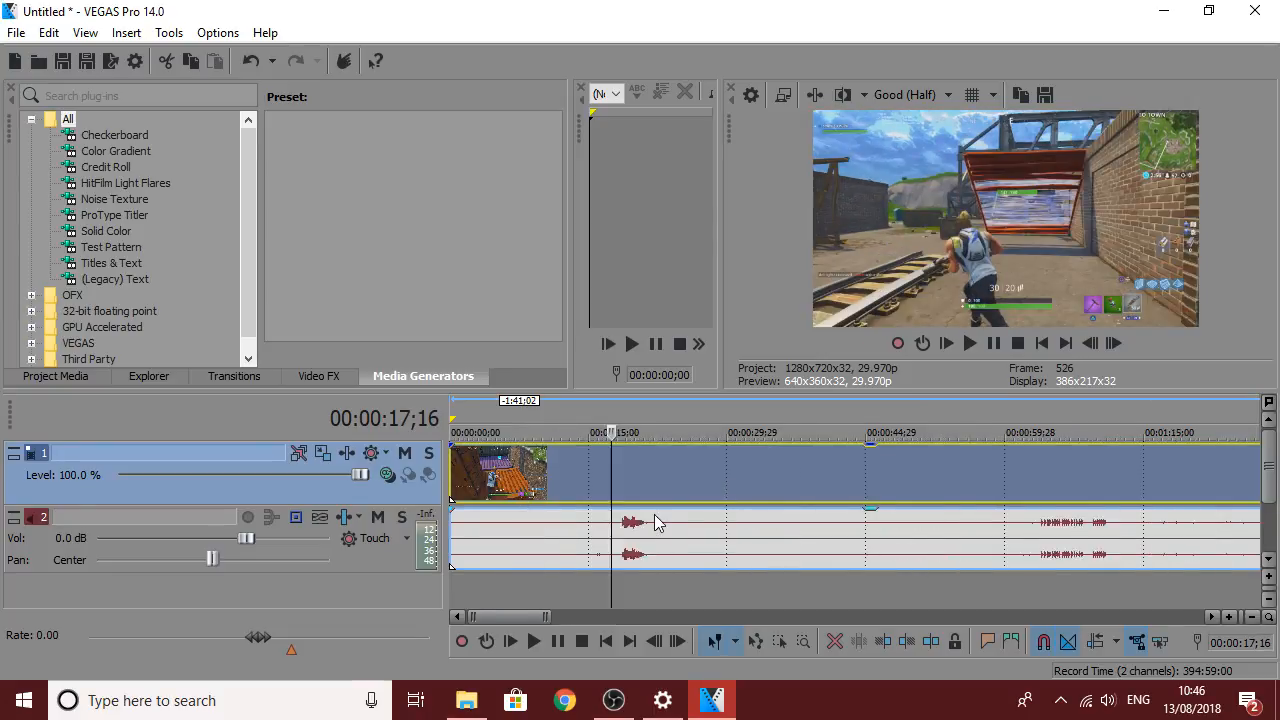
{"action": "key", "text": "Right"}
{"action": "scroll", "coordinate": [980, 517], "scroll_direction": "down", "scroll_amount": 10}
{"action": "key", "text": "Right"}
{"action": "key", "text": "Right"}
{"action": "key", "text": "Right"}
{"action": "key", "text": "Right"}
{"action": "key", "text": "Right"}
{"action": "key", "text": "Right"}
{"action": "key", "text": "Right"}
{"action": "key", "text": "Right"}
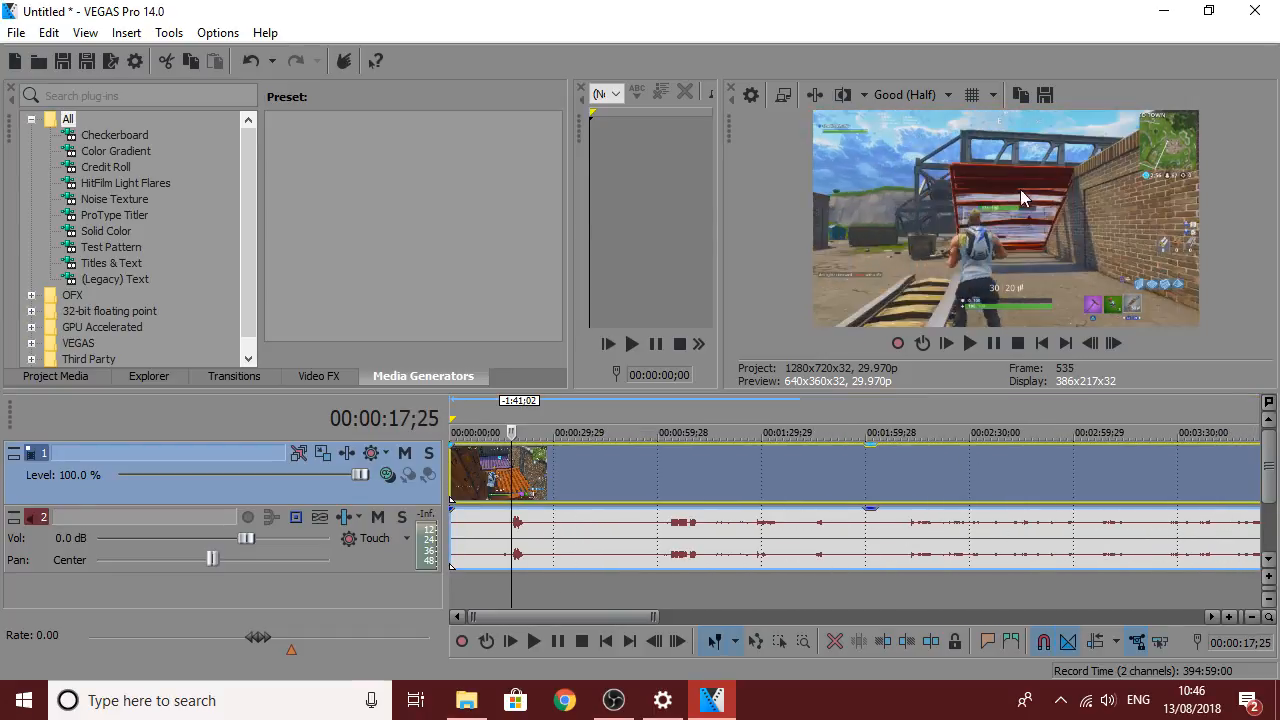
Play the section from 00:00:17;25 and examine the first audio burst's waveform up close.
{"action": "key", "text": "space"}
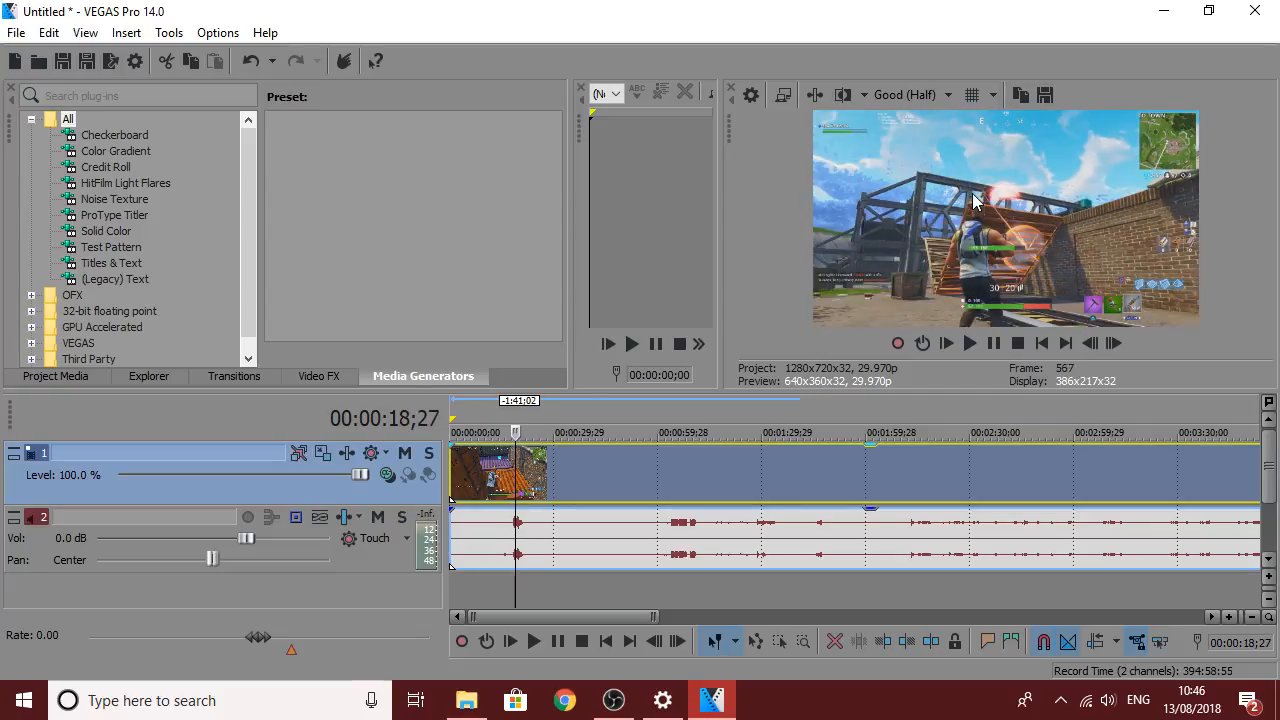
{"action": "key", "text": "space"}
{"action": "scroll", "coordinate": [757, 537], "scroll_direction": "up", "scroll_amount": 5}
{"action": "key", "text": "Left"}
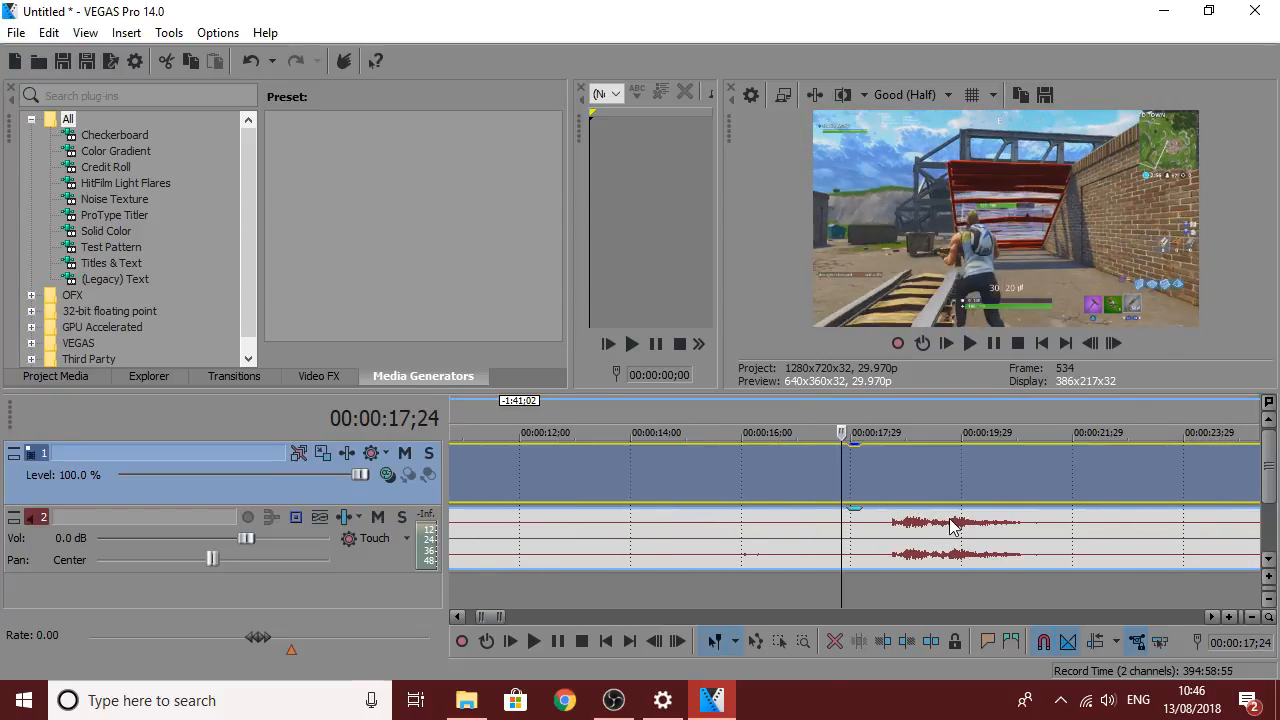
{"action": "key", "text": "space"}
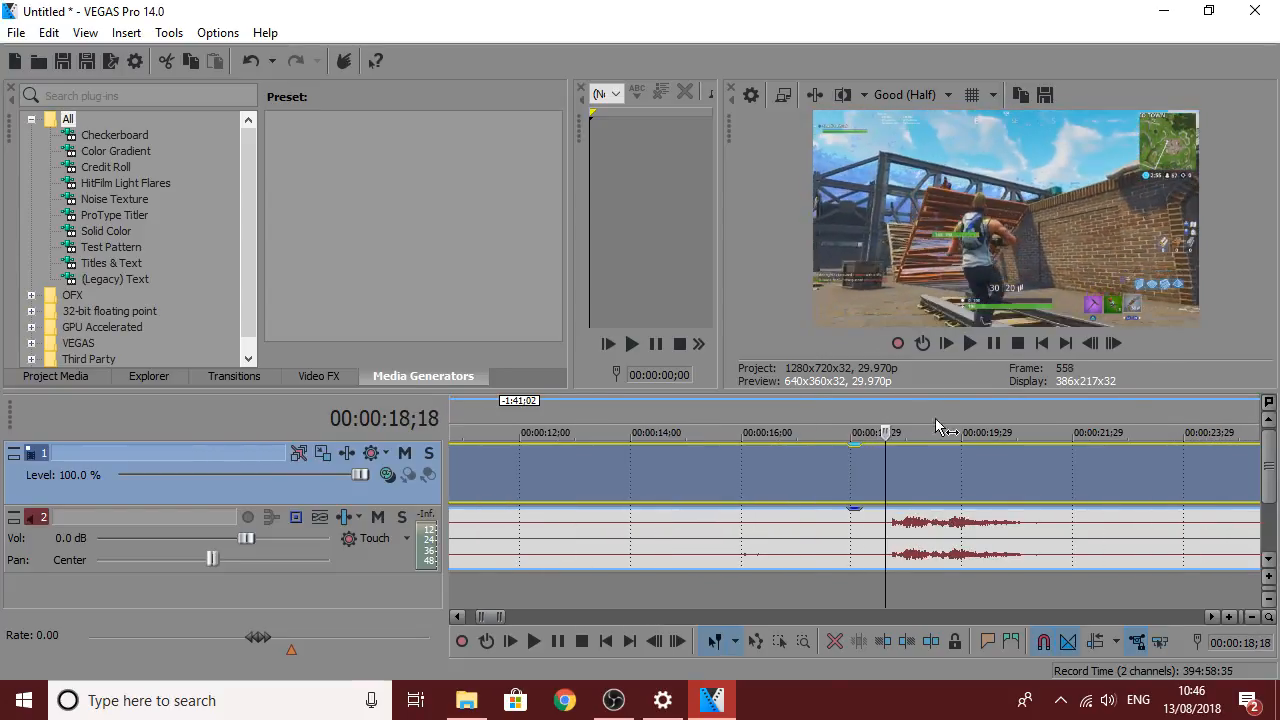
Step back a few frames, replay the clip through the first audio burst and pause it.
{"action": "key", "text": "Left"}
{"action": "key", "text": "Left"}
{"action": "key", "text": "Left"}
{"action": "key", "text": "Left"}
{"action": "key", "text": "Left"}
{"action": "key", "text": "Left"}
{"action": "key", "text": "Left"}
{"action": "key", "text": "Left"}
{"action": "key", "text": "Left"}
{"action": "key", "text": "Left"}
{"action": "key", "text": "Left"}
{"action": "key", "text": "Left"}
{"action": "key", "text": "Left"}
{"action": "left_click", "coordinate": [969, 343]}
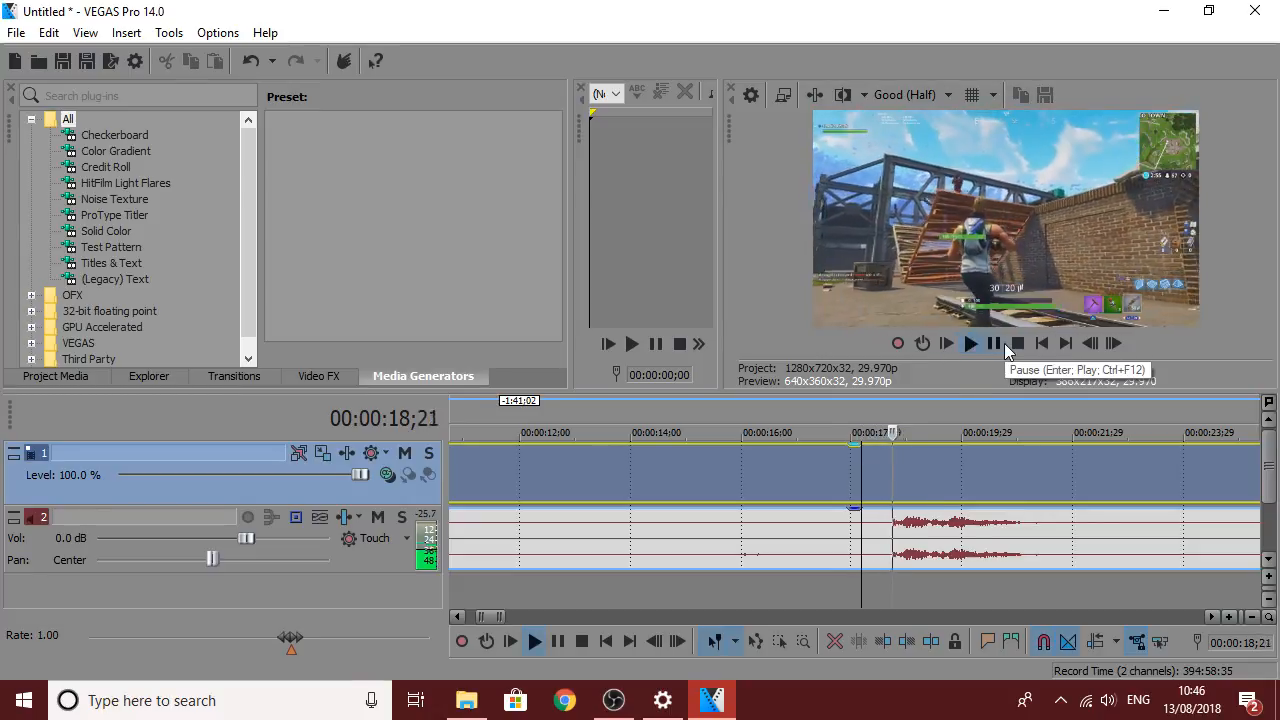
{"action": "left_click", "coordinate": [1002, 343]}
{"action": "key", "text": "Down"}
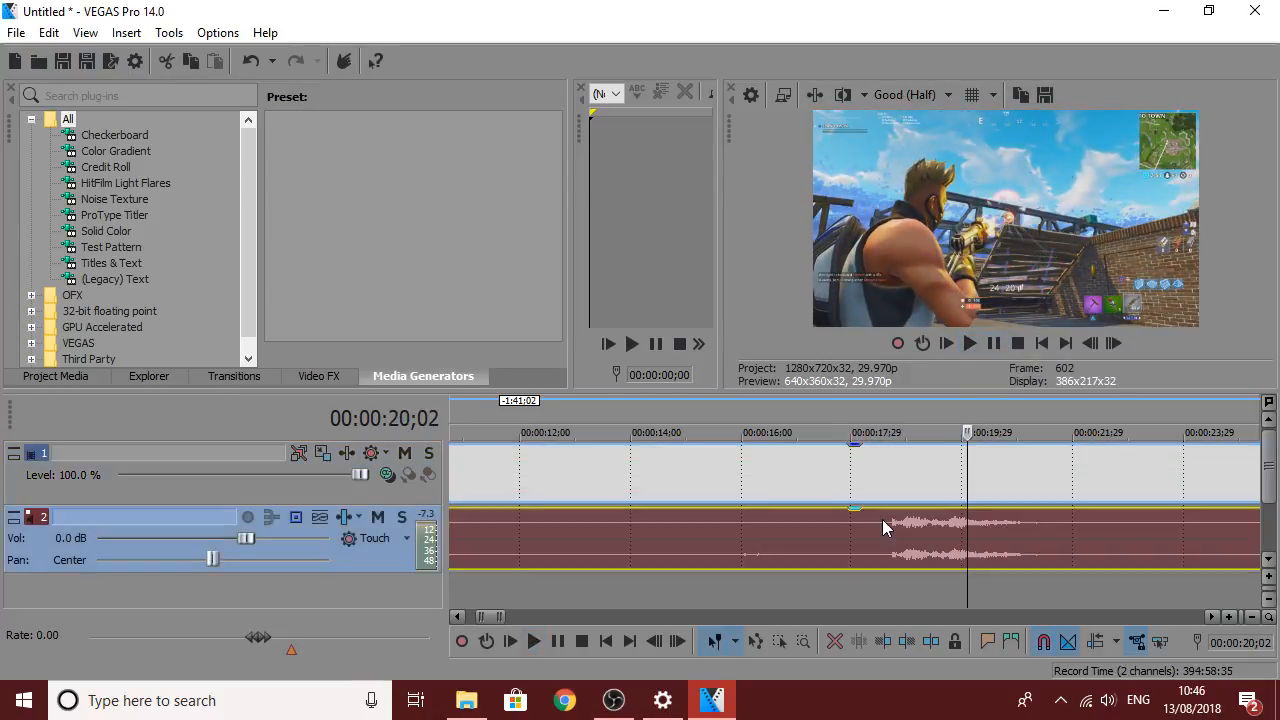
Step the playhead frame by frame to the onset of the first audio burst, at 00:00:18;22.
{"action": "left_click", "coordinate": [882, 519]}
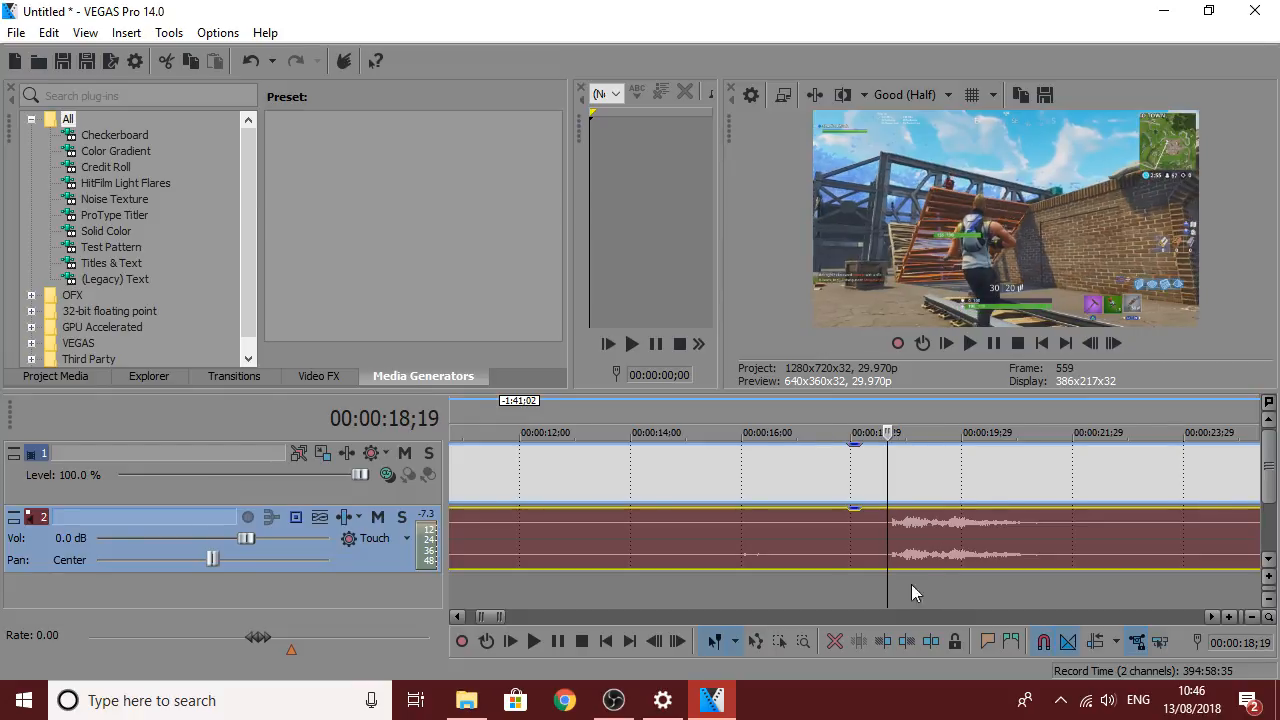
{"action": "scroll", "coordinate": [940, 549], "scroll_direction": "up", "scroll_amount": 5}
{"action": "key", "text": "Right"}
{"action": "key", "text": "Left"}
{"action": "key", "text": "Left"}
{"action": "key", "text": "Left"}
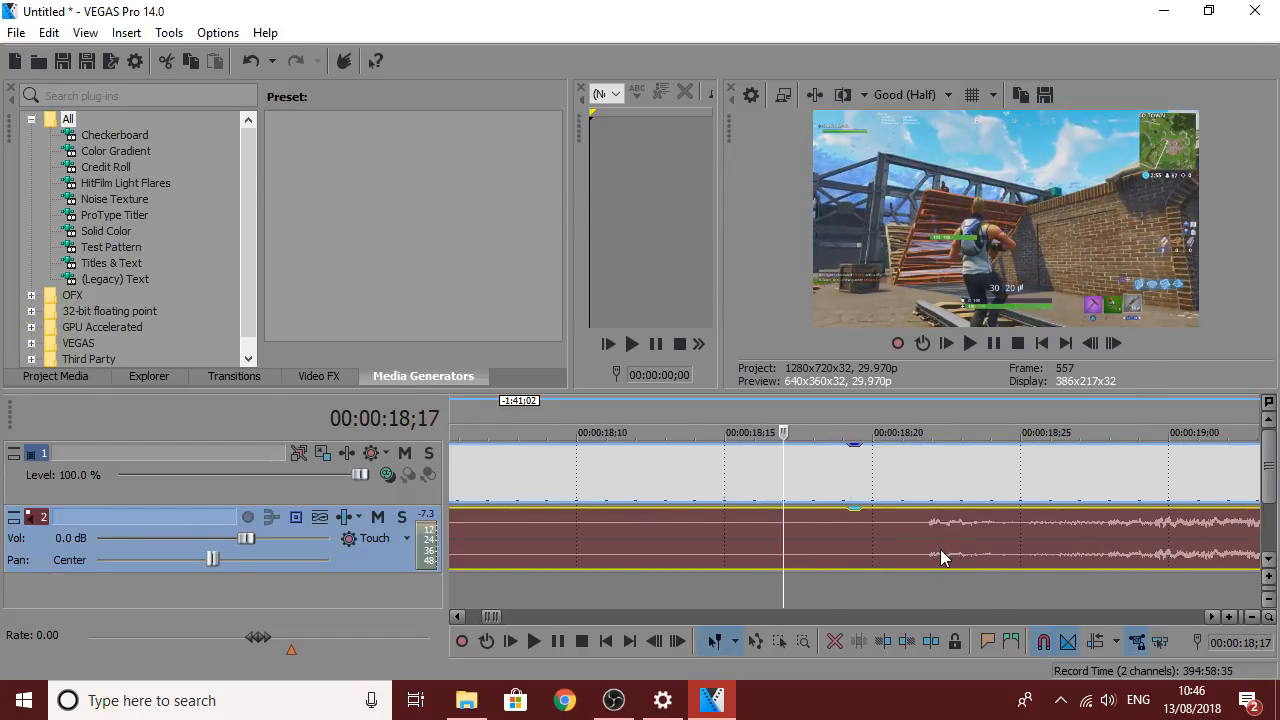
{"action": "key", "text": "Right"}
{"action": "key", "text": "Right"}
{"action": "key", "text": "Right"}
{"action": "key", "text": "Right"}
{"action": "key", "text": "Right"}
{"action": "key", "text": "Right"}
{"action": "key", "text": "Left"}
{"action": "key", "text": "Left"}
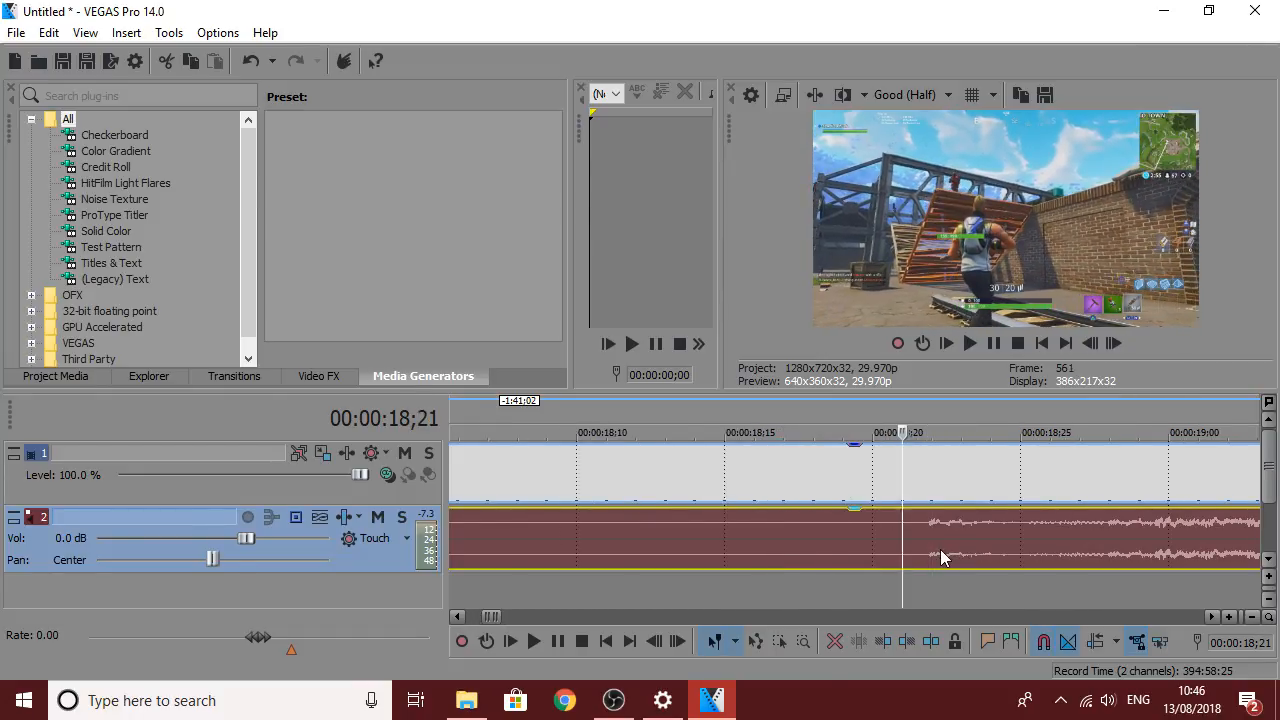
{"action": "key", "text": "Left"}
{"action": "key", "text": "Left"}
{"action": "key", "text": "Right"}
{"action": "key", "text": "Right"}
{"action": "key", "text": "Right"}
{"action": "key", "text": "Left"}
{"action": "key", "text": "Right"}
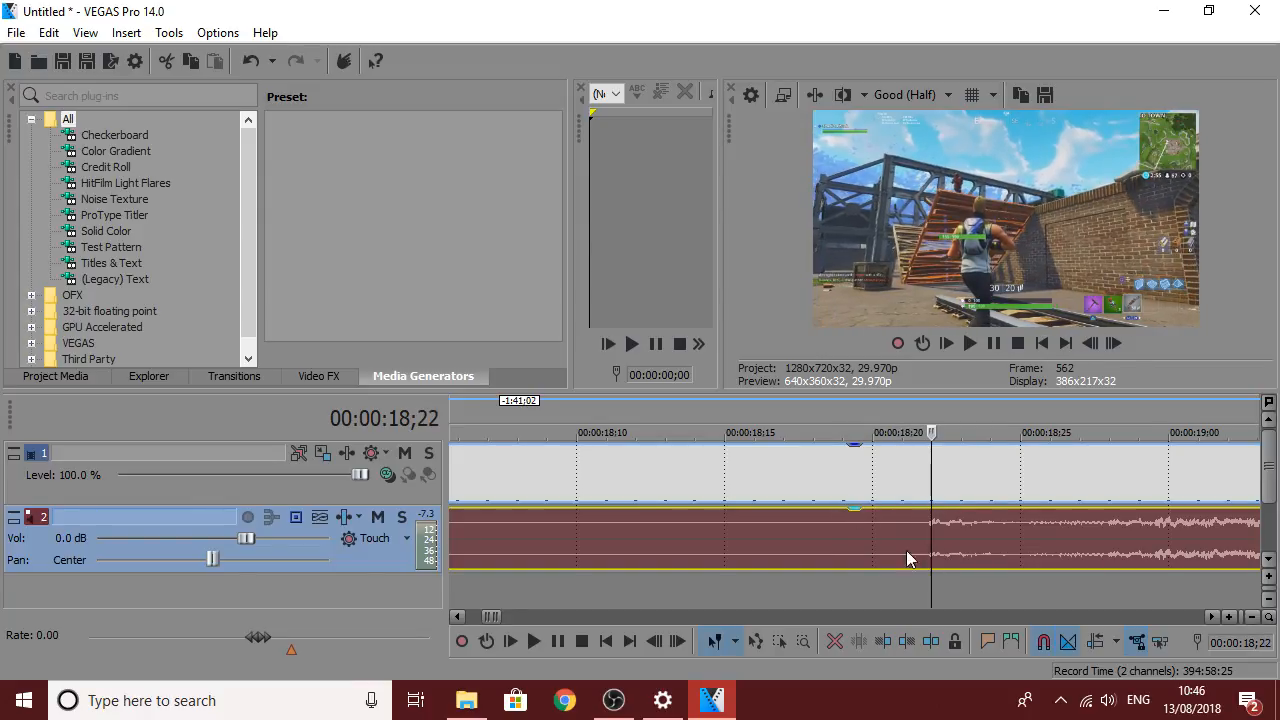
{"action": "scroll", "coordinate": [956, 562], "scroll_direction": "up", "scroll_amount": 5}
{"action": "scroll", "coordinate": [895, 520], "scroll_direction": "down", "scroll_amount": 10}
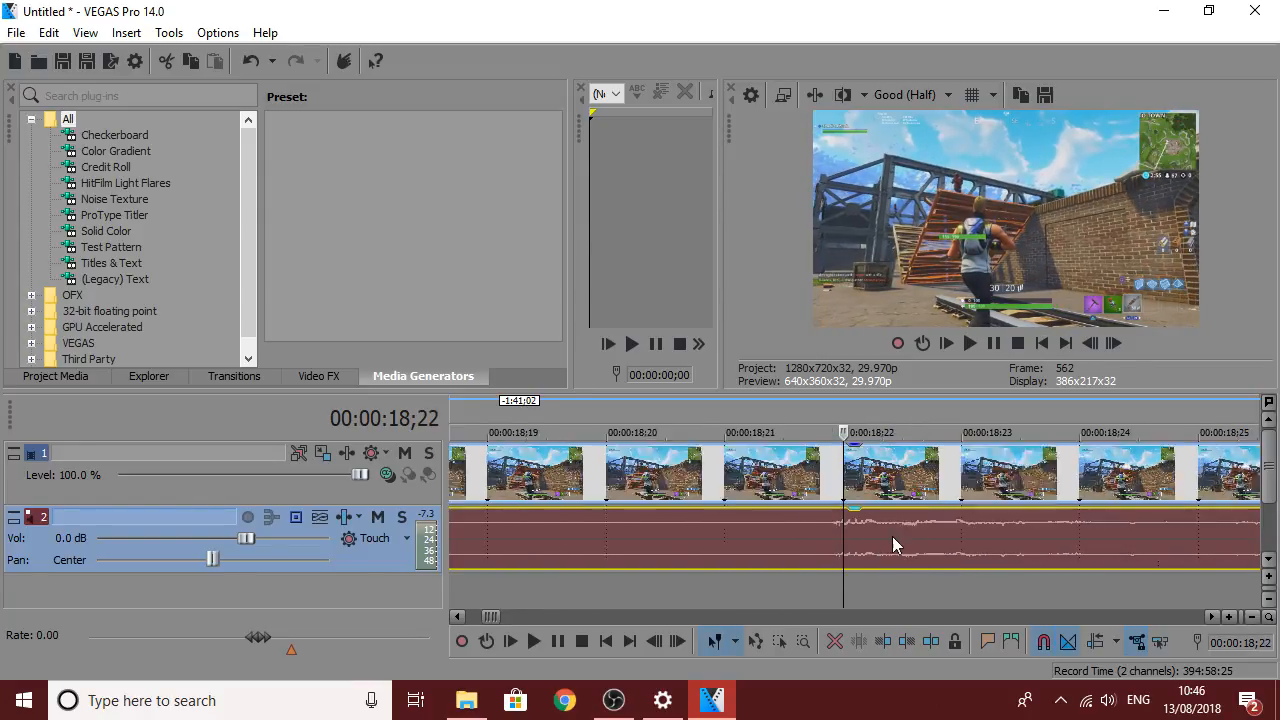
Advance the playhead on the video event to 00:00:19;03 to check the frames after the burst's onset.
{"action": "right_click", "coordinate": [815, 465]}
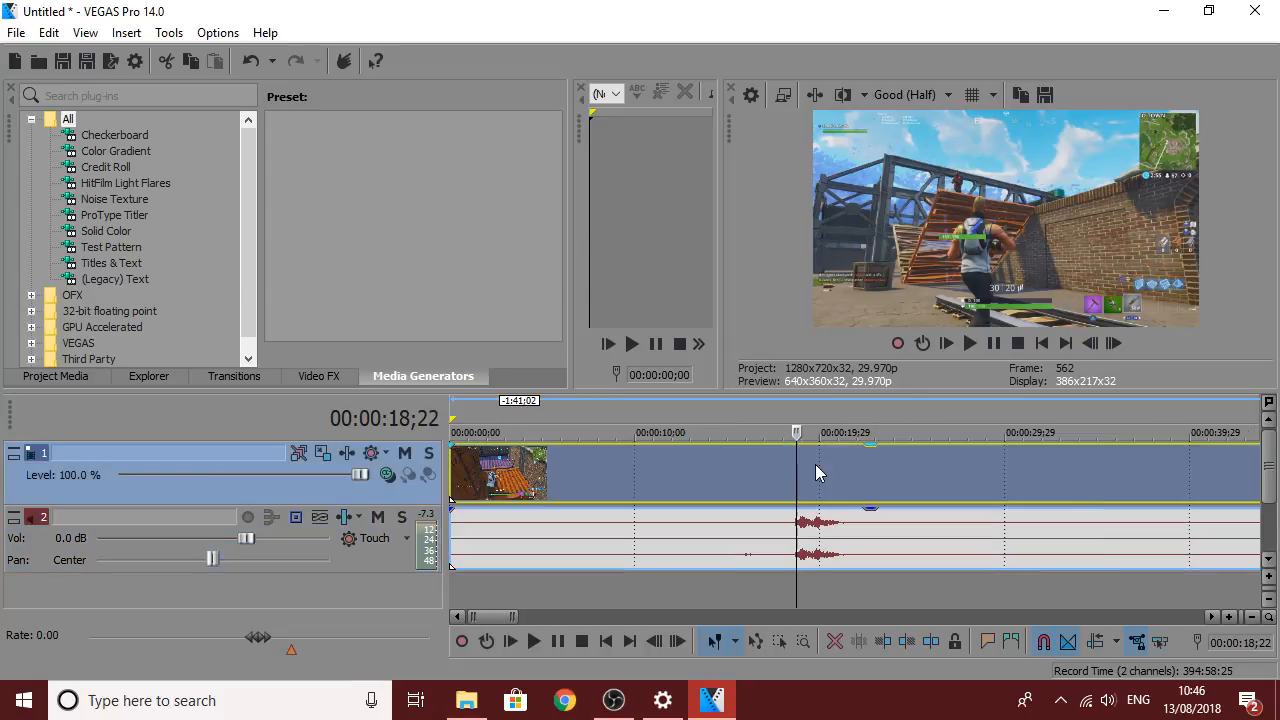
{"action": "left_click", "coordinate": [803, 485]}
{"action": "key", "text": "Right"}
{"action": "key", "text": "Right"}
{"action": "key", "text": "Right"}
{"action": "key", "text": "Right"}
{"action": "key", "text": "Right"}
{"action": "key", "text": "Right"}
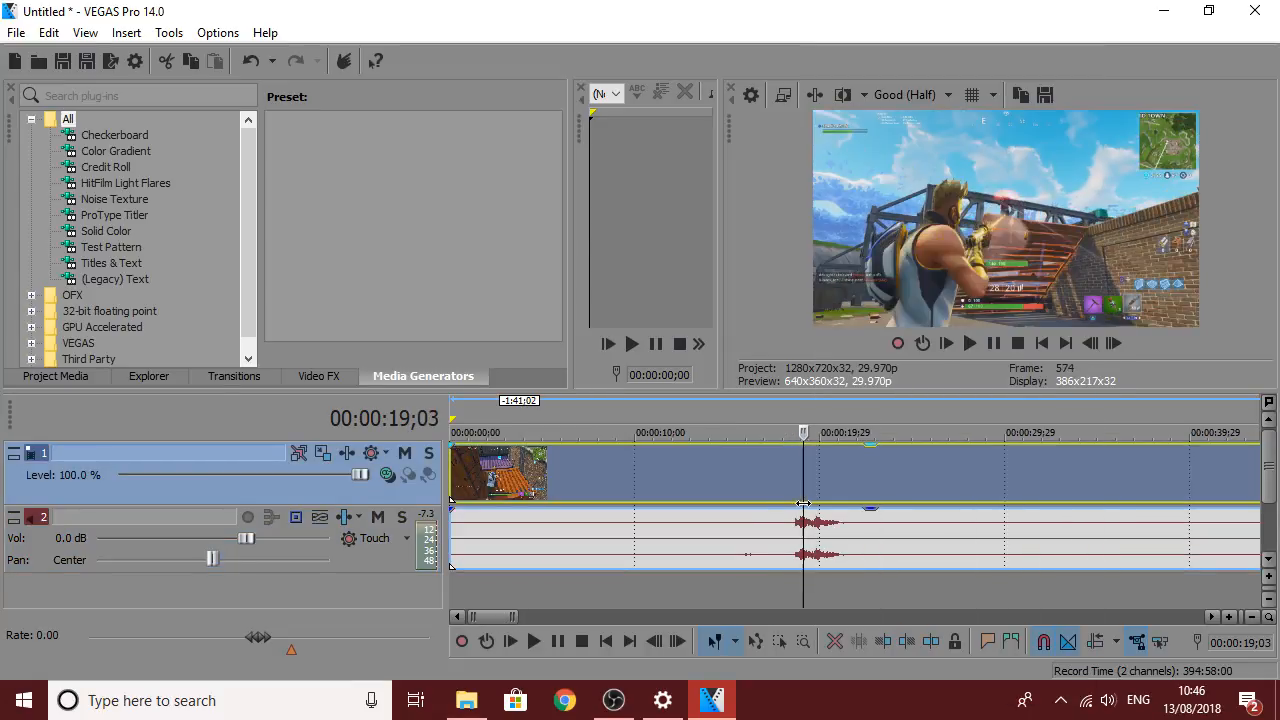
Trim the start of the gameplay clip at 00:00:18;21, right before the first audio burst.
{"action": "scroll", "coordinate": [810, 500], "scroll_direction": "up", "scroll_amount": 5}
{"action": "left_click", "coordinate": [785, 530]}
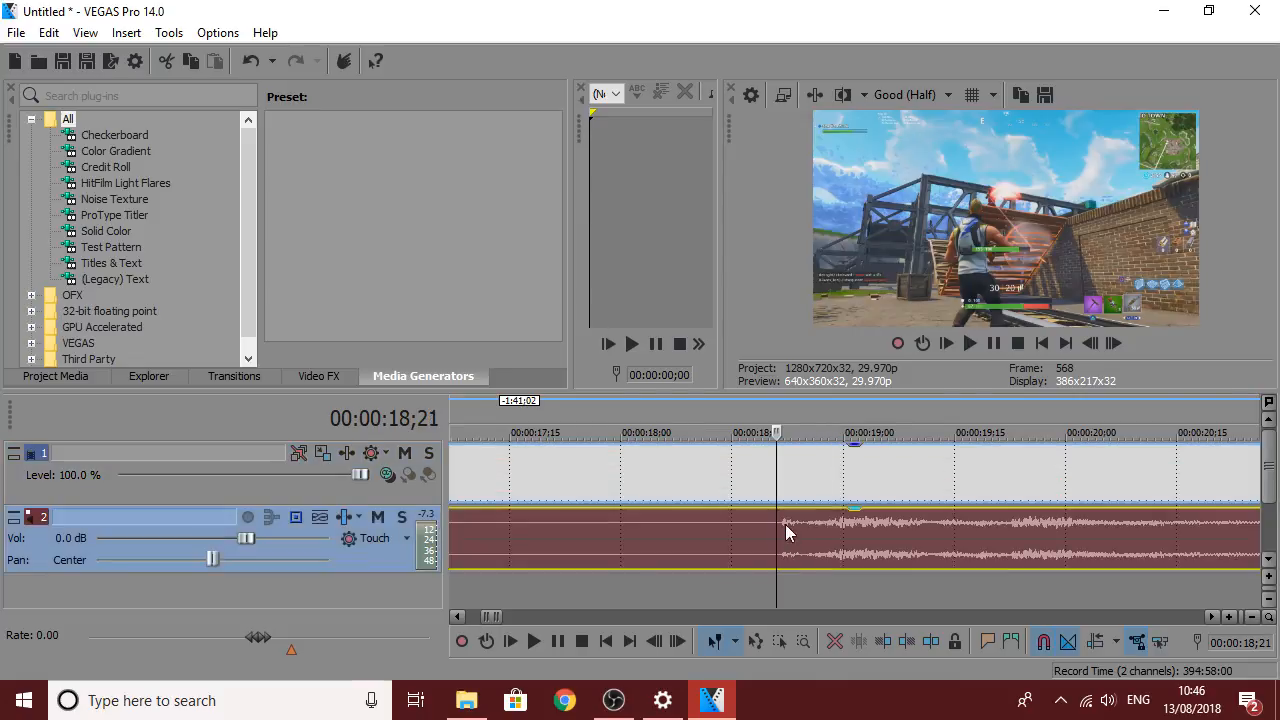
{"action": "right_click", "coordinate": [854, 466]}
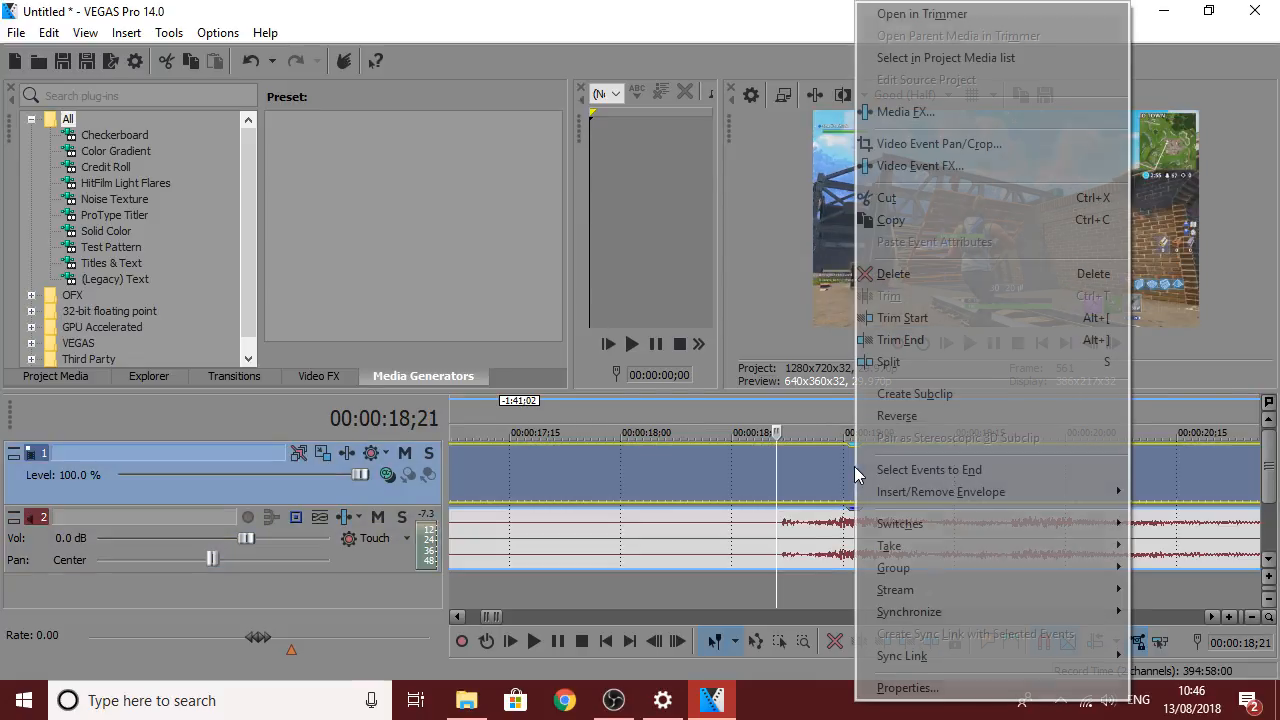
{"action": "left_click", "coordinate": [954, 317]}
{"action": "scroll", "coordinate": [840, 508], "scroll_direction": "down", "scroll_amount": 5}
{"action": "scroll", "coordinate": [840, 508], "scroll_direction": "down", "scroll_amount": 3}
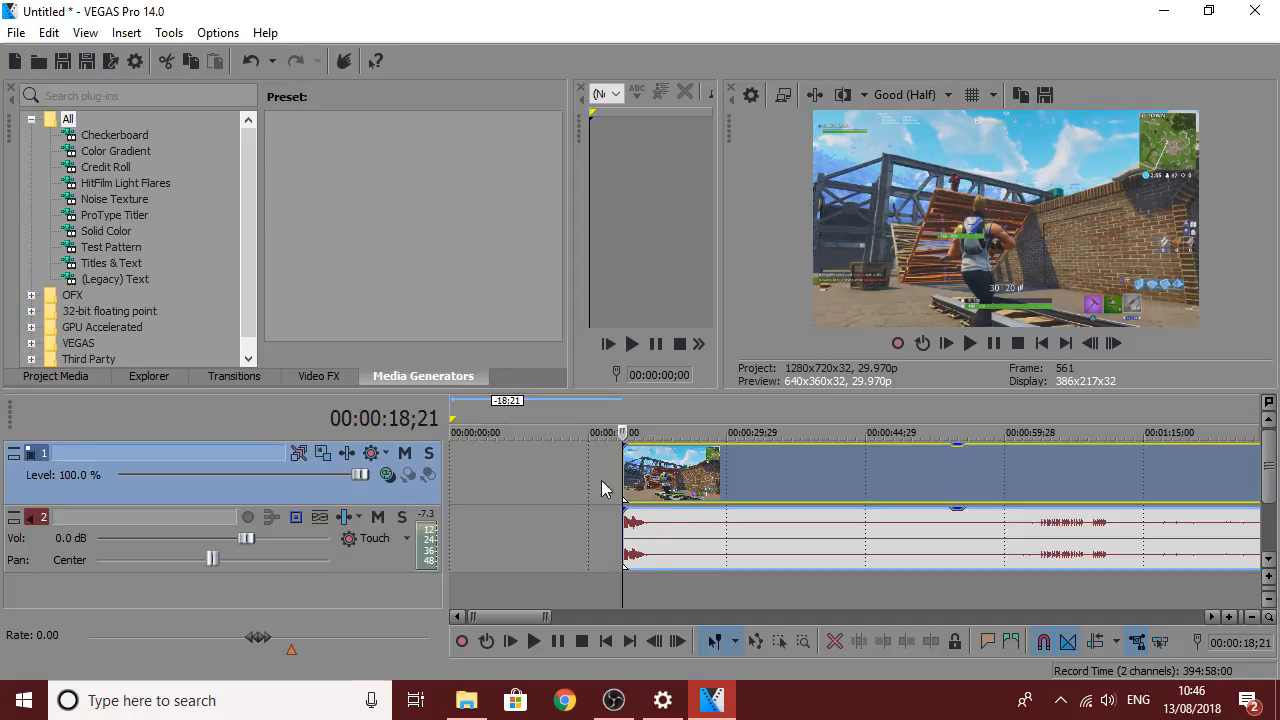
Play the trimmed clip from 00:00:18;12, just before its new start, and pause after the elimination.
{"action": "scroll", "coordinate": [725, 490], "scroll_direction": "up", "scroll_amount": 5}
{"action": "key", "text": "Left"}
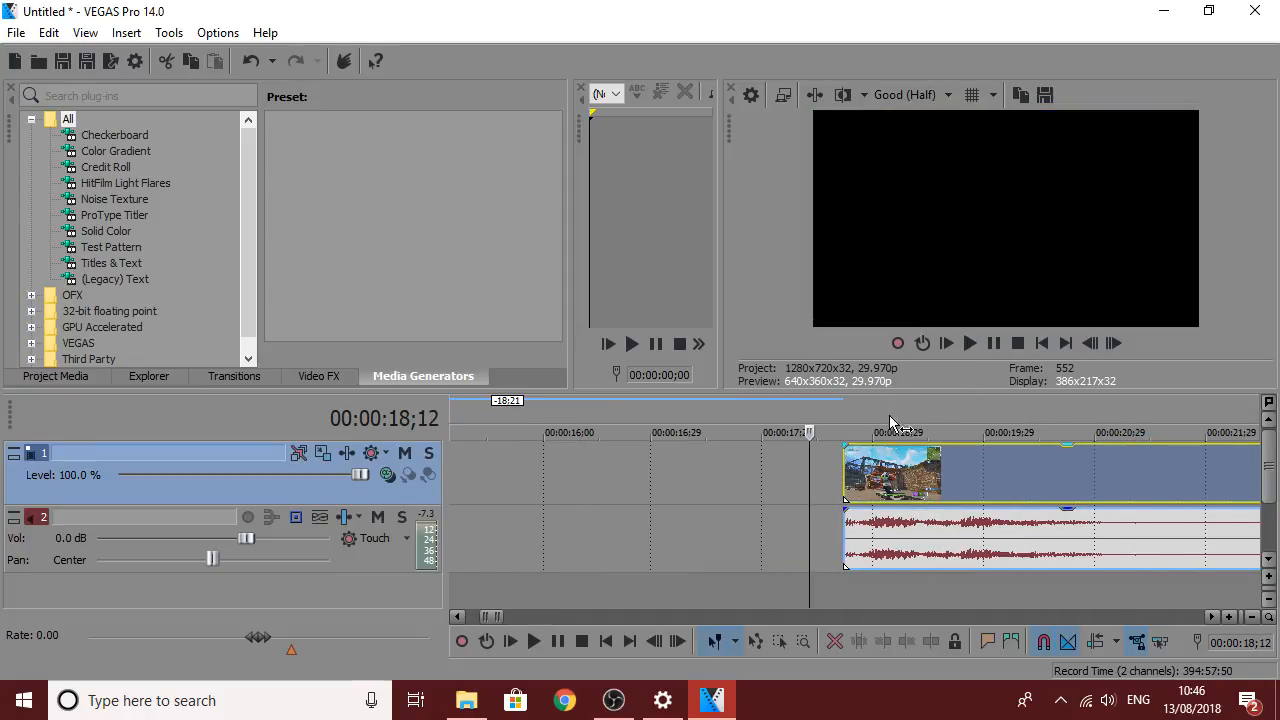
{"action": "left_click", "coordinate": [969, 342]}
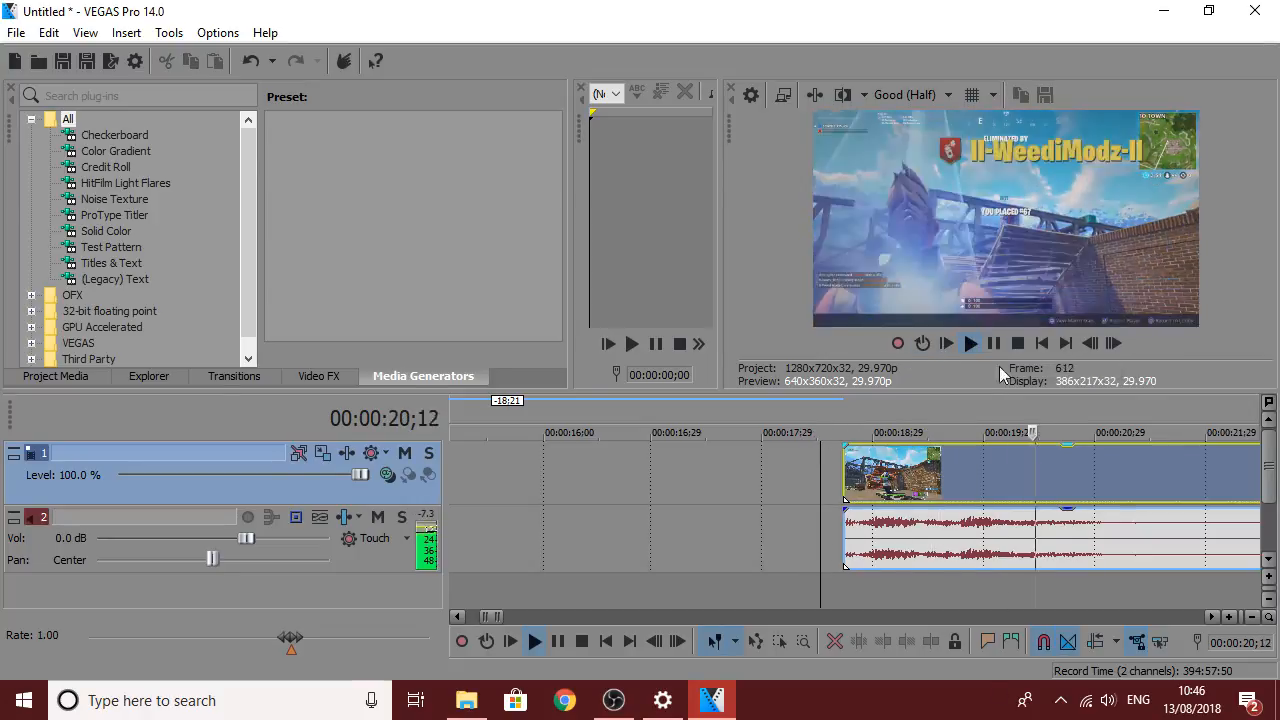
{"action": "left_click", "coordinate": [994, 343]}
Scan the trimmed clip's frames and waveform from its new start up to 00:02:05;17.
{"action": "left_click", "coordinate": [855, 480]}
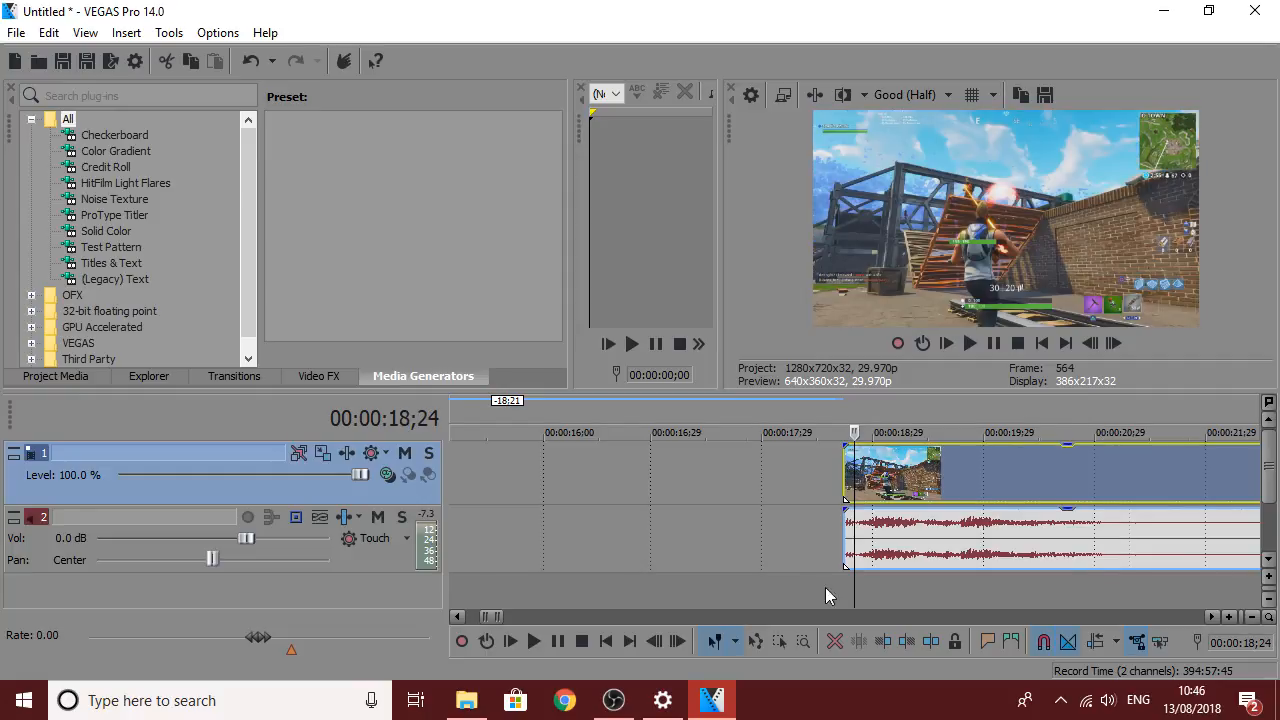
{"action": "scroll", "coordinate": [827, 570], "scroll_direction": "down", "scroll_amount": 3}
{"action": "key", "text": "Left"}
{"action": "key", "text": "Left"}
{"action": "scroll", "coordinate": [921, 492], "scroll_direction": "down", "scroll_amount": 8}
{"action": "key", "text": "Left"}
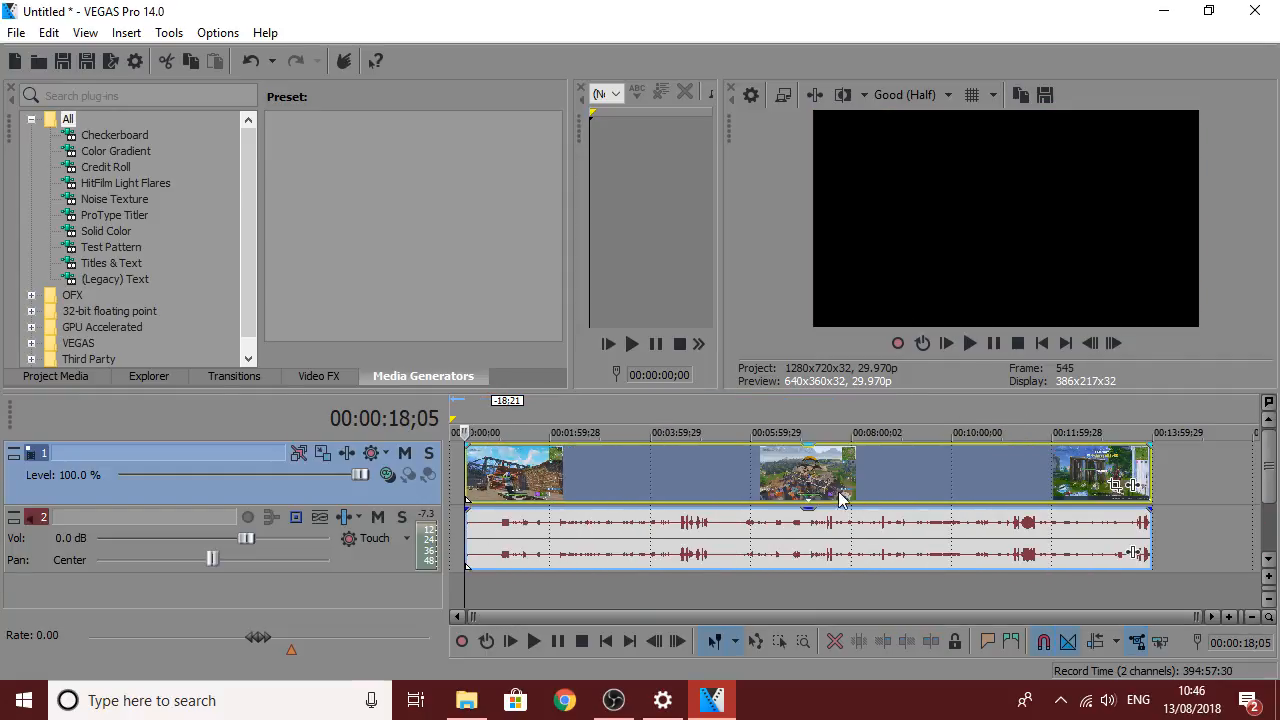
{"action": "scroll", "coordinate": [751, 483], "scroll_direction": "up", "scroll_amount": 10}
{"action": "scroll", "coordinate": [921, 502], "scroll_direction": "down", "scroll_amount": 6}
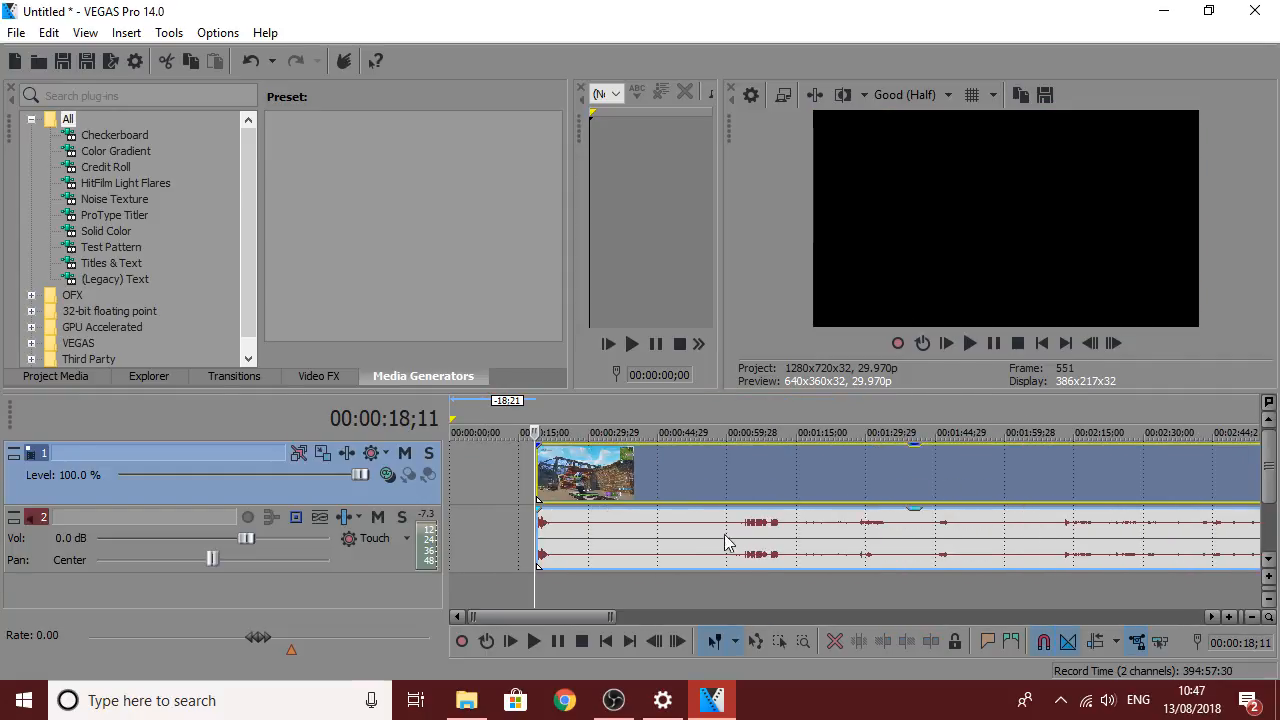
{"action": "key", "text": "space"}
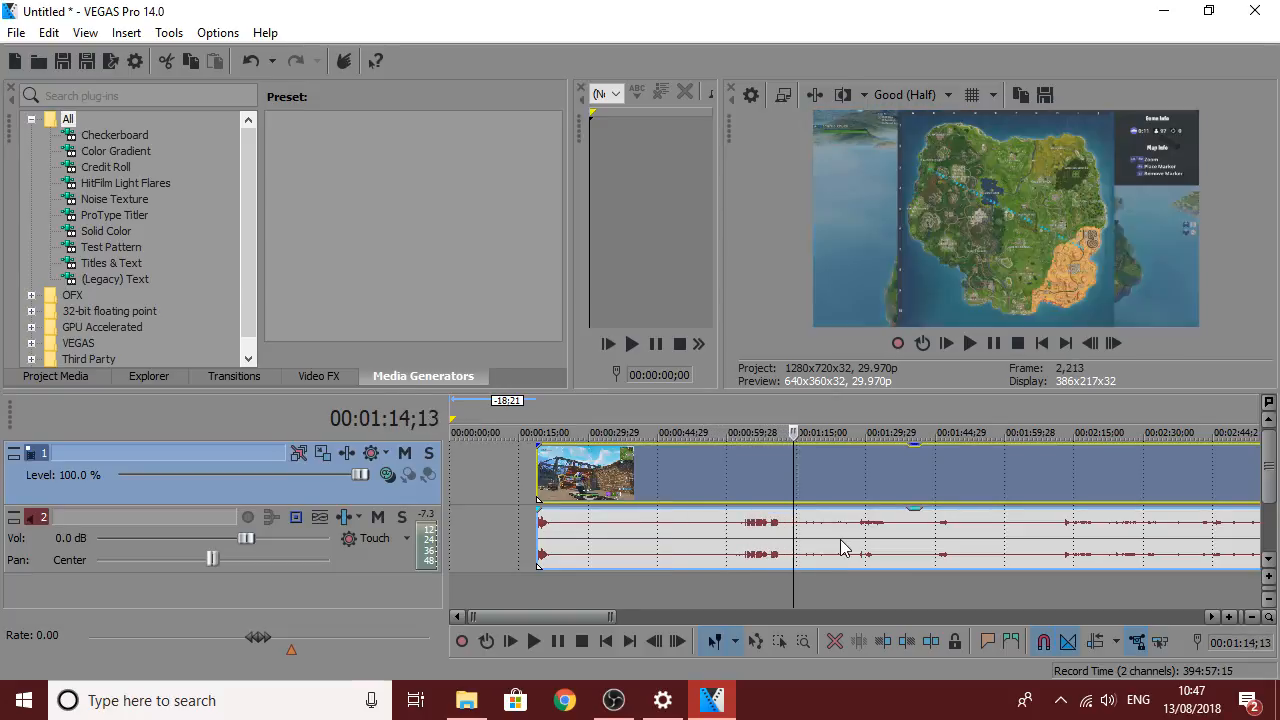
{"action": "scroll", "coordinate": [842, 548], "scroll_direction": "down", "scroll_amount": 4}
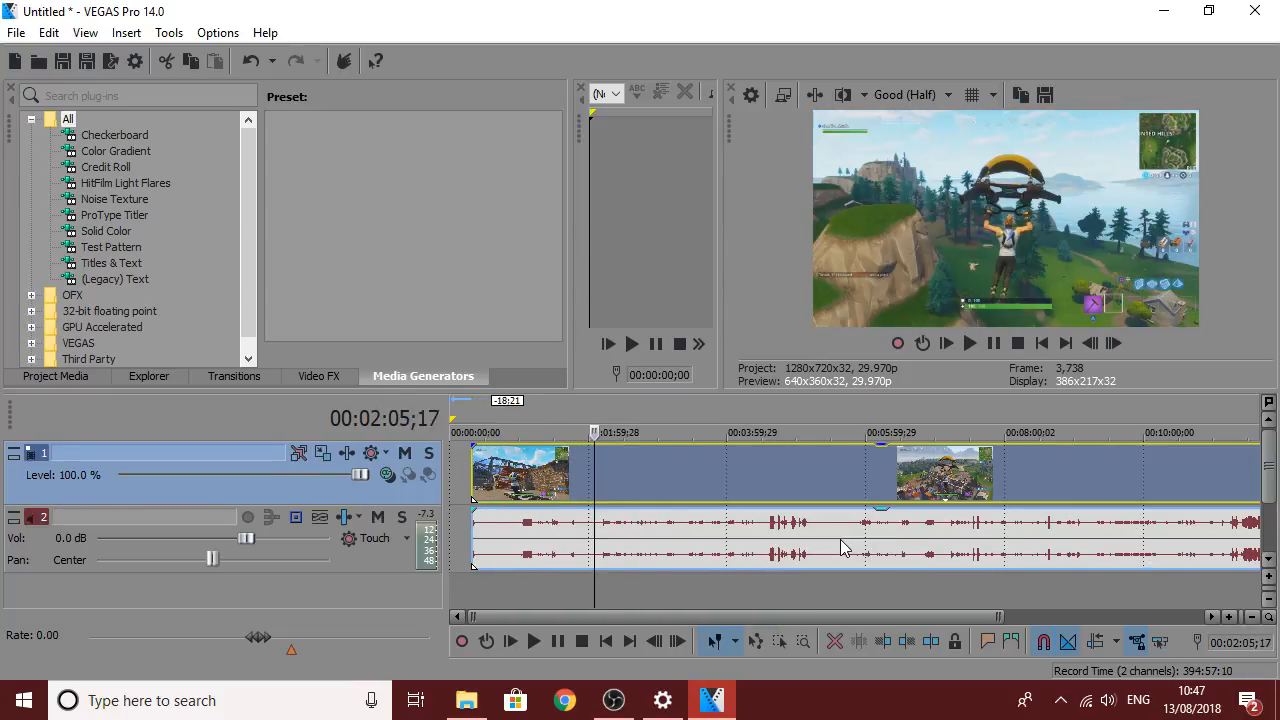
Scan the frames around 00:02:12;08 to 00:02:13;02 for the moment the player lands on the roof.
{"action": "key", "text": "Right"}
{"action": "key", "text": "Right"}
{"action": "key", "text": "Right"}
{"action": "key", "text": "Right"}
{"action": "key", "text": "Right"}
{"action": "key", "text": "Right"}
{"action": "key", "text": "Left"}
{"action": "key", "text": "Left"}
{"action": "key", "text": "Left"}
{"action": "key", "text": "Left"}
{"action": "key", "text": "Left"}
{"action": "key", "text": "Left"}
{"action": "key", "text": "Left"}
{"action": "key", "text": "Left"}
{"action": "key", "text": "Left"}
{"action": "key", "text": "Left"}
{"action": "key", "text": "Left"}
{"action": "key", "text": "Left"}
{"action": "key", "text": "Left"}
{"action": "key", "text": "Left"}
{"action": "key", "text": "Left"}
{"action": "key", "text": "Left"}
{"action": "key", "text": "Left"}
{"action": "key", "text": "Left"}
{"action": "key", "text": "Left"}
{"action": "key", "text": "Left"}
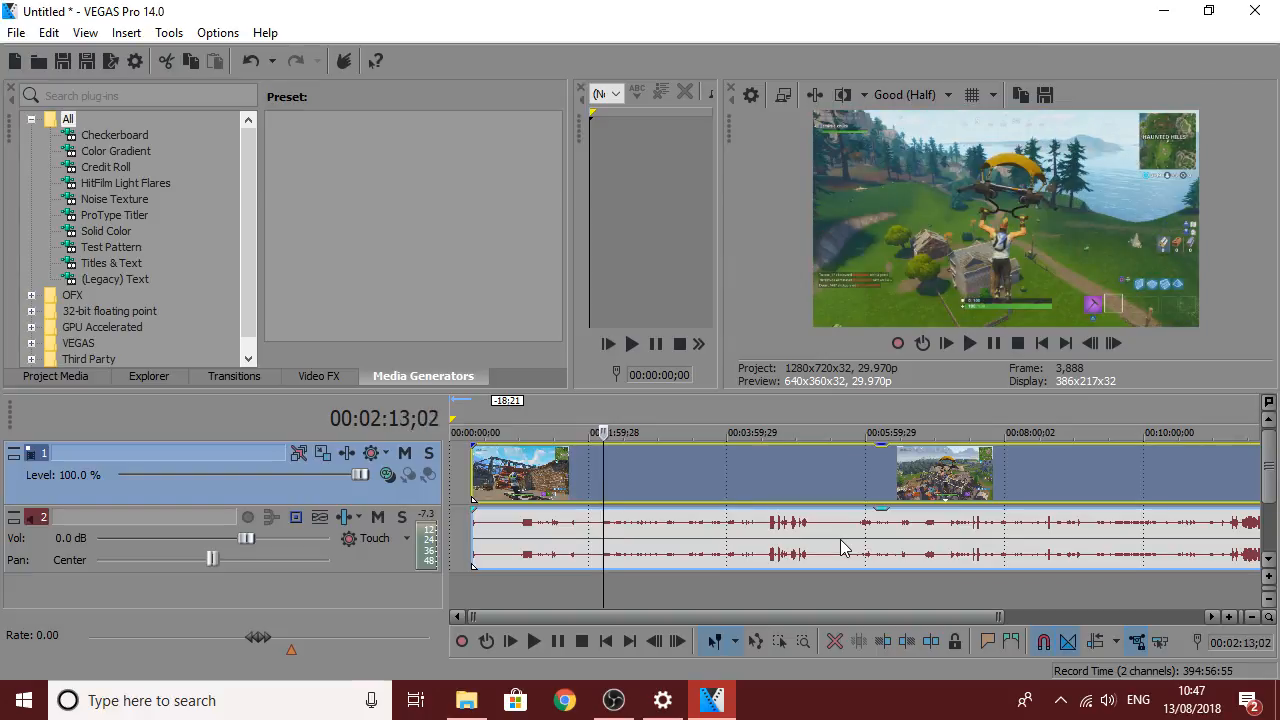
{"action": "key", "text": "Right"}
{"action": "key", "text": "Right"}
{"action": "key", "text": "Left"}
{"action": "key", "text": "Left"}
{"action": "key", "text": "Left"}
{"action": "scroll", "coordinate": [843, 547], "scroll_direction": "up", "scroll_amount": 5}
{"action": "key", "text": "Right"}
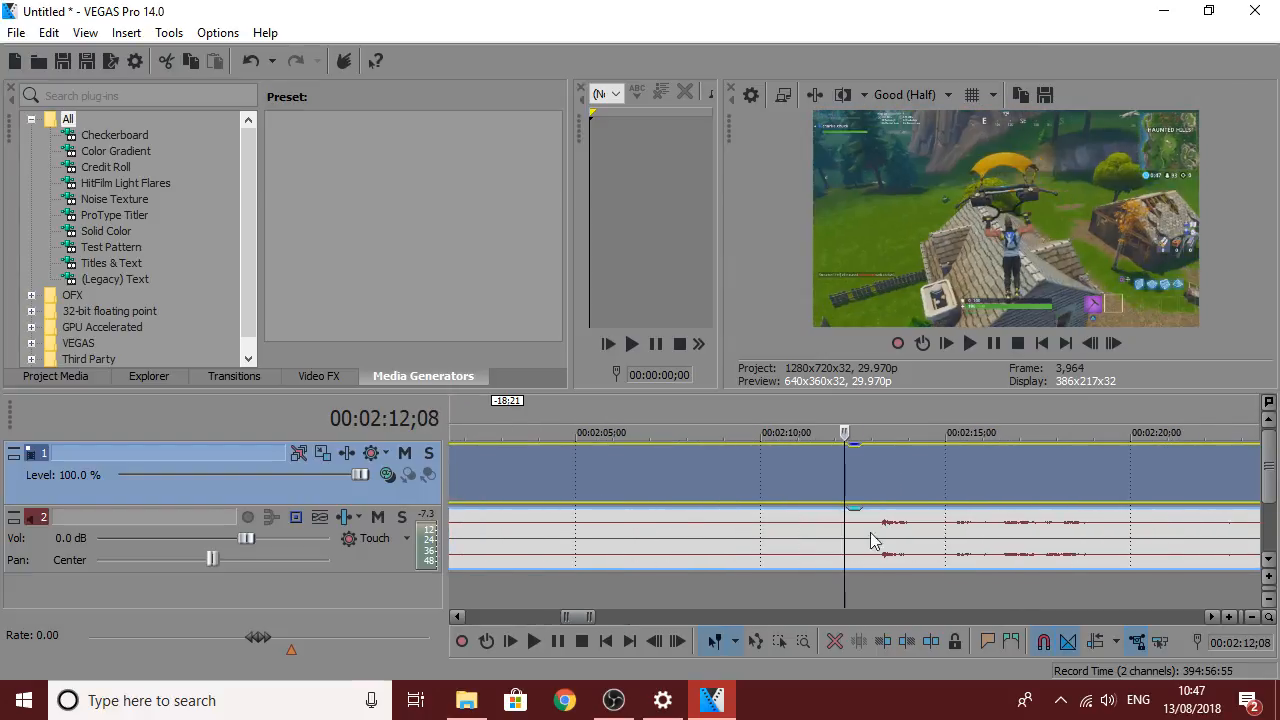
Advance the playhead frame by frame to 00:02:13;08, just before the landing audio begins.
{"action": "key", "text": "Right"}
{"action": "key", "text": "Right"}
{"action": "key", "text": "Right"}
{"action": "key", "text": "Right"}
{"action": "scroll", "coordinate": [980, 531], "scroll_direction": "up", "scroll_amount": 3}
{"action": "key", "text": "Right"}
{"action": "key", "text": "Right"}
{"action": "key", "text": "Right"}
{"action": "key", "text": "Right"}
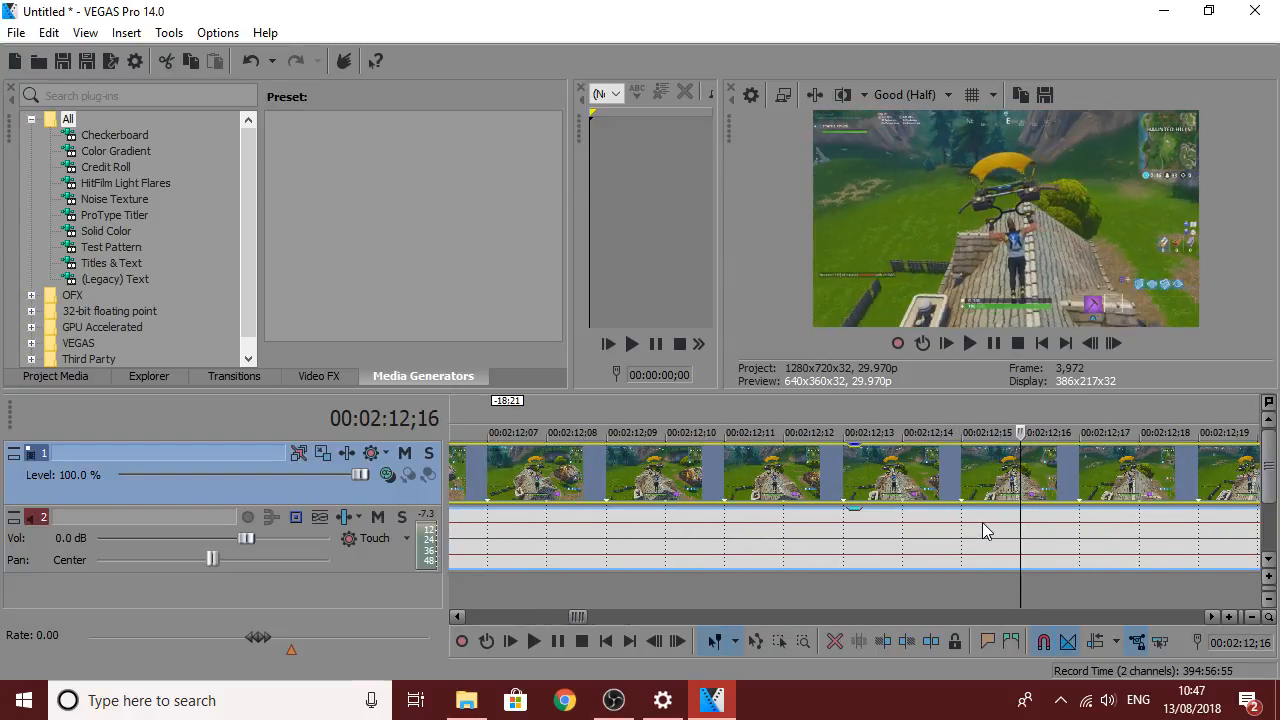
{"action": "key", "text": "Right"}
{"action": "key", "text": "Right"}
{"action": "key", "text": "Right"}
{"action": "key", "text": "Right"}
{"action": "key", "text": "Right"}
{"action": "key", "text": "Right"}
{"action": "key", "text": "Right"}
{"action": "key", "text": "Right"}
{"action": "key", "text": "Right"}
{"action": "key", "text": "Right"}
{"action": "key", "text": "Right"}
{"action": "key", "text": "Right"}
{"action": "key", "text": "Right"}
{"action": "key", "text": "Right"}
{"action": "key", "text": "Right"}
{"action": "key", "text": "Right"}
{"action": "key", "text": "Right"}
{"action": "key", "text": "Right"}
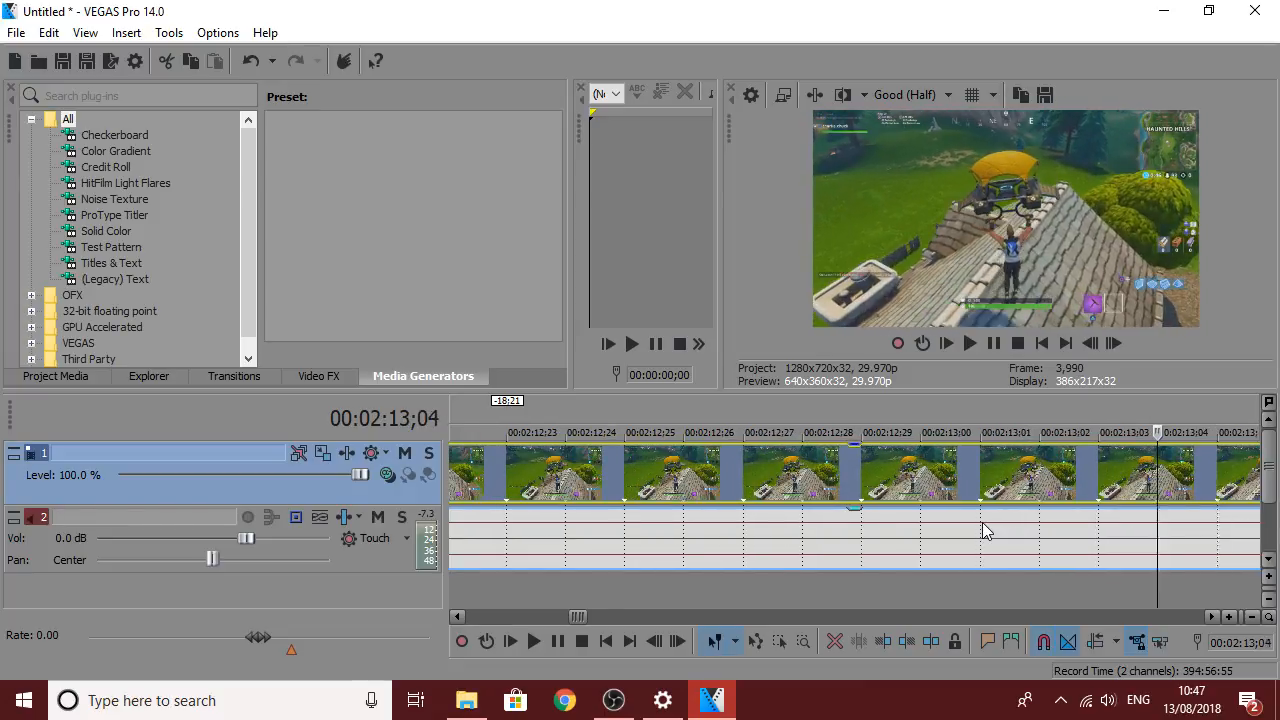
{"action": "key", "text": "Right"}
{"action": "key", "text": "Right"}
{"action": "key", "text": "Right"}
{"action": "key", "text": "Right"}
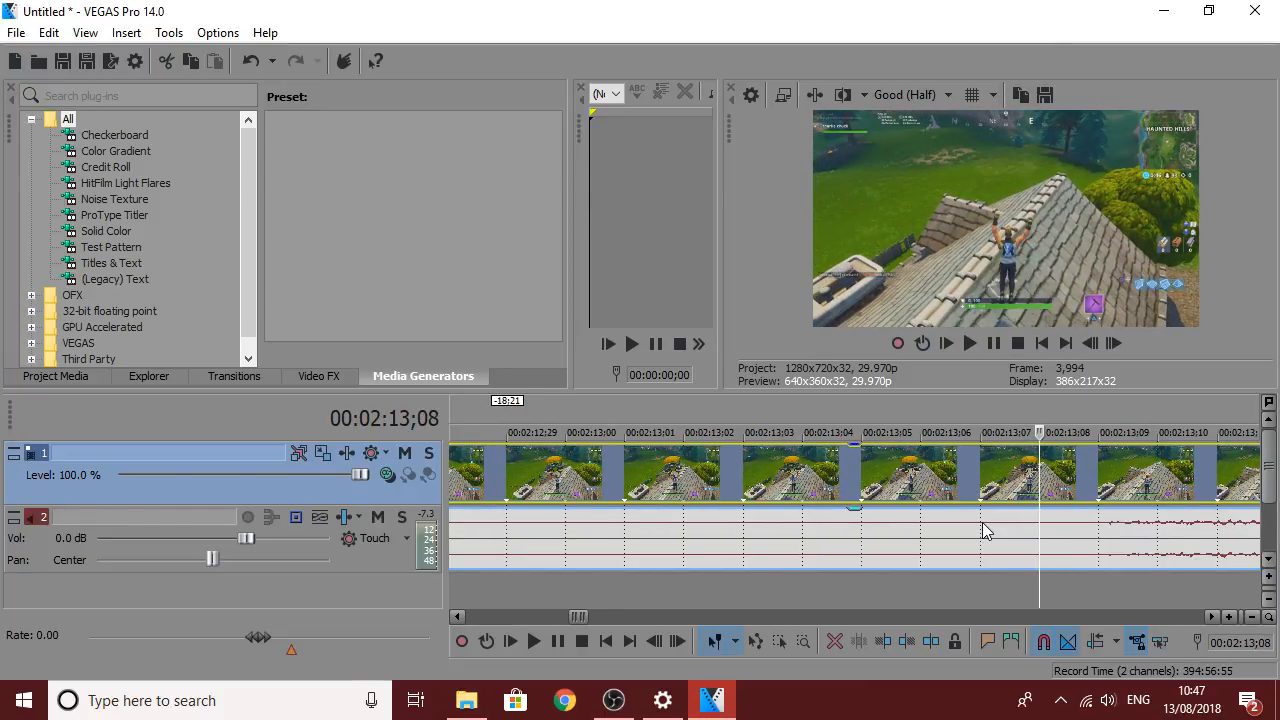
Trim the start of the gameplay clip at 00:02:13;08, right before the roof landing's audio.
{"action": "key", "text": "Left"}
{"action": "key", "text": "Right"}
{"action": "scroll", "coordinate": [994, 528], "scroll_direction": "up", "scroll_amount": 3}
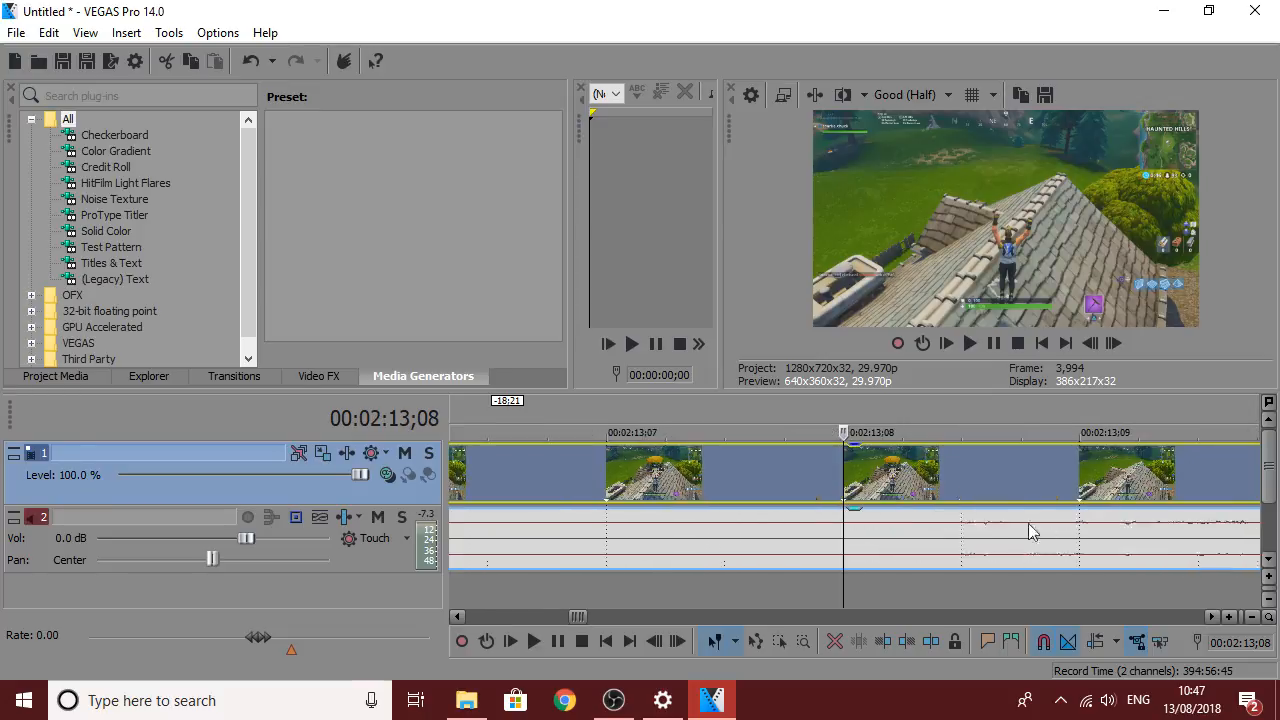
{"action": "scroll", "coordinate": [1000, 540], "scroll_direction": "down", "scroll_amount": 5}
{"action": "right_click", "coordinate": [914, 480]}
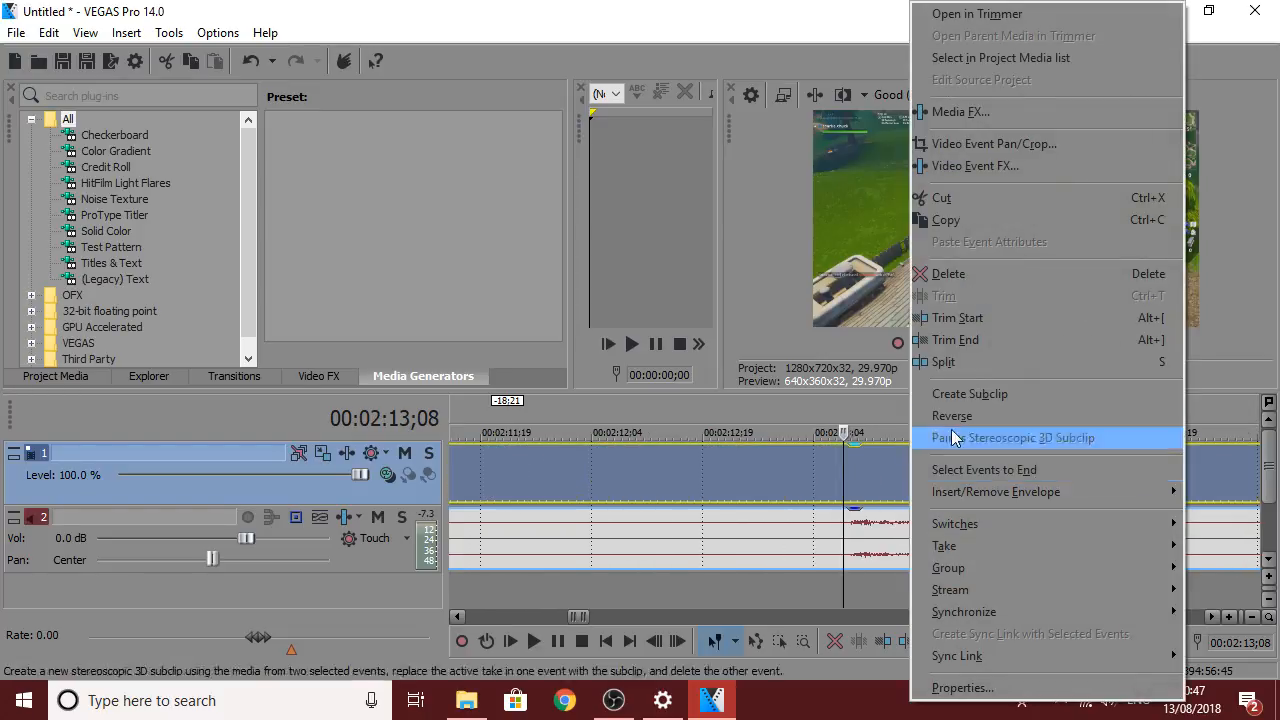
{"action": "left_click", "coordinate": [960, 318]}
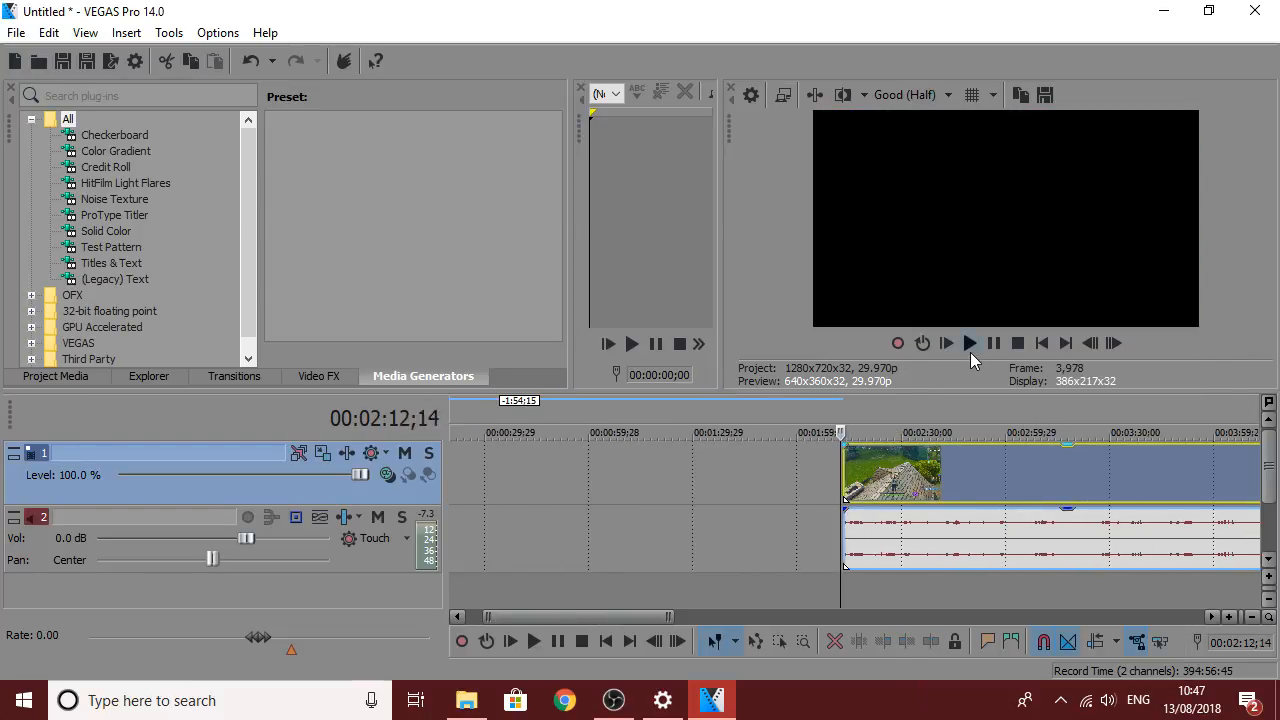
Play the trimmed clip from just before its new start and pause at 00:02:15;22.
{"action": "left_click", "coordinate": [970, 349]}
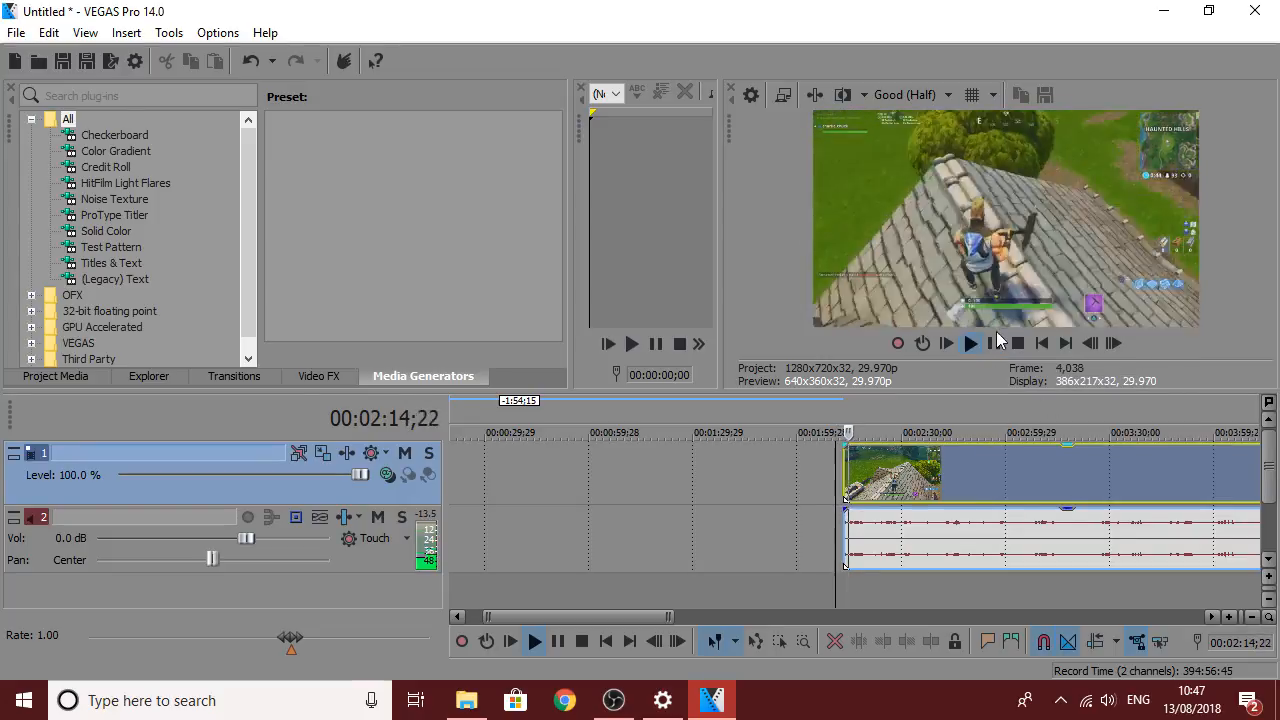
{"action": "left_click", "coordinate": [993, 343]}
{"action": "scroll", "coordinate": [921, 520], "scroll_direction": "up", "scroll_amount": 3}
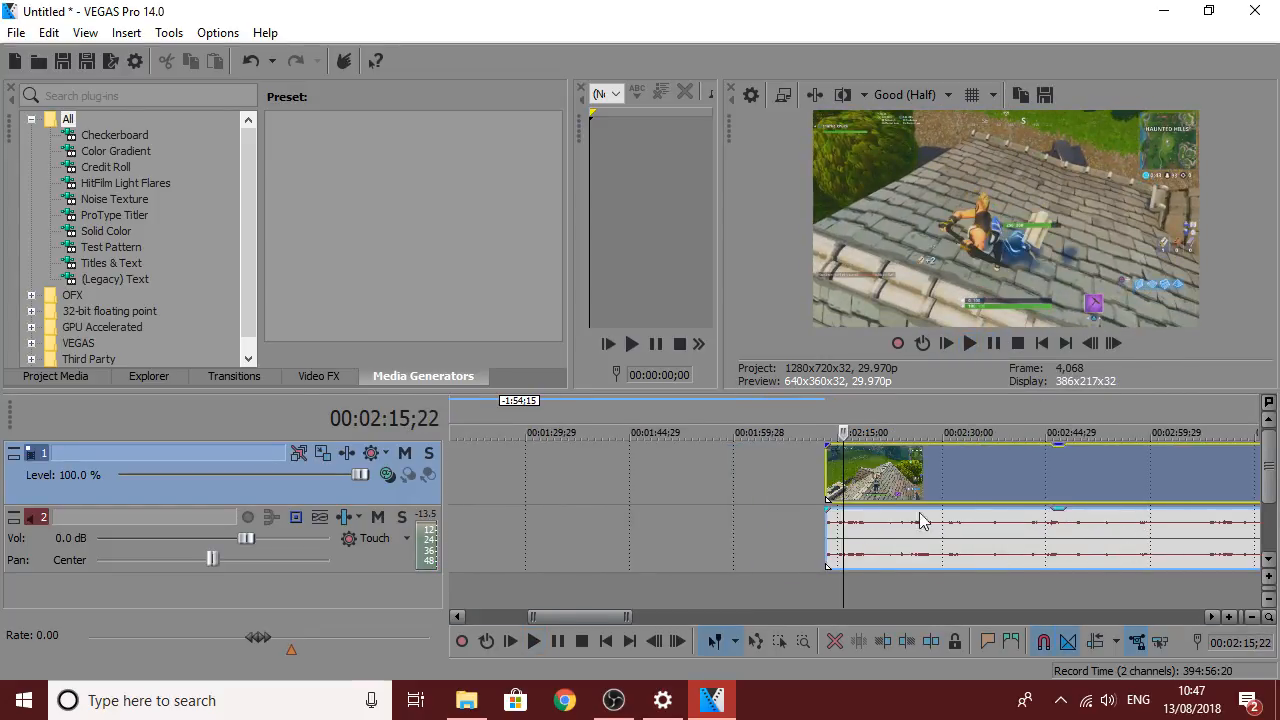
{"action": "right_click", "coordinate": [918, 463]}
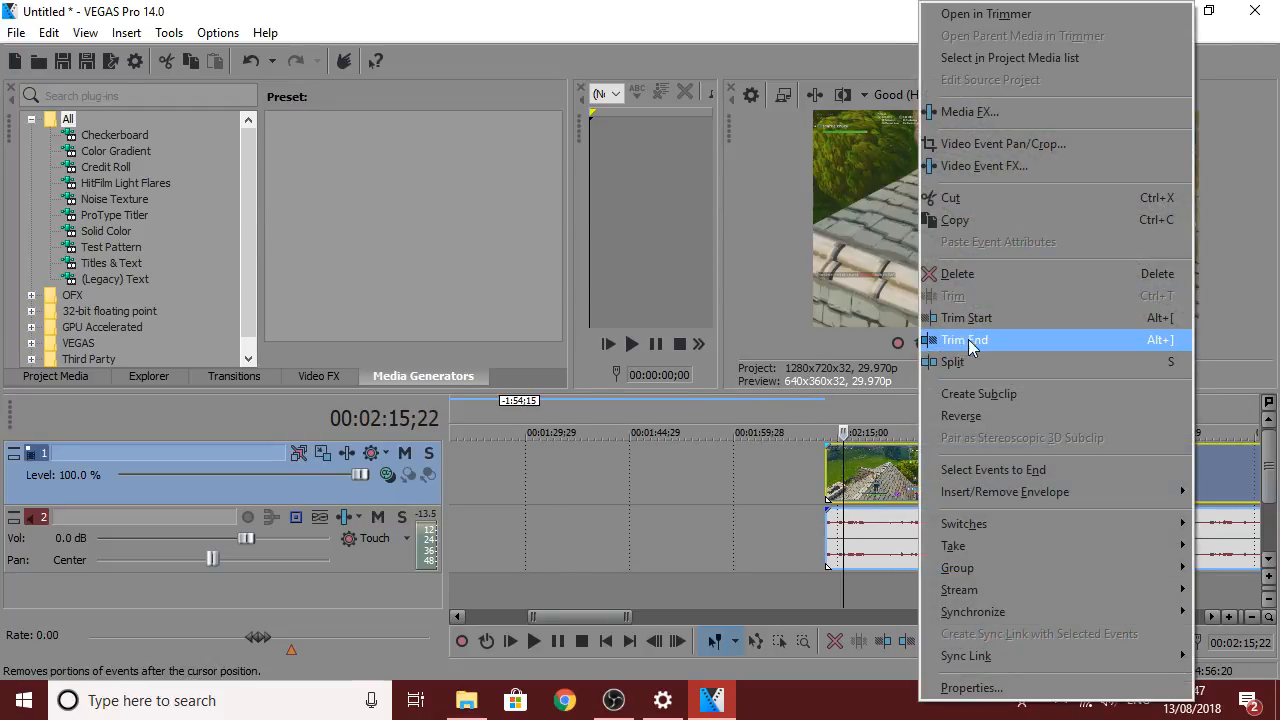
{"action": "left_click", "coordinate": [862, 497]}
{"action": "scroll", "coordinate": [872, 545], "scroll_direction": "down", "scroll_amount": 5}
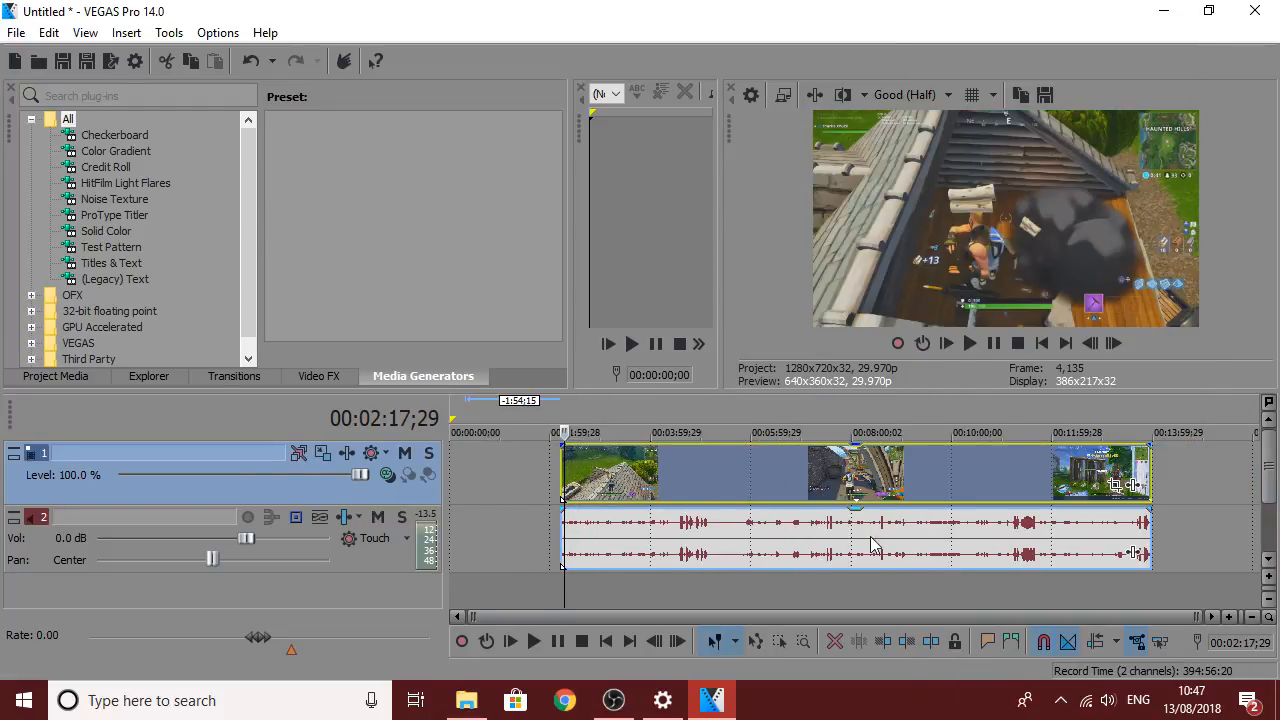
Split the gameplay clip at 00:07:56;28 and shift the second part along the timeline by about 1:47;16 to open a gap.
{"action": "left_click", "coordinate": [850, 483]}
{"action": "right_click", "coordinate": [896, 474]}
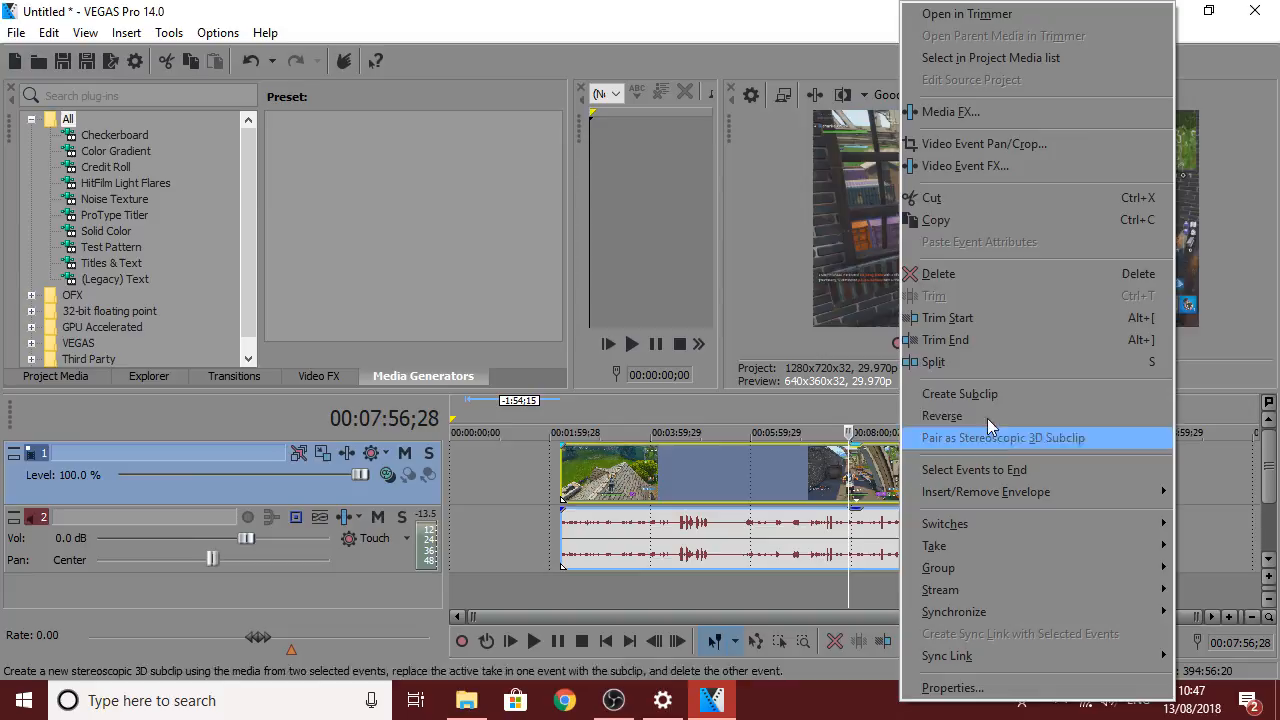
{"action": "left_click", "coordinate": [987, 360]}
{"action": "left_click_drag", "start_coordinate": [871, 494], "coordinate": [961, 481]}
{"action": "left_click", "coordinate": [736, 473]}
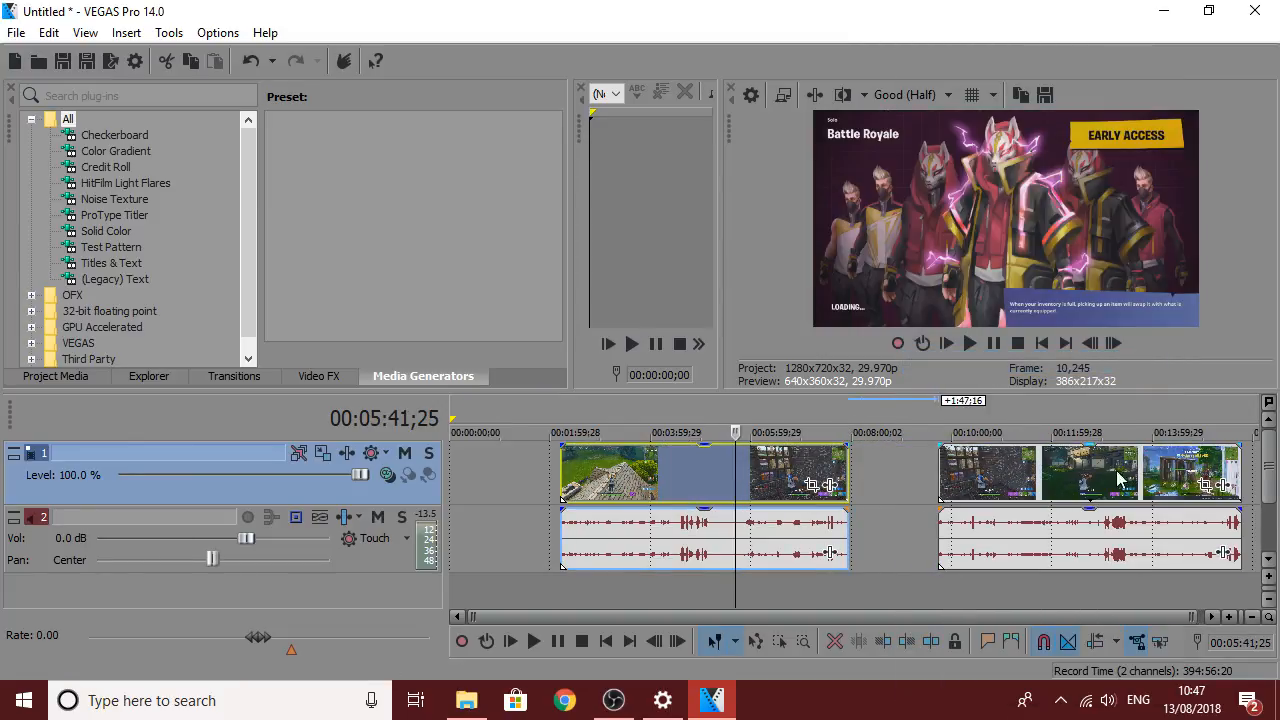
{"action": "left_click", "coordinate": [806, 464]}
{"action": "left_click", "coordinate": [706, 472]}
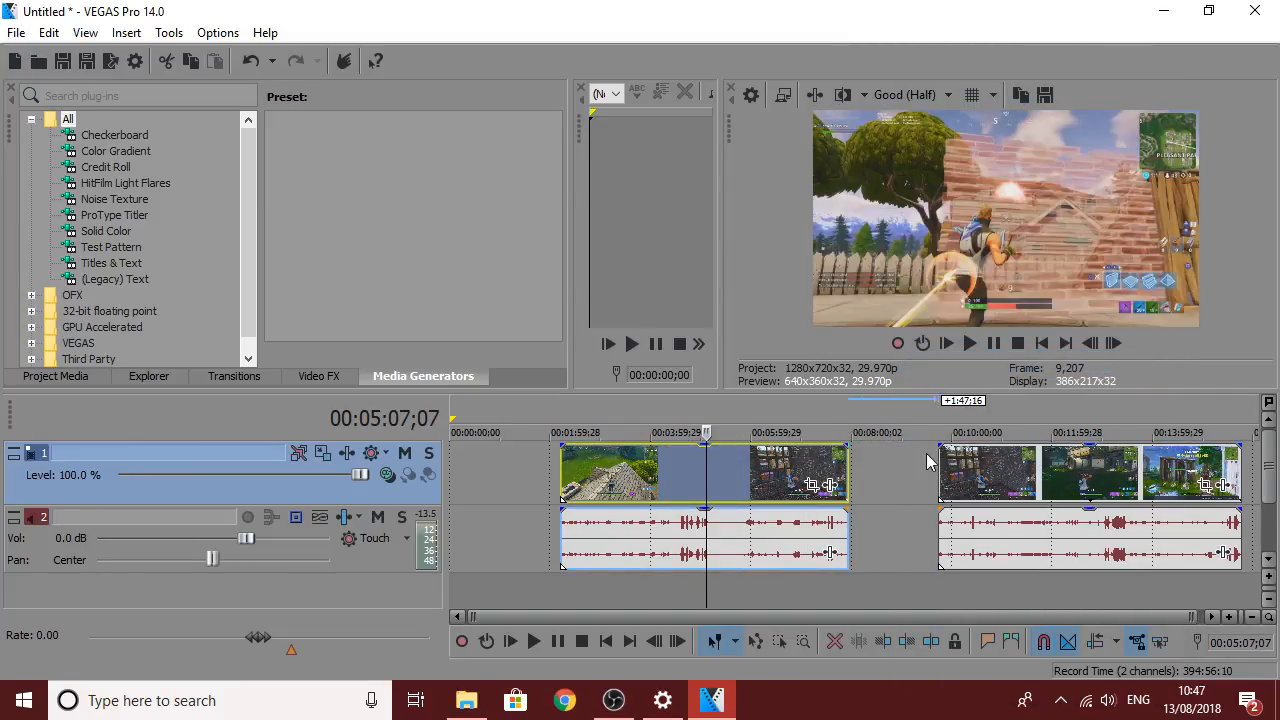
{"action": "left_click_drag", "start_coordinate": [1041, 474], "coordinate": [971, 480]}
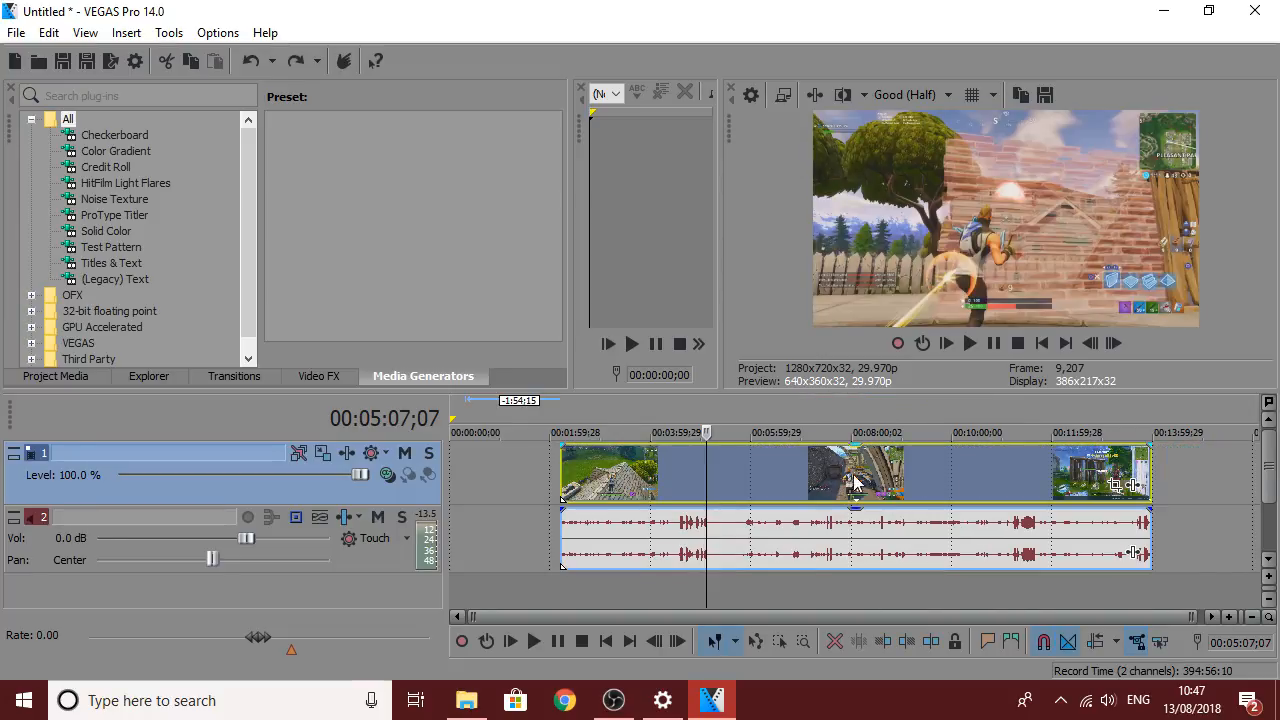
Check the clip's frames at 00:07:43;23 and near its beginning up to 00:02:35;10.
{"action": "left_click", "coordinate": [838, 480]}
{"action": "right_click", "coordinate": [921, 488]}
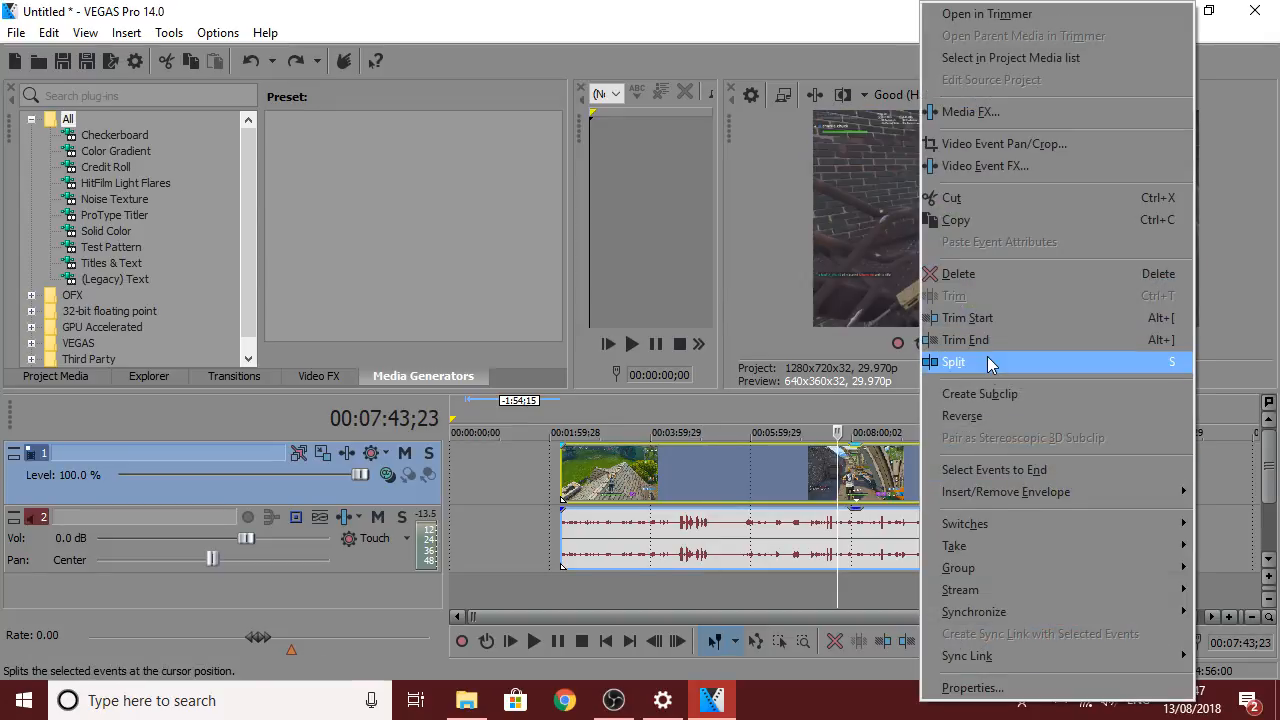
{"action": "left_click", "coordinate": [578, 480]}
{"action": "key", "text": "Right"}
{"action": "key", "text": "Right"}
{"action": "key", "text": "Right"}
{"action": "key", "text": "Right"}
{"action": "key", "text": "Right"}
{"action": "key", "text": "Right"}
{"action": "key", "text": "Right"}
{"action": "key", "text": "Right"}
{"action": "key", "text": "Right"}
{"action": "key", "text": "Right"}
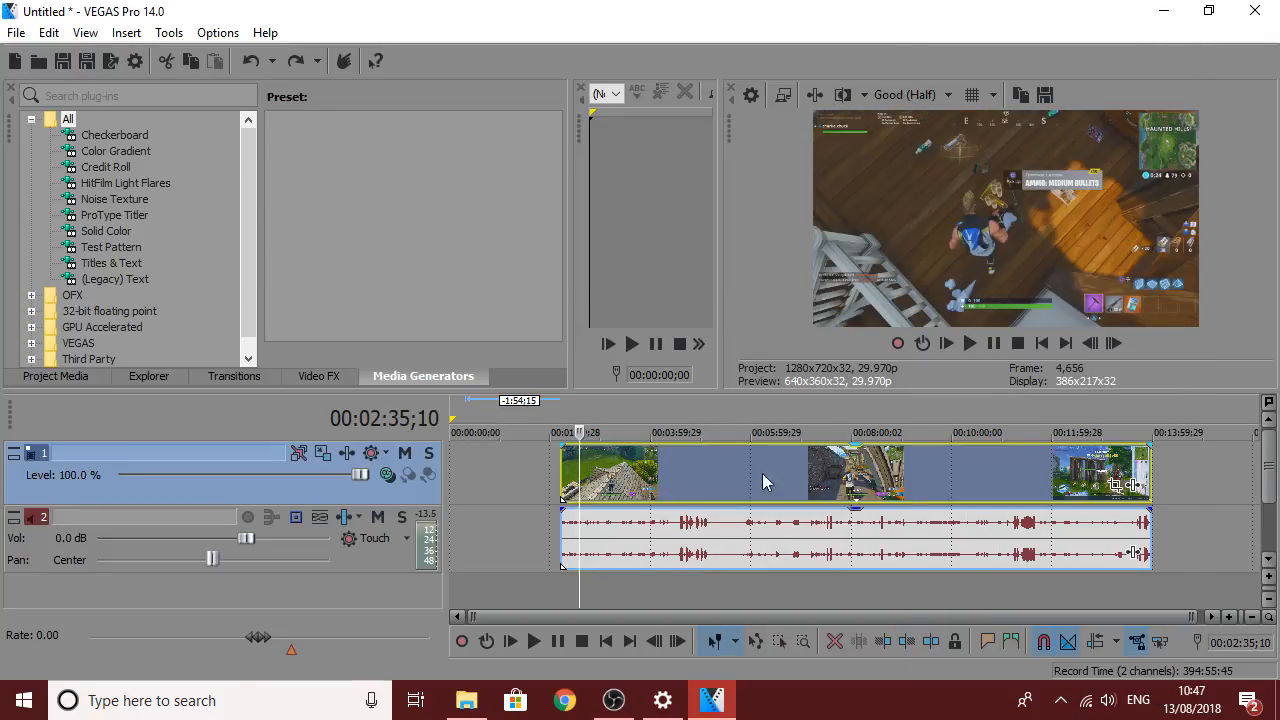
Locate the end of the loud burst after 00:11:39;08 and pause the playhead at 00:11:41;20.
{"action": "left_click", "coordinate": [1035, 480]}
{"action": "key", "text": "Left"}
{"action": "scroll", "coordinate": [1060, 516], "scroll_direction": "up", "scroll_amount": 9}
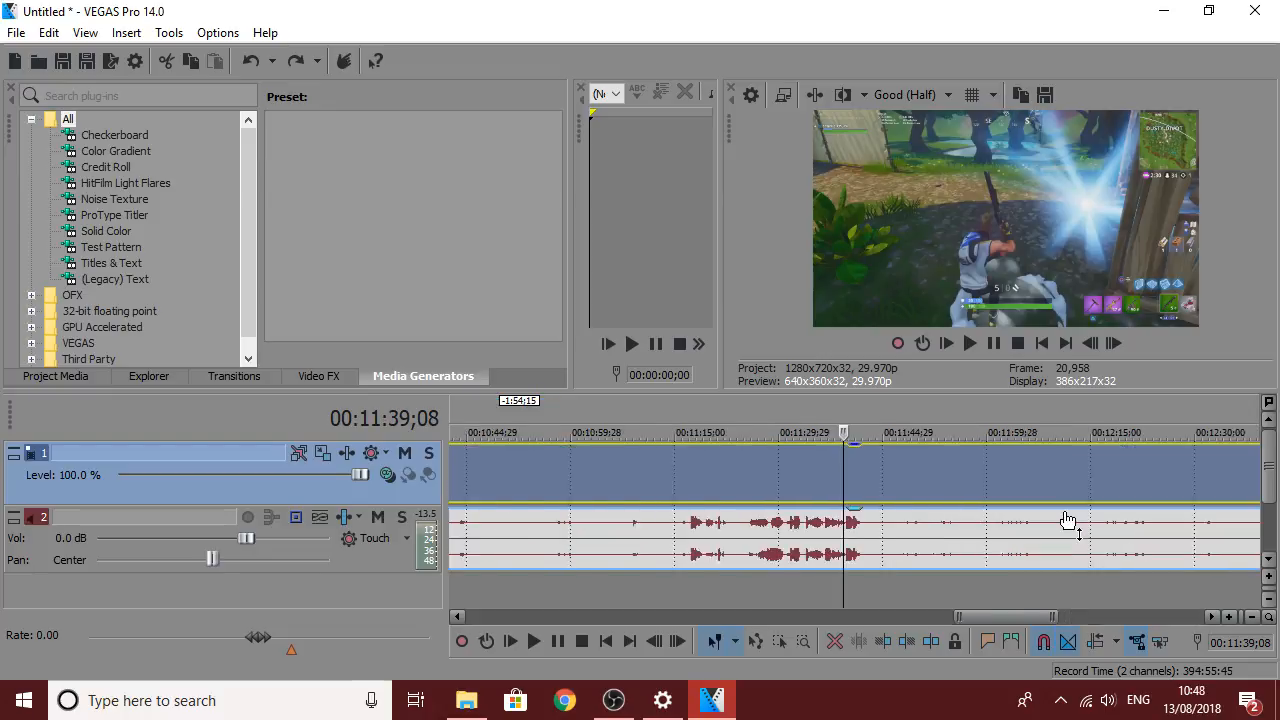
{"action": "key", "text": "Right"}
{"action": "key", "text": "Right"}
{"action": "key", "text": "Right"}
{"action": "key", "text": "Right"}
{"action": "key", "text": "Right"}
{"action": "key", "text": "Right"}
{"action": "key", "text": "Right"}
{"action": "key", "text": "Right"}
{"action": "key", "text": "Right"}
{"action": "key", "text": "Right"}
{"action": "key", "text": "Right"}
{"action": "key", "text": "Right"}
{"action": "key", "text": "Right"}
{"action": "key", "text": "Right"}
{"action": "key", "text": "Right"}
{"action": "key", "text": "Right"}
{"action": "key", "text": "Right"}
{"action": "key", "text": "Right"}
{"action": "key", "text": "space"}
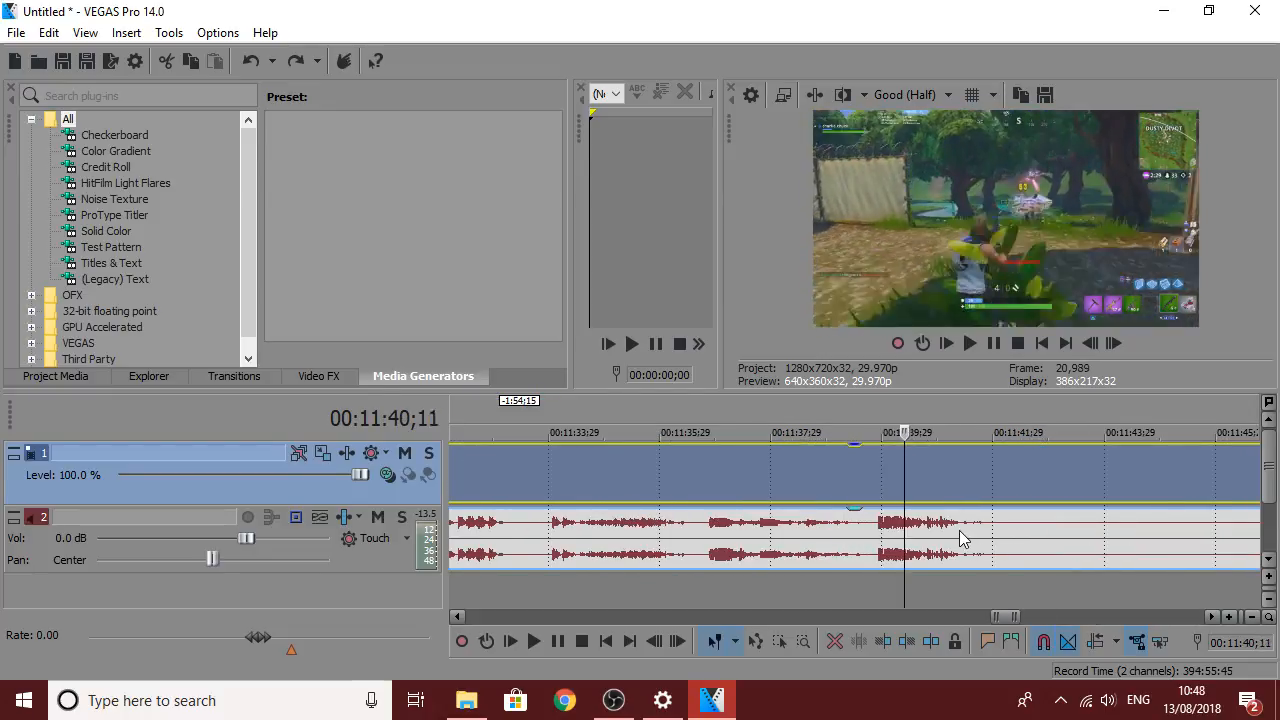
{"action": "key", "text": "Return"}
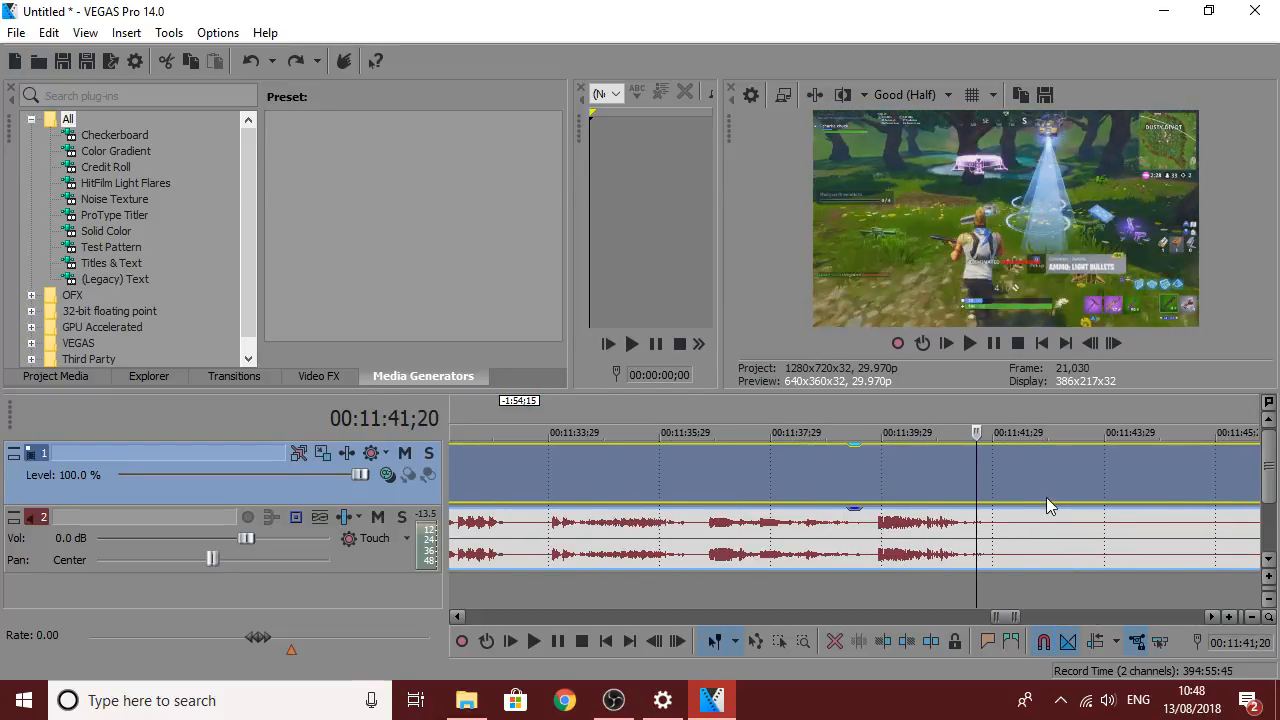
Trim the end of the gameplay clip at 00:11:41;20 and play its last seconds to check the cut.
{"action": "right_click", "coordinate": [1046, 497]}
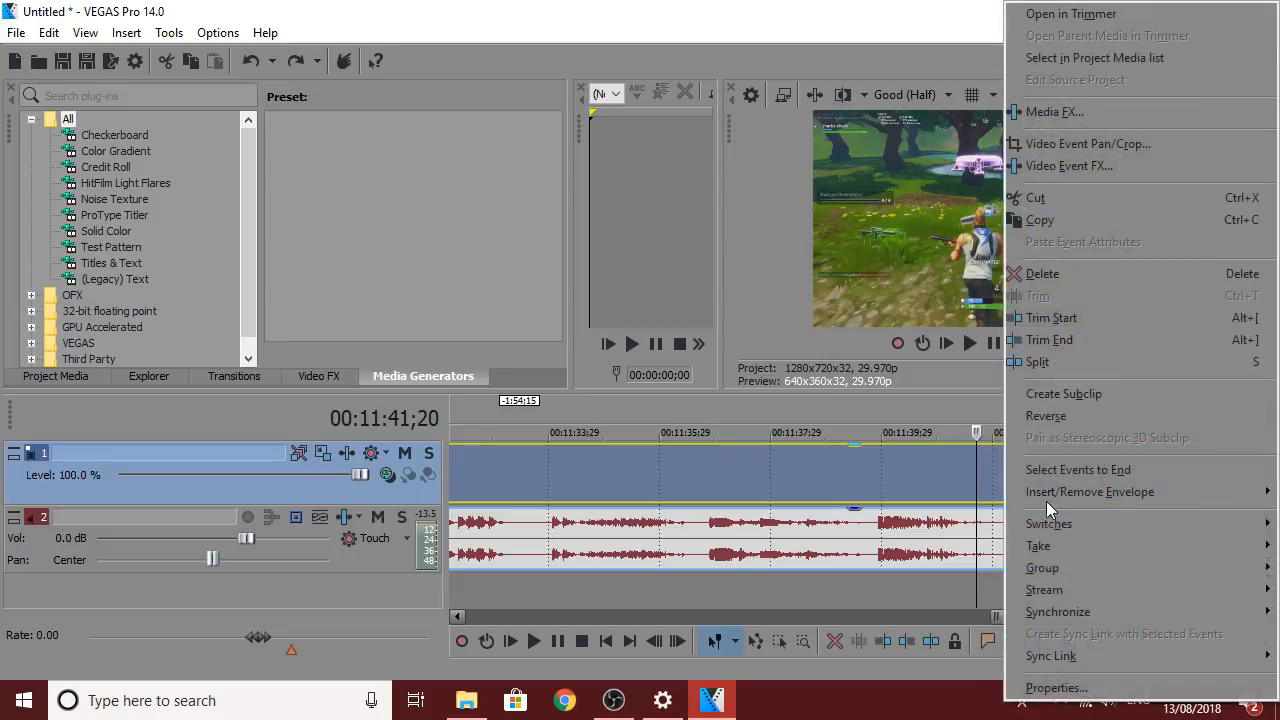
{"action": "left_click", "coordinate": [1067, 338]}
{"action": "scroll", "coordinate": [1042, 479], "scroll_direction": "down", "scroll_amount": 8}
{"action": "key", "text": "space"}
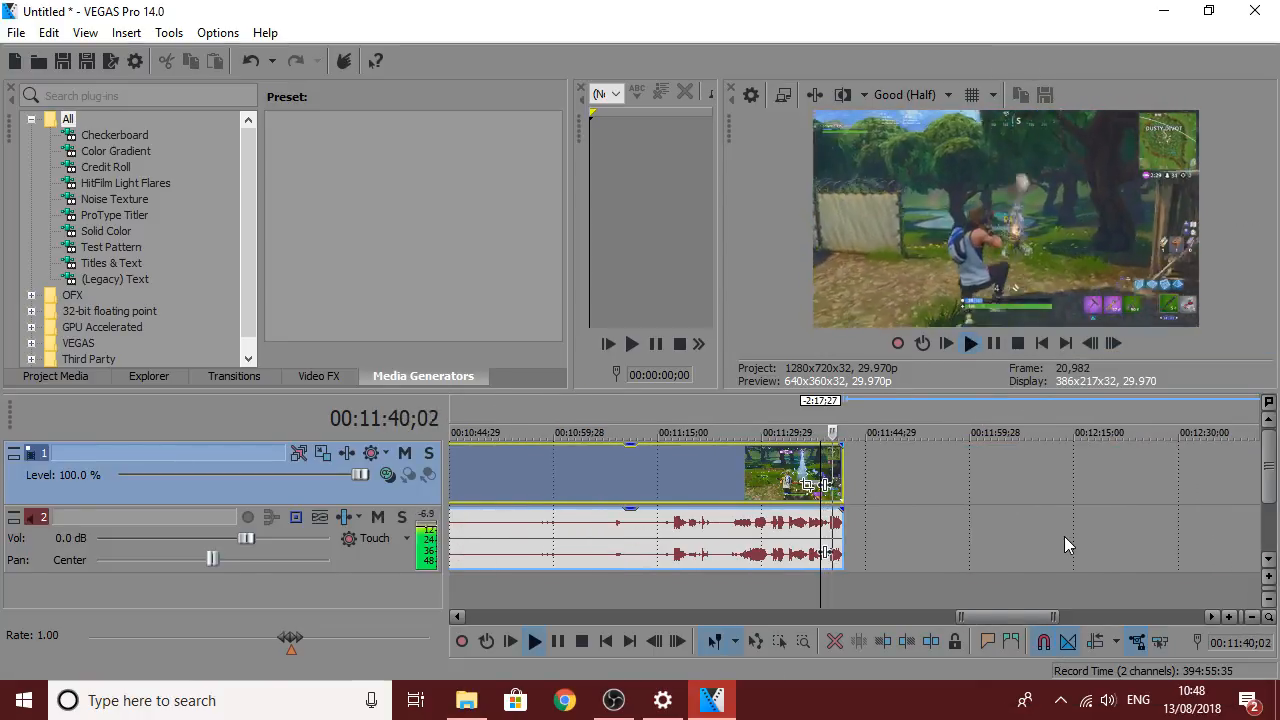
{"action": "left_click", "coordinate": [993, 343]}
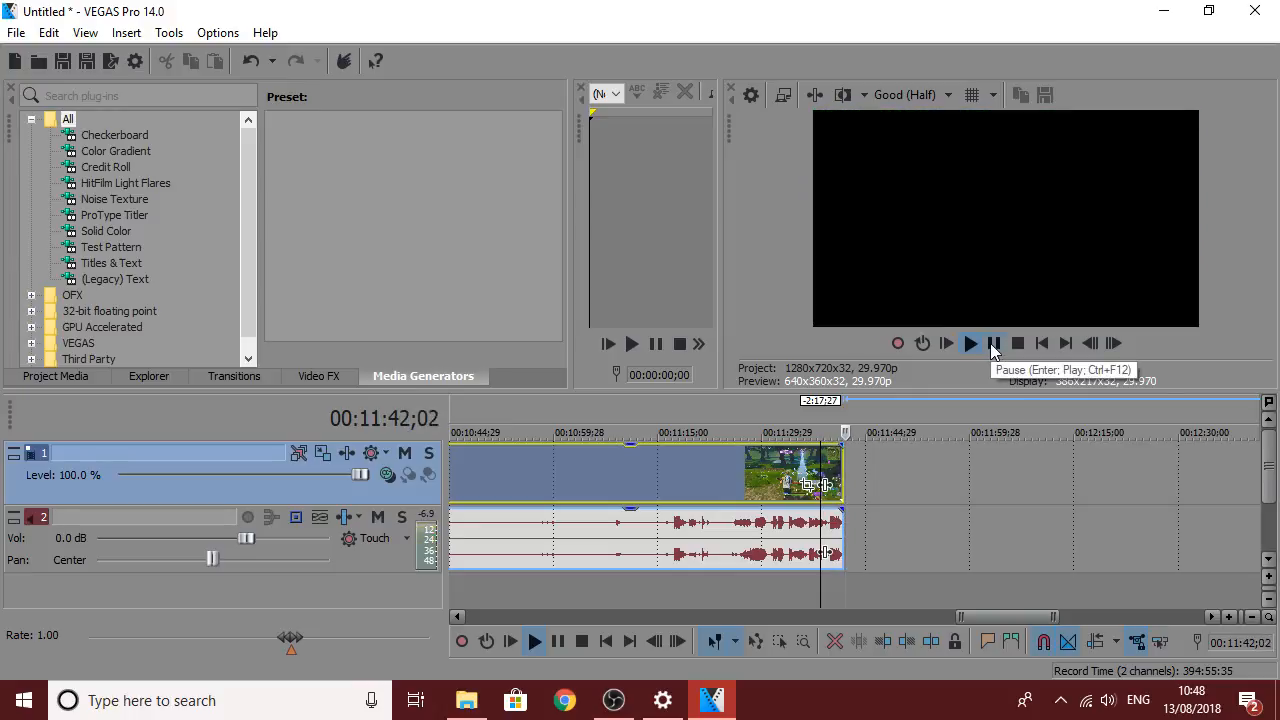
Move the trimmed clip to the very start of the timeline and place the playhead at 00:00:00;00.
{"action": "scroll", "coordinate": [650, 490], "scroll_direction": "down", "scroll_amount": 5}
{"action": "left_click_drag", "start_coordinate": [567, 473], "coordinate": [493, 472]}
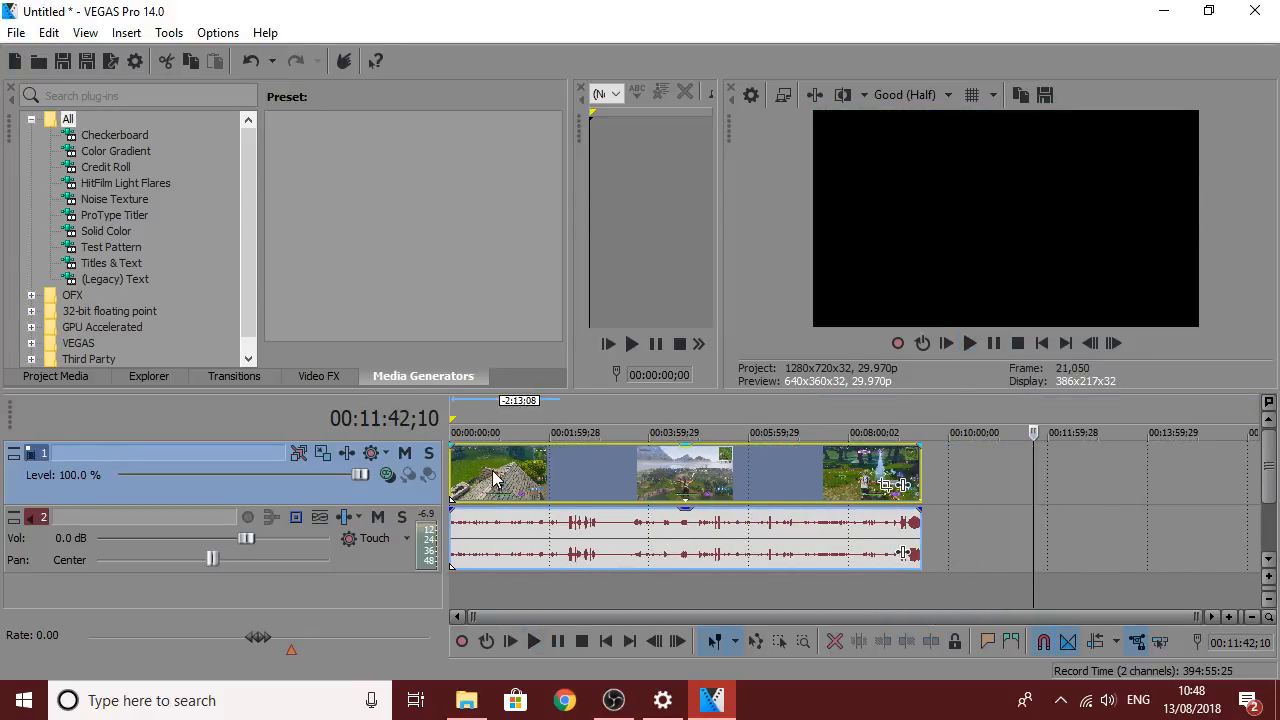
{"action": "left_click", "coordinate": [454, 463]}
{"action": "right_click", "coordinate": [541, 479]}
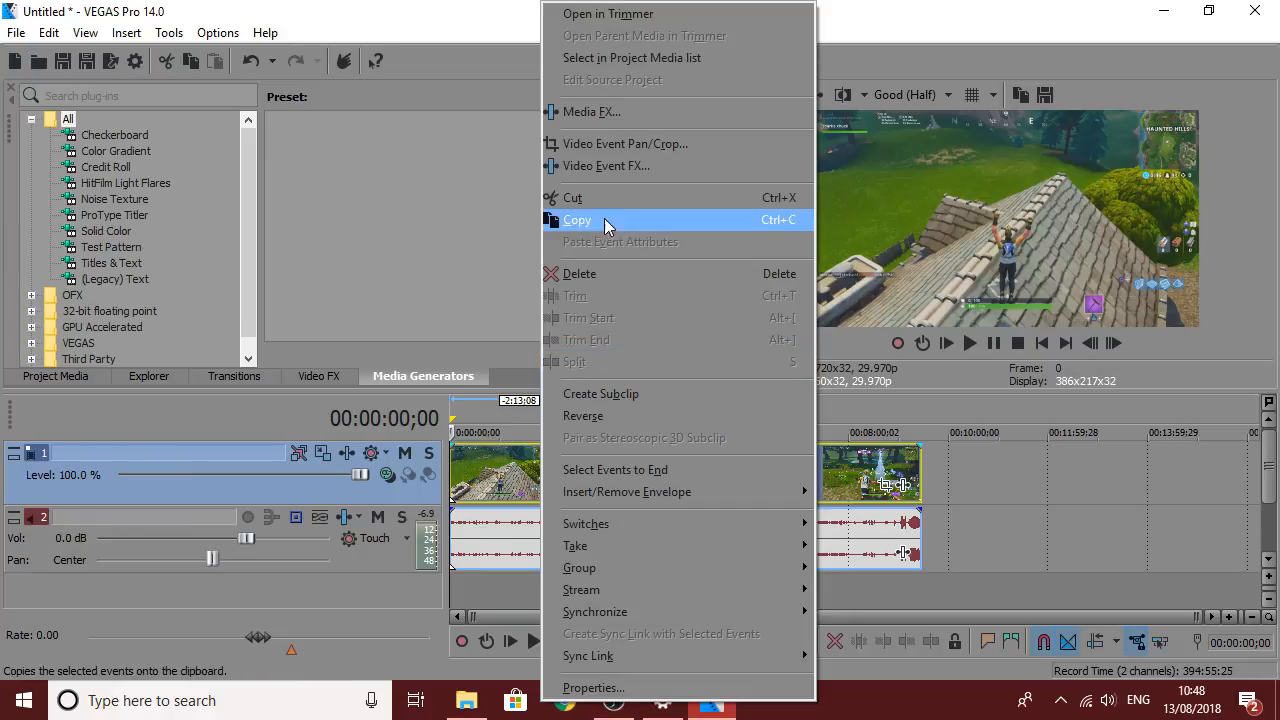
{"action": "left_click", "coordinate": [492, 475]}
{"action": "scroll", "coordinate": [490, 475], "scroll_direction": "up", "scroll_amount": 6}
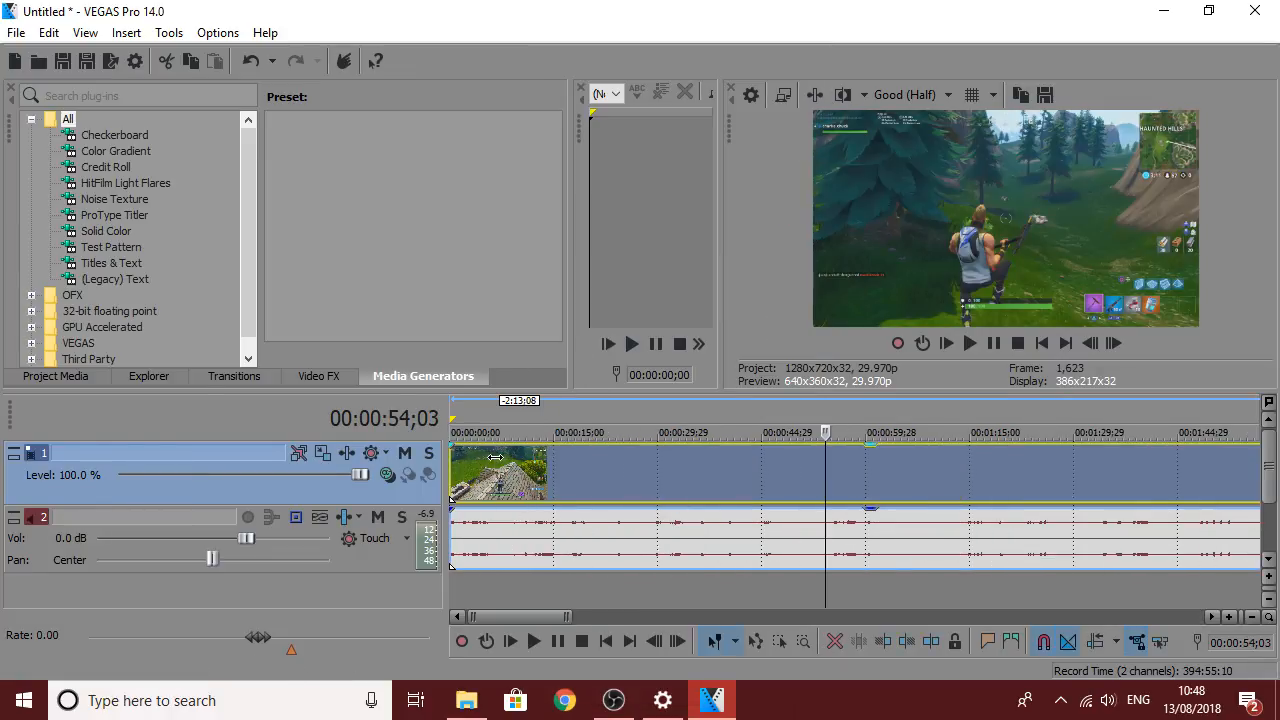
{"action": "scroll", "coordinate": [554, 466], "scroll_direction": "down", "scroll_amount": 5}
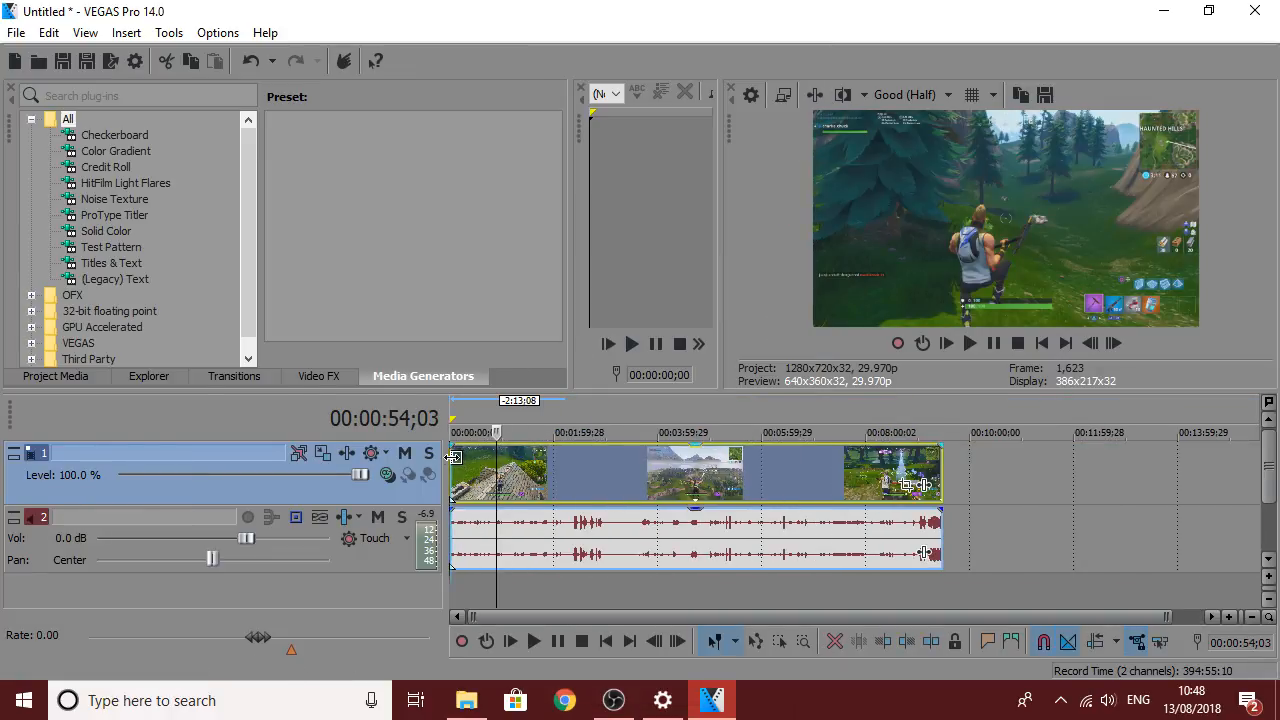
Return the playhead to 00:00:00;00 and apply the Brightness and Contrast video effect with its (Default) preset to the gameplay clip.
{"action": "left_click", "coordinate": [454, 463]}
{"action": "left_click", "coordinate": [319, 376]}
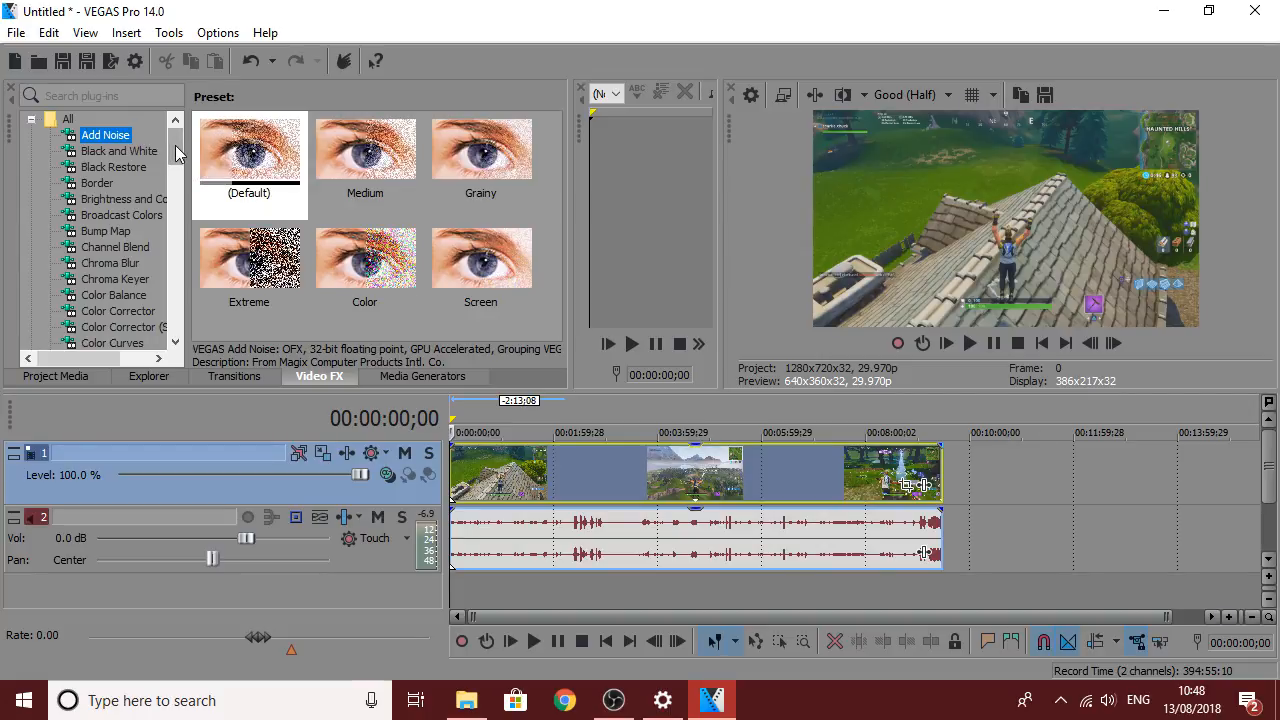
{"action": "mouse_move", "coordinate": [178, 165]}
{"action": "left_mouse_down"}
{"action": "mouse_move", "coordinate": [196, 318]}
{"action": "mouse_move", "coordinate": [153, 229]}
{"action": "mouse_move", "coordinate": [159, 142]}
{"action": "mouse_move", "coordinate": [172, 170]}
{"action": "mouse_move", "coordinate": [175, 147]}
{"action": "left_mouse_up"}
{"action": "left_click", "coordinate": [120, 200]}
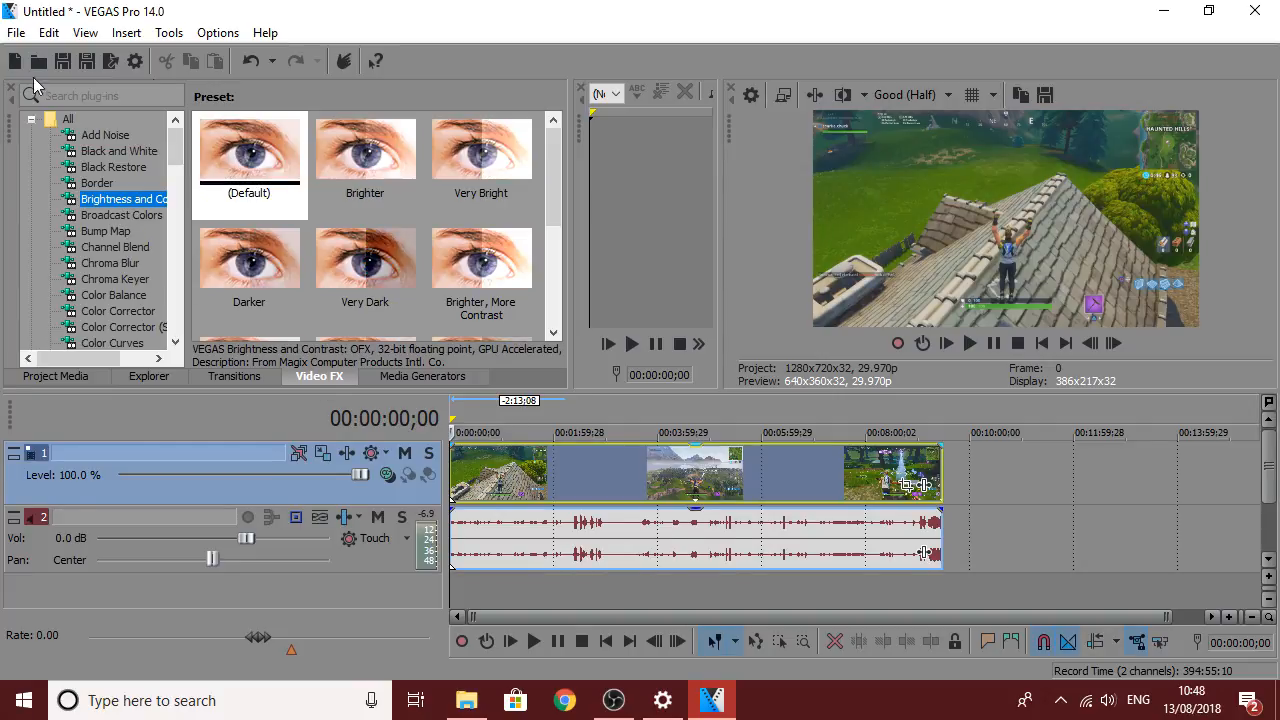
{"action": "left_click_drag", "start_coordinate": [243, 152], "coordinate": [402, 472]}
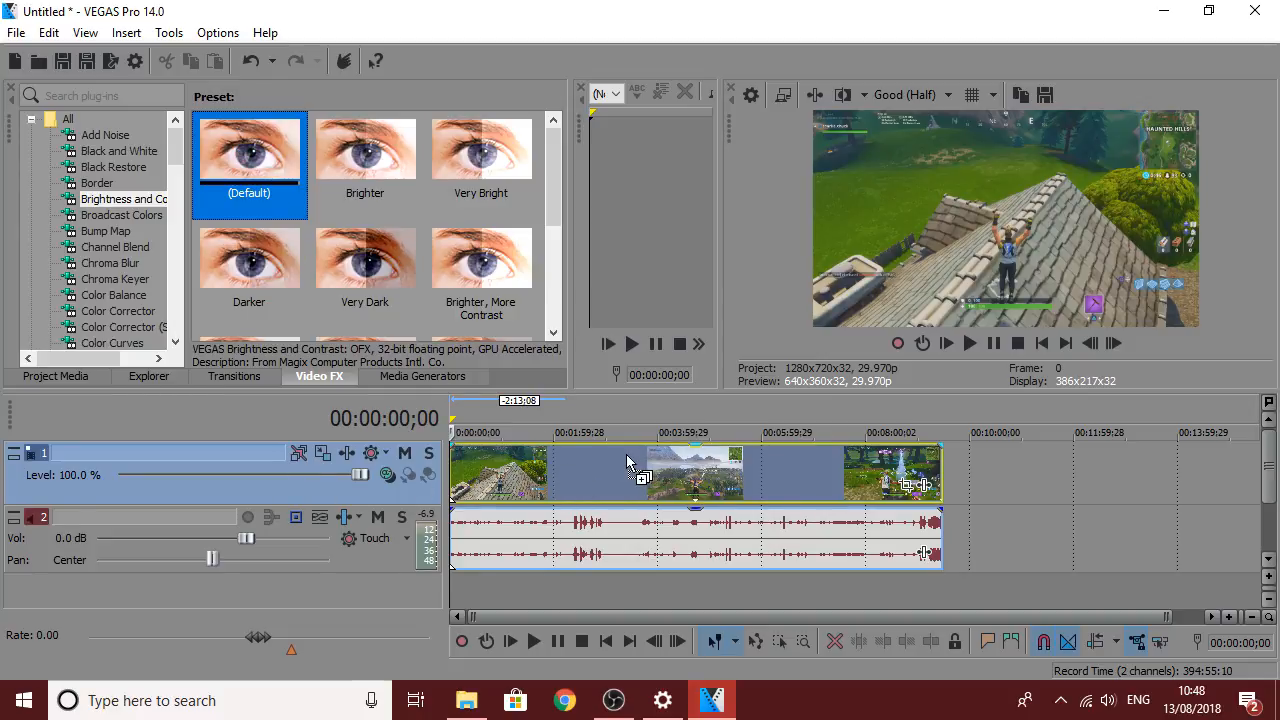
{"action": "left_click_drag", "start_coordinate": [626, 454], "coordinate": [626, 454]}
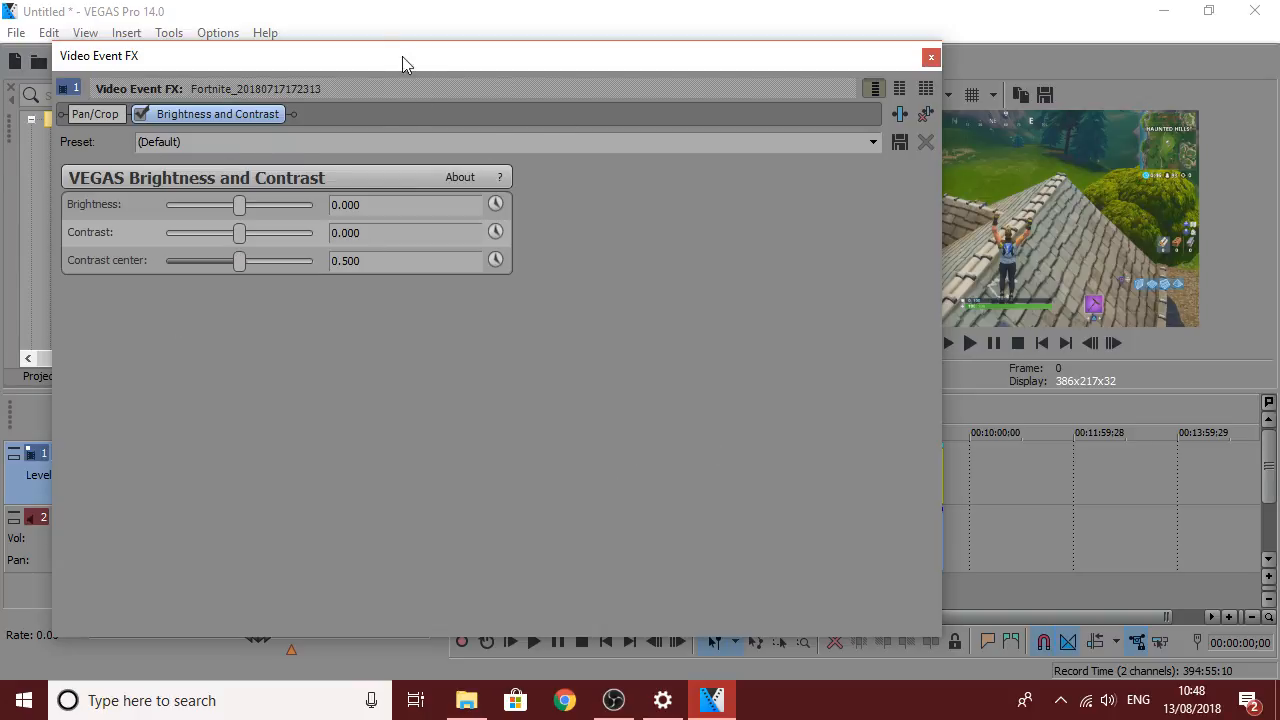
Set the effect's Brightness to 0.265, raise its Contrast, and close the effect settings.
{"action": "left_click_drag", "start_coordinate": [405, 64], "coordinate": [378, 68]}
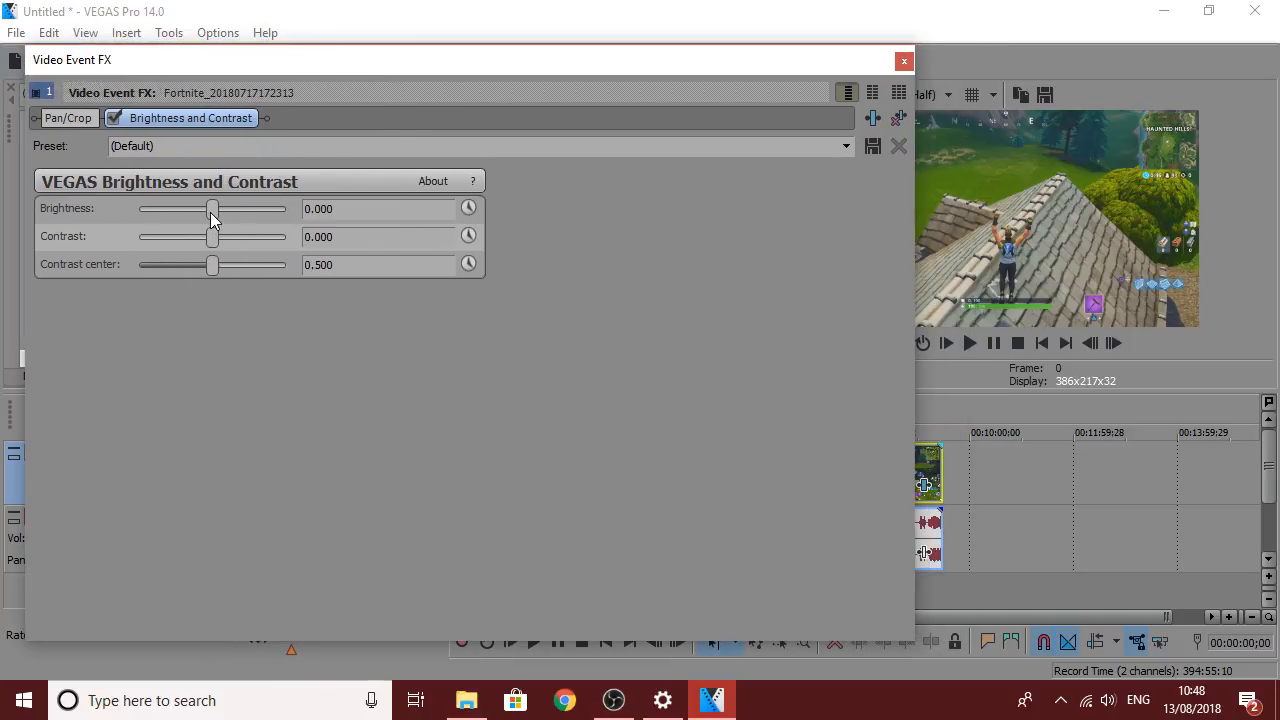
{"action": "left_click_drag", "start_coordinate": [211, 214], "coordinate": [231, 218]}
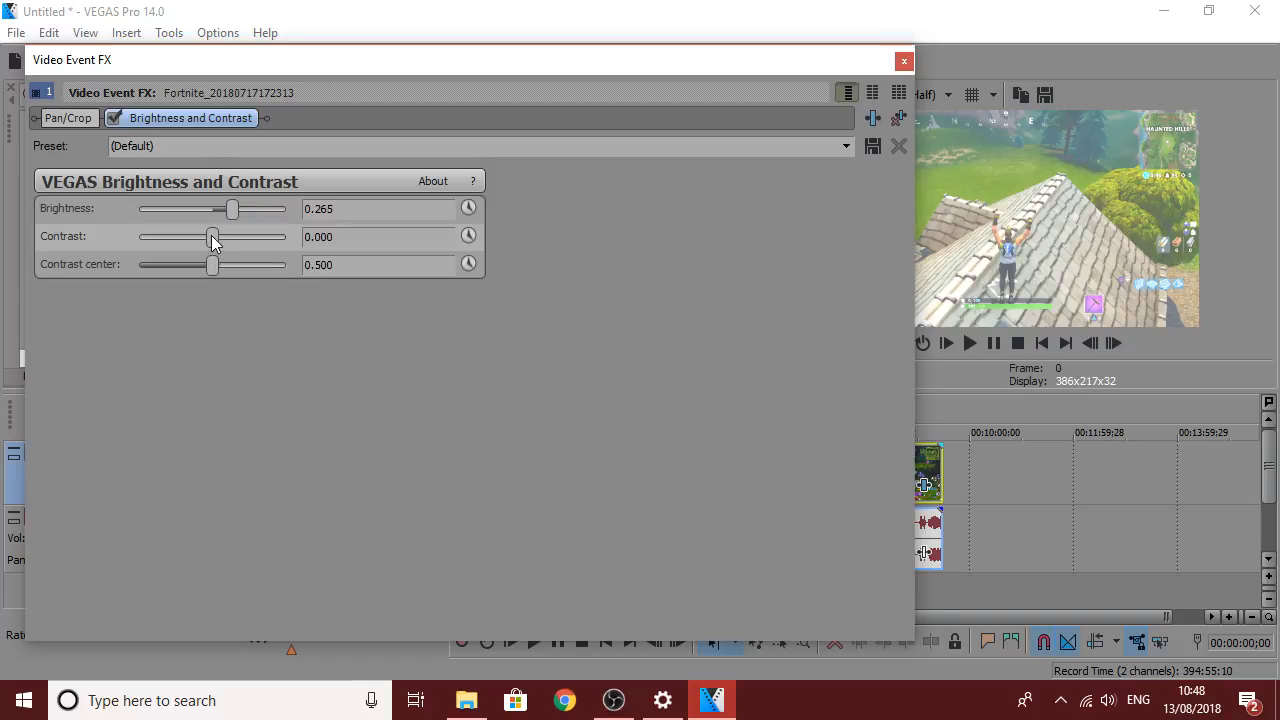
{"action": "left_click_drag", "start_coordinate": [211, 236], "coordinate": [239, 238]}
{"action": "left_click", "coordinate": [904, 62]}
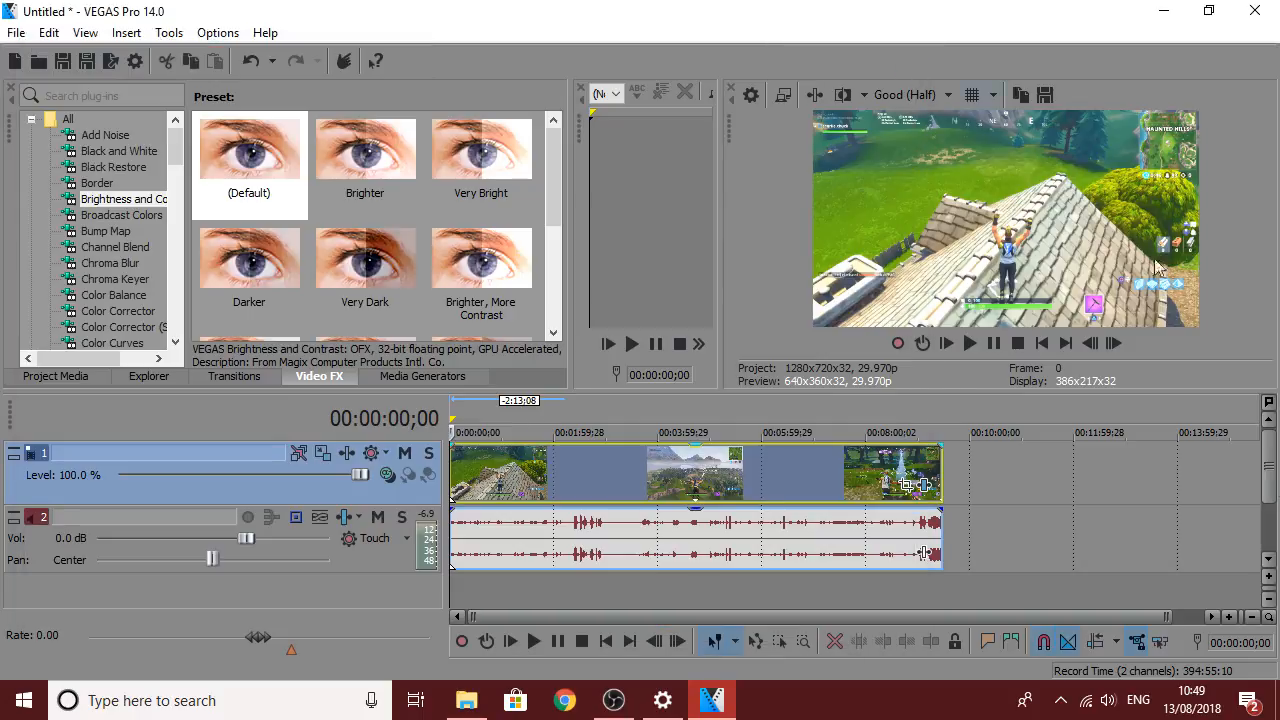
Set the video preview quality to Best (Full) and enlarge the preview area in height and width.
{"action": "left_click", "coordinate": [927, 94]}
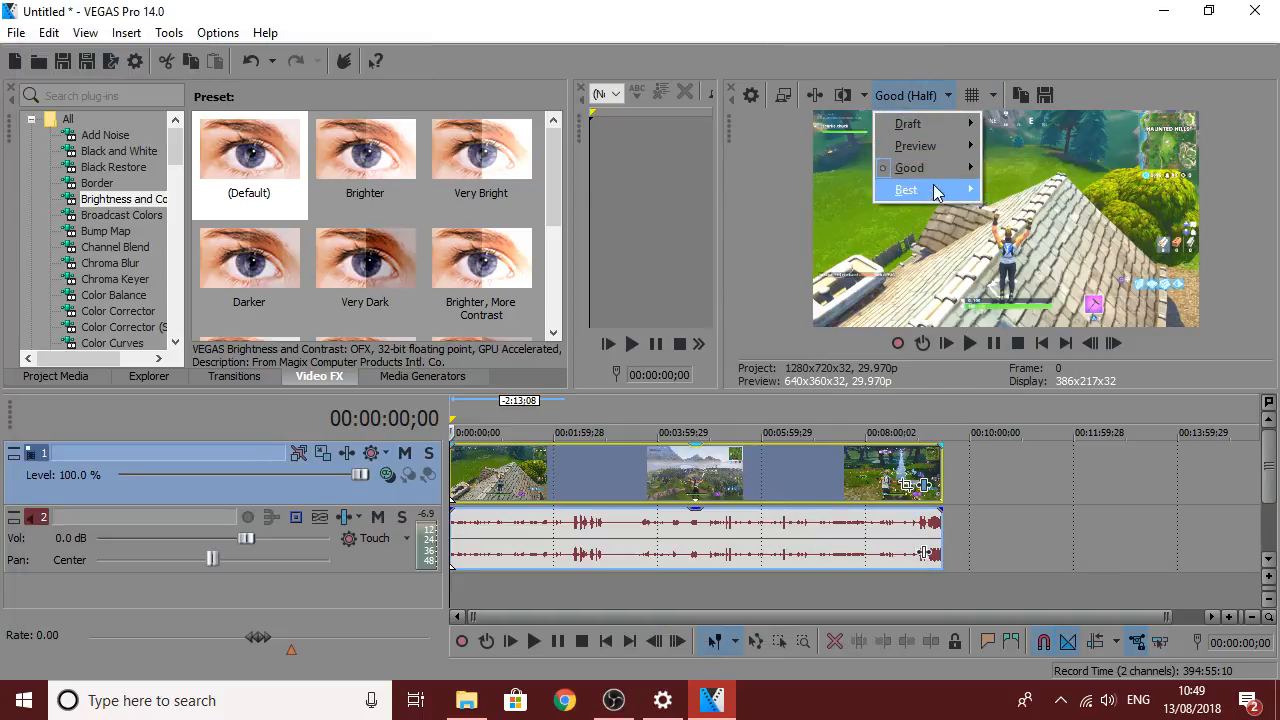
{"action": "mouse_move", "coordinate": [956, 176]}
{"action": "left_click", "coordinate": [1012, 233]}
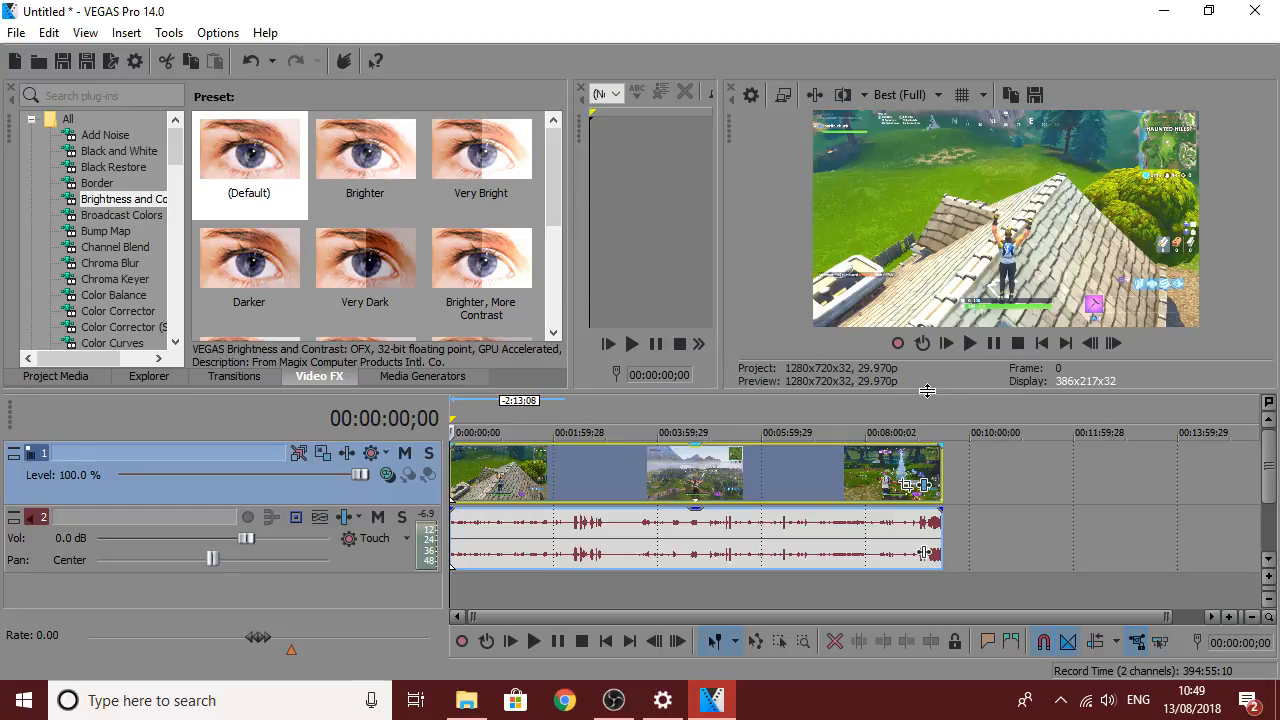
{"action": "left_click_drag", "start_coordinate": [927, 390], "coordinate": [927, 520]}
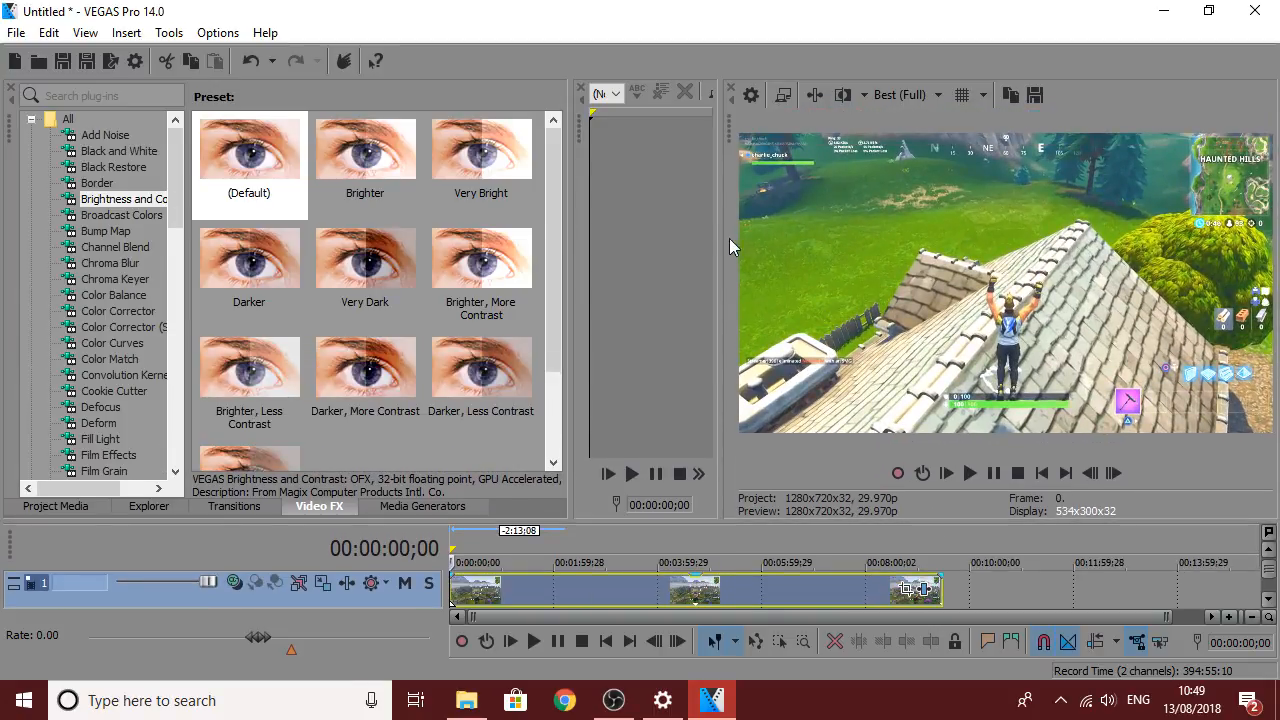
{"action": "left_click_drag", "start_coordinate": [718, 235], "coordinate": [593, 235]}
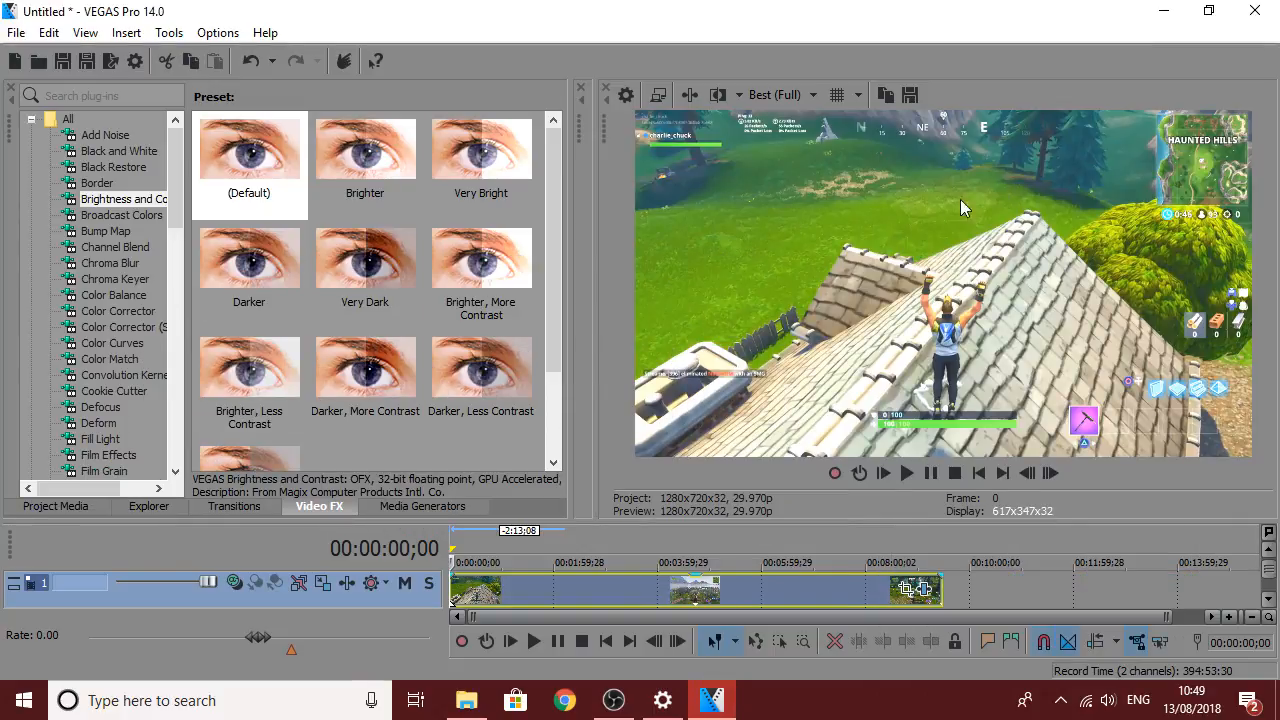
Shrink the preview area back so both tracks fit in view, and set the preview quality to Good (Half).
{"action": "left_click_drag", "start_coordinate": [591, 268], "coordinate": [842, 286]}
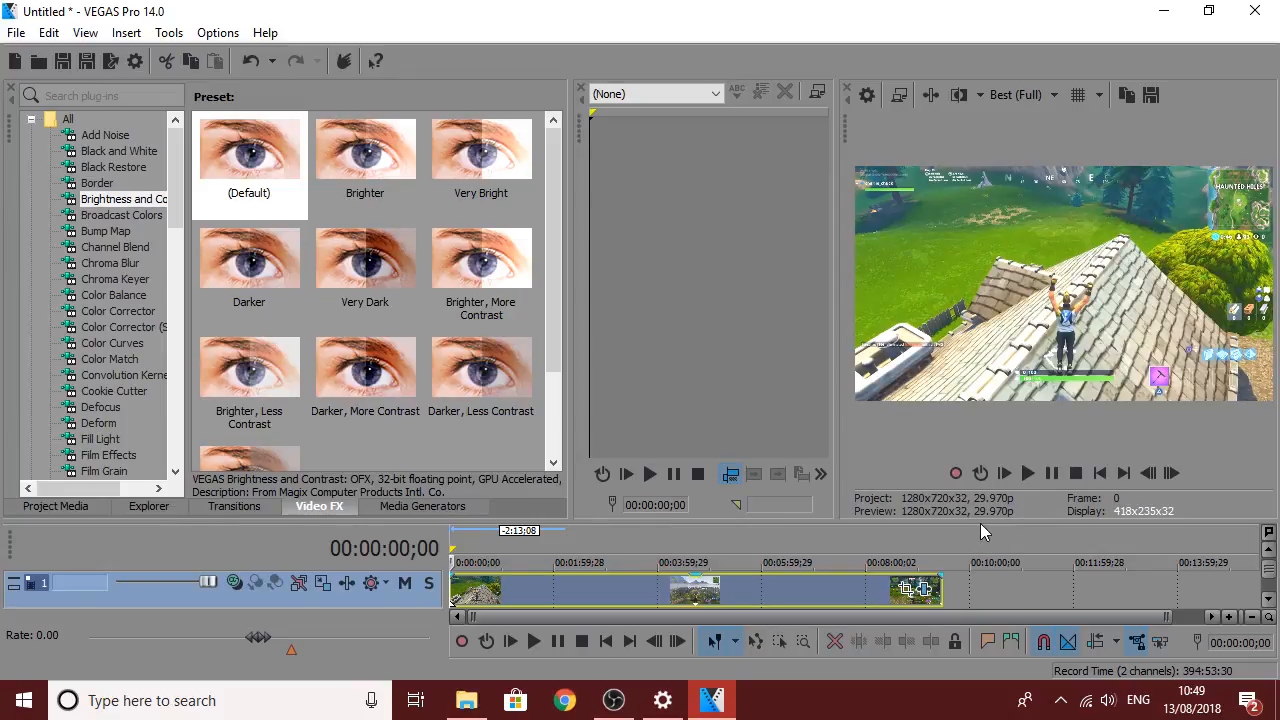
{"action": "left_click_drag", "start_coordinate": [967, 511], "coordinate": [975, 420]}
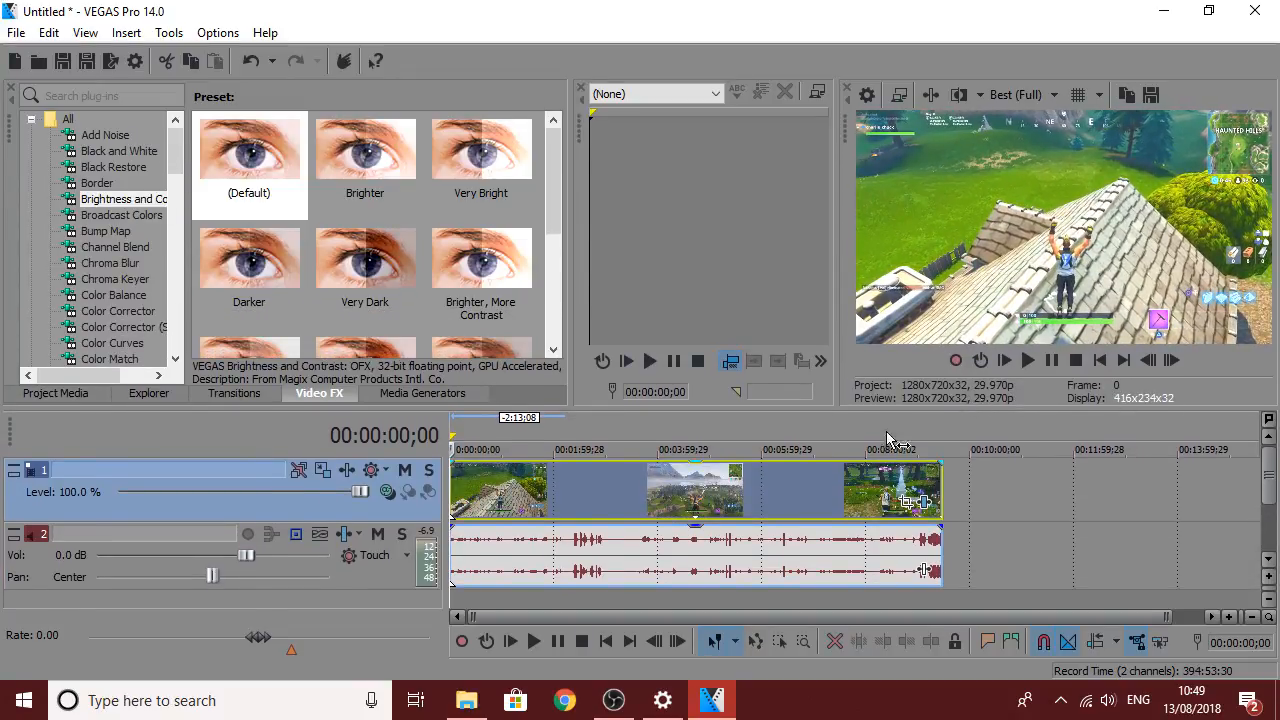
{"action": "left_click", "coordinate": [1016, 94]}
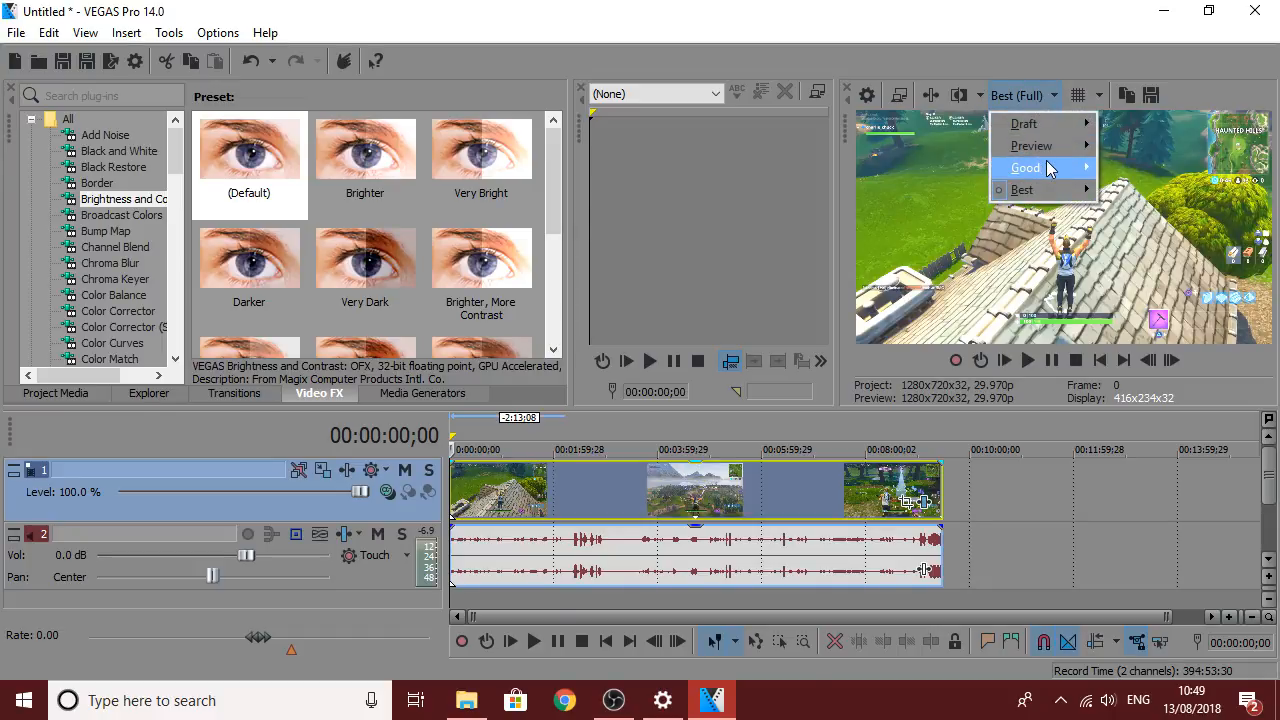
{"action": "mouse_move", "coordinate": [1049, 170]}
{"action": "left_click", "coordinate": [1140, 212]}
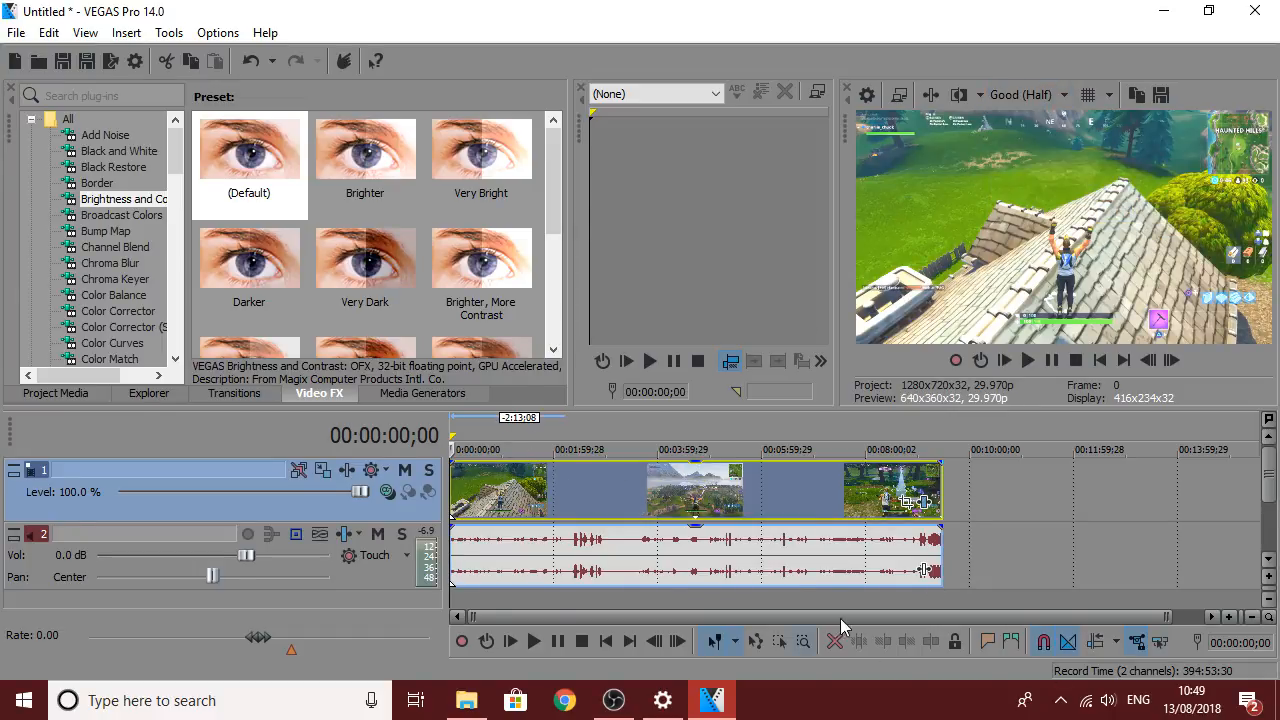
Remove the Brightness and Contrast effect from the gameplay clip and close its effect settings.
{"action": "left_click", "coordinate": [928, 507]}
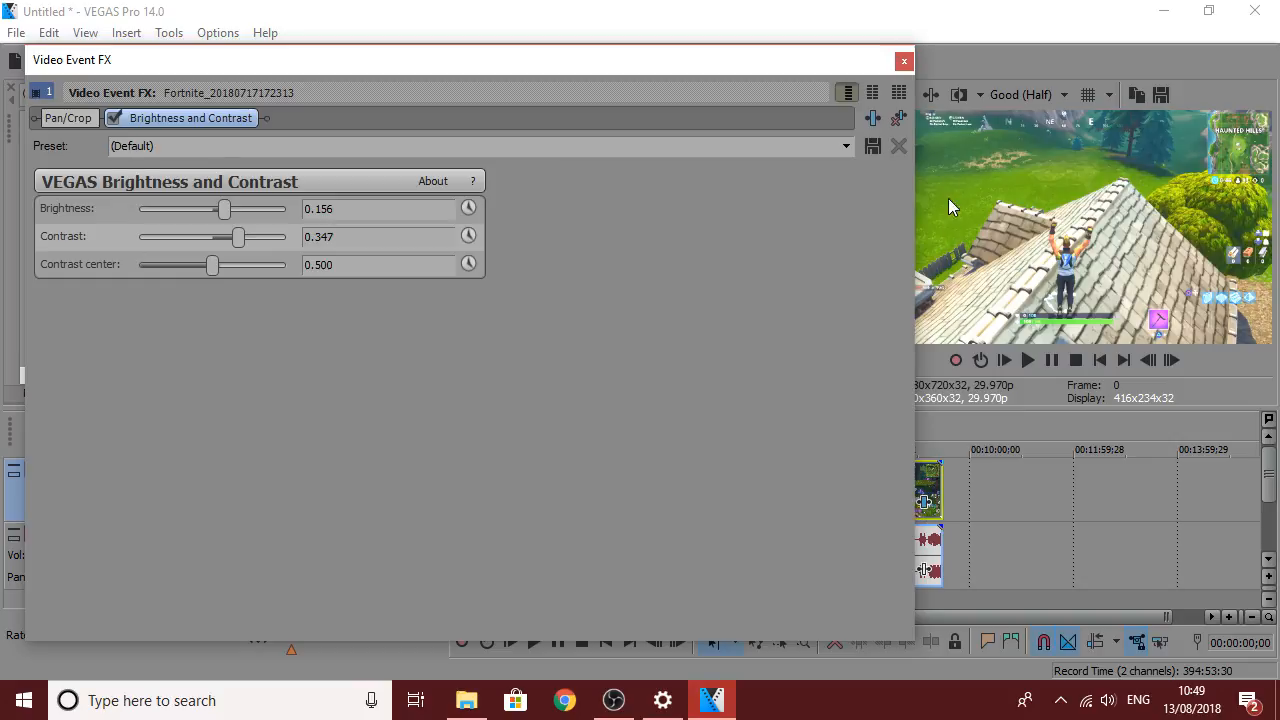
{"action": "left_click", "coordinate": [899, 120]}
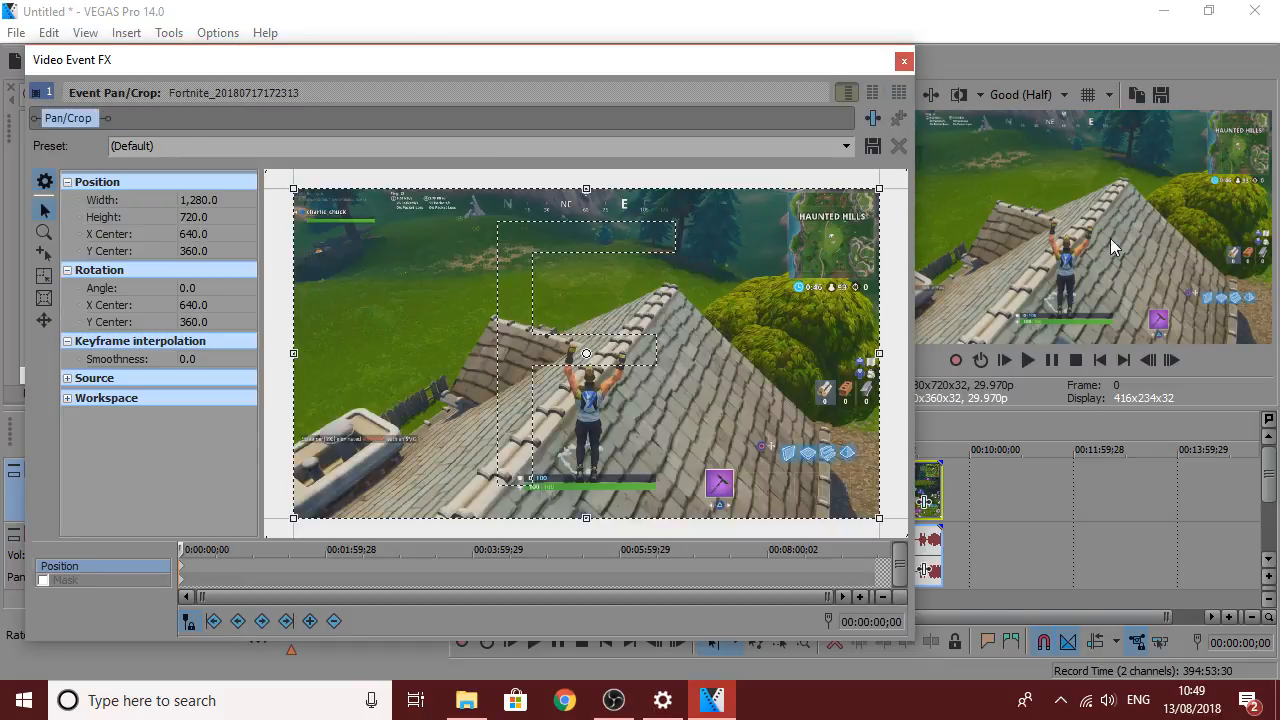
{"action": "left_click", "coordinate": [903, 63]}
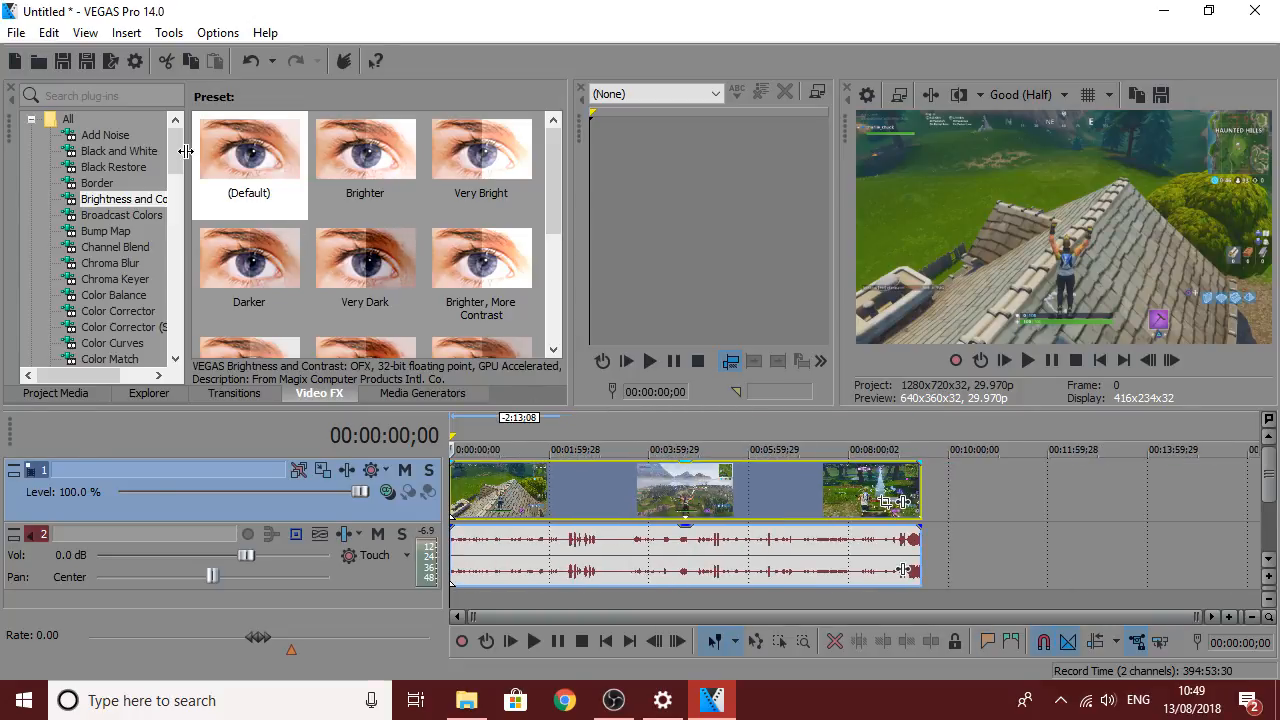
Apply the Gaussian Blur video effect with its (Default) preset to the gameplay clip.
{"action": "left_click_drag", "start_coordinate": [177, 158], "coordinate": [180, 170]}
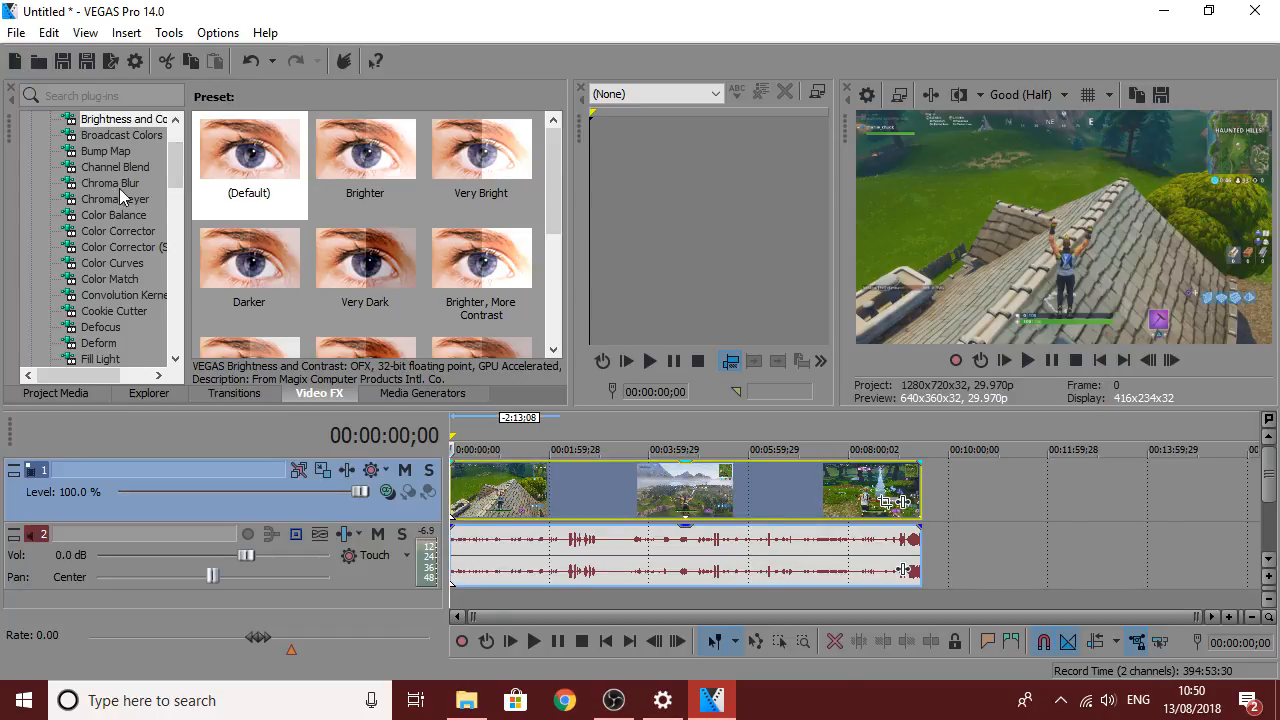
{"action": "scroll", "coordinate": [132, 200], "scroll_direction": "up", "scroll_amount": 1}
{"action": "scroll", "coordinate": [138, 210], "scroll_direction": "down", "scroll_amount": 3}
{"action": "scroll", "coordinate": [128, 217], "scroll_direction": "down", "scroll_amount": 2}
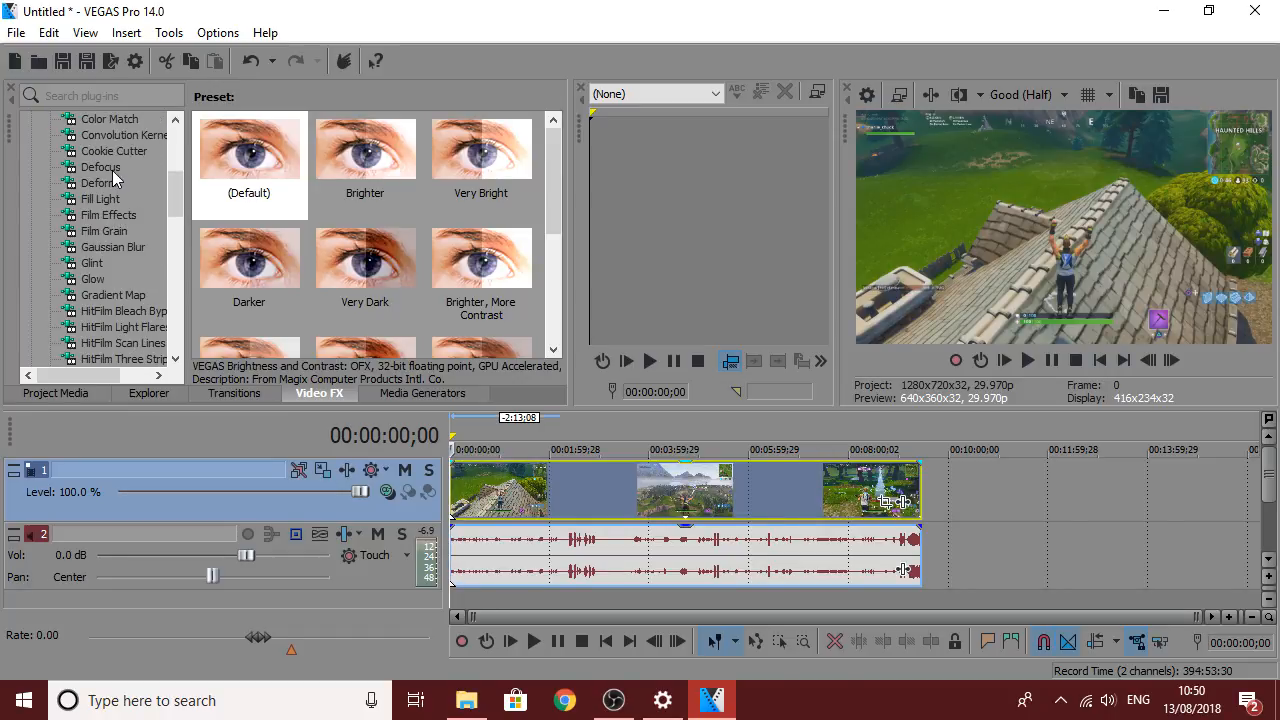
{"action": "left_click", "coordinate": [115, 248]}
{"action": "left_click_drag", "start_coordinate": [249, 160], "coordinate": [537, 480]}
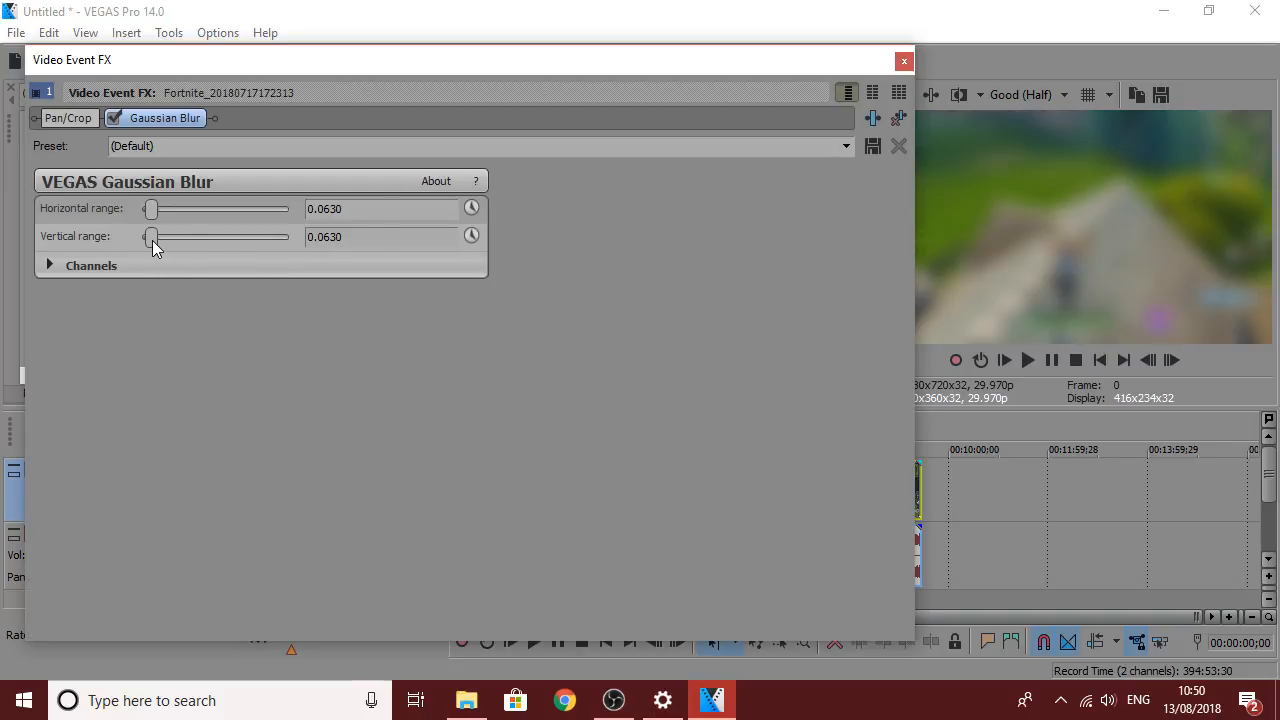
Set the Gaussian Blur's horizontal and vertical range to 0.0100 each and close the effect settings.
{"action": "left_click_drag", "start_coordinate": [153, 241], "coordinate": [108, 237]}
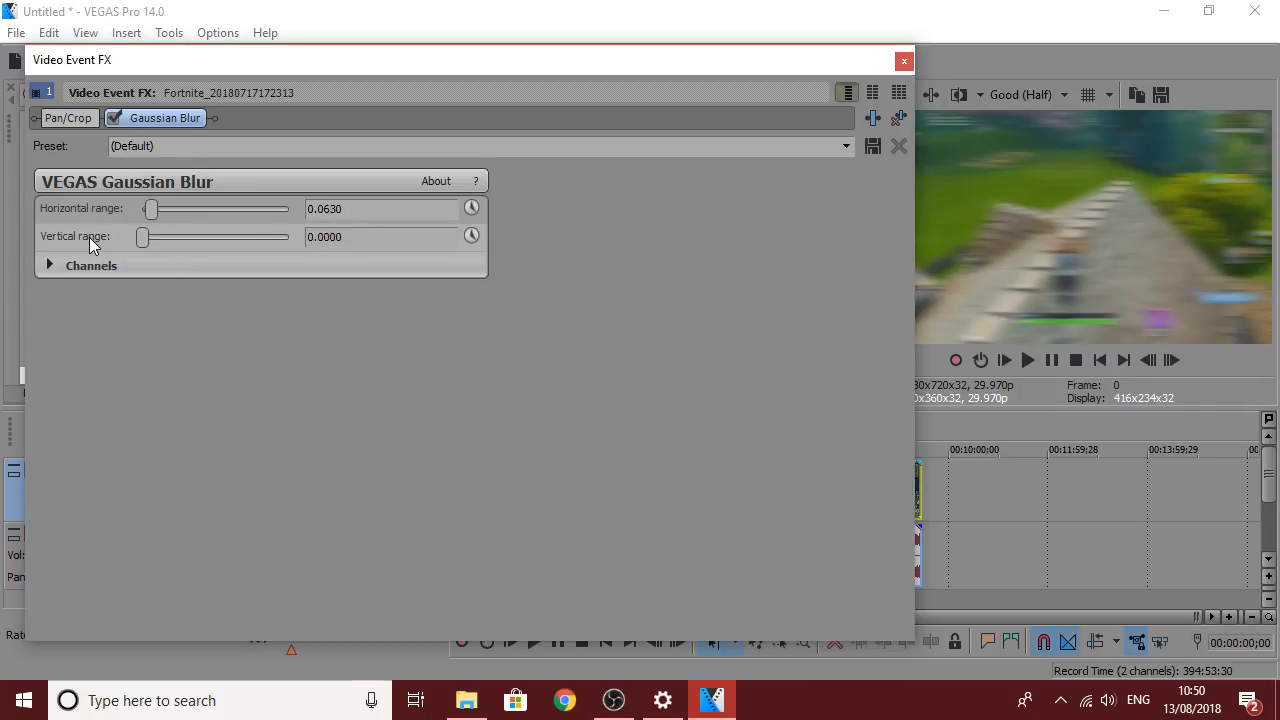
{"action": "mouse_move", "coordinate": [151, 209]}
{"action": "left_mouse_down"}
{"action": "mouse_move", "coordinate": [129, 212]}
{"action": "mouse_move", "coordinate": [183, 209]}
{"action": "mouse_move", "coordinate": [157, 209]}
{"action": "left_mouse_up"}
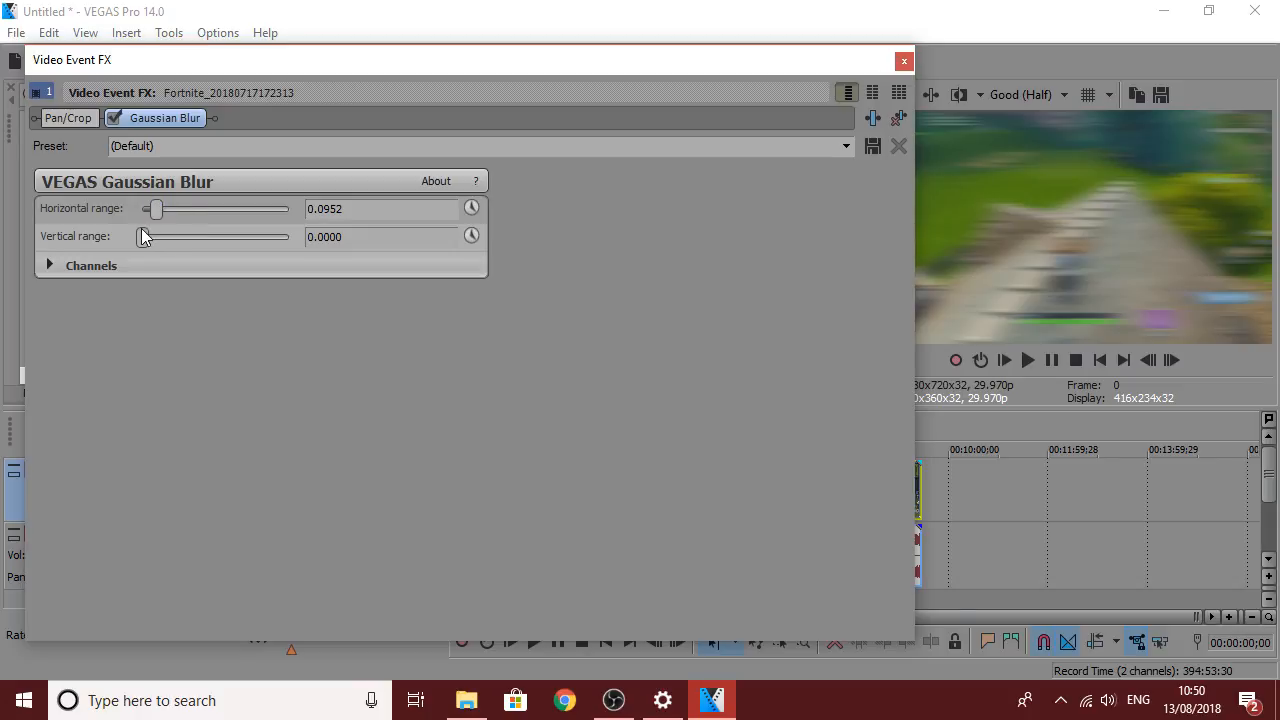
{"action": "mouse_move", "coordinate": [142, 236]}
{"action": "left_mouse_down"}
{"action": "mouse_move", "coordinate": [189, 237]}
{"action": "mouse_move", "coordinate": [121, 207]}
{"action": "mouse_move", "coordinate": [142, 209]}
{"action": "mouse_move", "coordinate": [162, 238]}
{"action": "mouse_move", "coordinate": [137, 238]}
{"action": "left_mouse_up"}
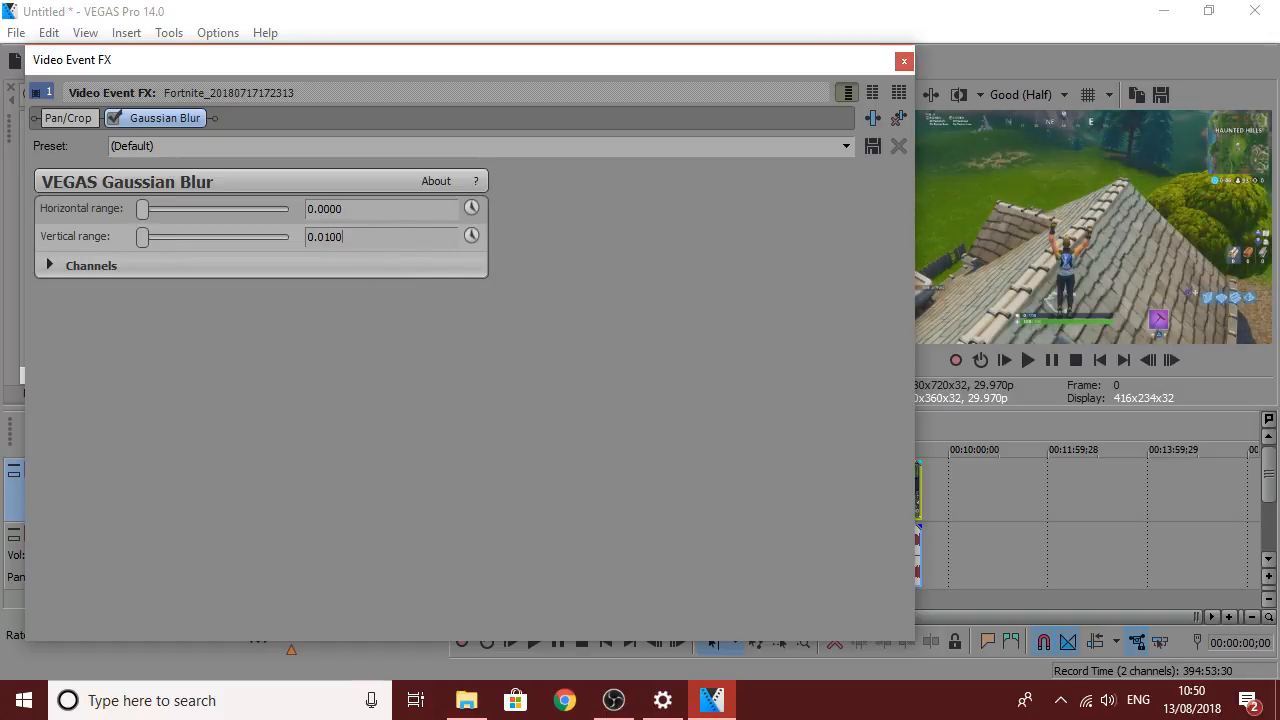
{"action": "left_click", "coordinate": [344, 209]}
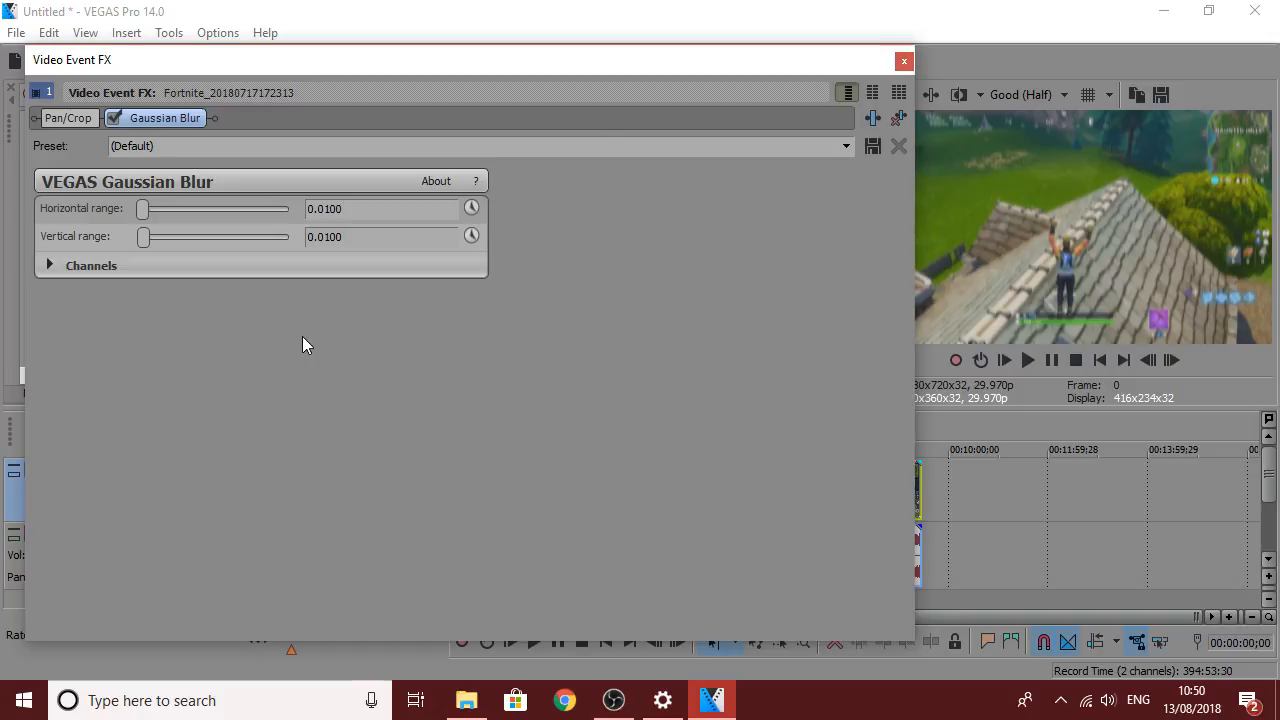
{"action": "double_click", "coordinate": [369, 214]}
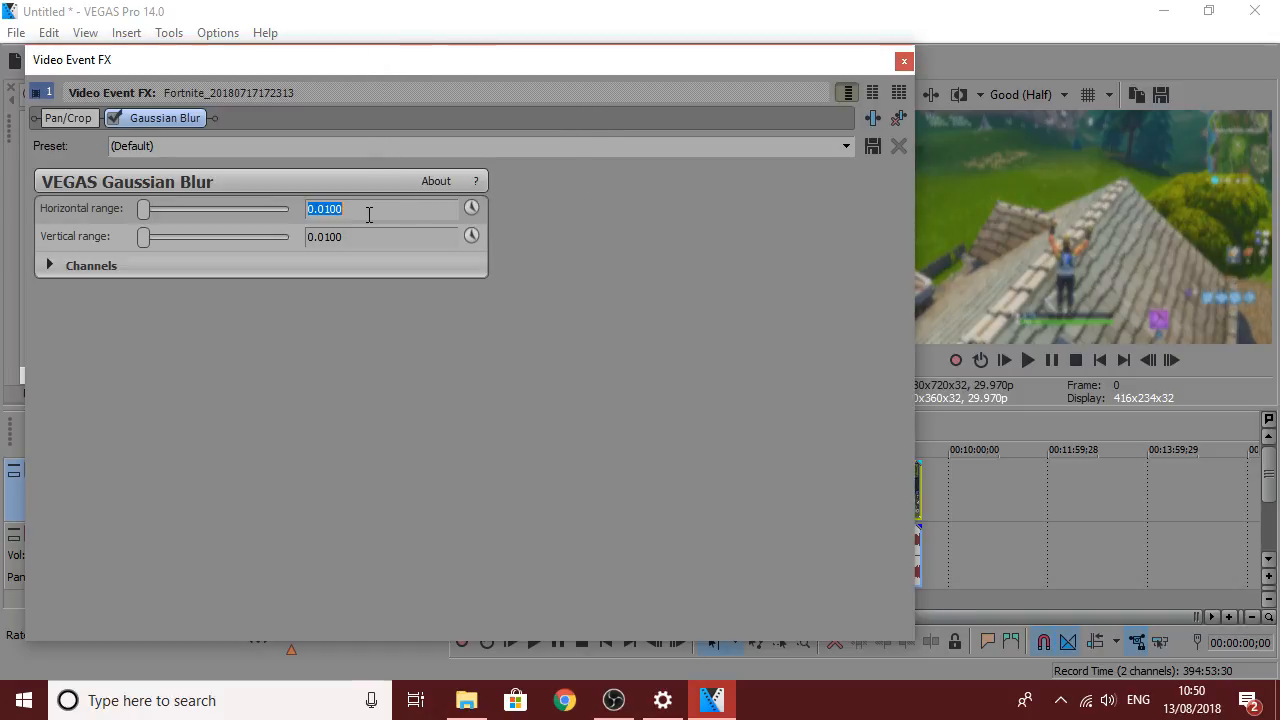
{"action": "left_click", "coordinate": [904, 62]}
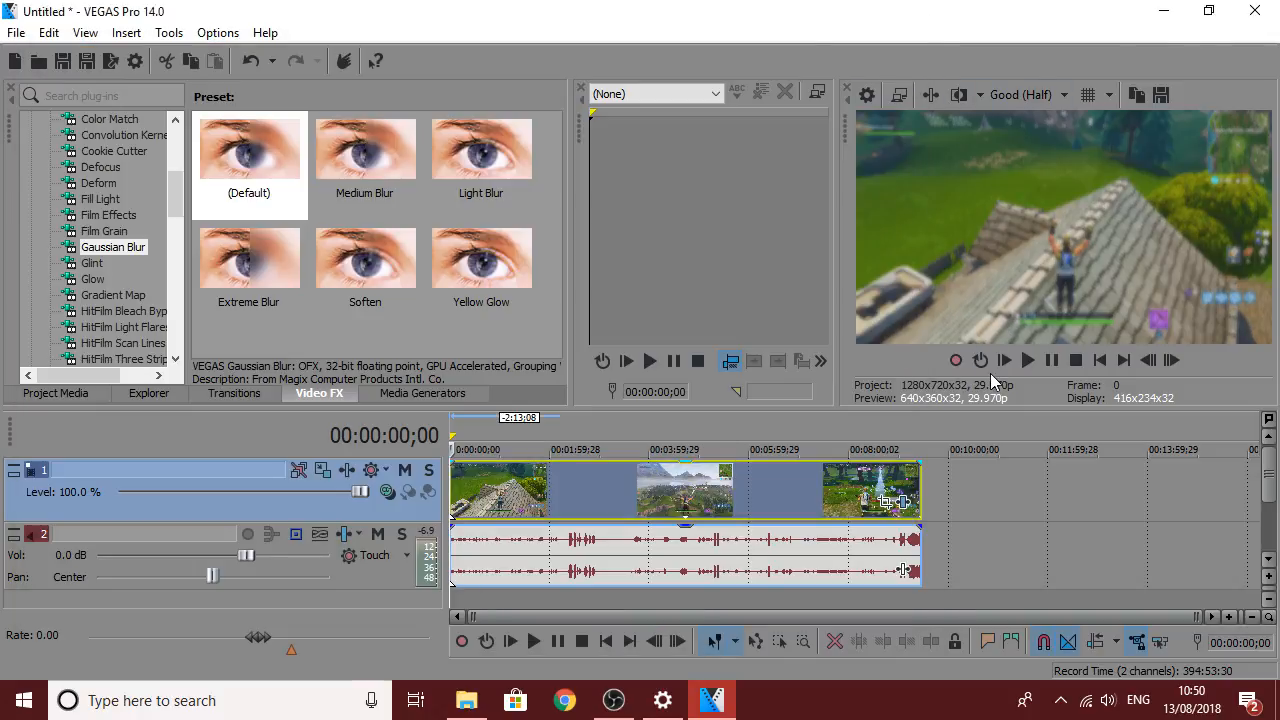
Enlarge the preview area to inspect the blurred gameplay and shrink it again to reveal both tracks.
{"action": "left_click_drag", "start_coordinate": [989, 408], "coordinate": [989, 488]}
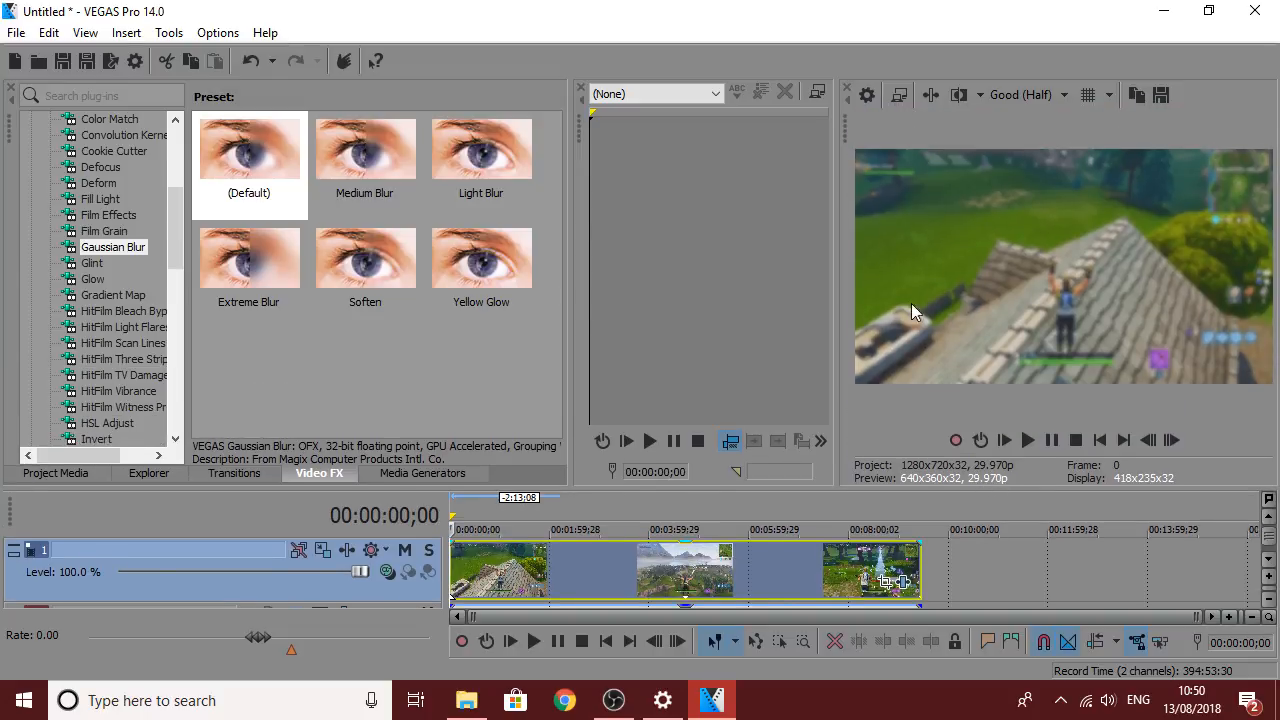
{"action": "left_click_drag", "start_coordinate": [841, 236], "coordinate": [836, 291]}
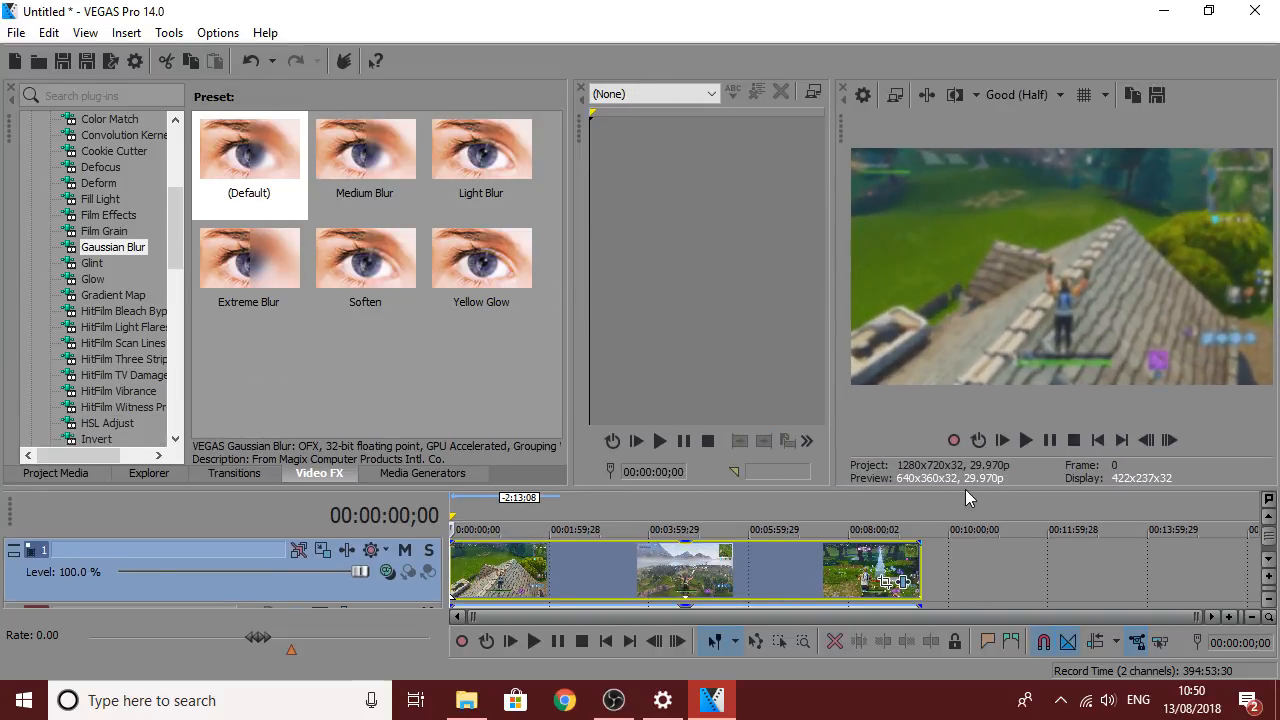
{"action": "left_click_drag", "start_coordinate": [965, 489], "coordinate": [970, 402]}
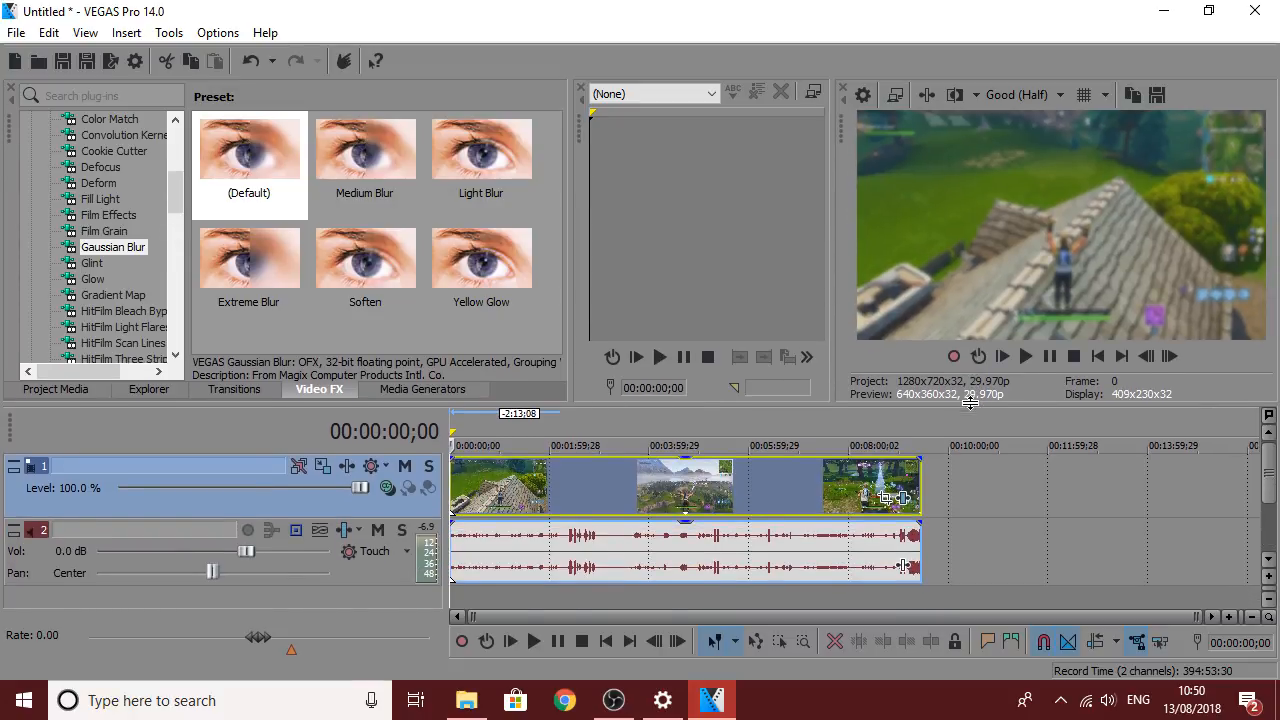
Remove the Gaussian Blur effect from the gameplay clip and close its effect settings.
{"action": "left_click", "coordinate": [904, 498]}
{"action": "left_click", "coordinate": [897, 118]}
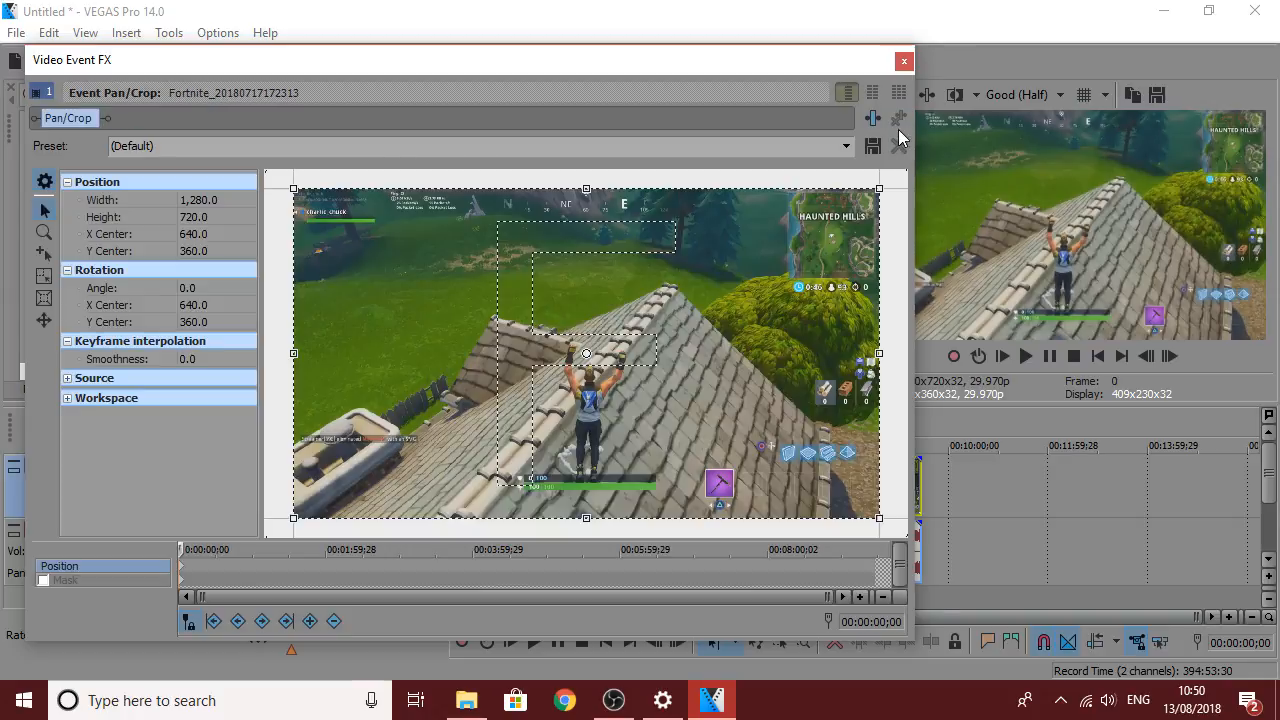
{"action": "left_click", "coordinate": [904, 60]}
Look through the list of video effects and examine the presets offered for Chroma Keyer.
{"action": "scroll", "coordinate": [95, 250], "scroll_direction": "up", "scroll_amount": 5}
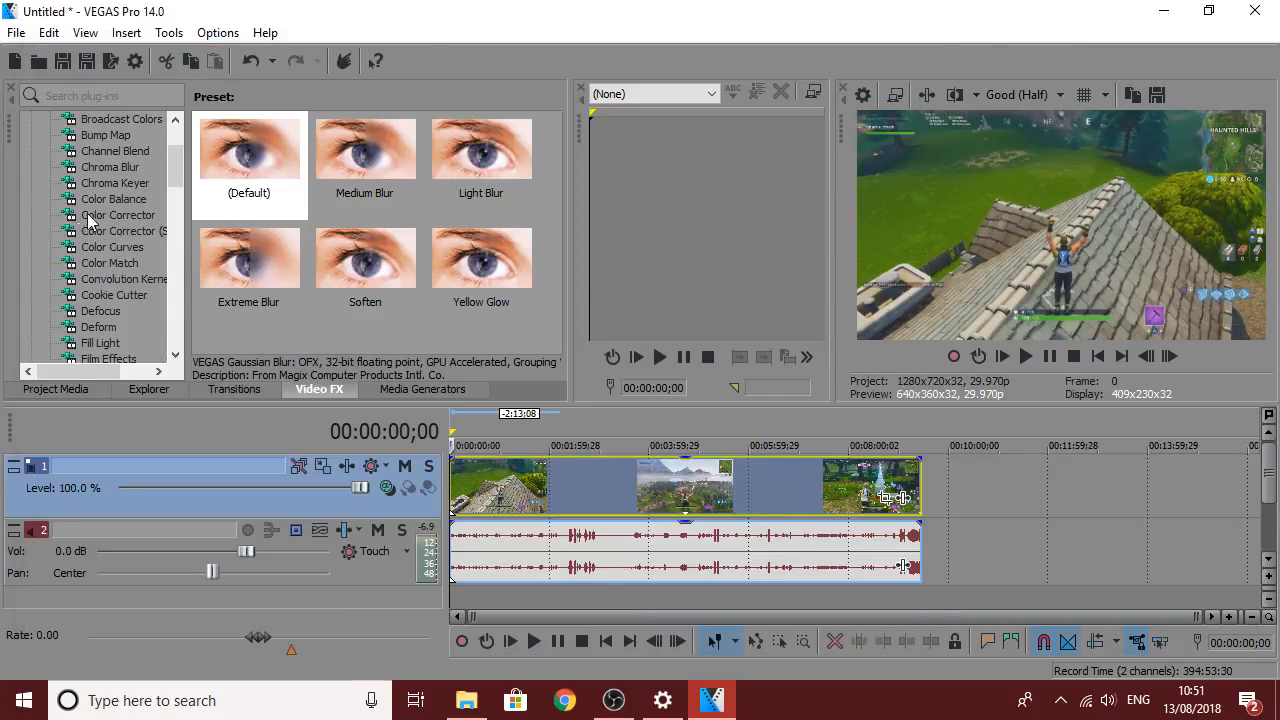
{"action": "scroll", "coordinate": [110, 220], "scroll_direction": "down", "scroll_amount": 15}
{"action": "scroll", "coordinate": [120, 220], "scroll_direction": "down", "scroll_amount": 5}
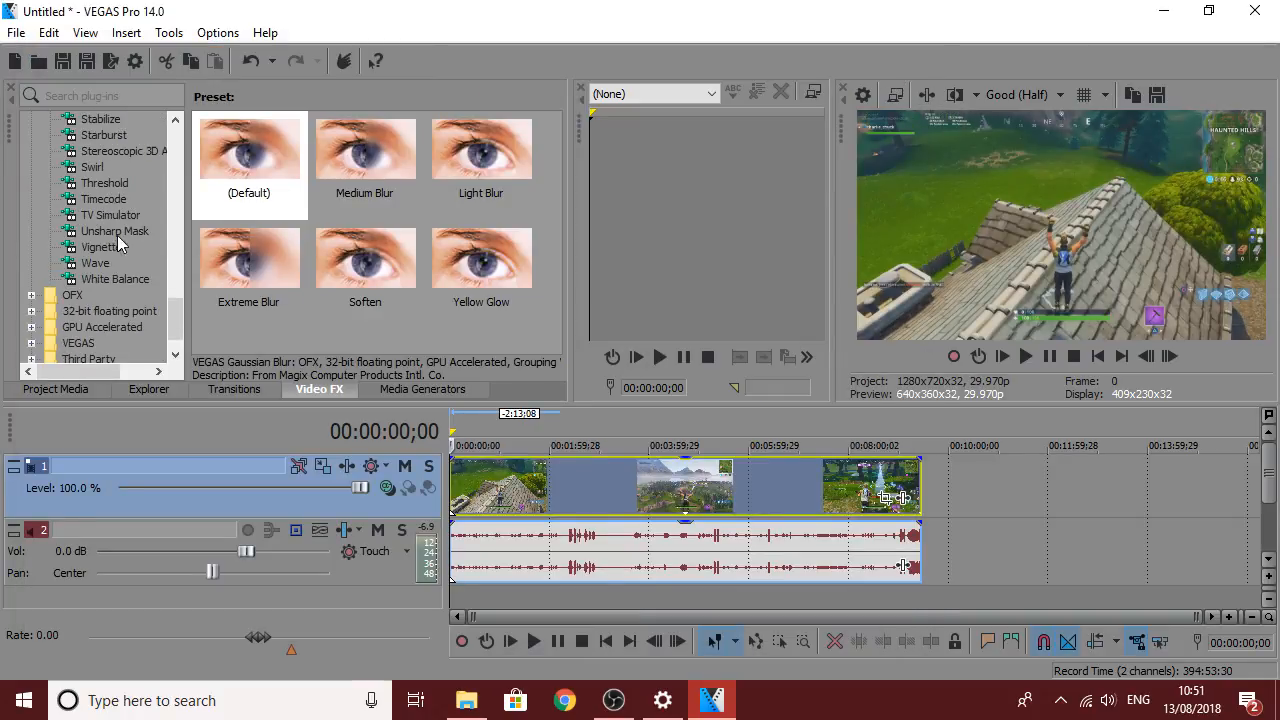
{"action": "scroll", "coordinate": [110, 280], "scroll_direction": "up", "scroll_amount": 15}
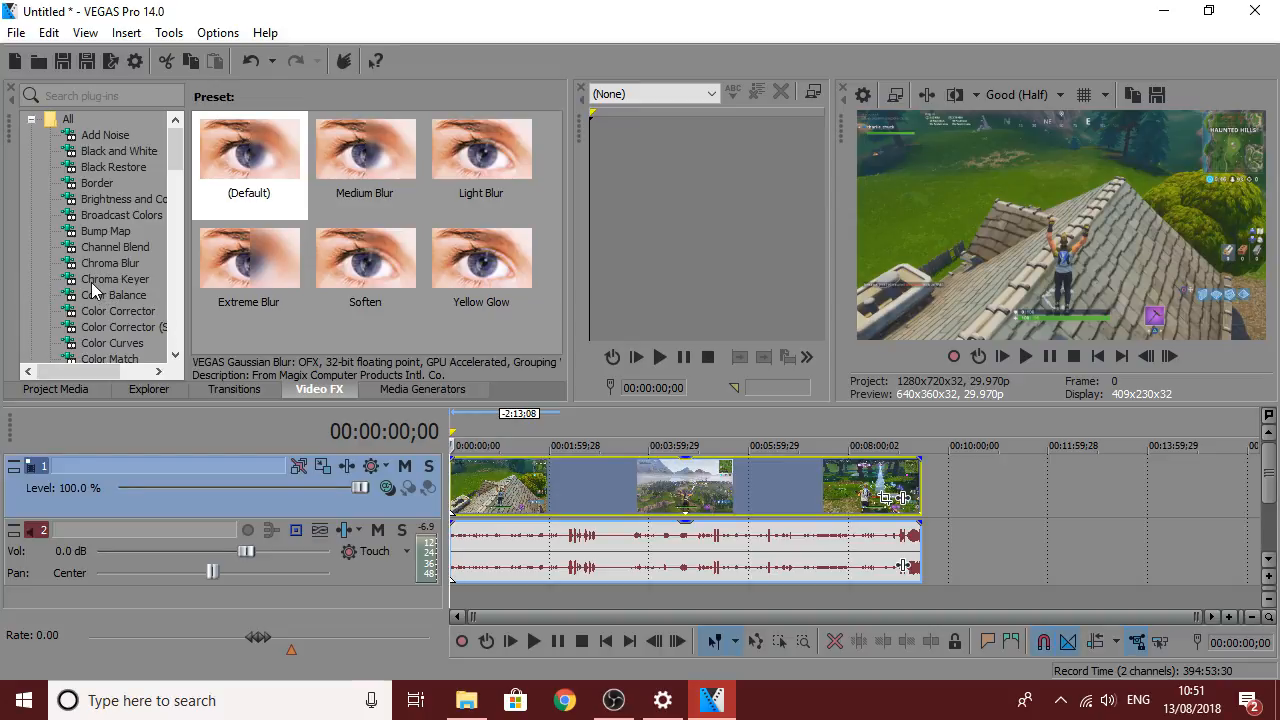
{"action": "left_click", "coordinate": [92, 280]}
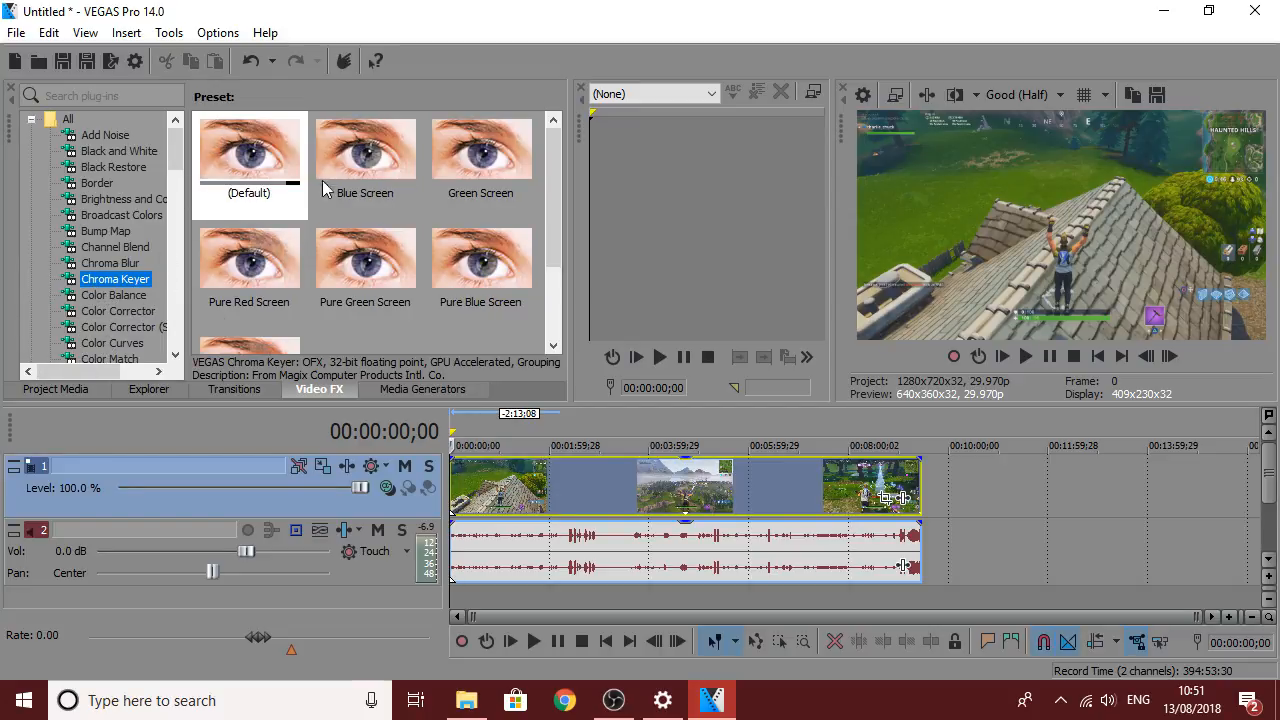
{"action": "scroll", "coordinate": [320, 186], "scroll_direction": "down", "scroll_amount": 2}
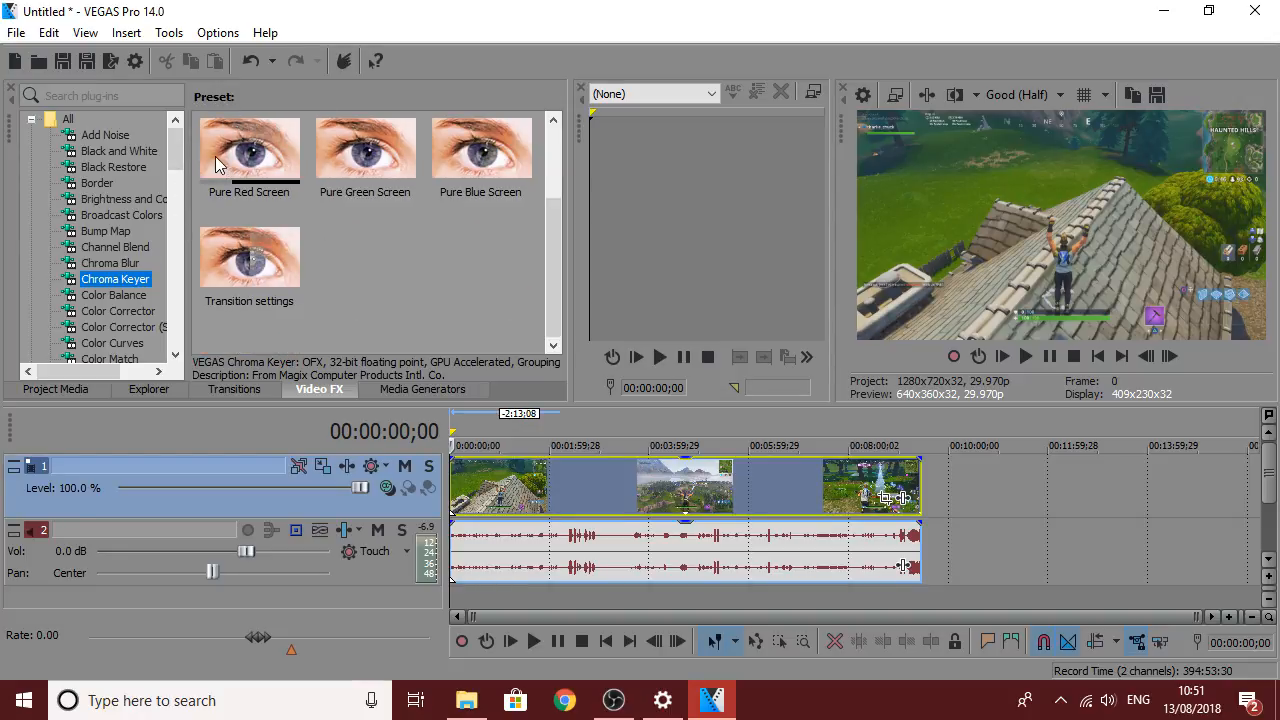
{"action": "scroll", "coordinate": [270, 245], "scroll_direction": "up", "scroll_amount": 2}
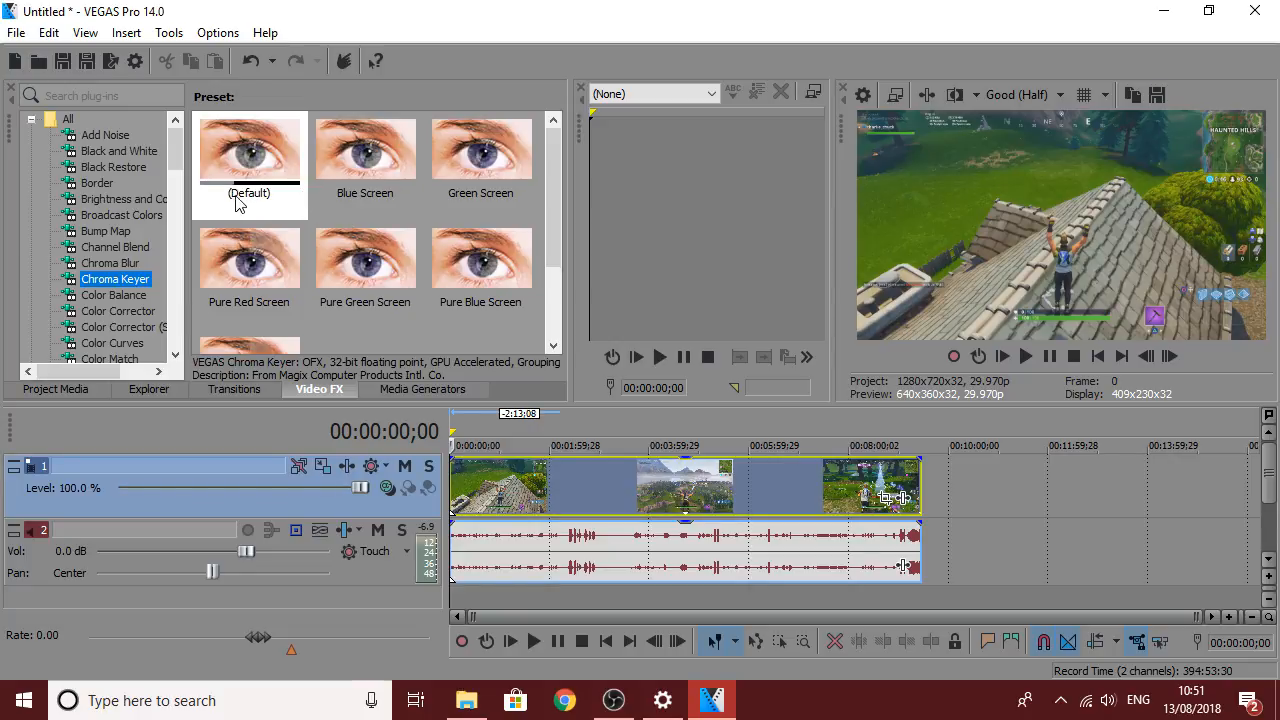
{"action": "scroll", "coordinate": [365, 172], "scroll_direction": "down", "scroll_amount": 1}
{"action": "scroll", "coordinate": [368, 175], "scroll_direction": "up", "scroll_amount": 1}
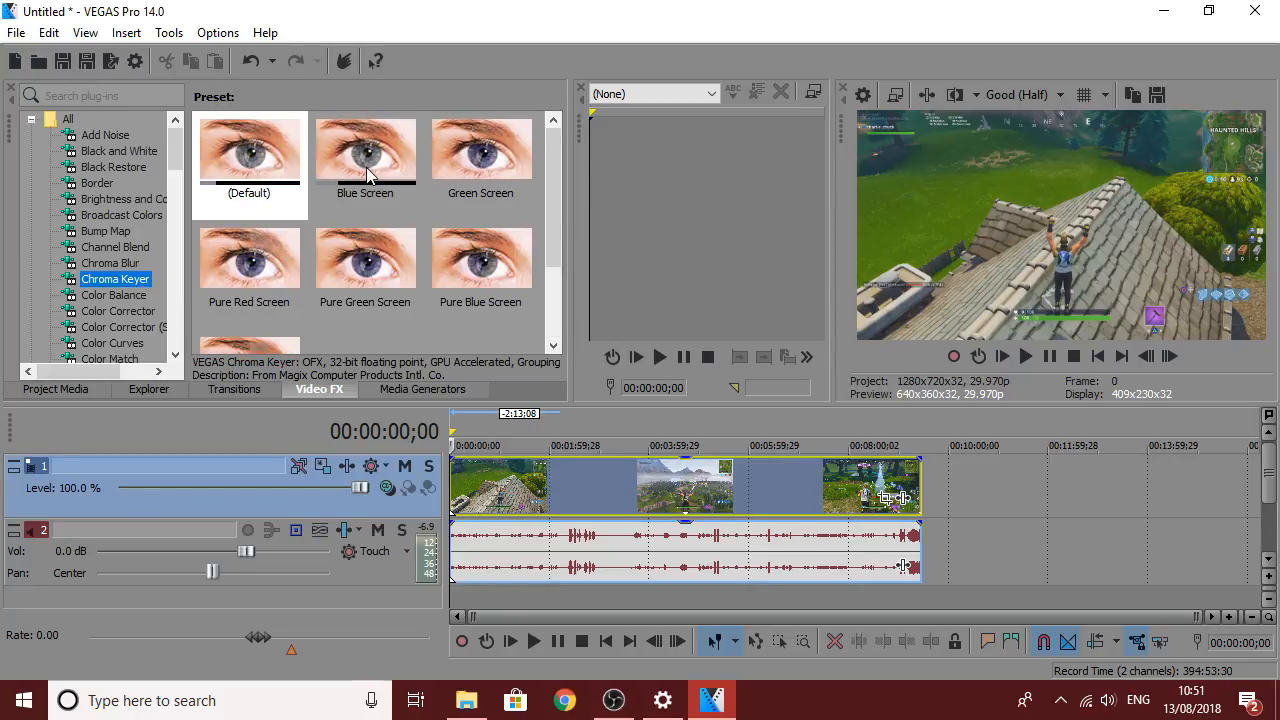
Preview the Chroma Keyer presets one by one, from Blue Screen through Transition settings, ending on (Default).
{"action": "left_click", "coordinate": [368, 175]}
{"action": "left_click", "coordinate": [506, 160]}
{"action": "left_click", "coordinate": [218, 288]}
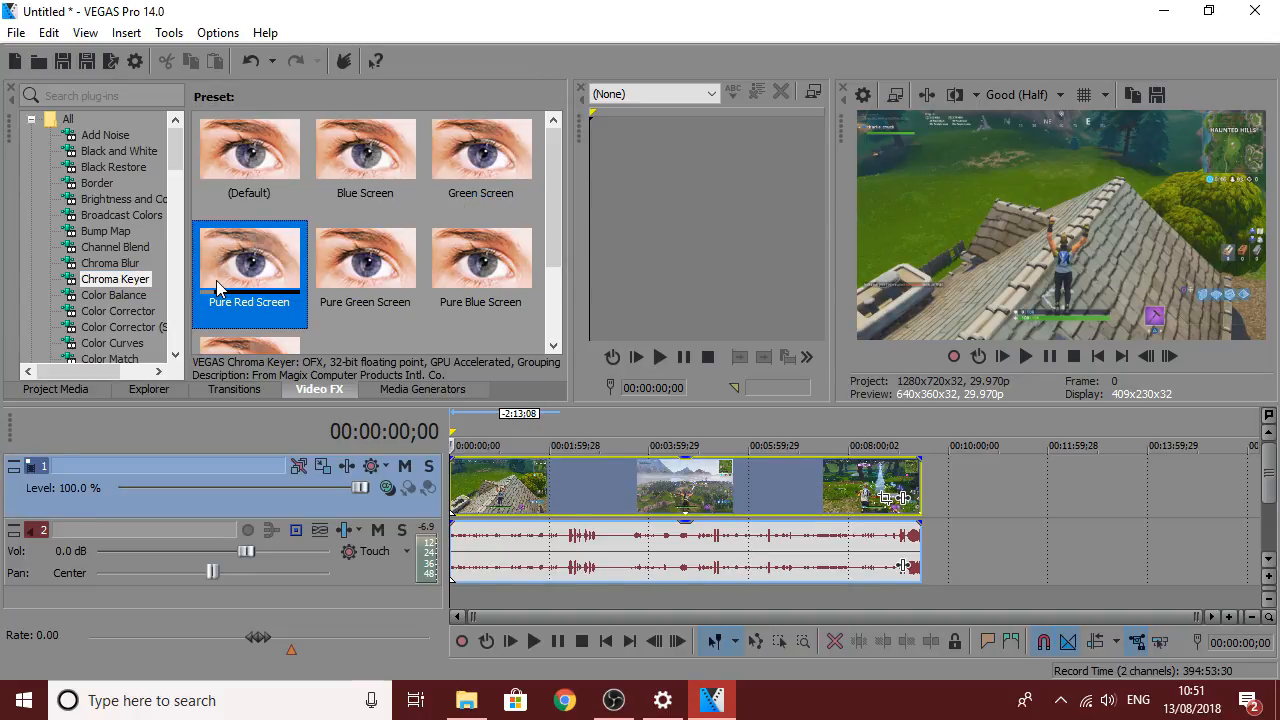
{"action": "left_click", "coordinate": [380, 272]}
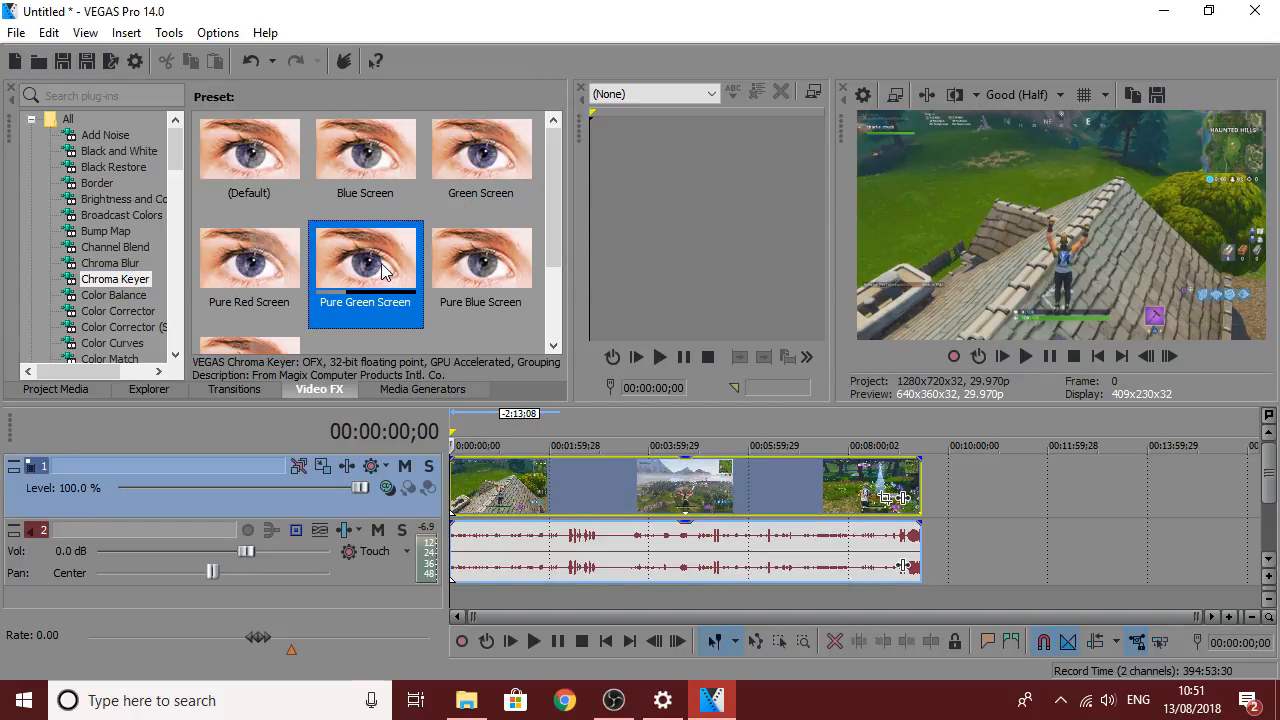
{"action": "left_click", "coordinate": [443, 268]}
{"action": "scroll", "coordinate": [443, 268], "scroll_direction": "down", "scroll_amount": 1}
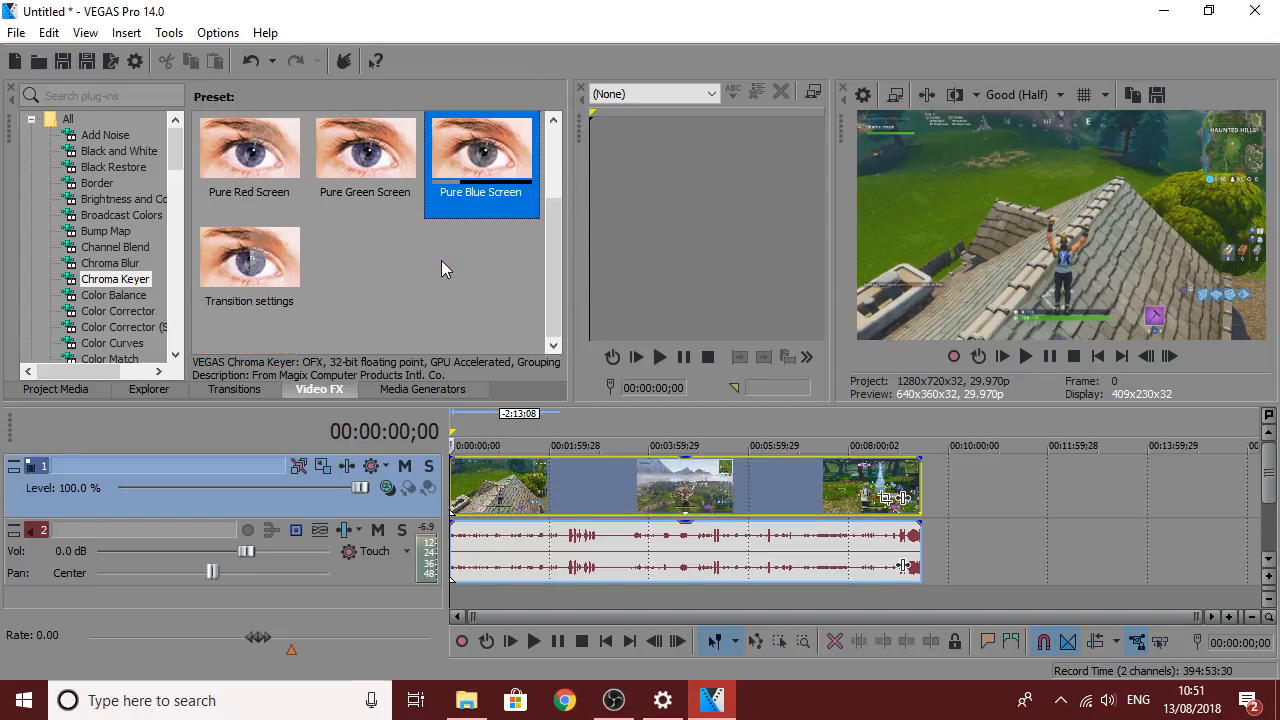
{"action": "left_click", "coordinate": [240, 258]}
{"action": "scroll", "coordinate": [240, 258], "scroll_direction": "up", "scroll_amount": 1}
{"action": "left_click", "coordinate": [262, 172]}
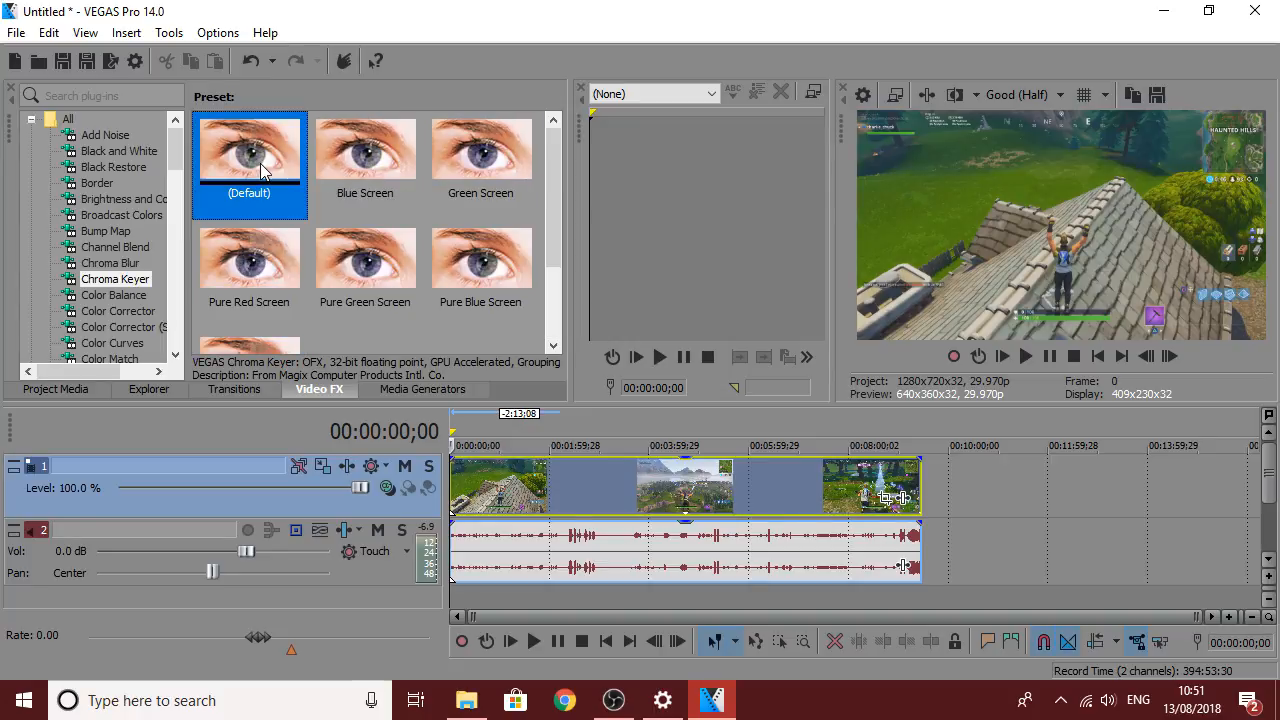
Compare the Green Screen, Blue Screen and (Default) presets of the Chroma Keyer effect.
{"action": "scroll", "coordinate": [437, 184], "scroll_direction": "down", "scroll_amount": 1}
{"action": "scroll", "coordinate": [437, 184], "scroll_direction": "up", "scroll_amount": 1}
{"action": "left_click", "coordinate": [471, 165]}
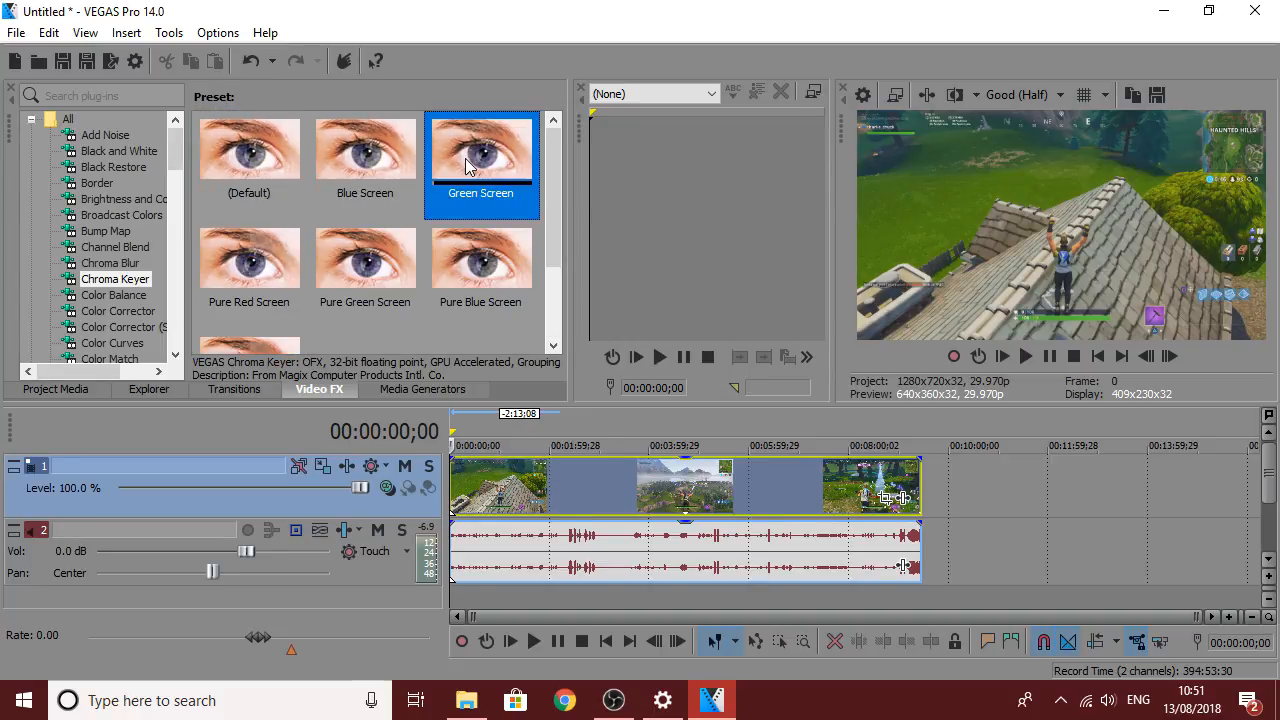
{"action": "left_click", "coordinate": [362, 168]}
{"action": "left_click", "coordinate": [528, 168]}
{"action": "left_click", "coordinate": [372, 162]}
{"action": "left_click", "coordinate": [258, 198]}
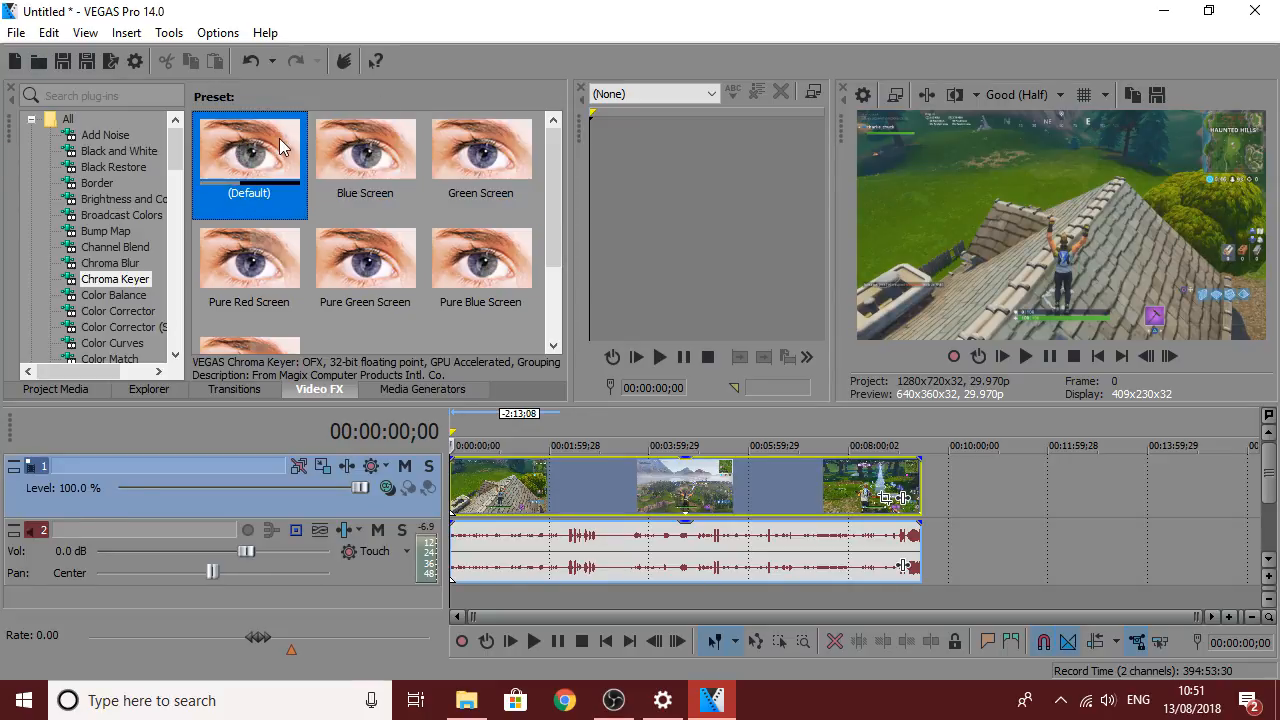
Apply the (Default) Chroma Keyer preset to the gameplay clip, make the preview area taller and close the effect settings.
{"action": "left_click_drag", "start_coordinate": [273, 157], "coordinate": [533, 475]}
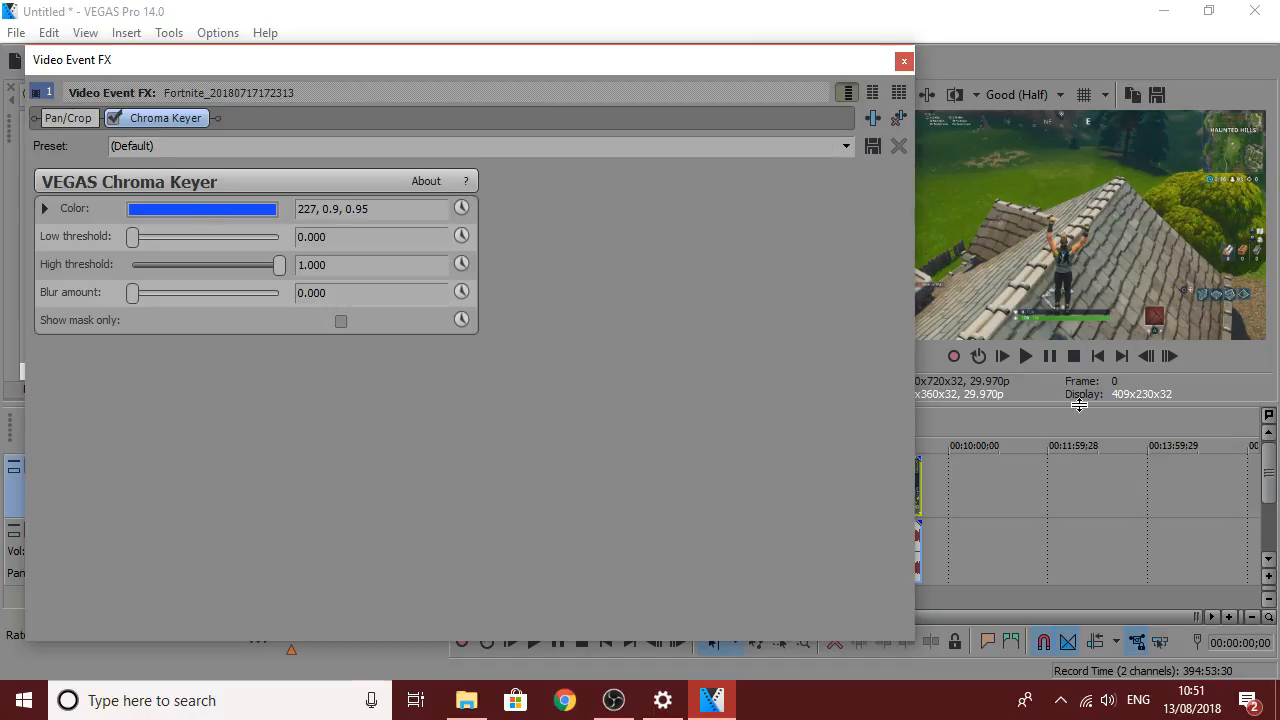
{"action": "left_click_drag", "start_coordinate": [1079, 404], "coordinate": [1084, 471]}
{"action": "left_click_drag", "start_coordinate": [775, 60], "coordinate": [827, 273]}
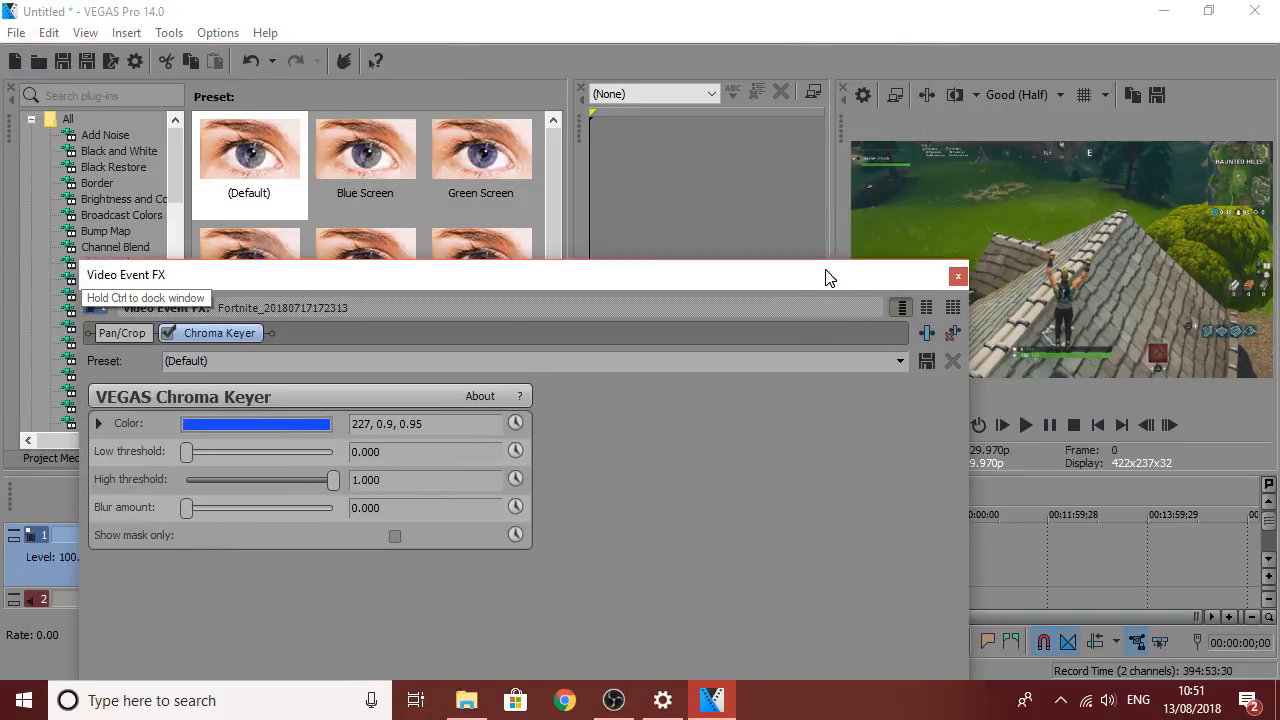
{"action": "left_click", "coordinate": [959, 276]}
Widen the video preview area and set the preview quality to Best (Full).
{"action": "left_click_drag", "start_coordinate": [834, 209], "coordinate": [708, 205]}
{"action": "left_click", "coordinate": [872, 96]}
{"action": "mouse_move", "coordinate": [889, 182]}
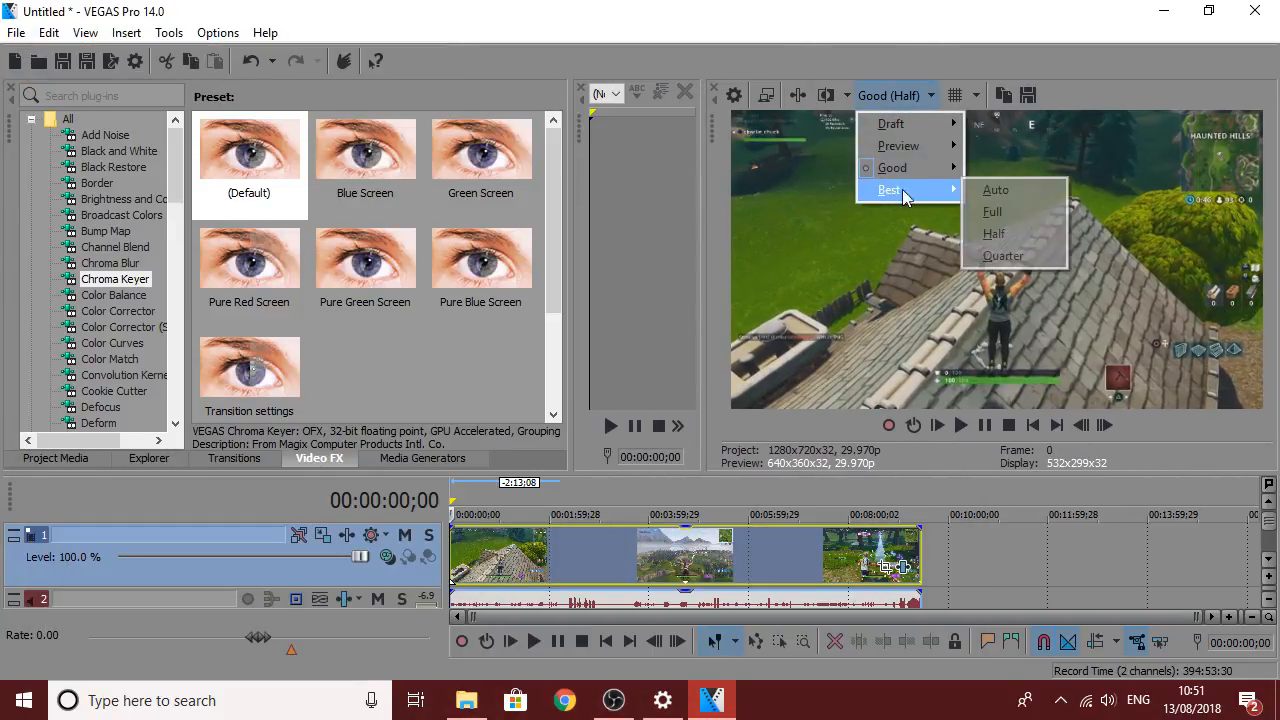
{"action": "left_click", "coordinate": [1003, 211]}
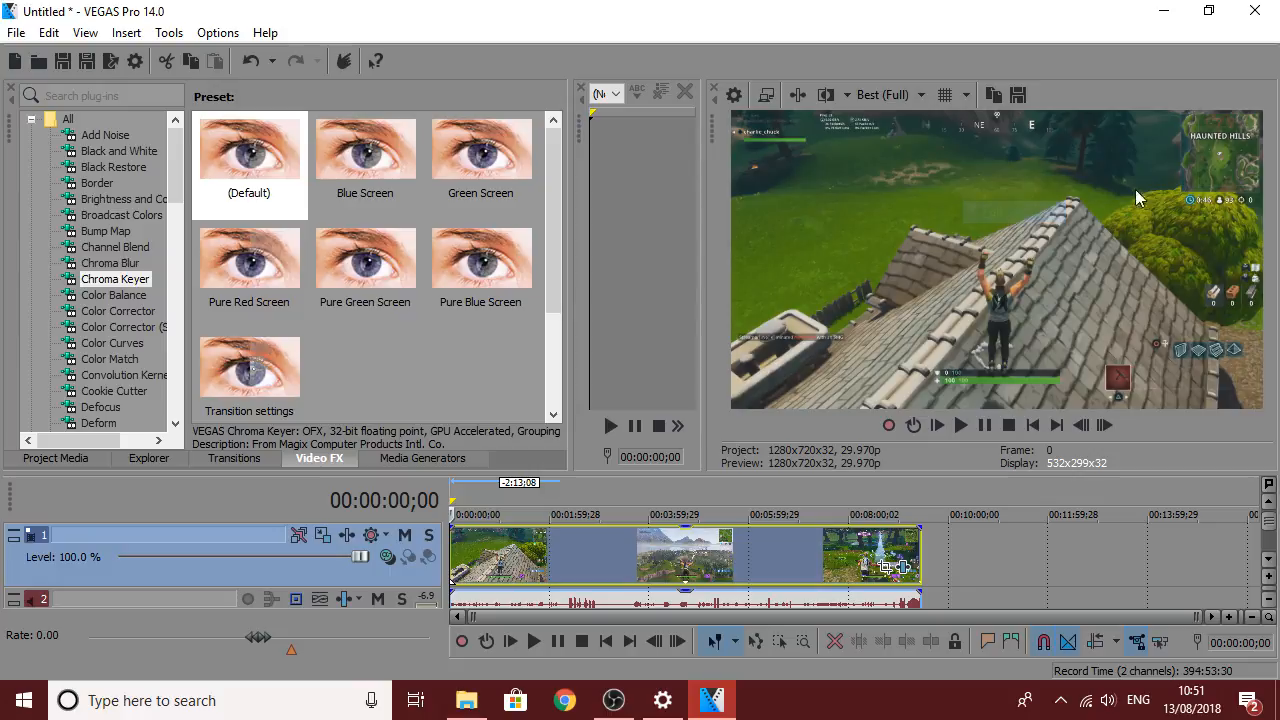
Reopen the gameplay clip's Chroma Keyer settings and switch the effect off and on to compare the preview.
{"action": "left_click", "coordinate": [249, 163]}
{"action": "left_click_drag", "start_coordinate": [249, 163], "coordinate": [900, 574]}
{"action": "left_click_drag", "start_coordinate": [630, 277], "coordinate": [557, 234]}
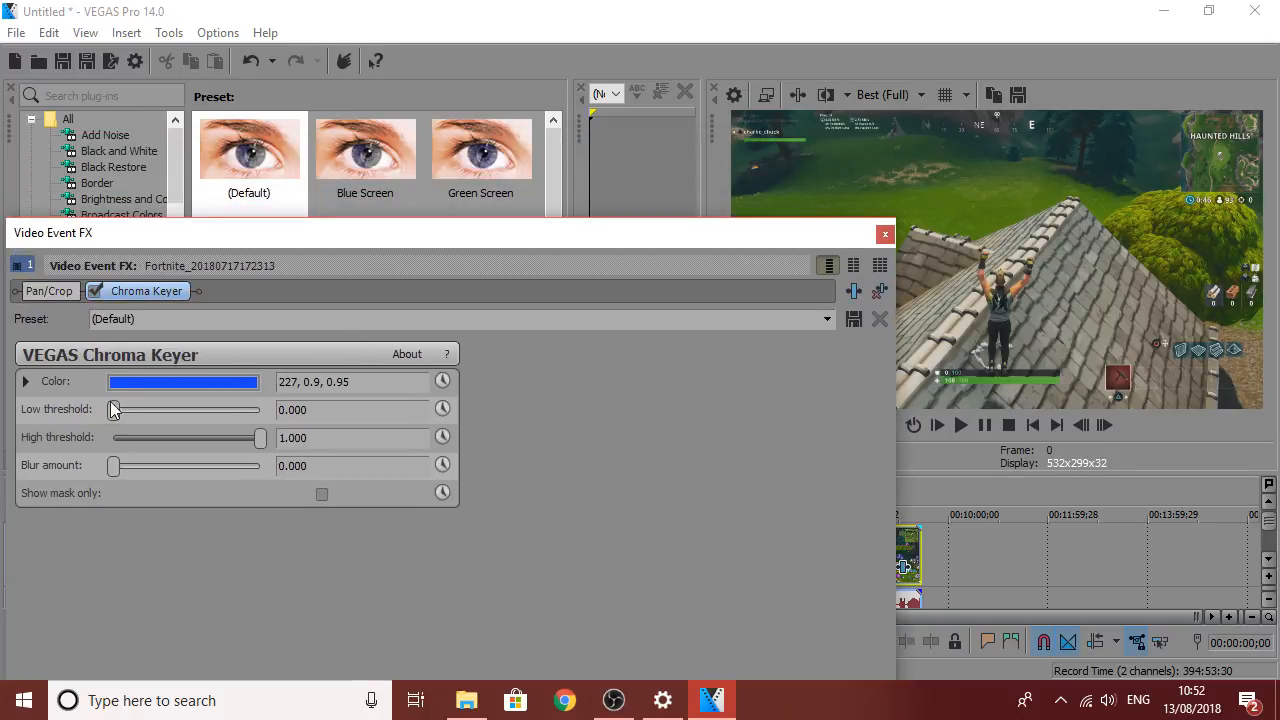
{"action": "left_click", "coordinate": [95, 292]}
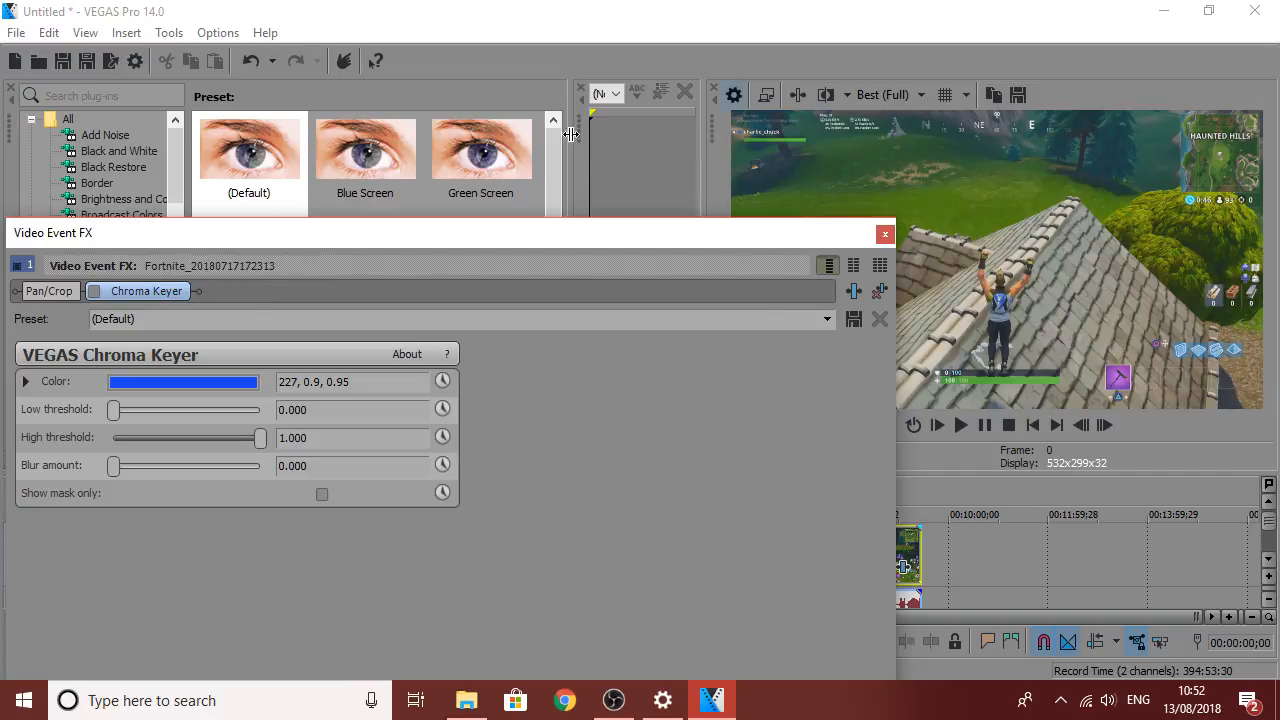
{"action": "left_click_drag", "start_coordinate": [686, 234], "coordinate": [671, 201]}
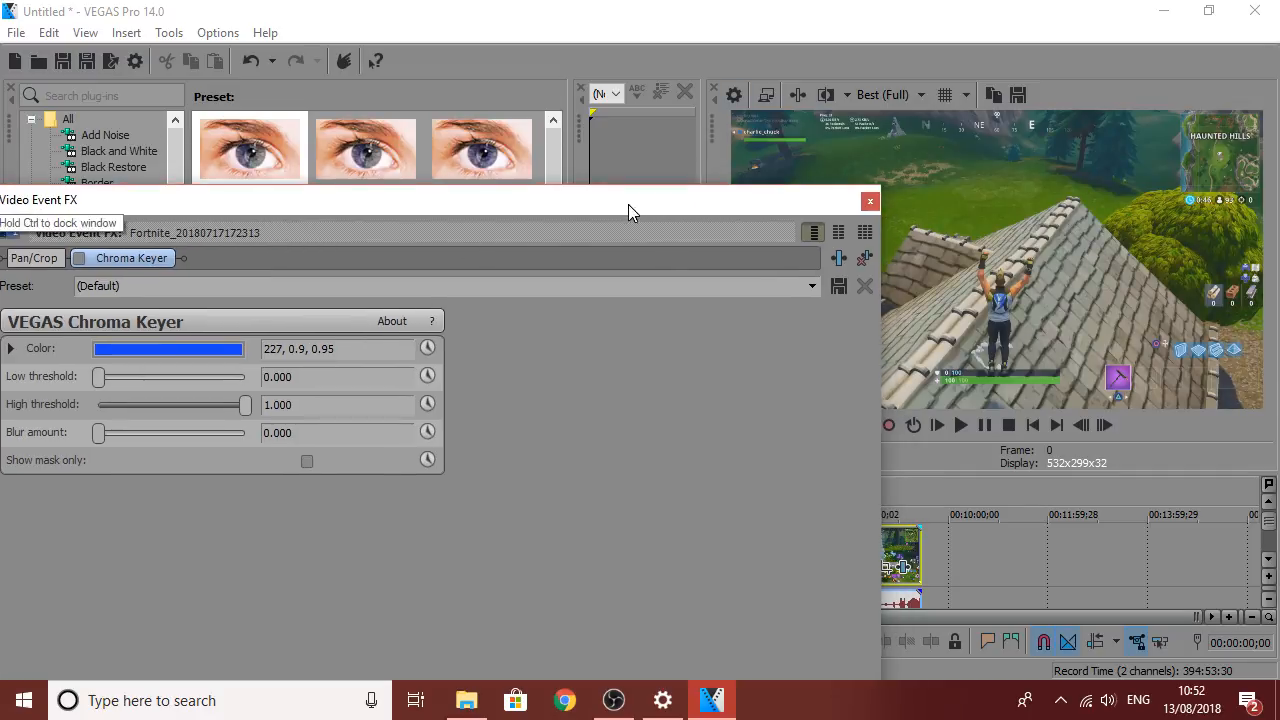
{"action": "left_click", "coordinate": [78, 258]}
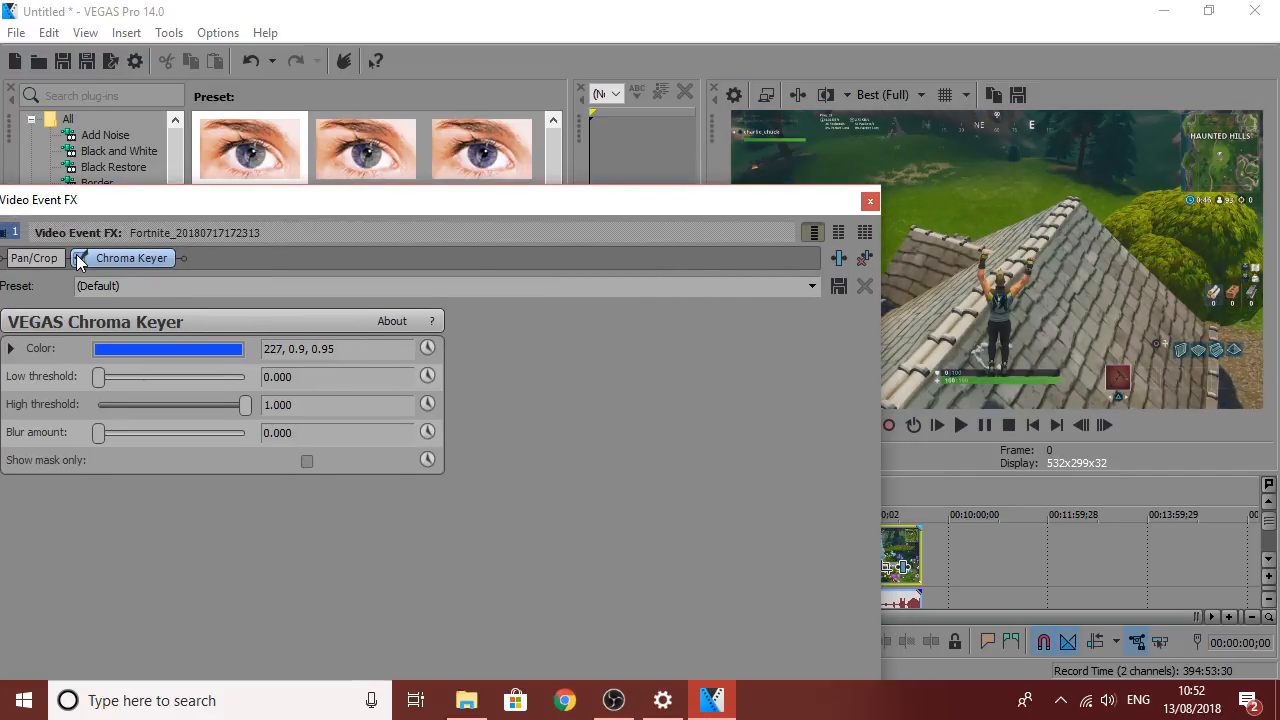
{"action": "left_click", "coordinate": [78, 257]}
{"action": "left_click_drag", "start_coordinate": [387, 198], "coordinate": [357, 269]}
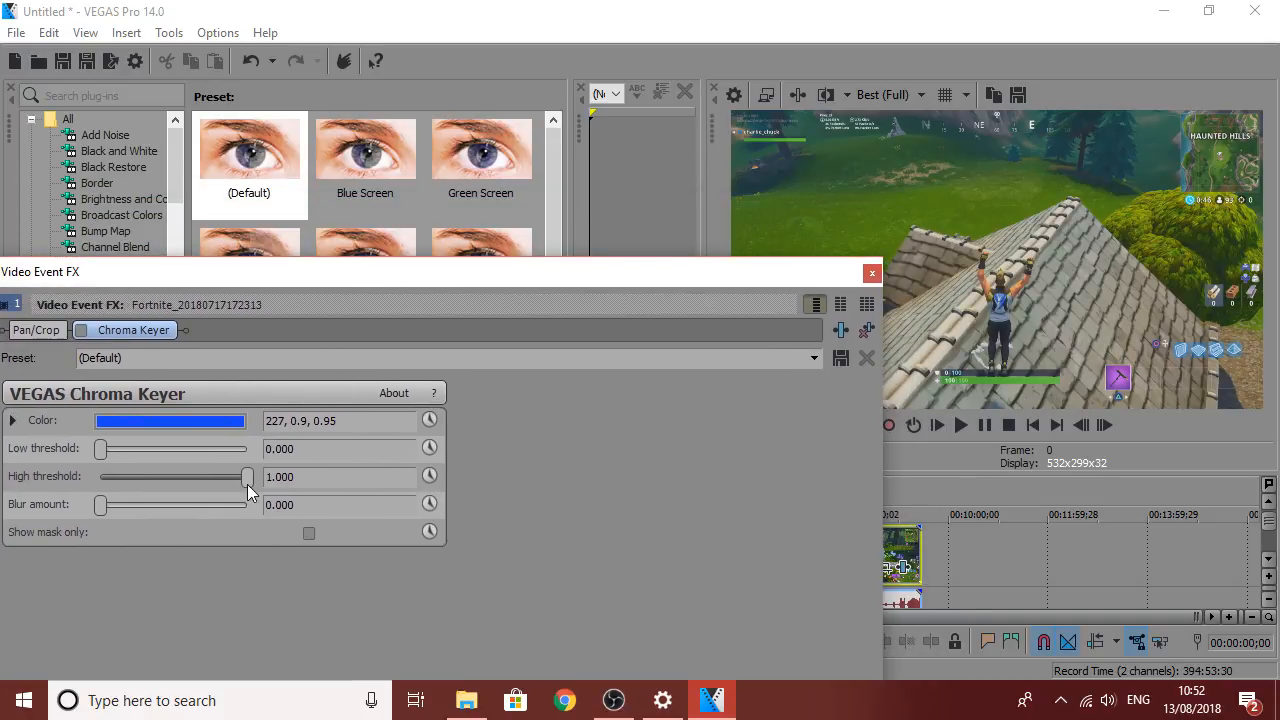
{"action": "left_click", "coordinate": [83, 333]}
{"action": "left_click", "coordinate": [83, 333]}
Set the Chroma Keyer color to 86, 0.82, 0.44 by sampling the green grass in the preview.
{"action": "left_click", "coordinate": [200, 426]}
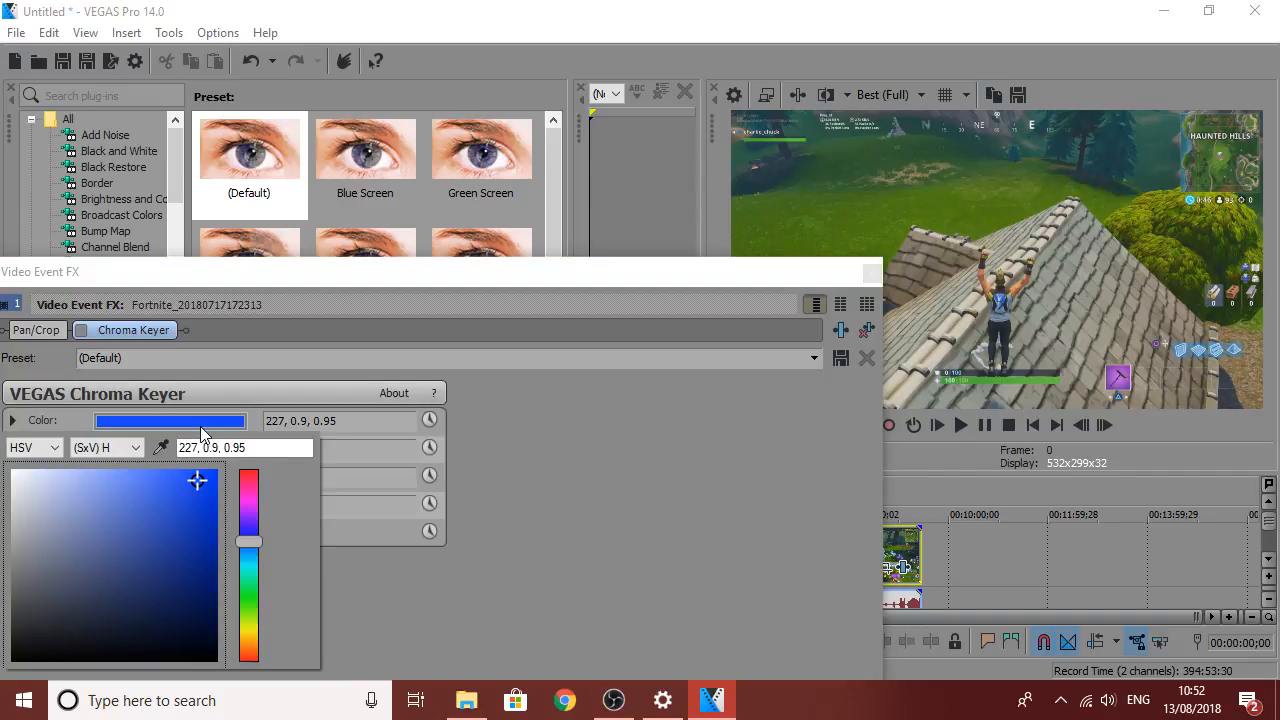
{"action": "left_click", "coordinate": [160, 447]}
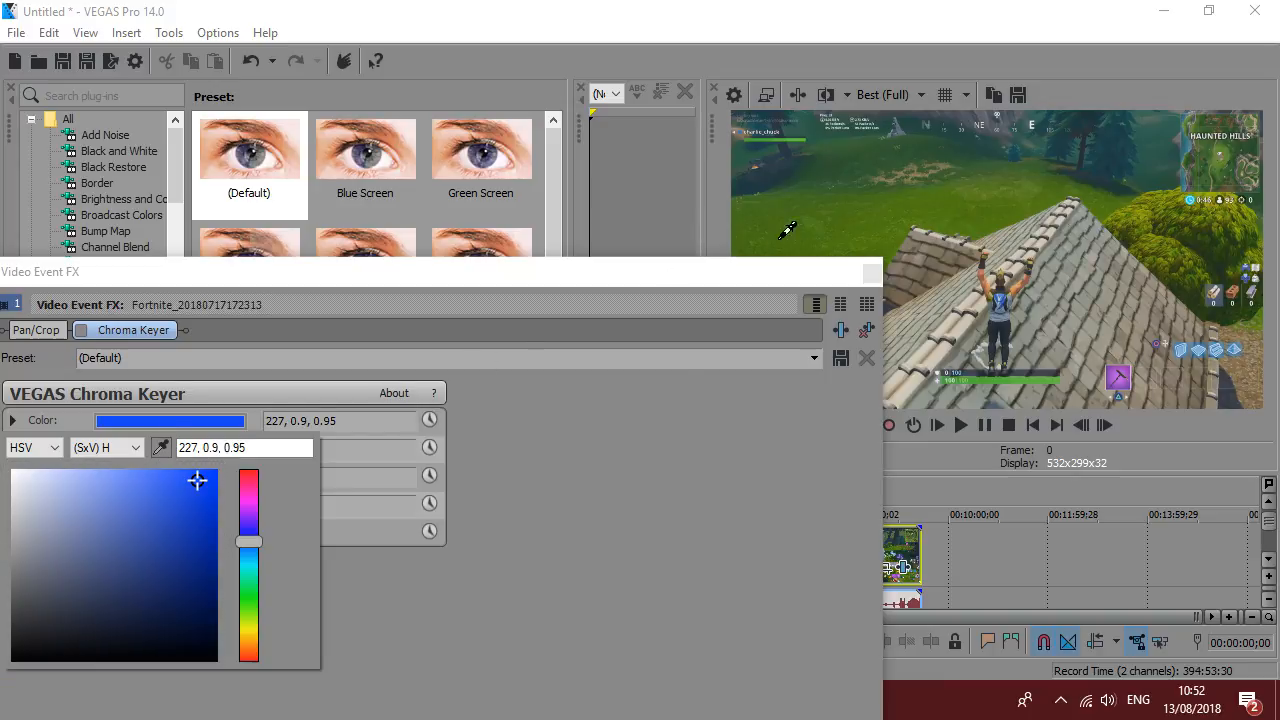
{"action": "left_click", "coordinate": [842, 220]}
{"action": "left_click", "coordinate": [234, 410]}
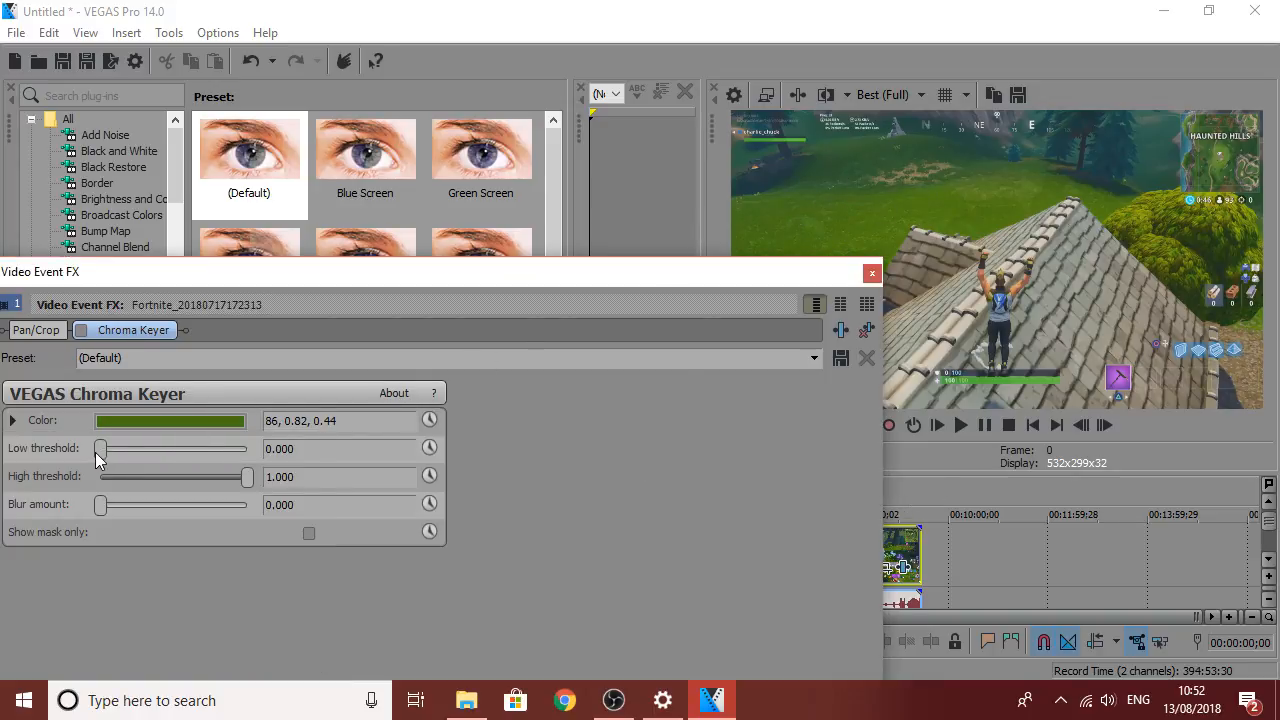
Try raising the Low threshold to about 0.163, return it to 0.000 and close the effect settings.
{"action": "mouse_move", "coordinate": [100, 450]}
{"action": "left_mouse_down"}
{"action": "mouse_move", "coordinate": [143, 452]}
{"action": "mouse_move", "coordinate": [100, 452]}
{"action": "left_mouse_up"}
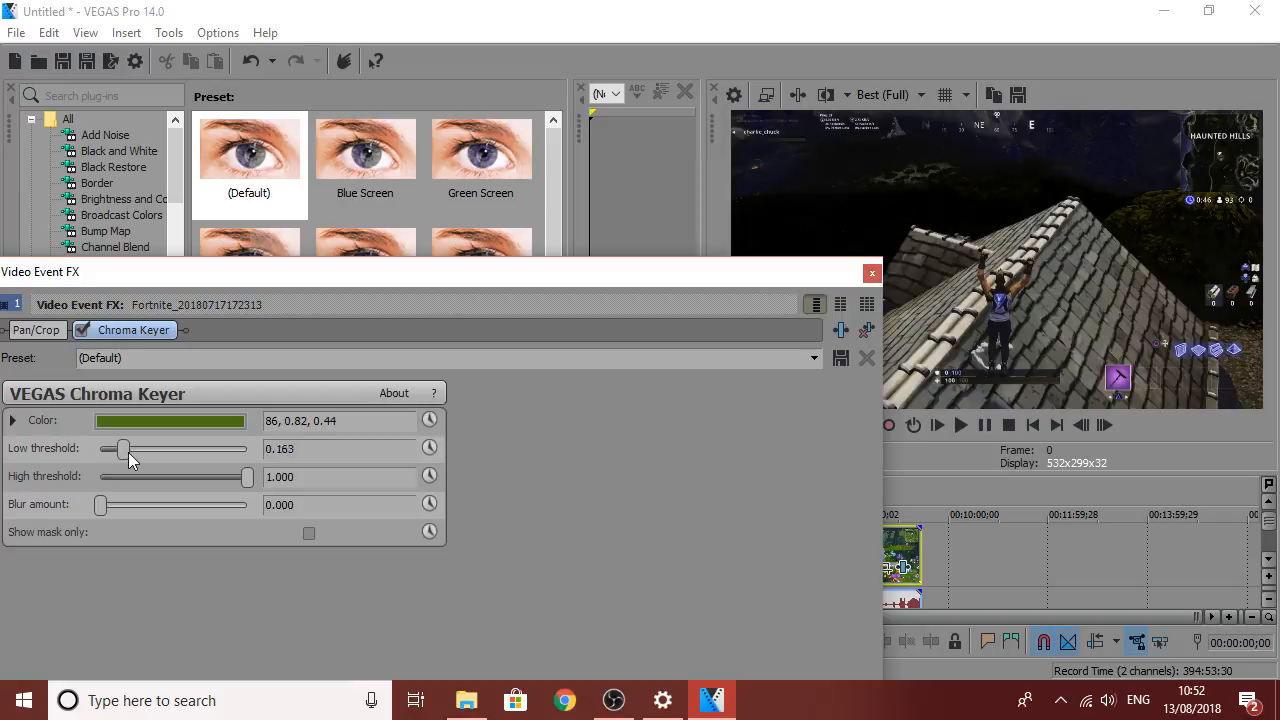
{"action": "left_click_drag", "start_coordinate": [128, 452], "coordinate": [3, 430]}
{"action": "left_click", "coordinate": [872, 274]}
Add Fortnite_20180810124340.mp4 from the Fortnite folder in File Explorer to the timeline after the gameplay clip.
{"action": "left_click", "coordinate": [1269, 537]}
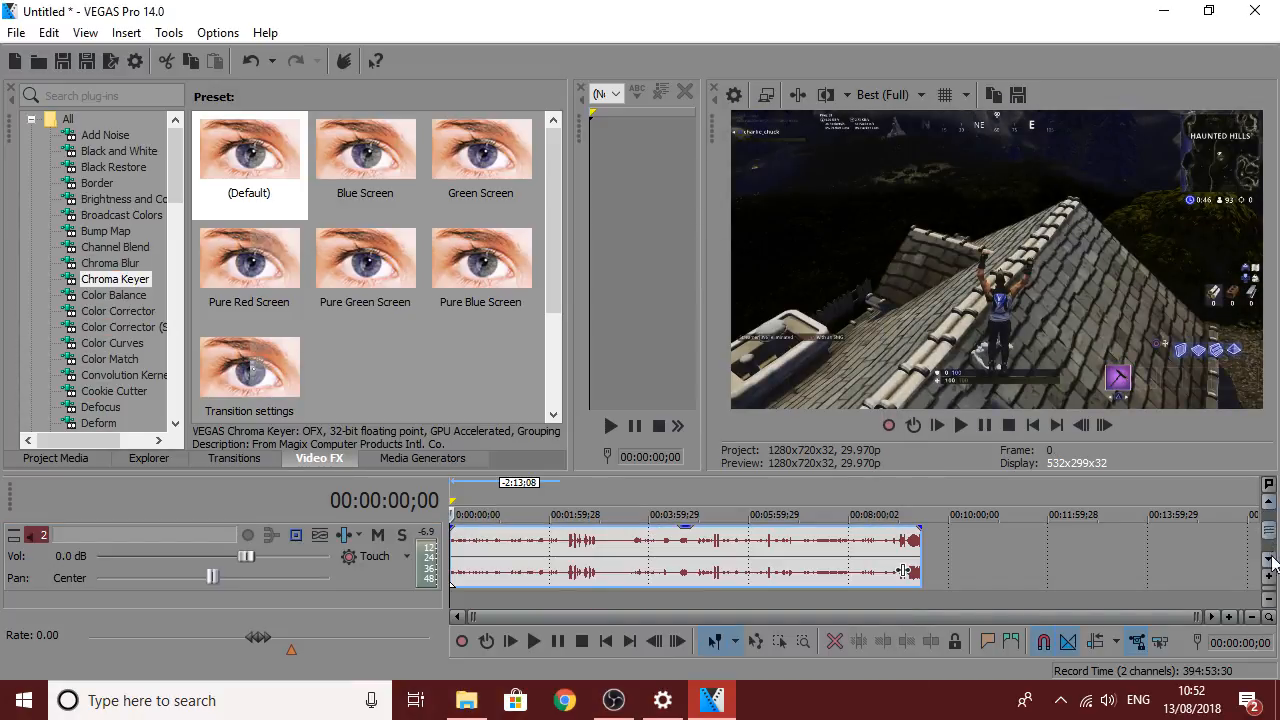
{"action": "left_click", "coordinate": [466, 700]}
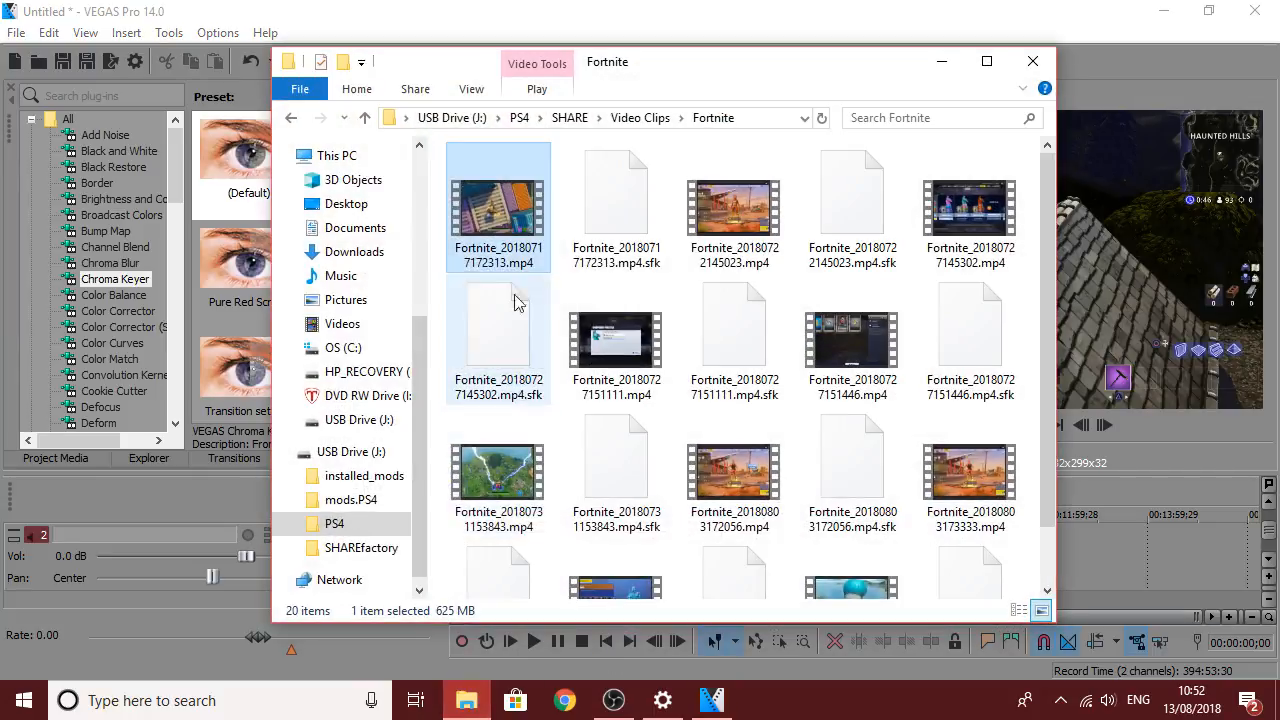
{"action": "scroll", "coordinate": [517, 297], "scroll_direction": "down", "scroll_amount": 1}
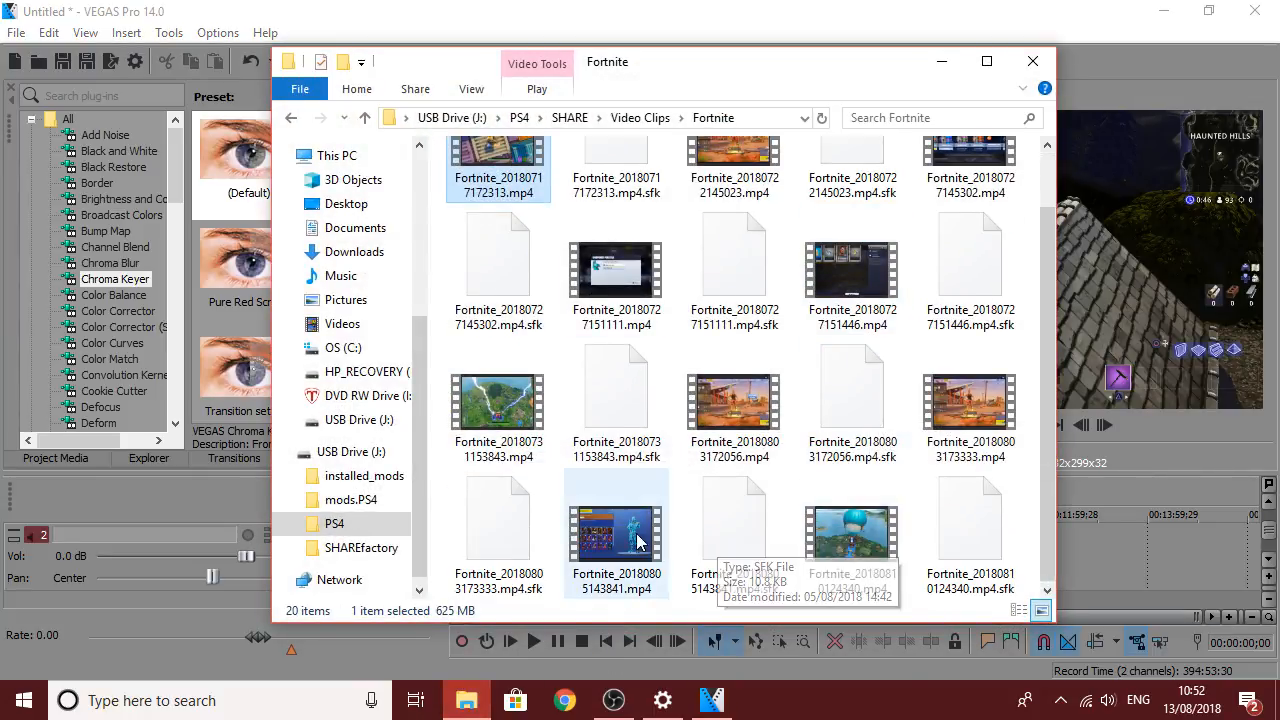
{"action": "scroll", "coordinate": [854, 217], "scroll_direction": "up", "scroll_amount": 1}
{"action": "left_click", "coordinate": [925, 255]}
{"action": "scroll", "coordinate": [857, 523], "scroll_direction": "down", "scroll_amount": 1}
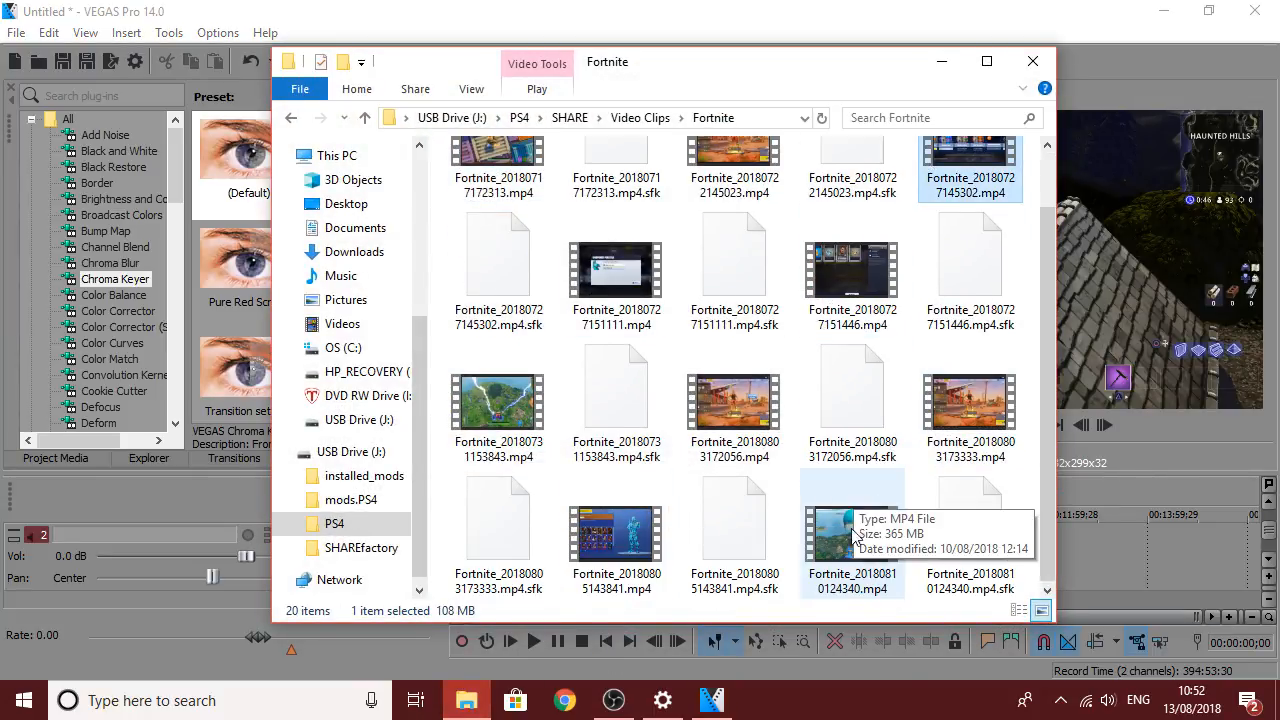
{"action": "left_click_drag", "start_coordinate": [857, 523], "coordinate": [1140, 560]}
{"action": "left_click", "coordinate": [942, 61]}
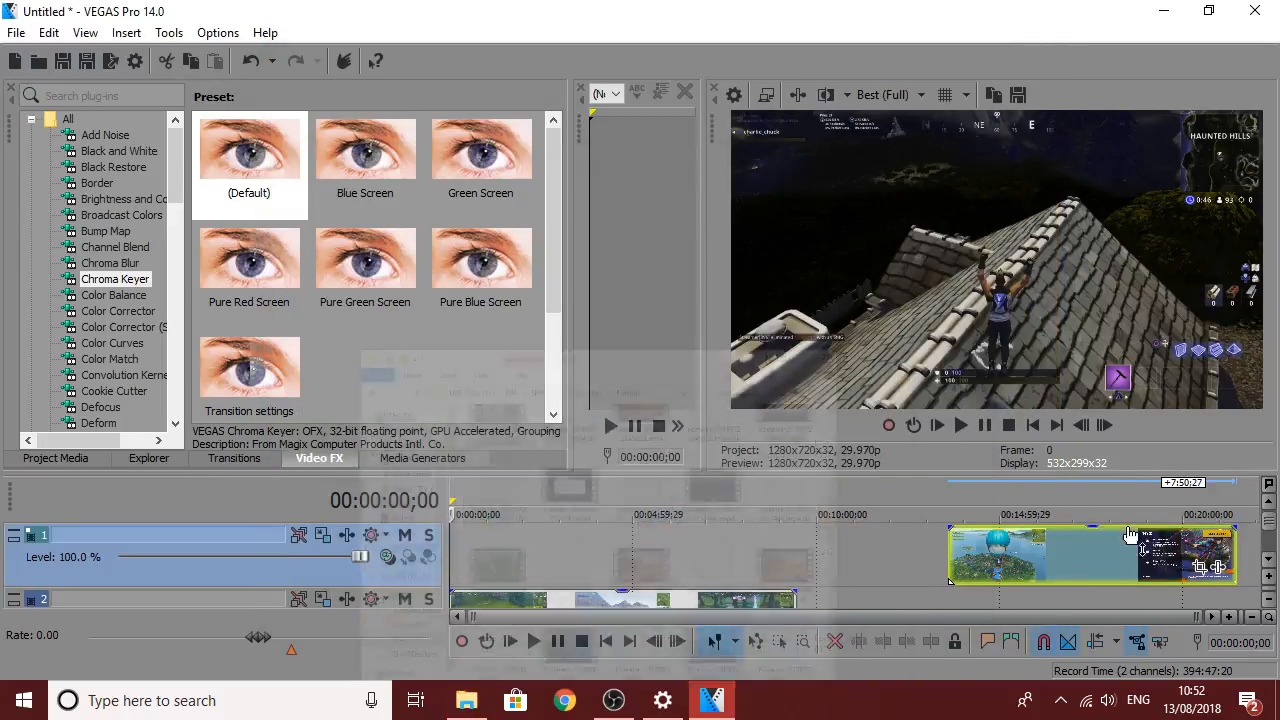
Move the added clip onto new tracks below the gameplay clip, starting at the beginning of the timeline.
{"action": "left_click_drag", "start_coordinate": [1269, 525], "coordinate": [1270, 542]}
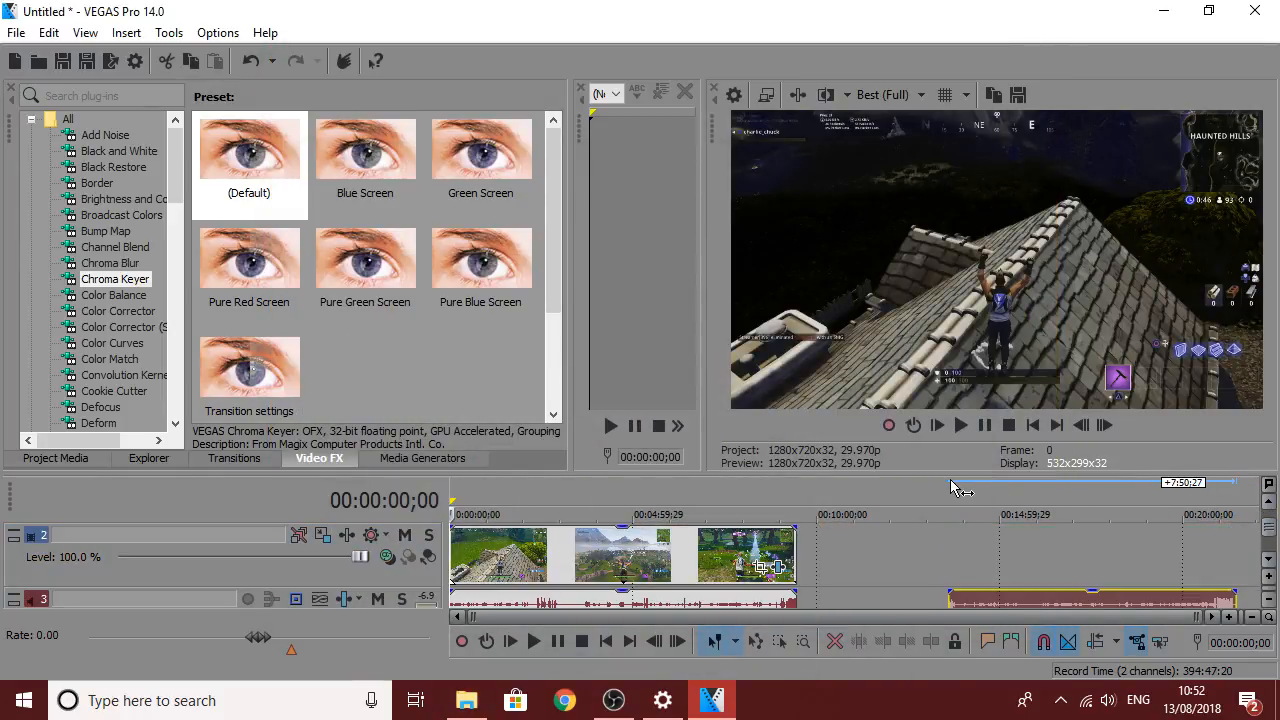
{"action": "left_click_drag", "start_coordinate": [941, 474], "coordinate": [945, 316]}
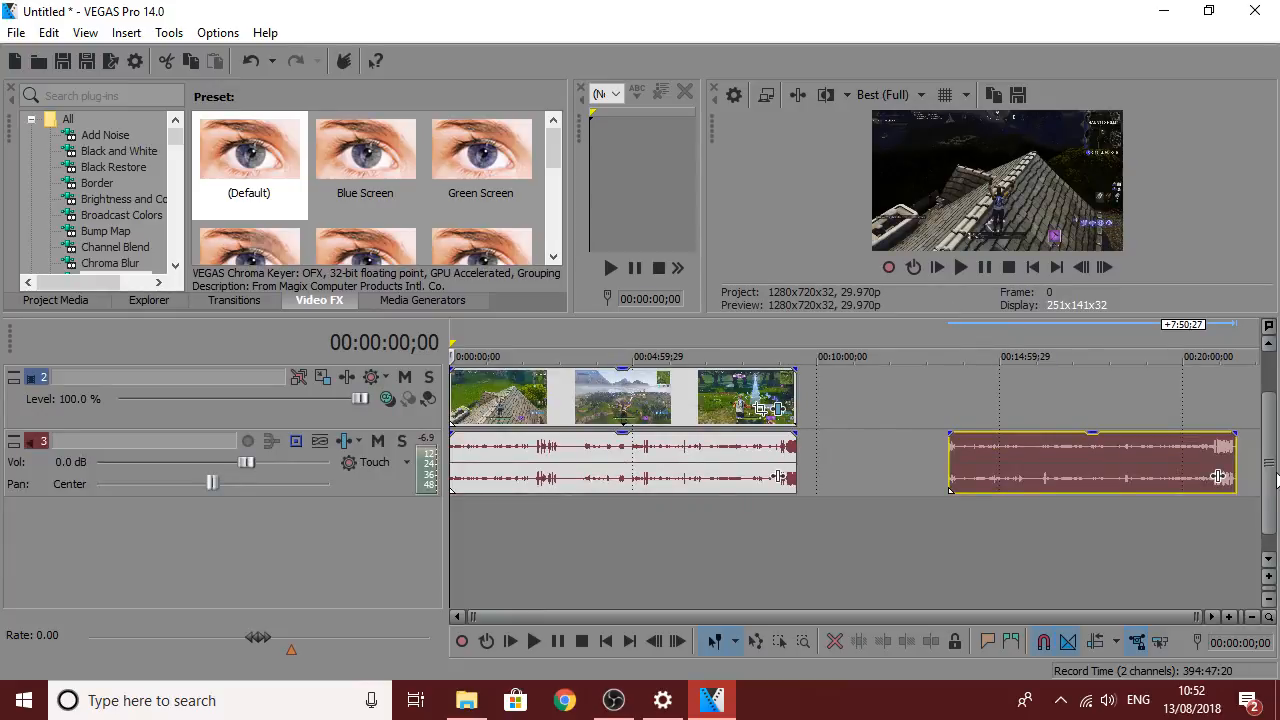
{"action": "left_click_drag", "start_coordinate": [1272, 455], "coordinate": [1273, 432]}
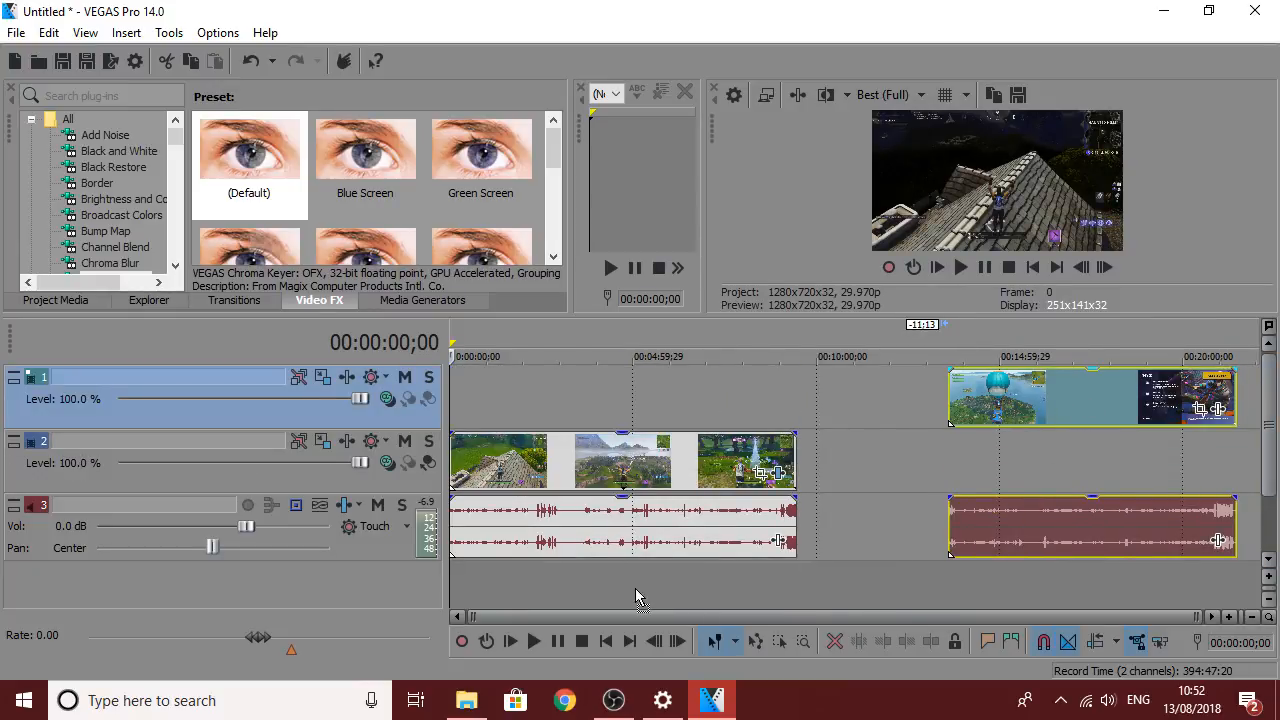
{"action": "left_click_drag", "start_coordinate": [560, 593], "coordinate": [560, 593]}
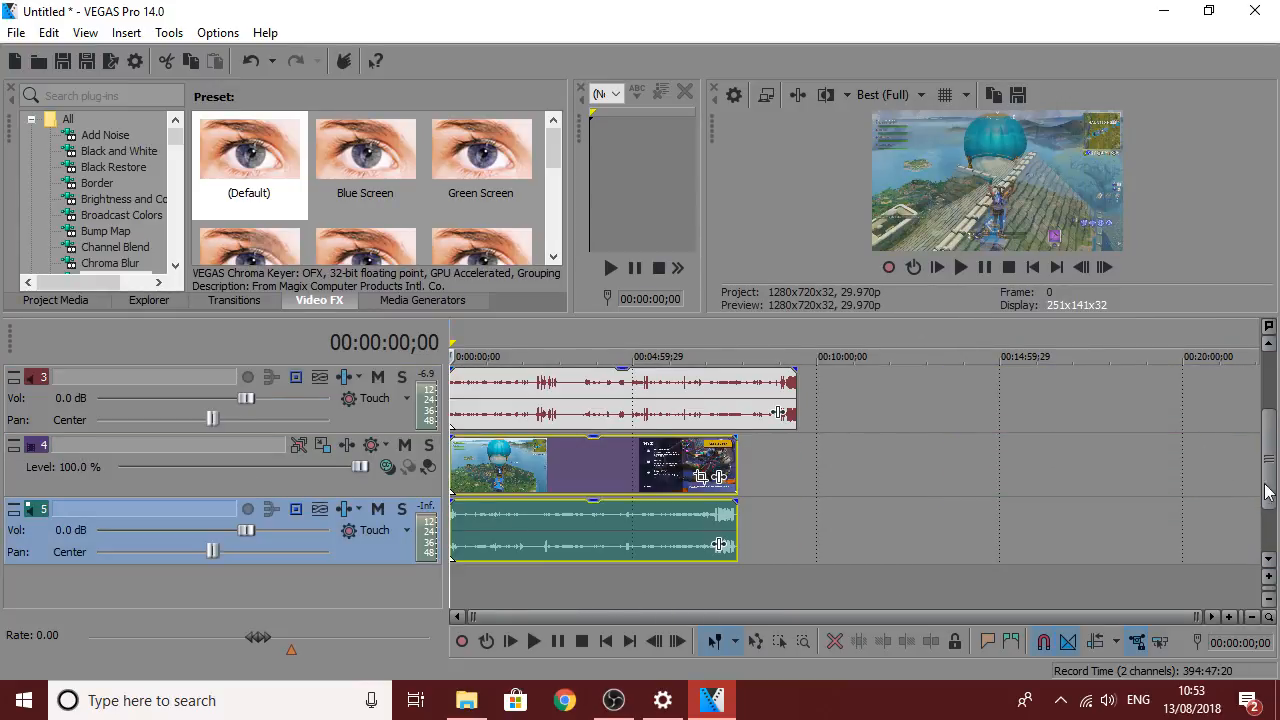
Enlarge the preview area to examine how the two gameplay clips overlap.
{"action": "left_click_drag", "start_coordinate": [1270, 476], "coordinate": [1268, 415]}
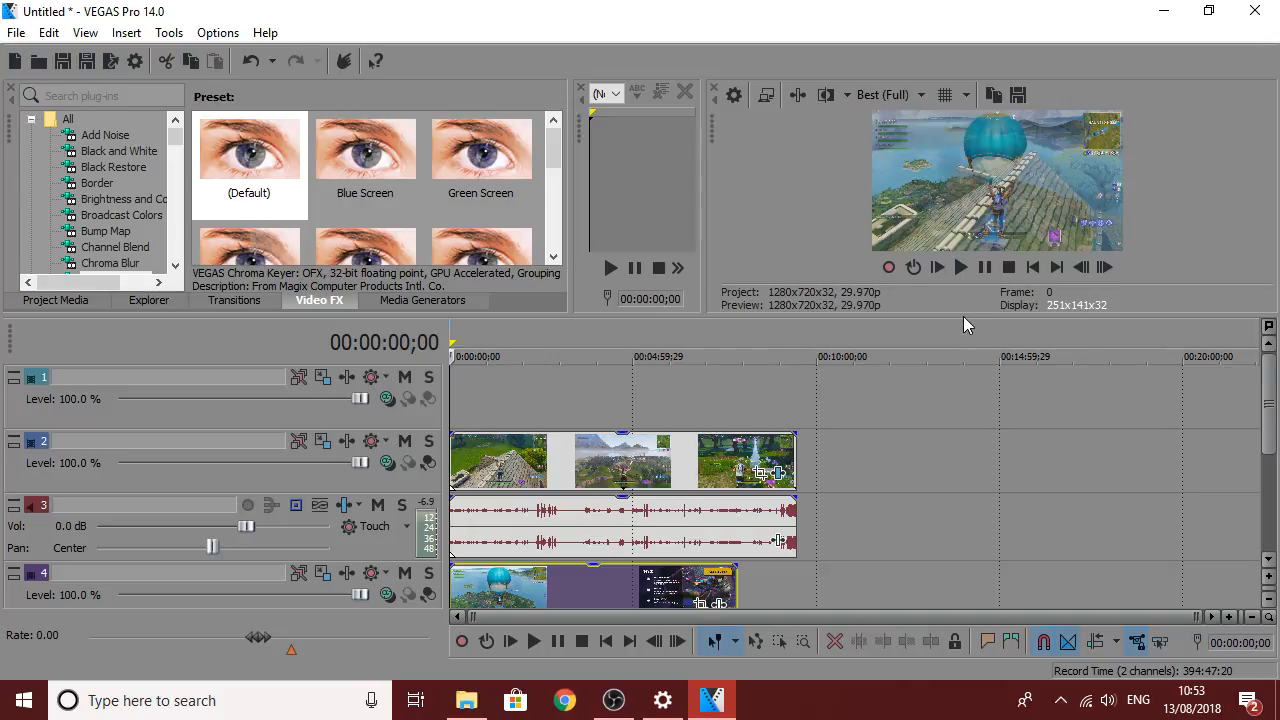
{"action": "left_click_drag", "start_coordinate": [957, 314], "coordinate": [947, 492]}
{"action": "scroll", "coordinate": [1030, 520], "scroll_direction": "up", "scroll_amount": 3}
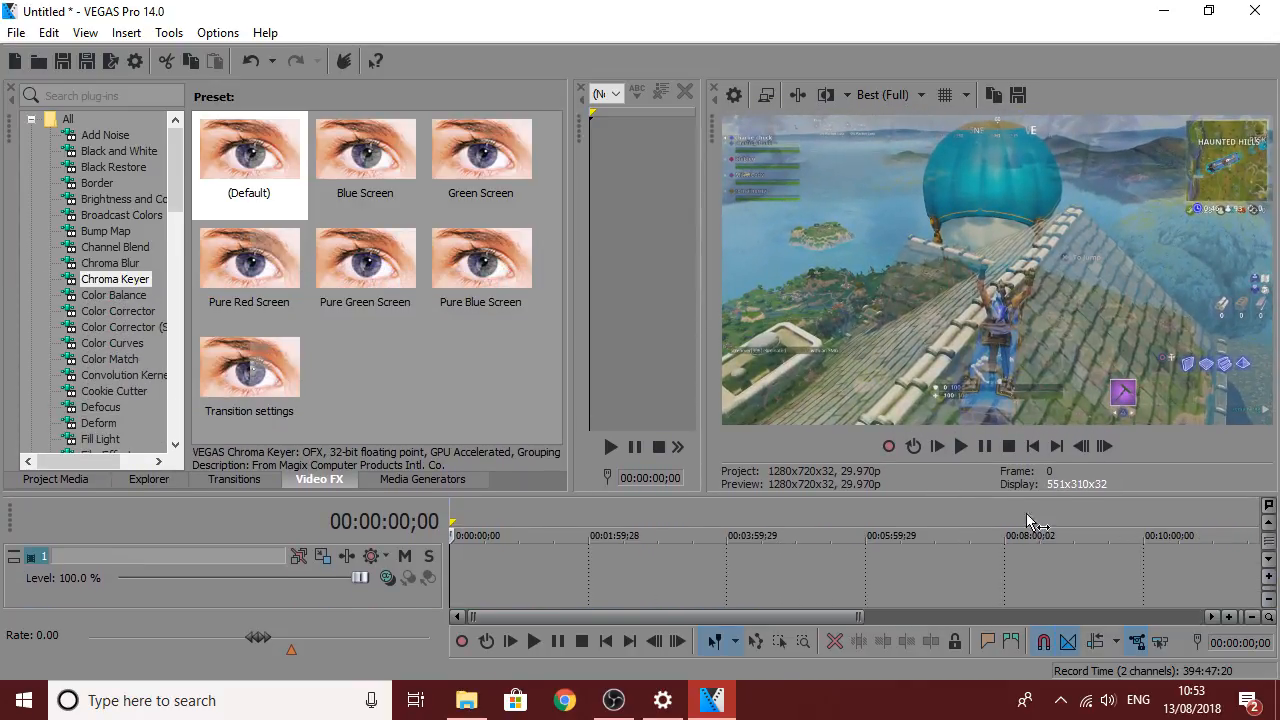
Reopen the Chroma Keyer settings of the gameplay clip on track 2 and place the window clear of the preview.
{"action": "mouse_move", "coordinate": [1269, 540]}
{"action": "left_mouse_down"}
{"action": "mouse_move", "coordinate": [1269, 566]}
{"action": "mouse_move", "coordinate": [1269, 527]}
{"action": "left_mouse_up"}
{"action": "scroll", "coordinate": [500, 588], "scroll_direction": "up", "scroll_amount": 3}
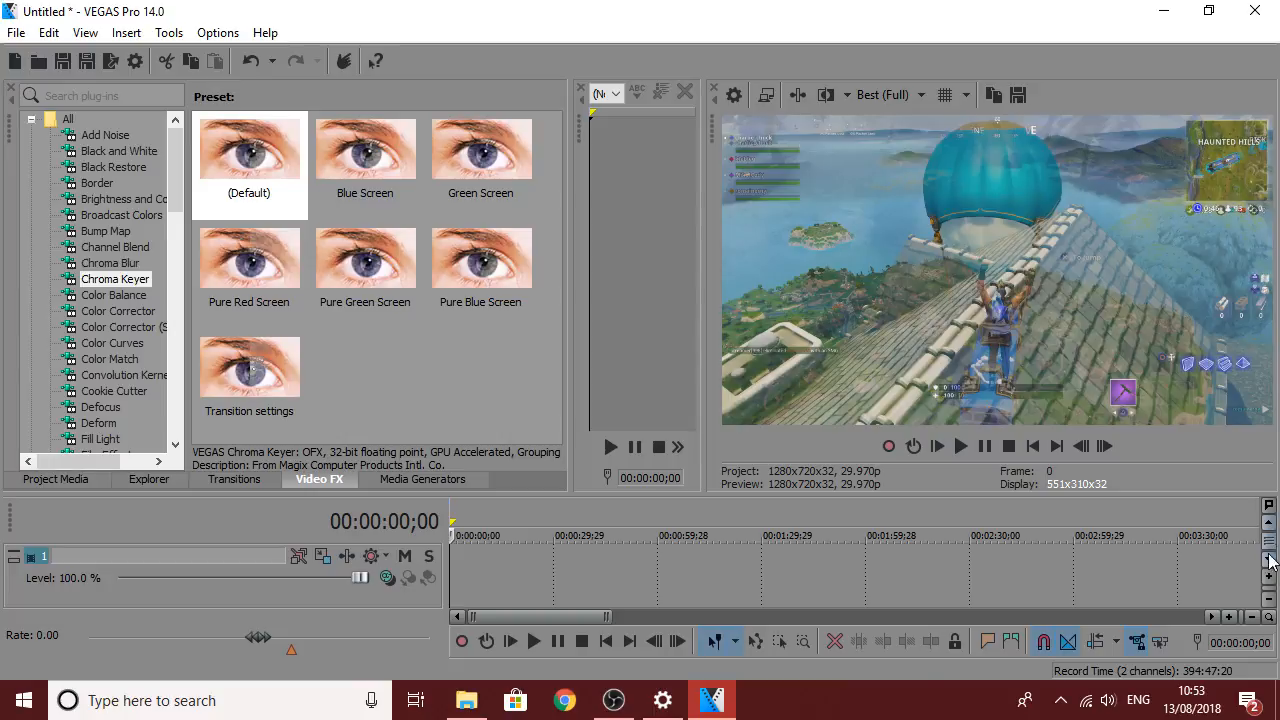
{"action": "left_click", "coordinate": [1269, 560]}
{"action": "left_click", "coordinate": [1269, 560]}
{"action": "left_click", "coordinate": [1269, 523]}
{"action": "left_click", "coordinate": [1269, 523]}
{"action": "left_click", "coordinate": [1269, 560]}
{"action": "scroll", "coordinate": [677, 531], "scroll_direction": "up", "scroll_amount": 2}
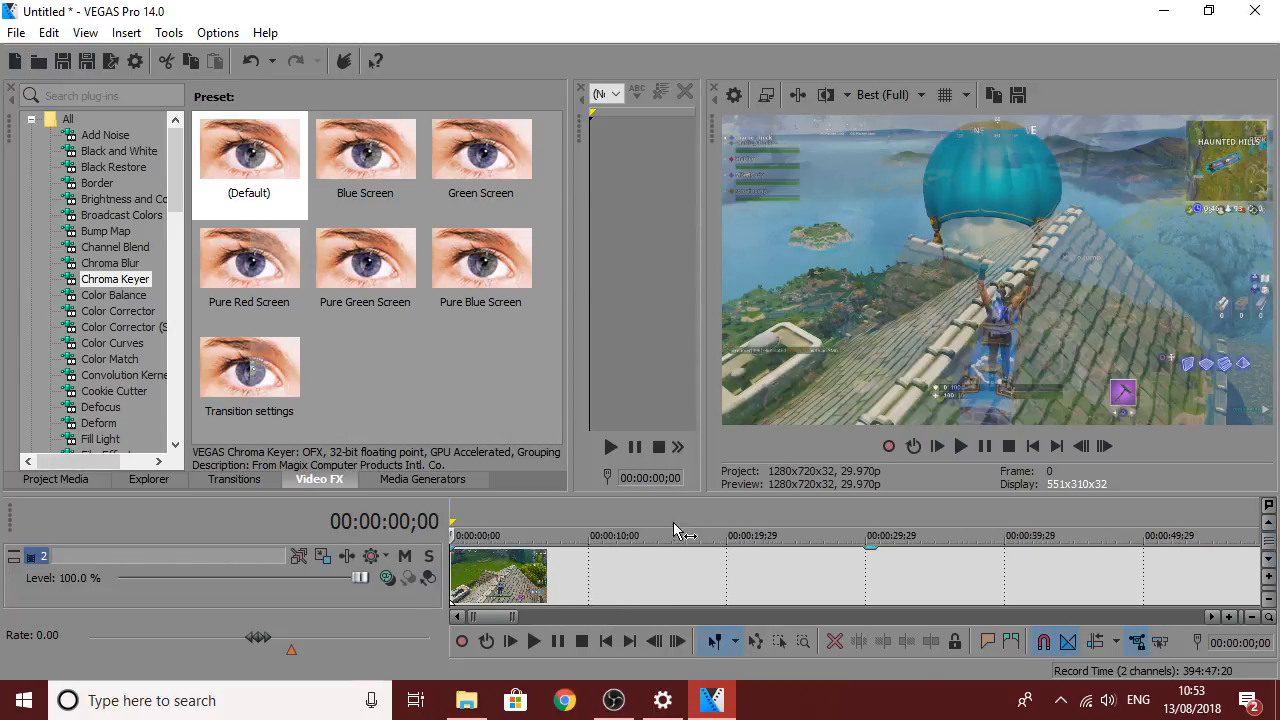
{"action": "scroll", "coordinate": [676, 526], "scroll_direction": "down", "scroll_amount": 6}
{"action": "left_click", "coordinate": [777, 594]}
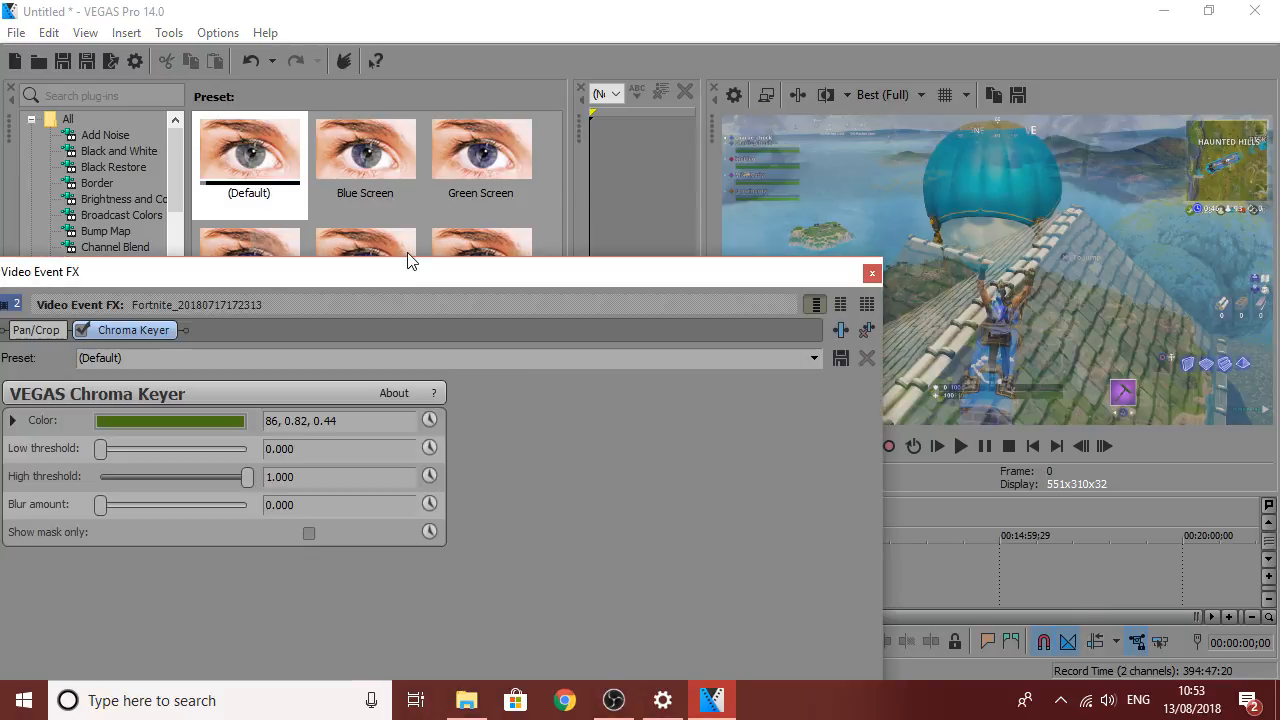
{"action": "left_click_drag", "start_coordinate": [284, 271], "coordinate": [328, 376]}
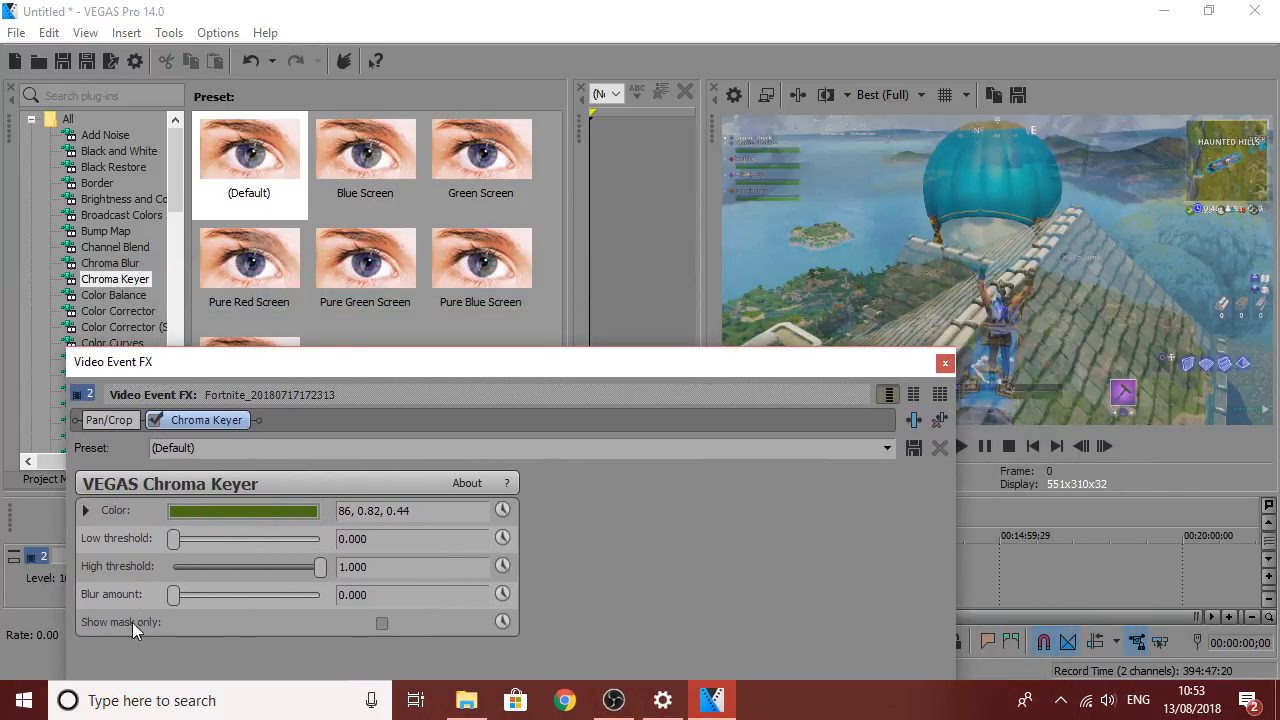
Try a High threshold of 0.354 with Show mask only enabled, and turn the mask display off again.
{"action": "left_click", "coordinate": [377, 630]}
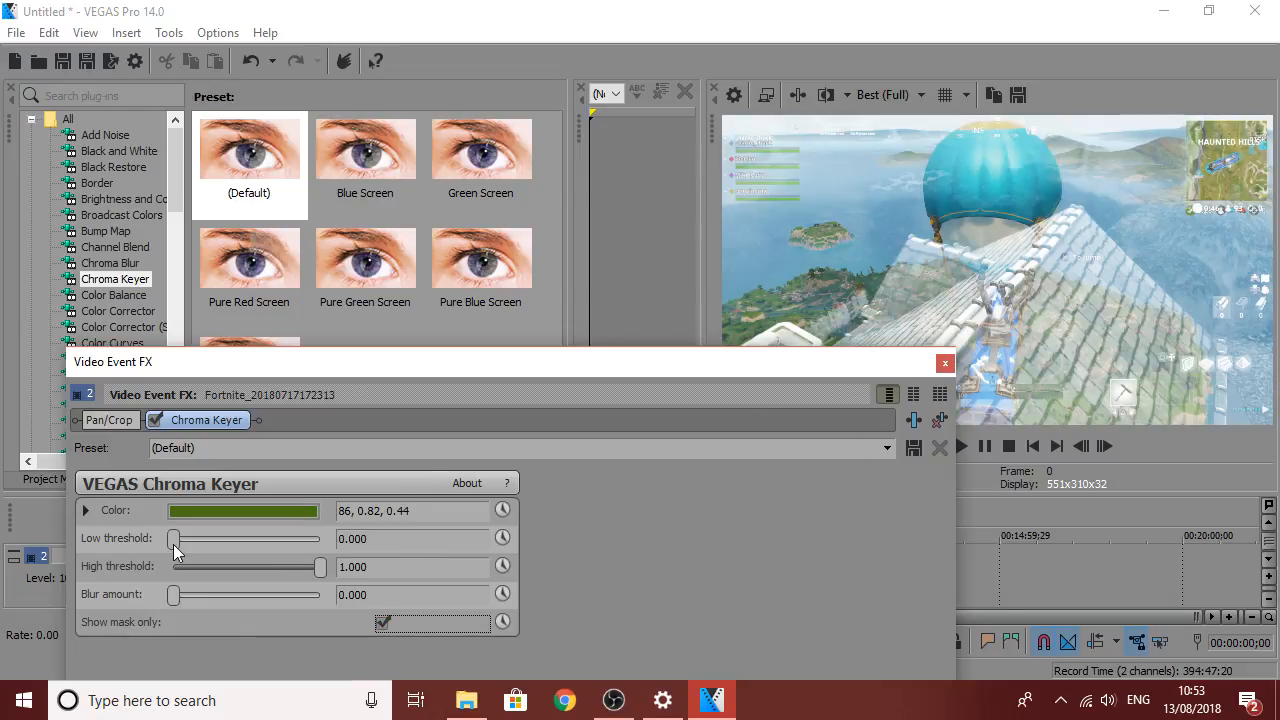
{"action": "left_click_drag", "start_coordinate": [174, 543], "coordinate": [2, 548]}
{"action": "left_click_drag", "start_coordinate": [320, 565], "coordinate": [226, 573]}
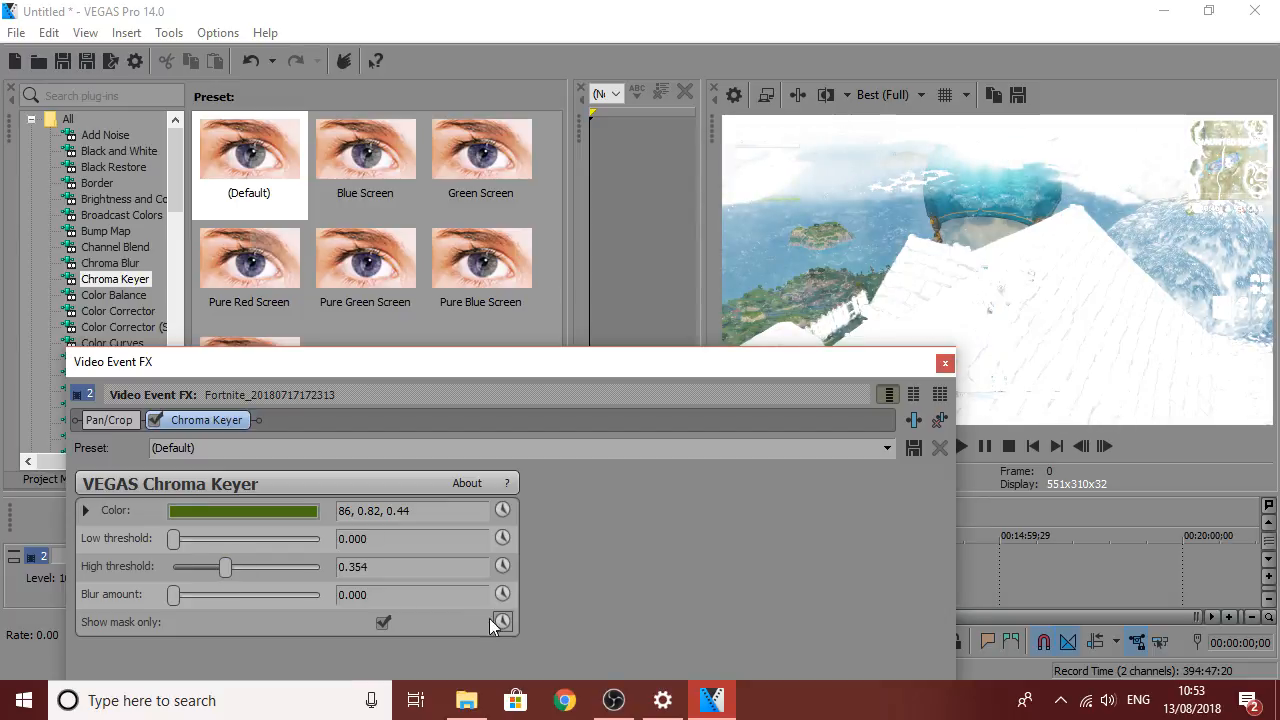
{"action": "left_click", "coordinate": [383, 623]}
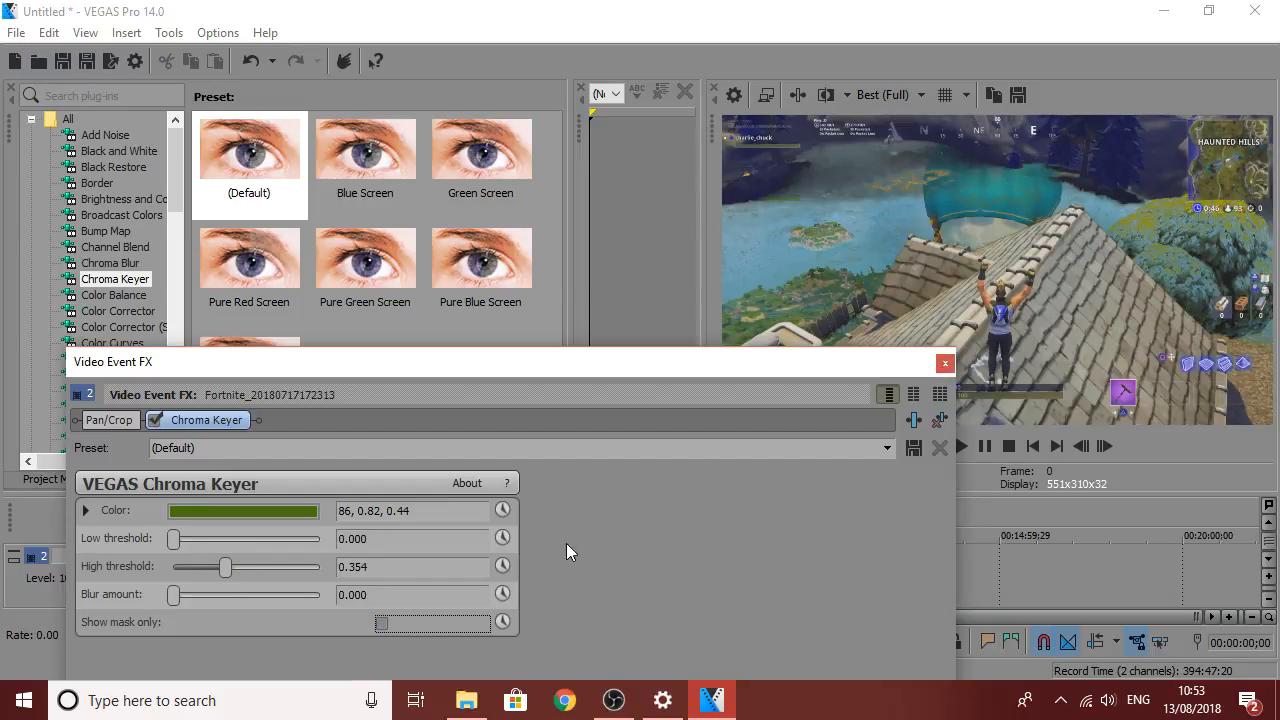
Set the Chroma Keyer's High threshold to 0.000 and enable Show mask only.
{"action": "left_click_drag", "start_coordinate": [226, 567], "coordinate": [95, 541]}
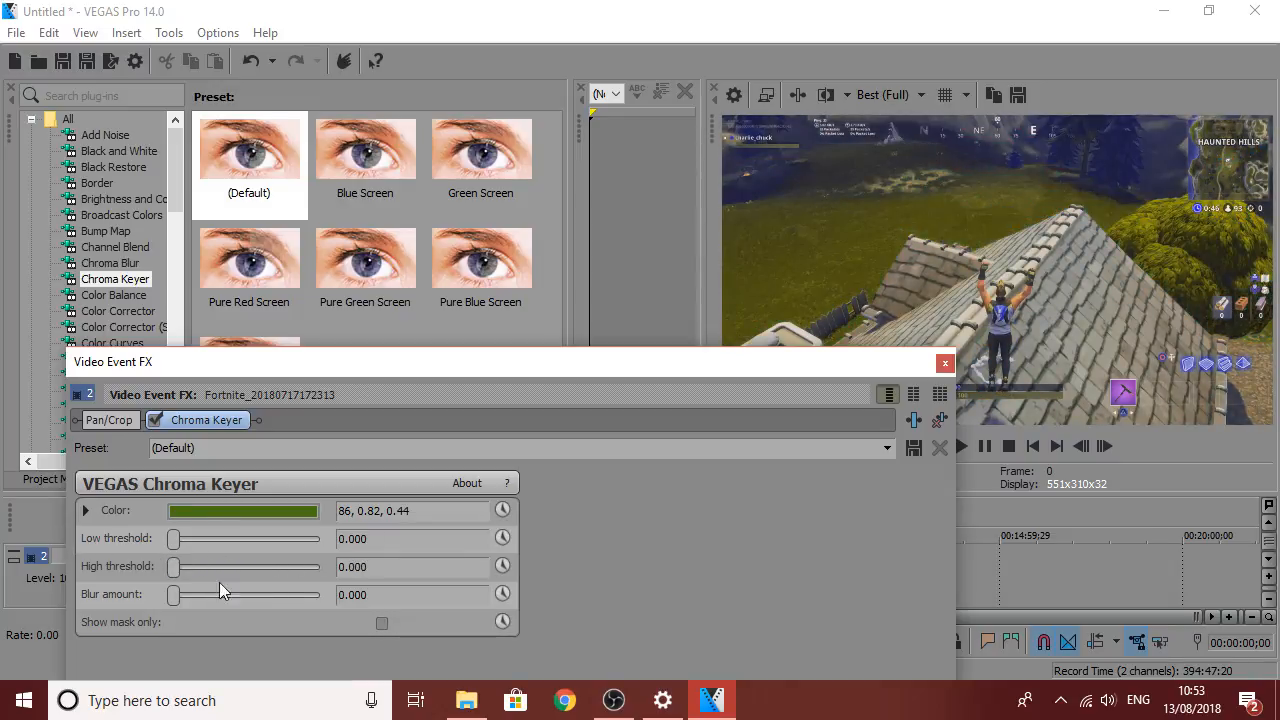
{"action": "left_click", "coordinate": [379, 622]}
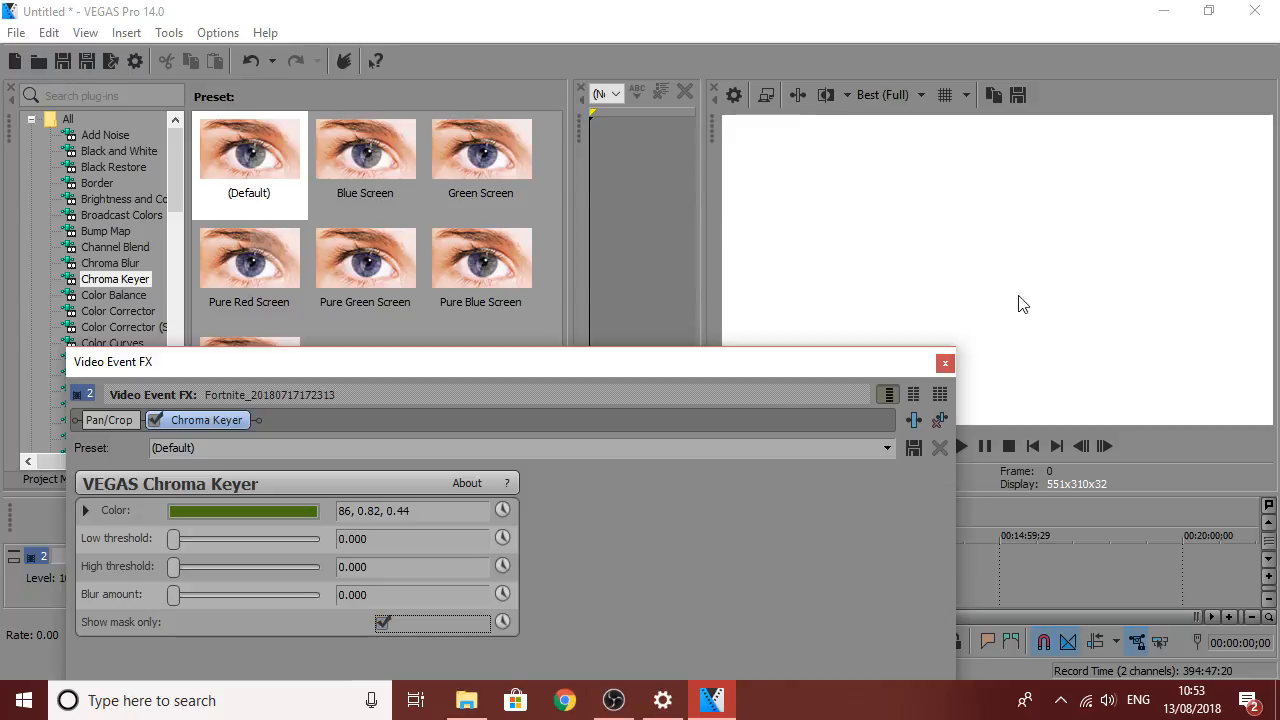
Set the Chroma Keyer's High threshold to 0.354, turn off Show mask only and close the effect window.
{"action": "left_click_drag", "start_coordinate": [176, 569], "coordinate": [222, 560]}
{"action": "left_click", "coordinate": [382, 623]}
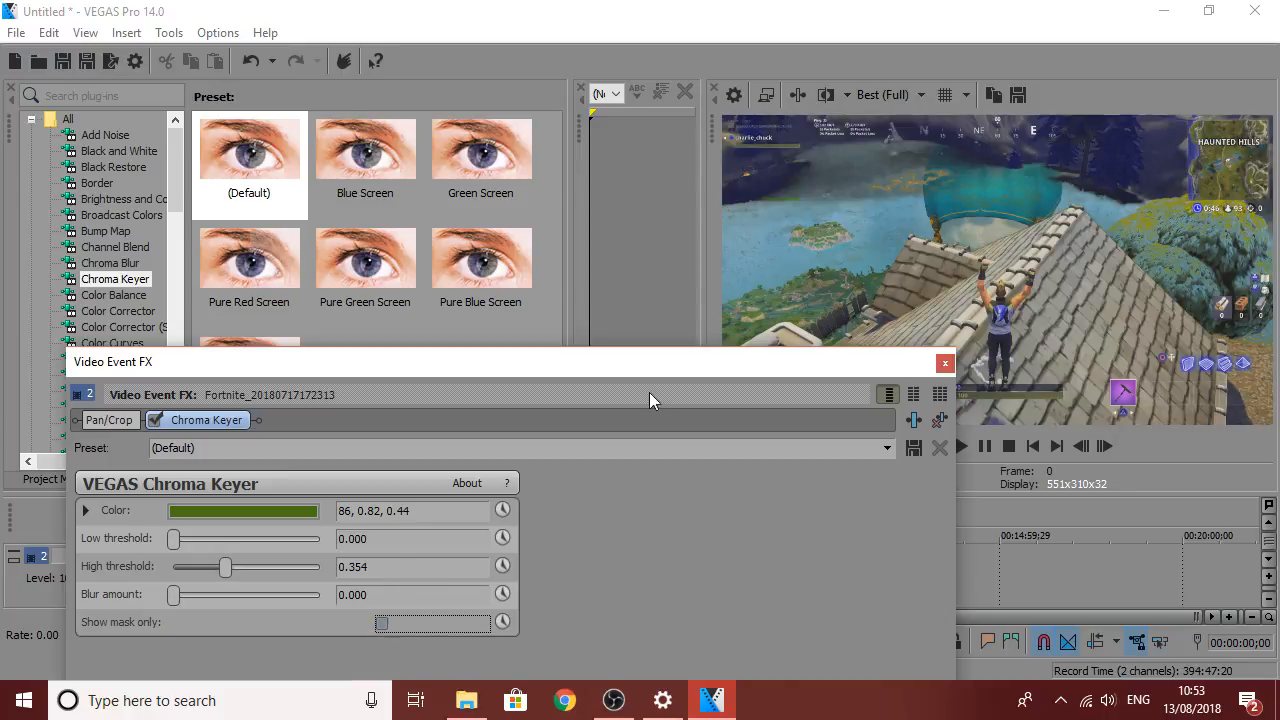
{"action": "left_click_drag", "start_coordinate": [655, 362], "coordinate": [660, 310]}
{"action": "left_click", "coordinate": [917, 310]}
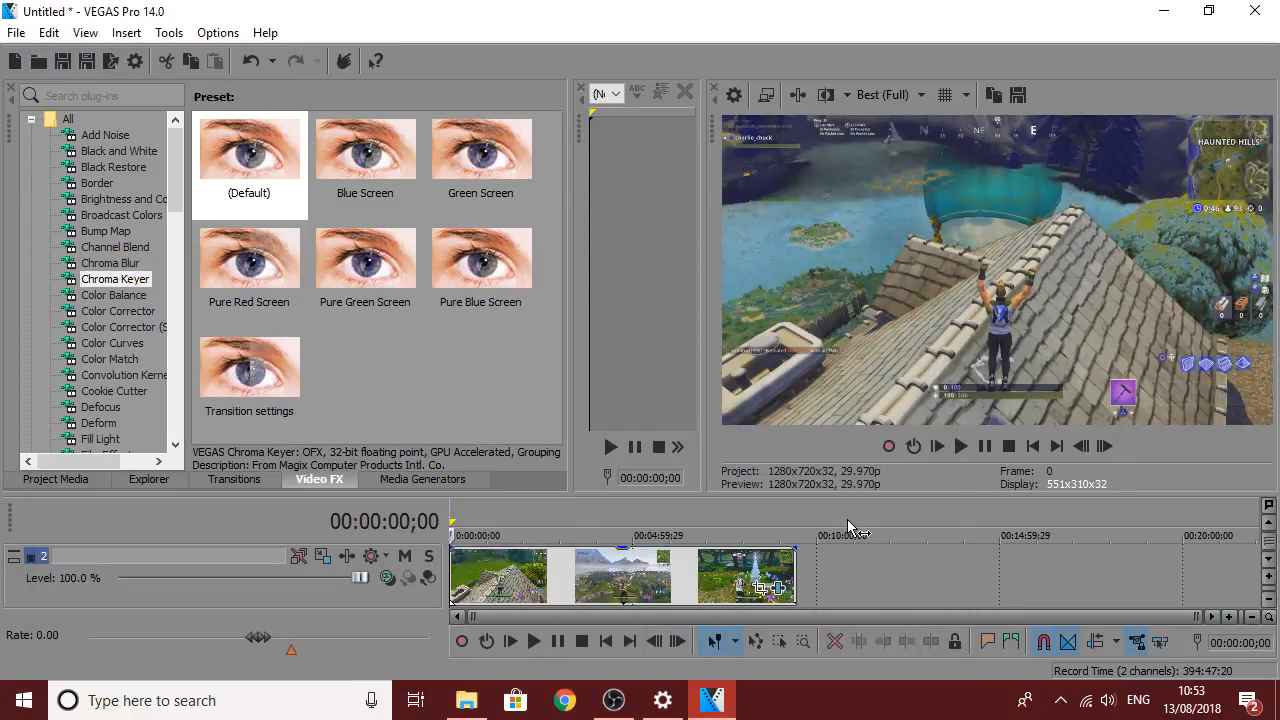
Enlarge the timeline area so that the tracks of both gameplay clips can be seen together.
{"action": "scroll", "coordinate": [847, 592], "scroll_direction": "down", "scroll_amount": 3}
{"action": "scroll", "coordinate": [847, 592], "scroll_direction": "up", "scroll_amount": 3}
{"action": "left_click_drag", "start_coordinate": [967, 494], "coordinate": [969, 366]}
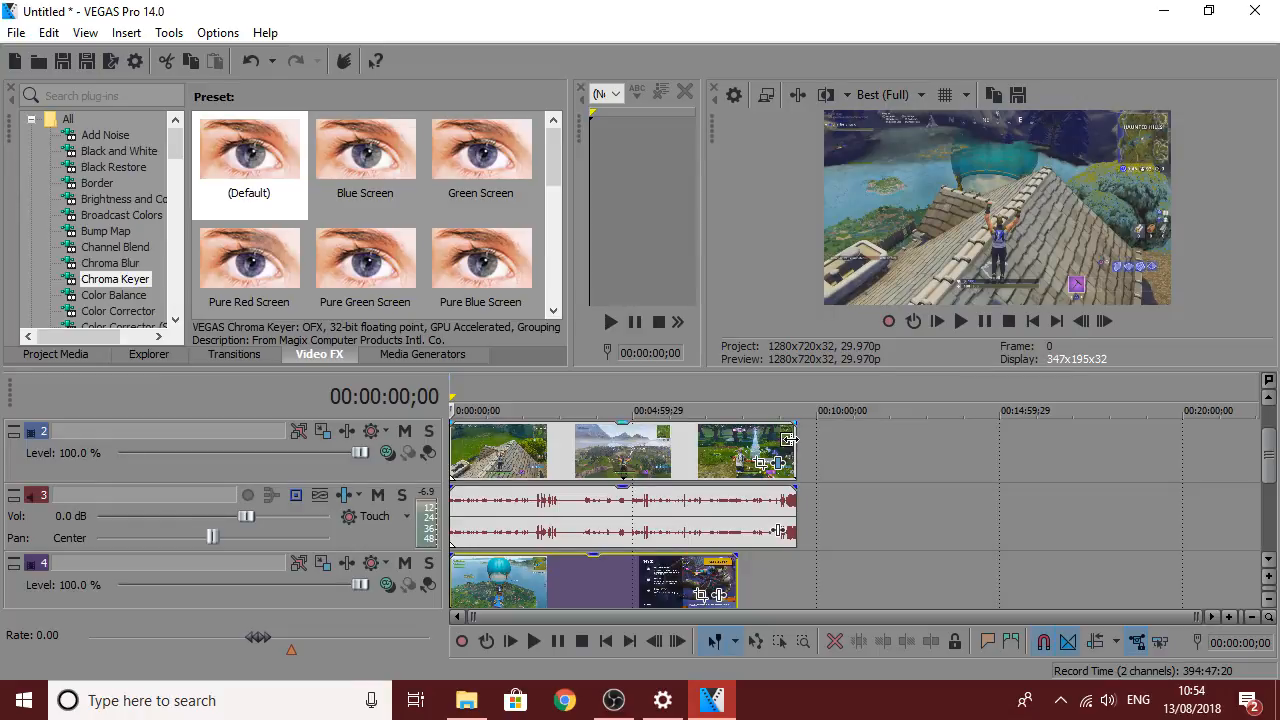
{"action": "scroll", "coordinate": [789, 440], "scroll_direction": "up", "scroll_amount": 3}
{"action": "scroll", "coordinate": [789, 440], "scroll_direction": "down", "scroll_amount": 3}
Play the keyed clips from 00:01:12;00 and again from the start to examine the chroma key result.
{"action": "left_click", "coordinate": [494, 452]}
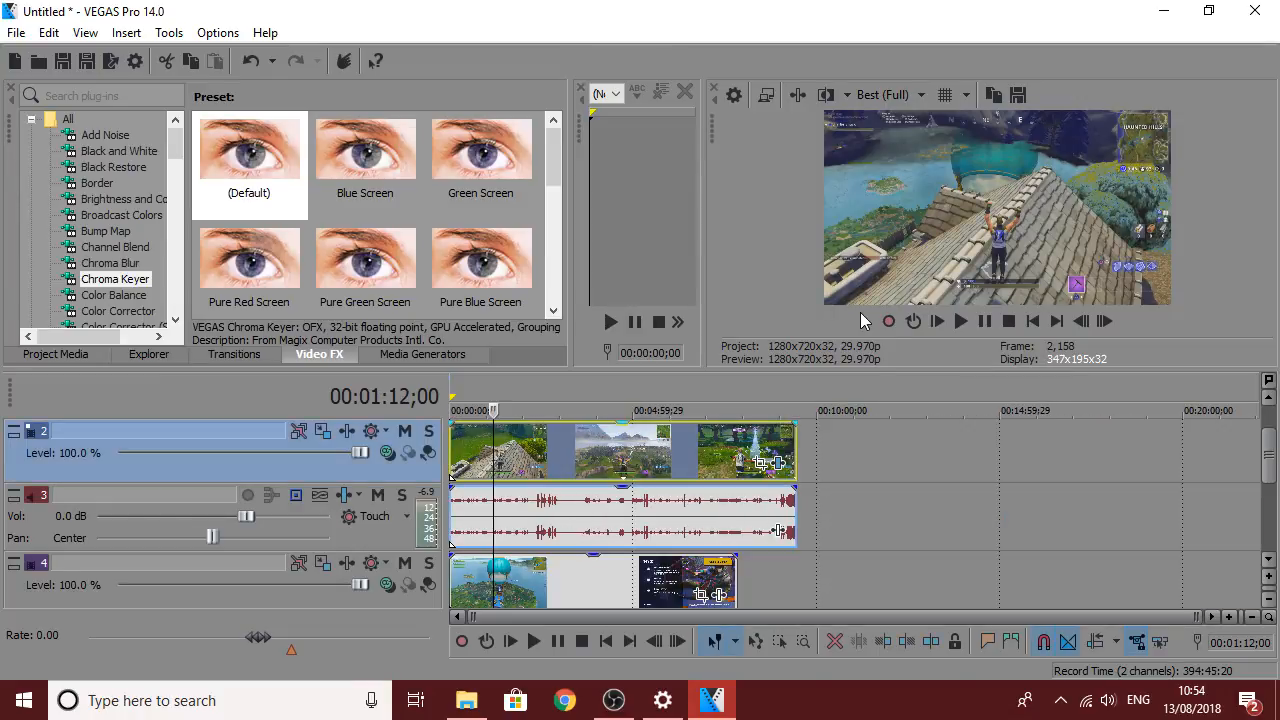
{"action": "left_click", "coordinate": [961, 321]}
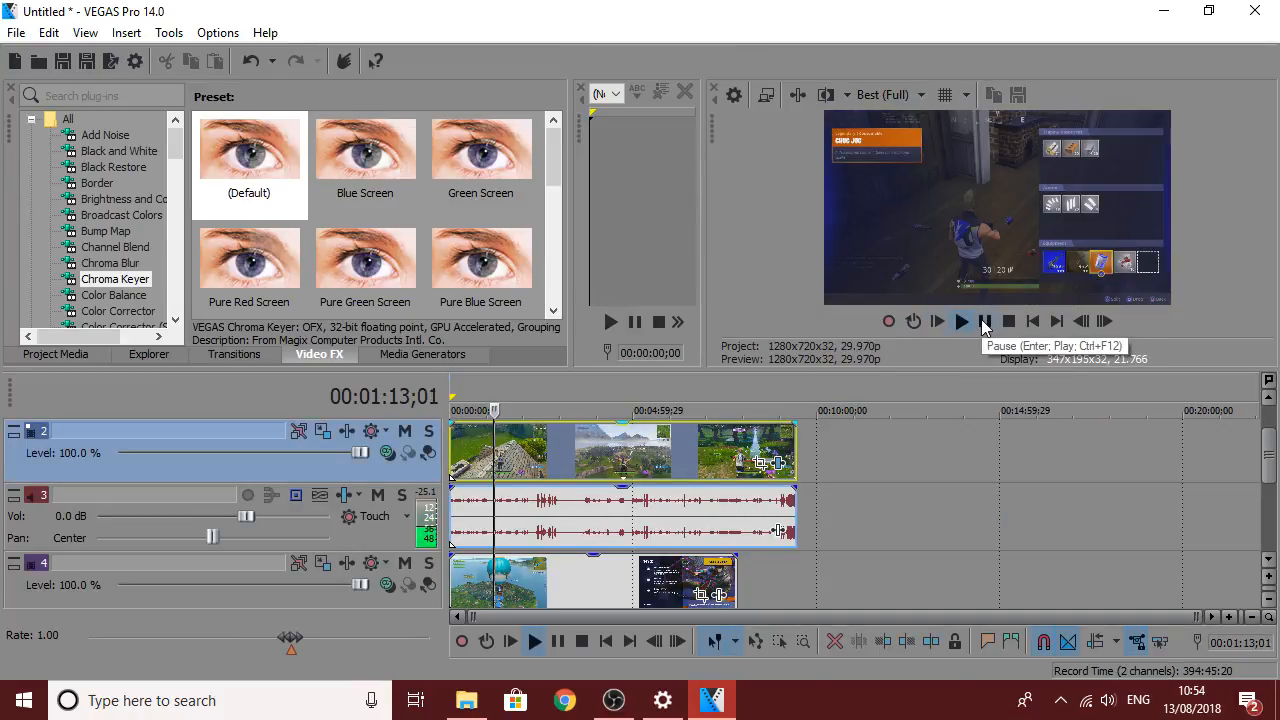
{"action": "left_click", "coordinate": [985, 321]}
{"action": "left_click", "coordinate": [450, 437]}
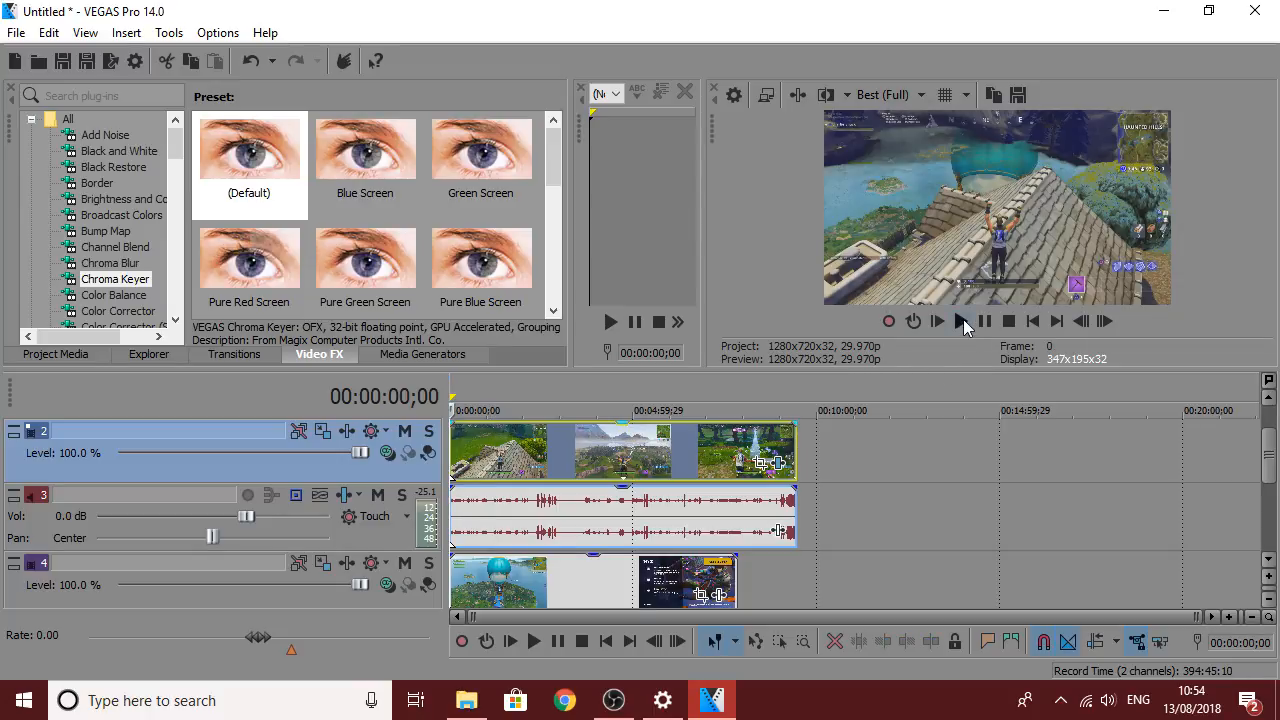
{"action": "left_click", "coordinate": [961, 321]}
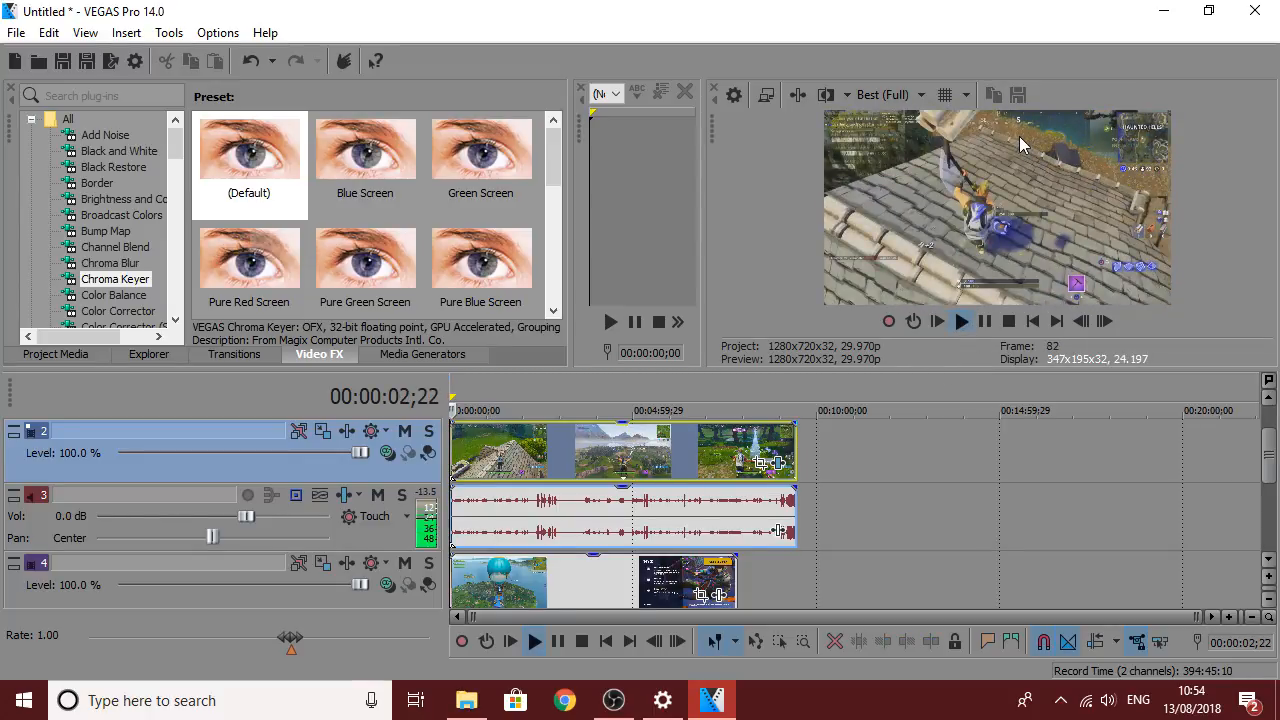
{"action": "left_click", "coordinate": [984, 321]}
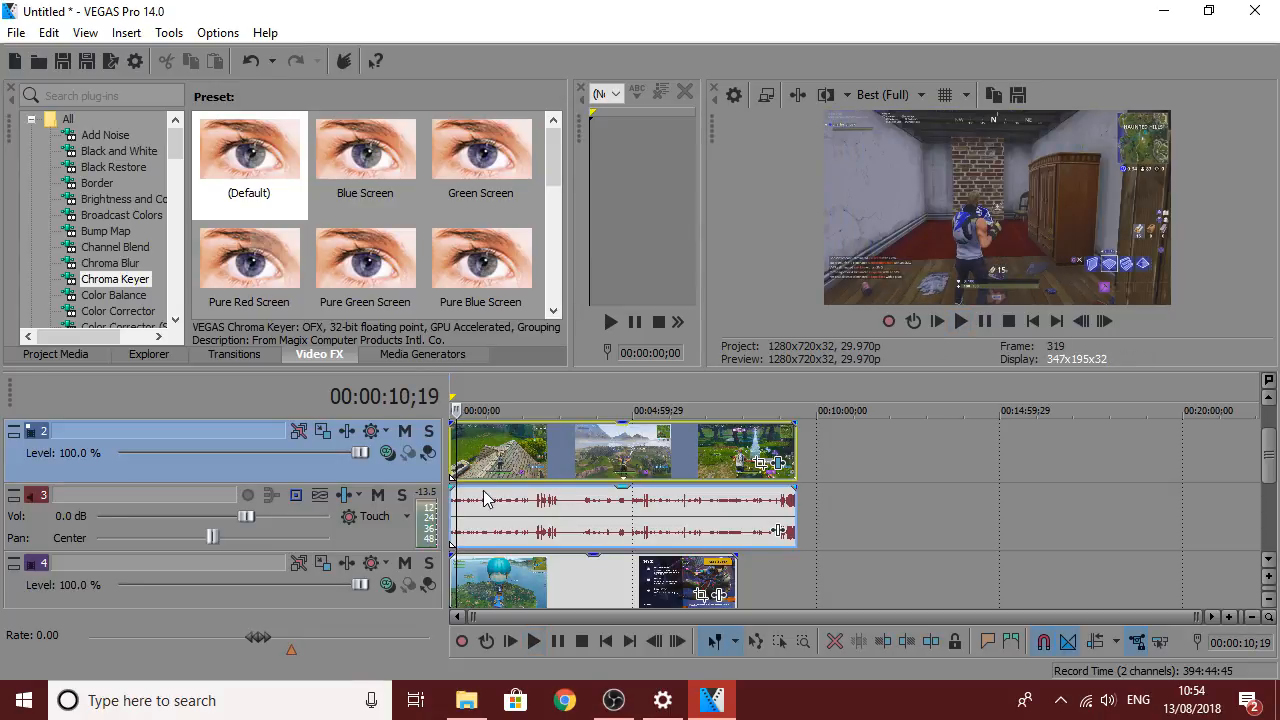
Remove the Chroma Keyer effect from the gameplay clip on track 2 and close its effect window.
{"action": "left_click", "coordinate": [453, 447]}
{"action": "left_click", "coordinate": [778, 463]}
{"action": "left_click", "coordinate": [911, 366]}
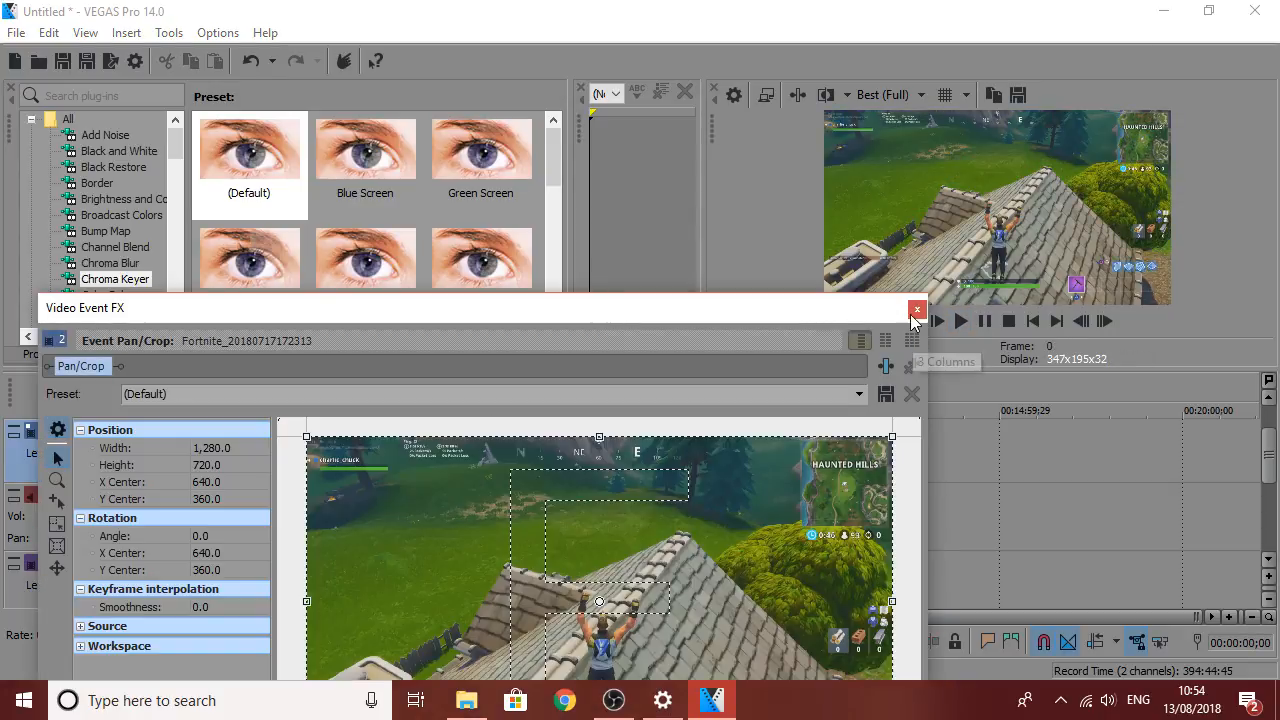
{"action": "left_click", "coordinate": [917, 308]}
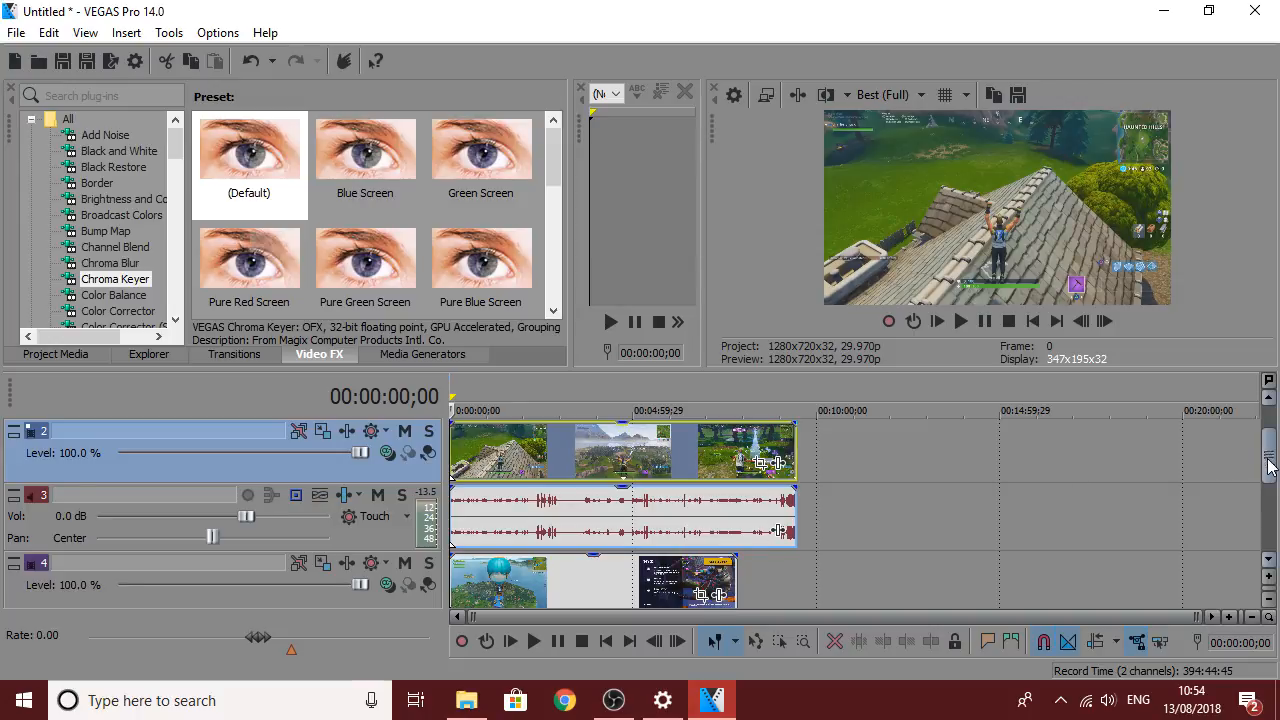
Delete the second gameplay clip on track 4 together with its audio.
{"action": "scroll", "coordinate": [1268, 460], "scroll_direction": "down", "scroll_amount": 1}
{"action": "left_click", "coordinate": [498, 535]}
{"action": "right_click", "coordinate": [550, 535]}
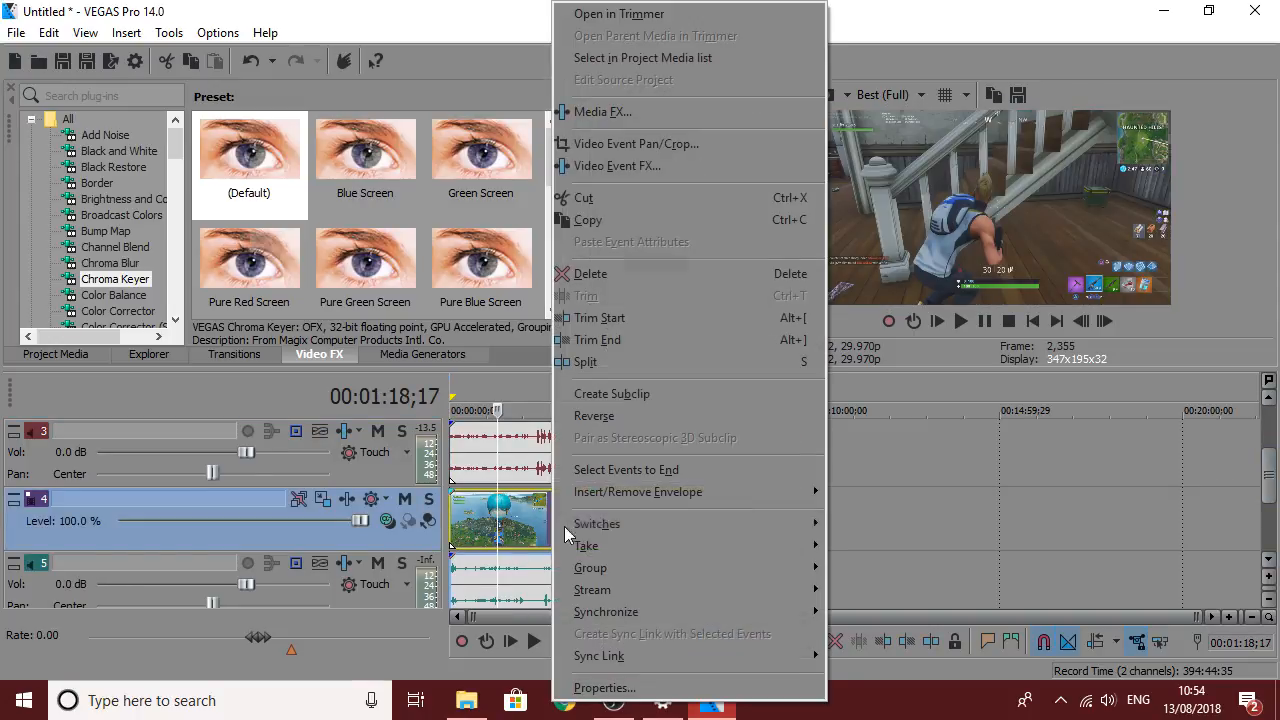
{"action": "left_click", "coordinate": [625, 274]}
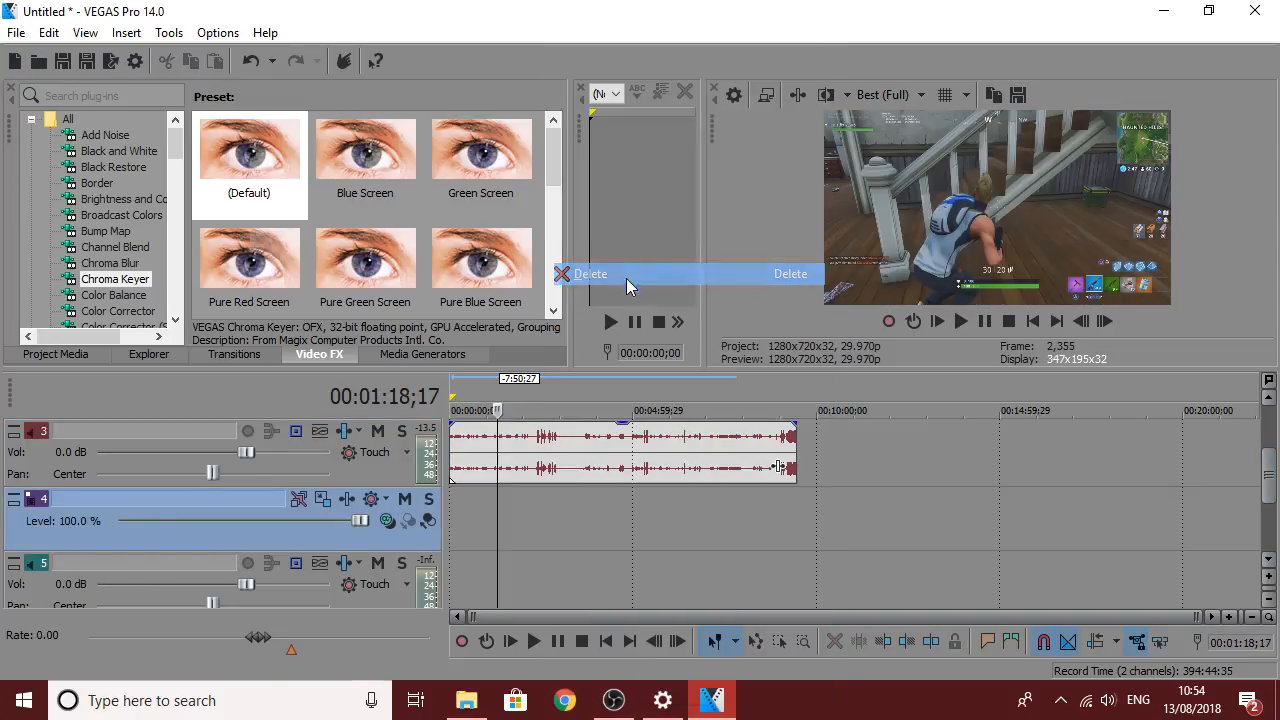
Delete the second clip's emptied video and audio tracks and the empty video track 1.
{"action": "right_click", "coordinate": [342, 538]}
{"action": "left_click", "coordinate": [385, 309]}
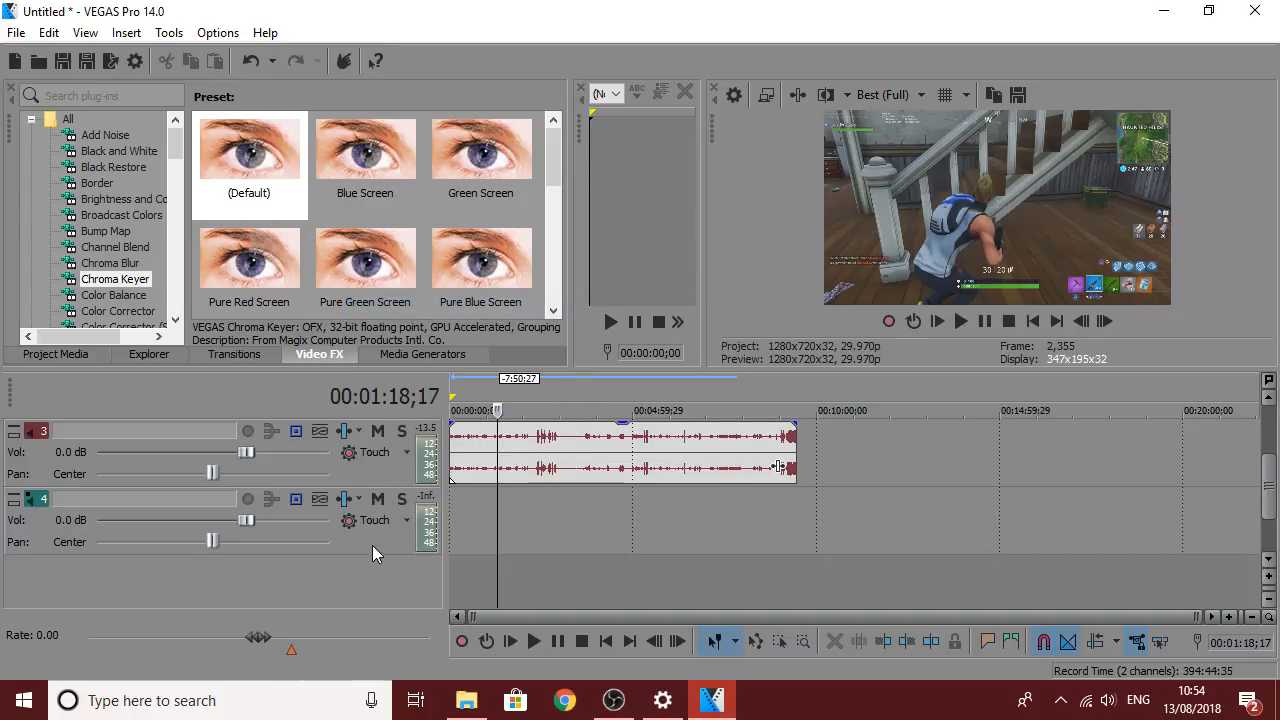
{"action": "right_click", "coordinate": [372, 540]}
{"action": "left_click", "coordinate": [440, 200]}
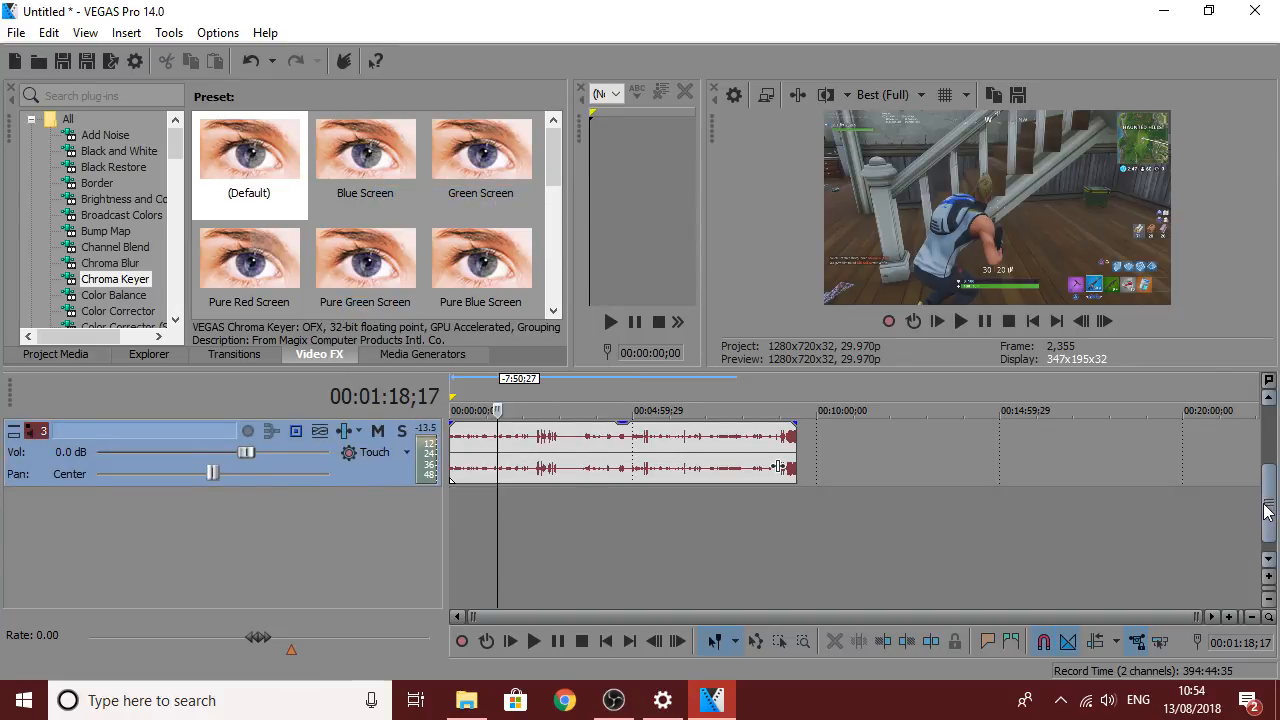
{"action": "scroll", "coordinate": [845, 453], "scroll_direction": "up", "scroll_amount": 2}
{"action": "right_click", "coordinate": [441, 478]}
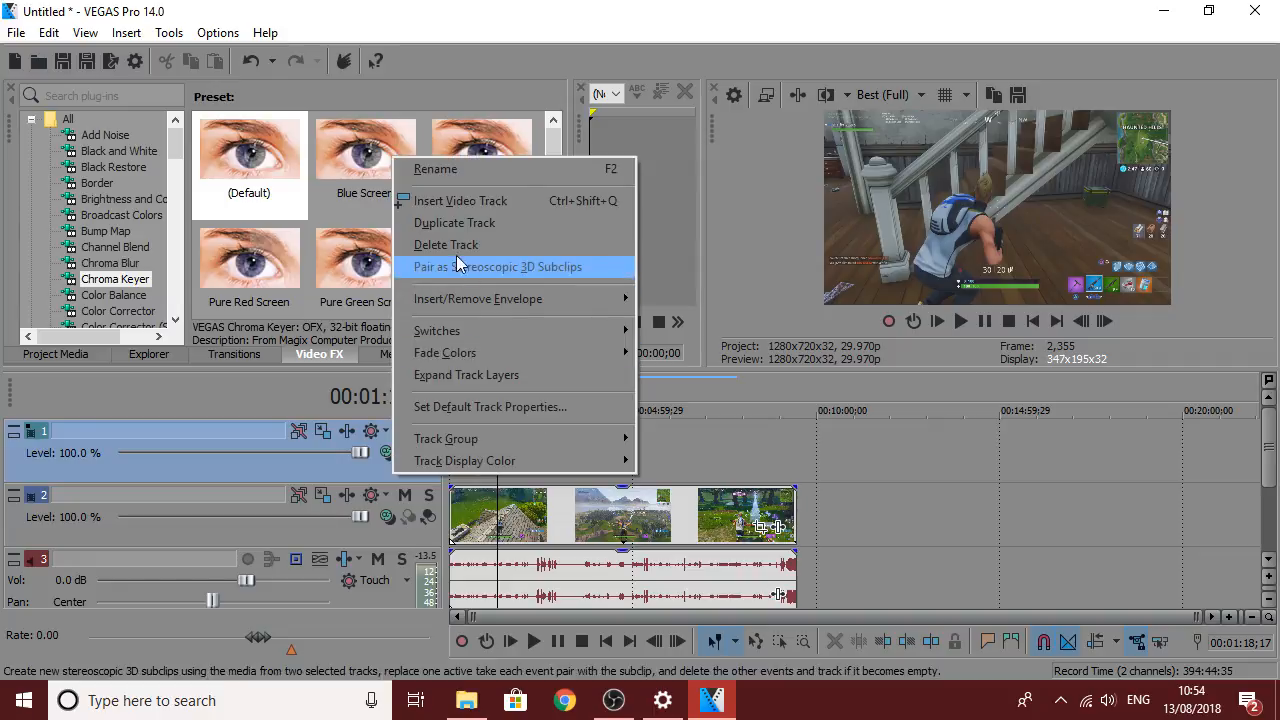
{"action": "left_click", "coordinate": [600, 244]}
Browse the presets of video effects such as Brightness and Contrast, Broadcast Colors, Vignette and White Balance.
{"action": "left_click", "coordinate": [455, 458]}
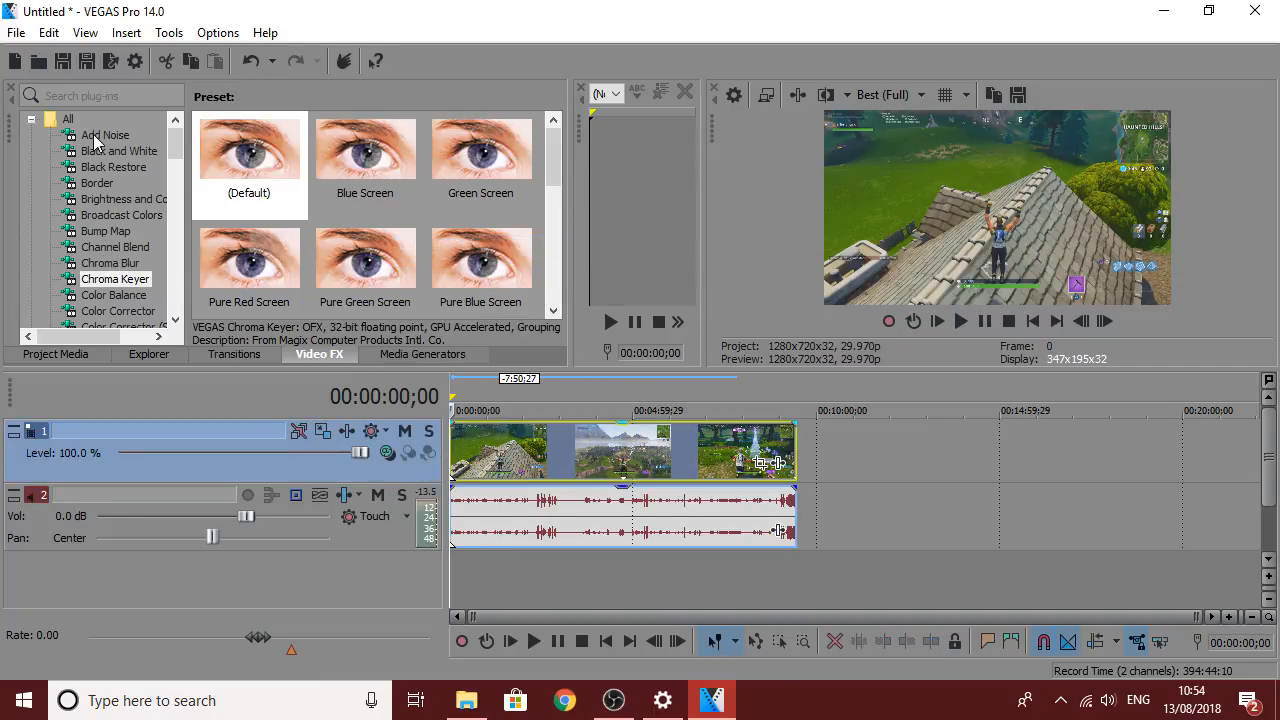
{"action": "left_click", "coordinate": [98, 184]}
{"action": "left_click", "coordinate": [128, 204]}
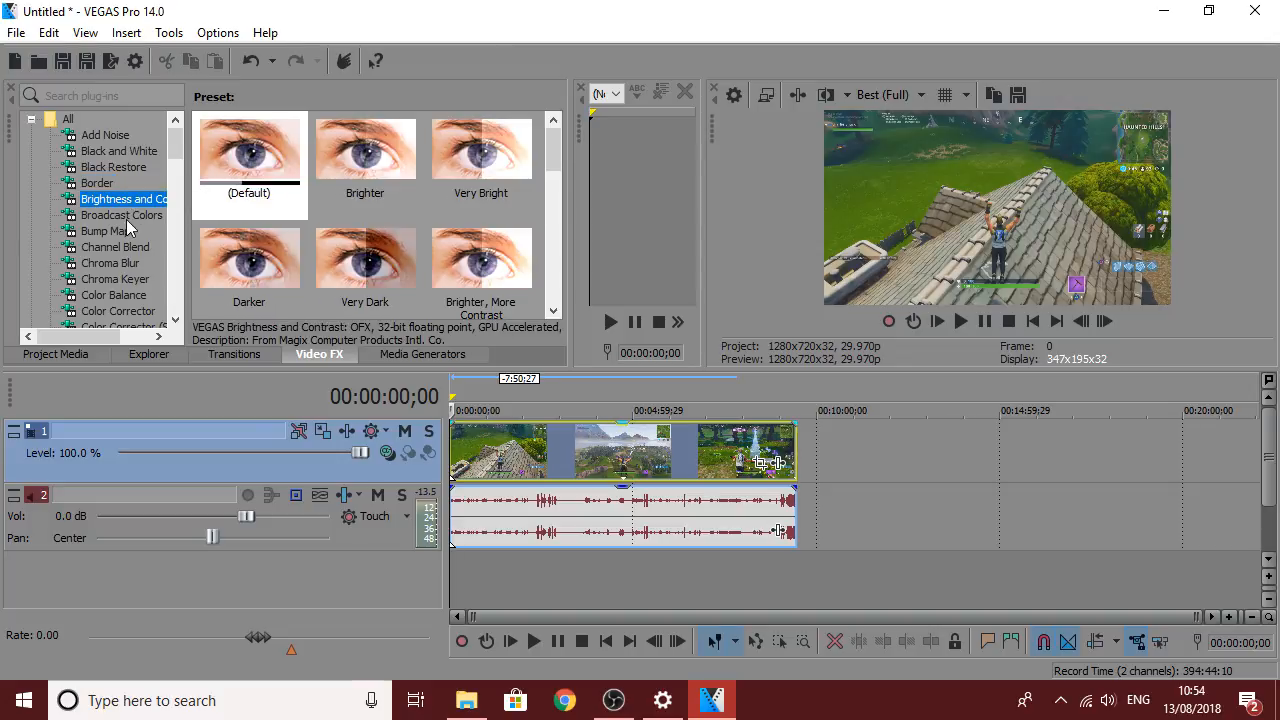
{"action": "left_click", "coordinate": [127, 218]}
{"action": "scroll", "coordinate": [118, 238], "scroll_direction": "down", "scroll_amount": 3}
{"action": "scroll", "coordinate": [118, 240], "scroll_direction": "up", "scroll_amount": 1}
{"action": "scroll", "coordinate": [141, 266], "scroll_direction": "down", "scroll_amount": 15}
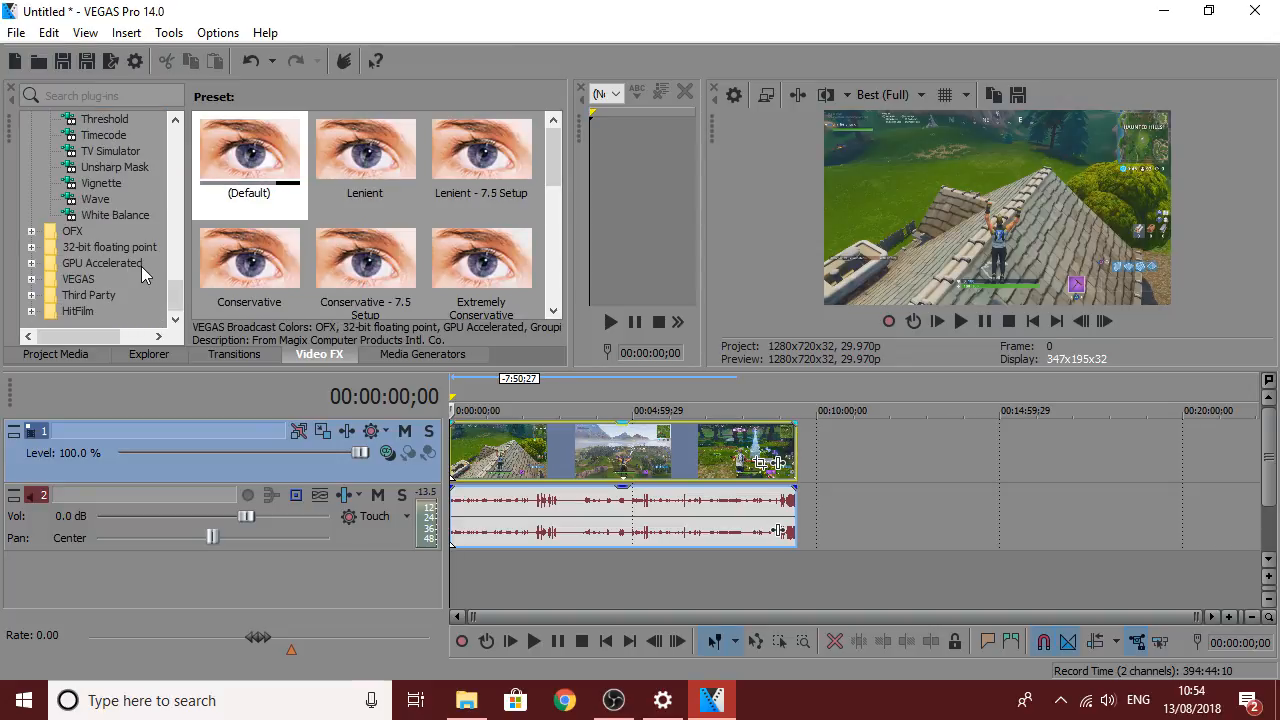
{"action": "left_click", "coordinate": [115, 215]}
{"action": "left_click", "coordinate": [101, 183]}
{"action": "left_click", "coordinate": [104, 167]}
{"action": "left_click", "coordinate": [101, 183]}
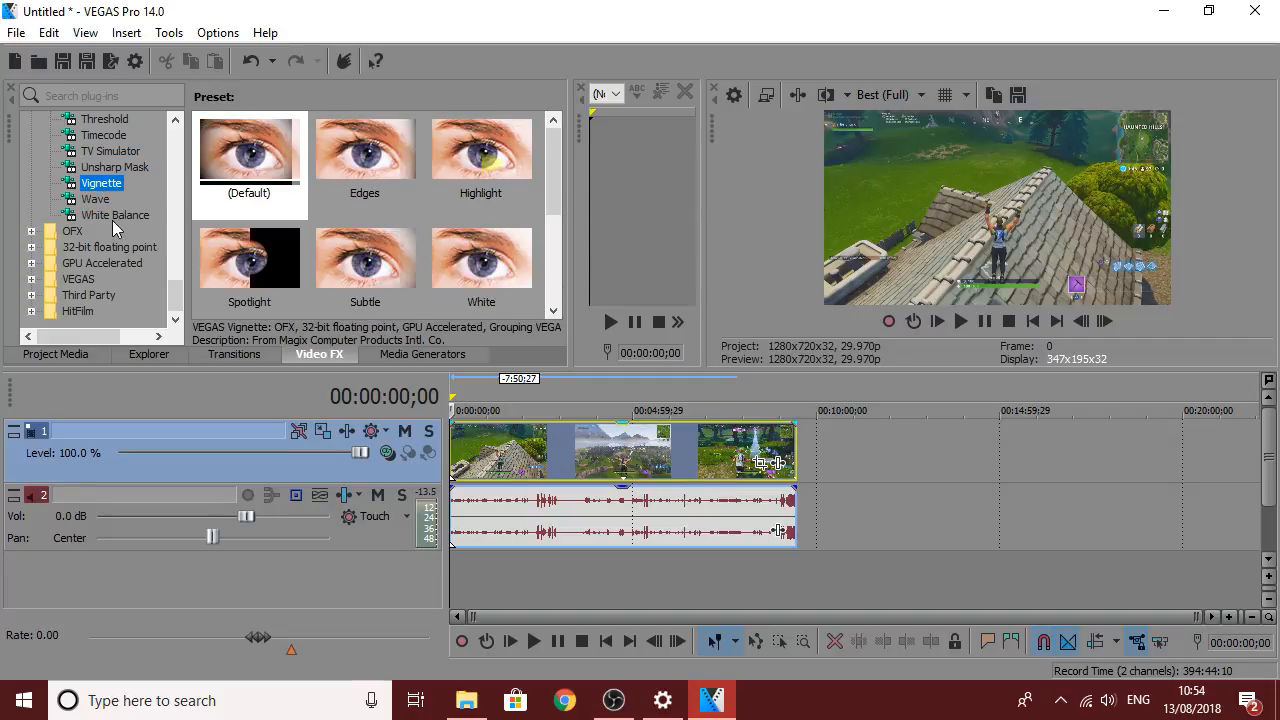
{"action": "left_click", "coordinate": [115, 215]}
Return the playhead to the start of the gameplay clip and enlarge the video preview area.
{"action": "left_click", "coordinate": [649, 478]}
{"action": "left_click", "coordinate": [516, 463]}
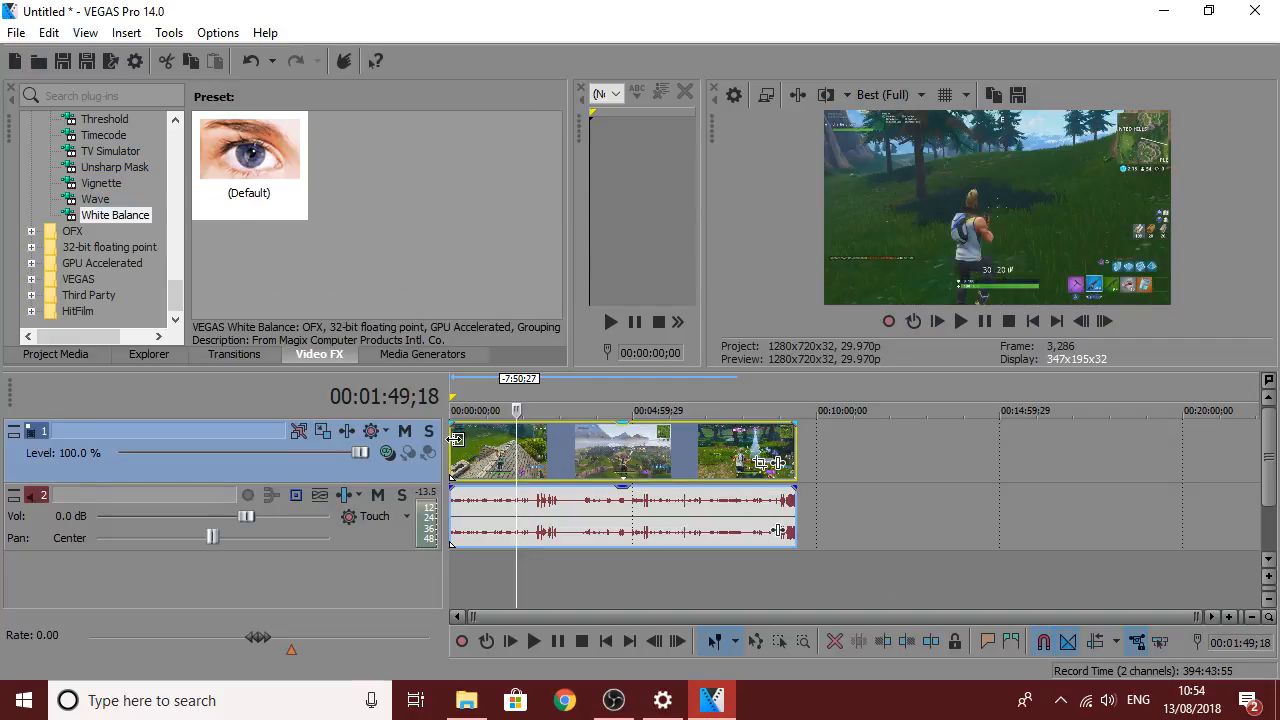
{"action": "left_click", "coordinate": [454, 440]}
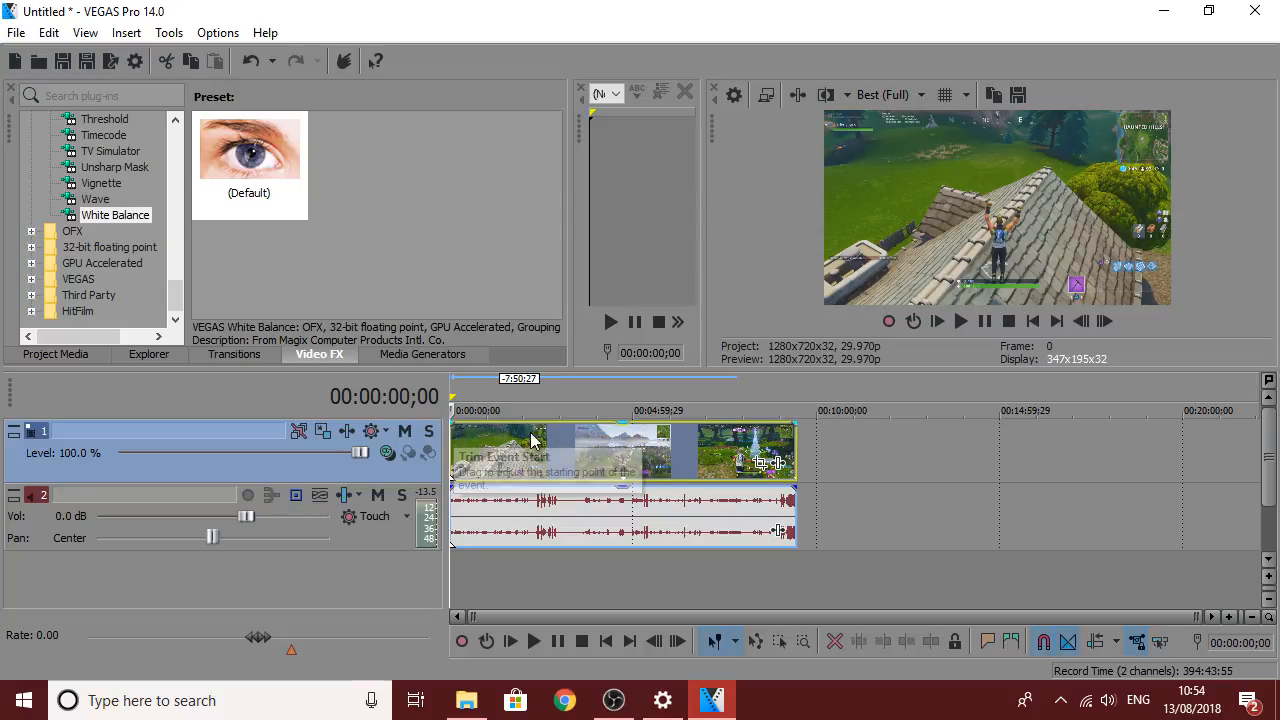
{"action": "scroll", "coordinate": [530, 443], "scroll_direction": "up", "scroll_amount": 5}
{"action": "left_click_drag", "start_coordinate": [985, 369], "coordinate": [985, 419]}
{"action": "left_click_drag", "start_coordinate": [703, 221], "coordinate": [688, 221]}
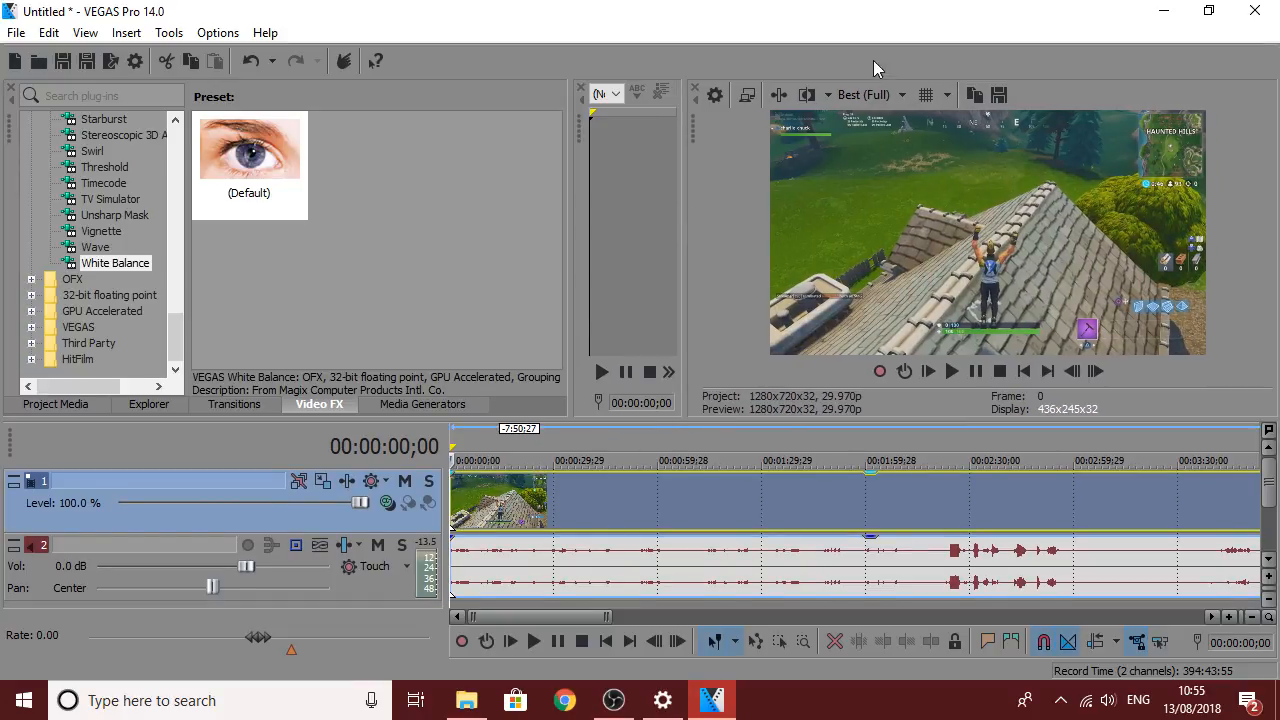
Set the preview quality to Good (Half) and play the clip from the start to check the playback.
{"action": "left_click", "coordinate": [872, 95]}
{"action": "mouse_move", "coordinate": [893, 165]}
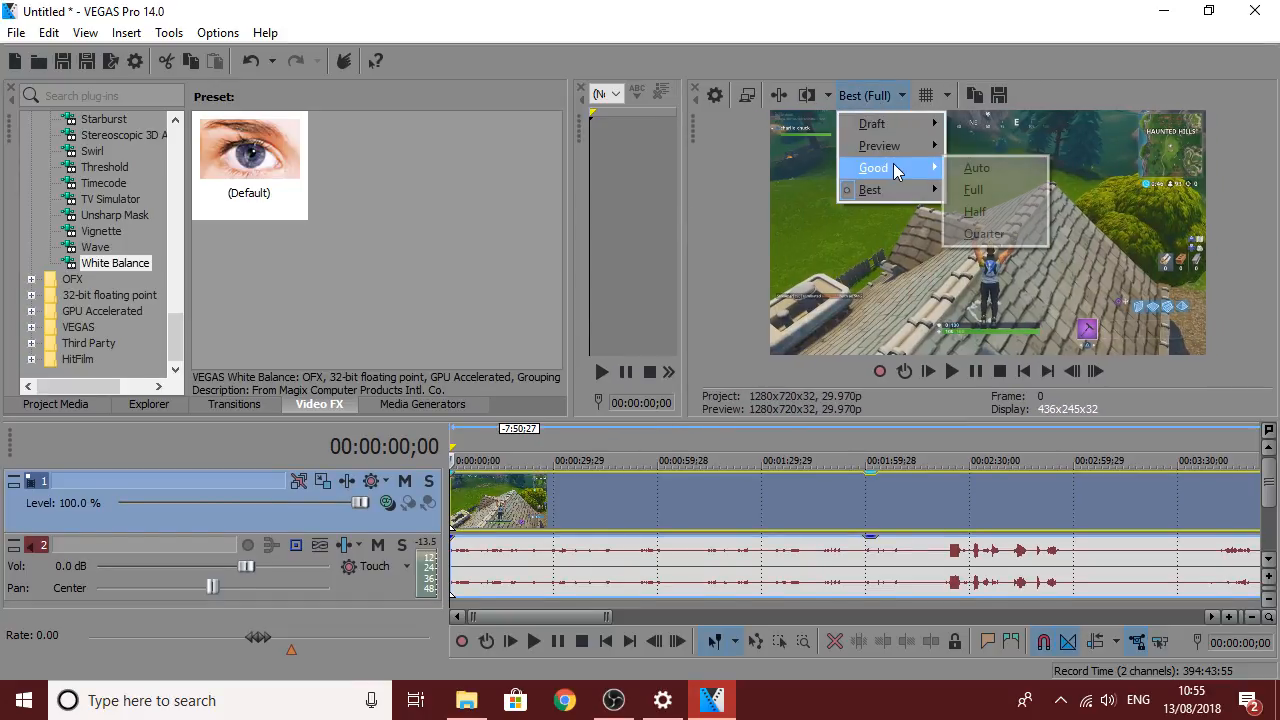
{"action": "left_click", "coordinate": [974, 210]}
{"action": "scroll", "coordinate": [838, 516], "scroll_direction": "down", "scroll_amount": 5}
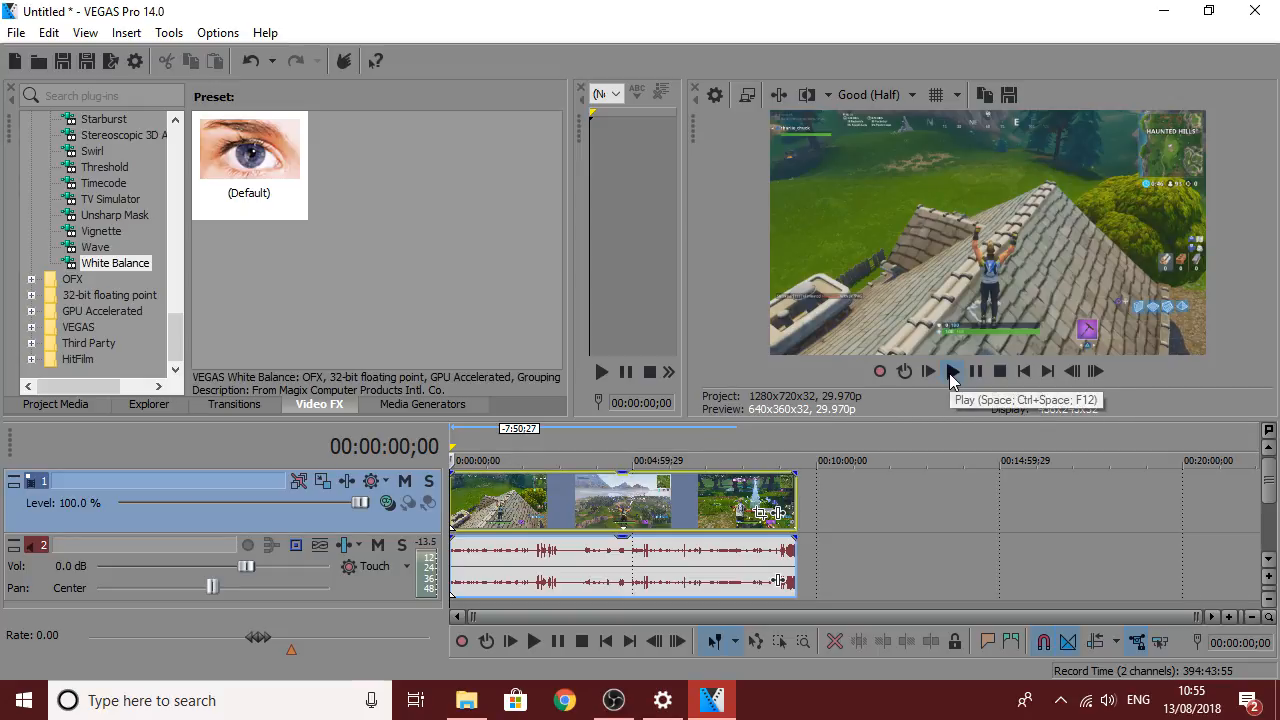
{"action": "left_click", "coordinate": [950, 371]}
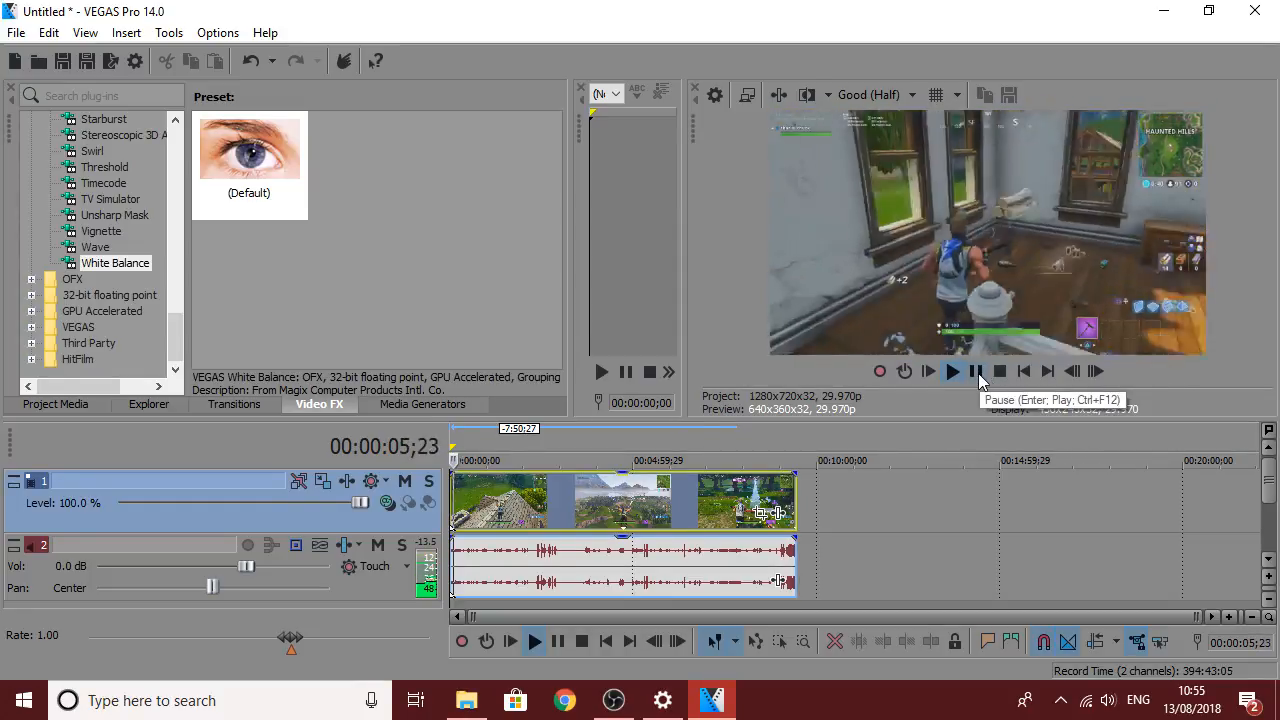
{"action": "left_click", "coordinate": [977, 376]}
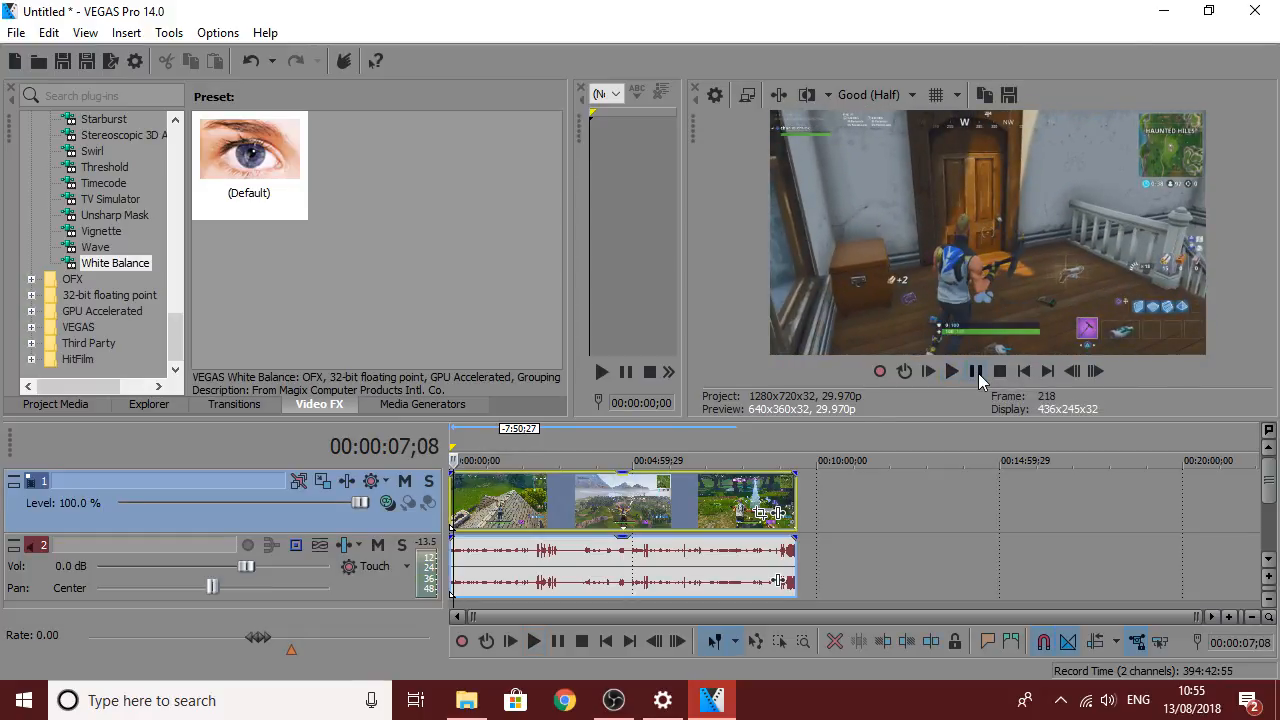
Find the start of the highlight frame by frame and split the gameplay clip and its audio at 00:00:04;29.
{"action": "scroll", "coordinate": [505, 495], "scroll_direction": "up", "scroll_amount": 5}
{"action": "left_click", "coordinate": [467, 505]}
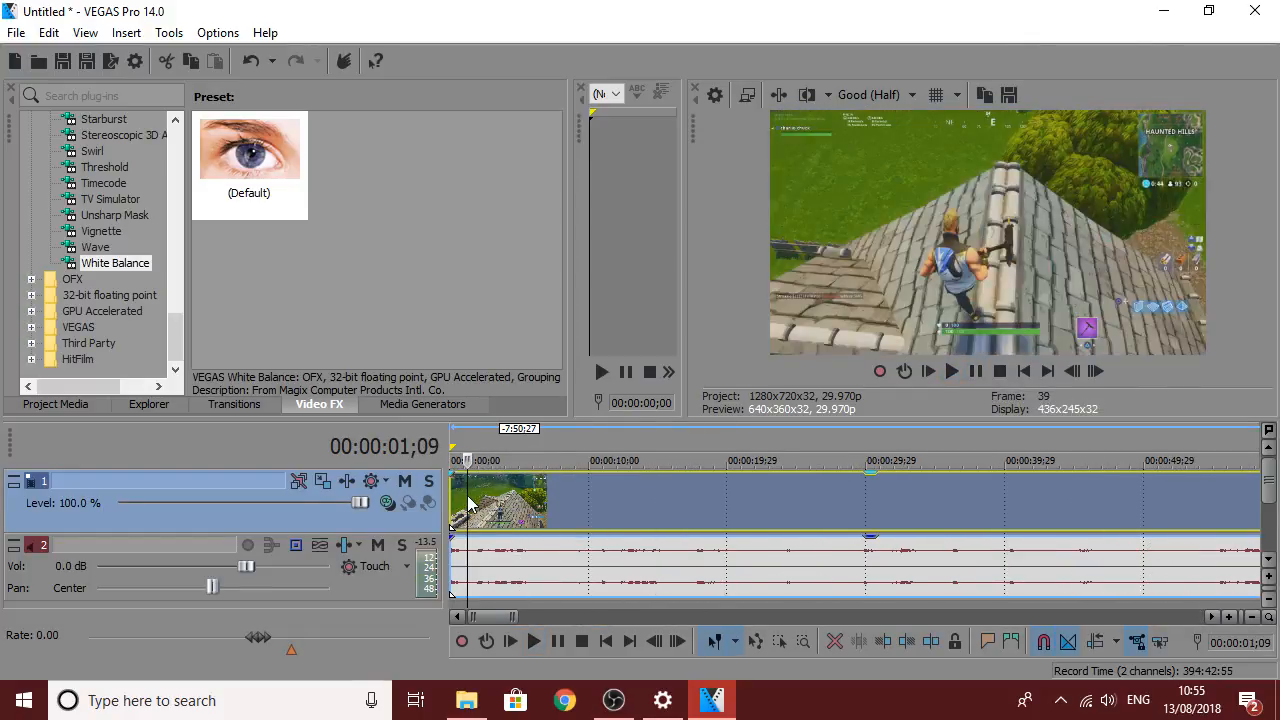
{"action": "key", "text": "space"}
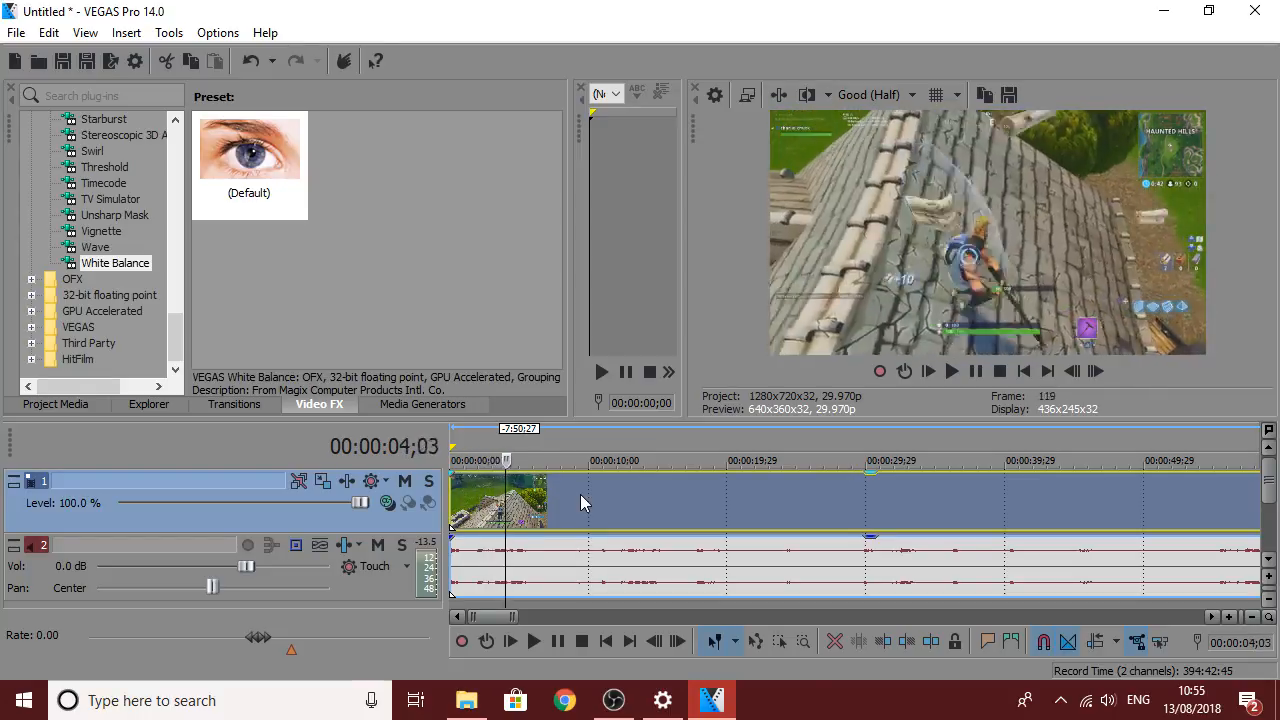
{"action": "key", "text": "Left"}
{"action": "key", "text": "Left"}
{"action": "key", "text": "Left"}
{"action": "key", "text": "Left"}
{"action": "key", "text": "Left"}
{"action": "key", "text": "Left"}
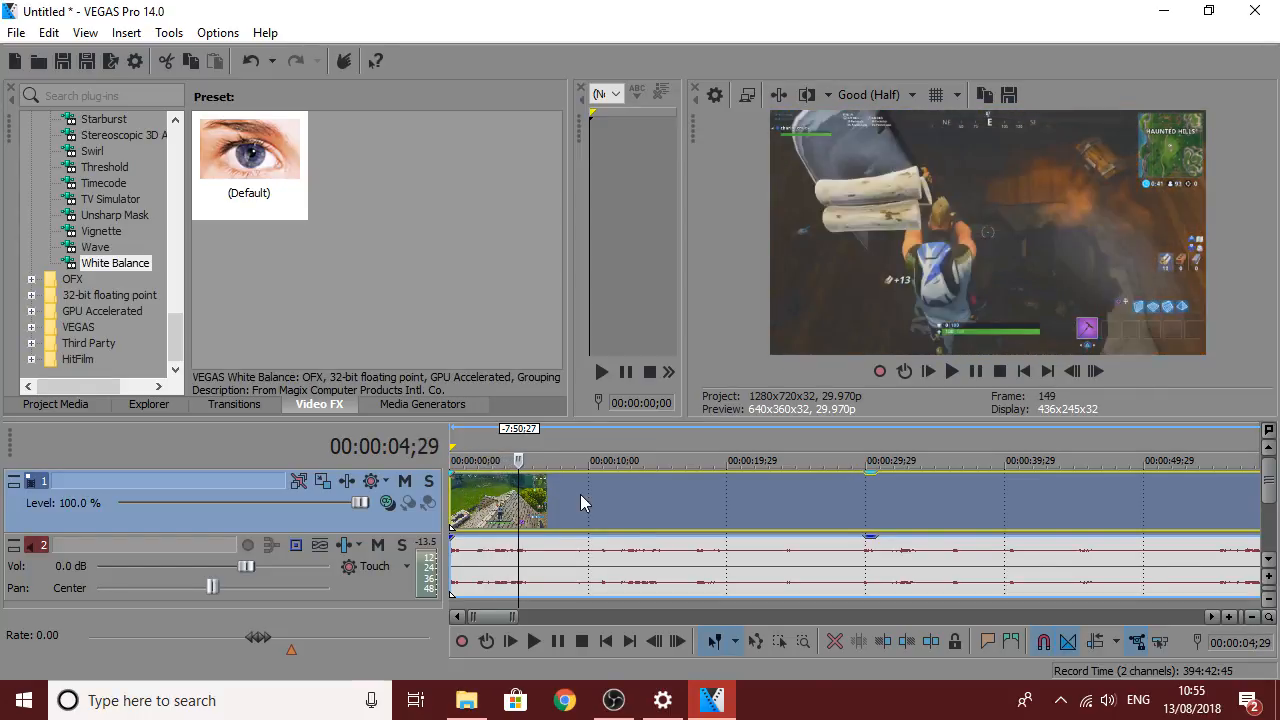
{"action": "key", "text": "Left"}
{"action": "key", "text": "Left"}
{"action": "key", "text": "Left"}
{"action": "key", "text": "Left"}
{"action": "key", "text": "Left"}
{"action": "key", "text": "Left"}
{"action": "key", "text": "Left"}
{"action": "key", "text": "Left"}
{"action": "key", "text": "Left"}
{"action": "key", "text": "Left"}
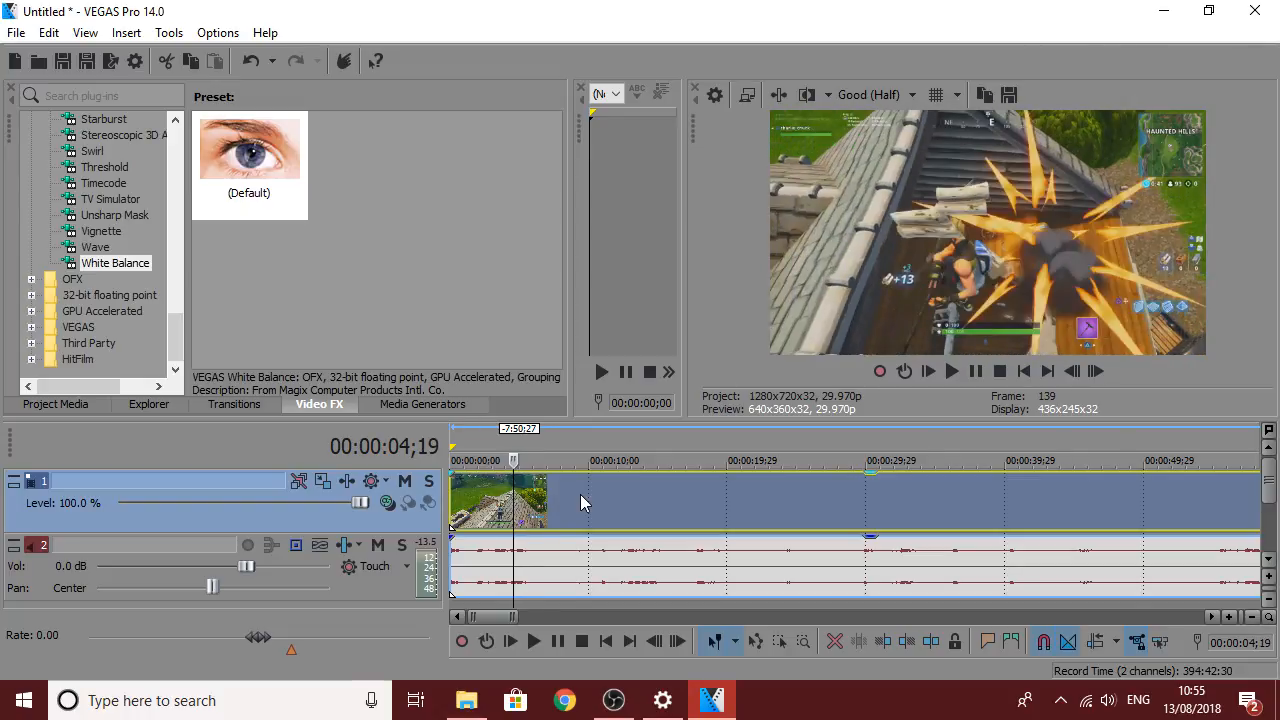
{"action": "key", "text": "Right"}
{"action": "key", "text": "Right"}
{"action": "key", "text": "Right"}
{"action": "key", "text": "Right"}
{"action": "key", "text": "Right"}
{"action": "key", "text": "Right"}
{"action": "key", "text": "Right"}
{"action": "key", "text": "Right"}
{"action": "key", "text": "Right"}
{"action": "key", "text": "Right"}
{"action": "key", "text": "Right"}
{"action": "key", "text": "Right"}
{"action": "key", "text": "Right"}
{"action": "key", "text": "Right"}
{"action": "key", "text": "Right"}
{"action": "key", "text": "Right"}
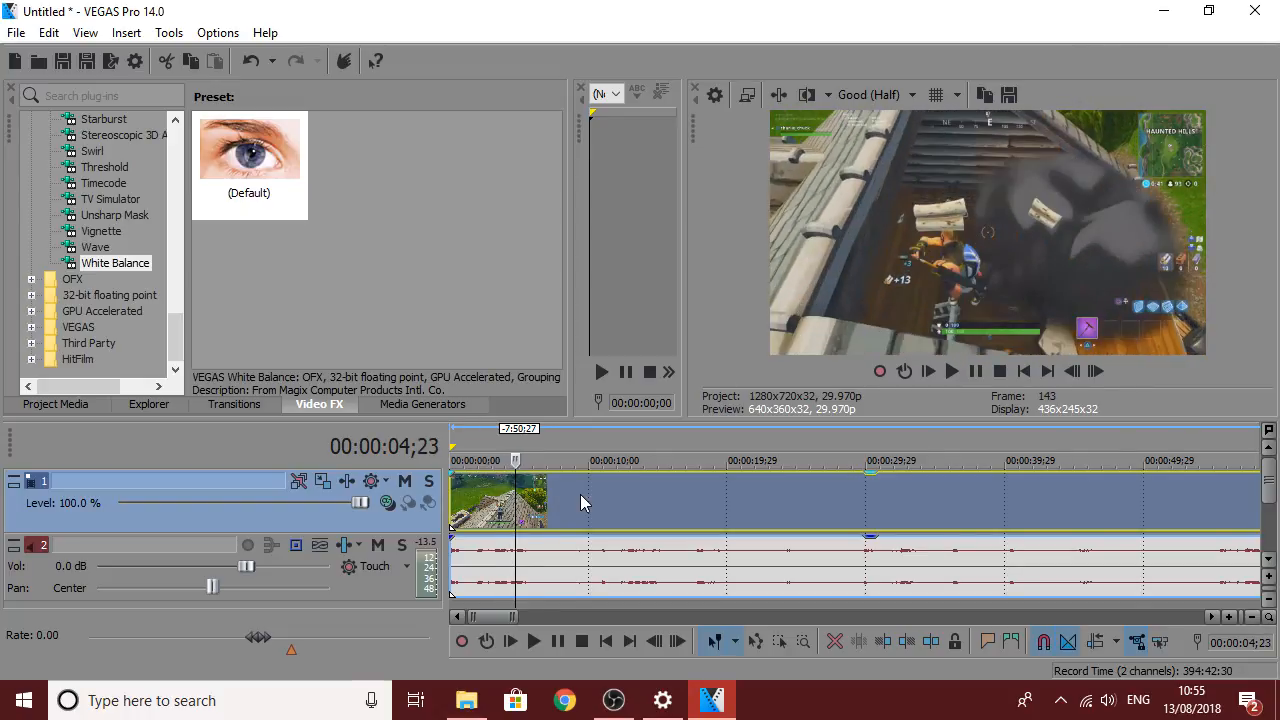
{"action": "key", "text": "Right"}
{"action": "key", "text": "Right"}
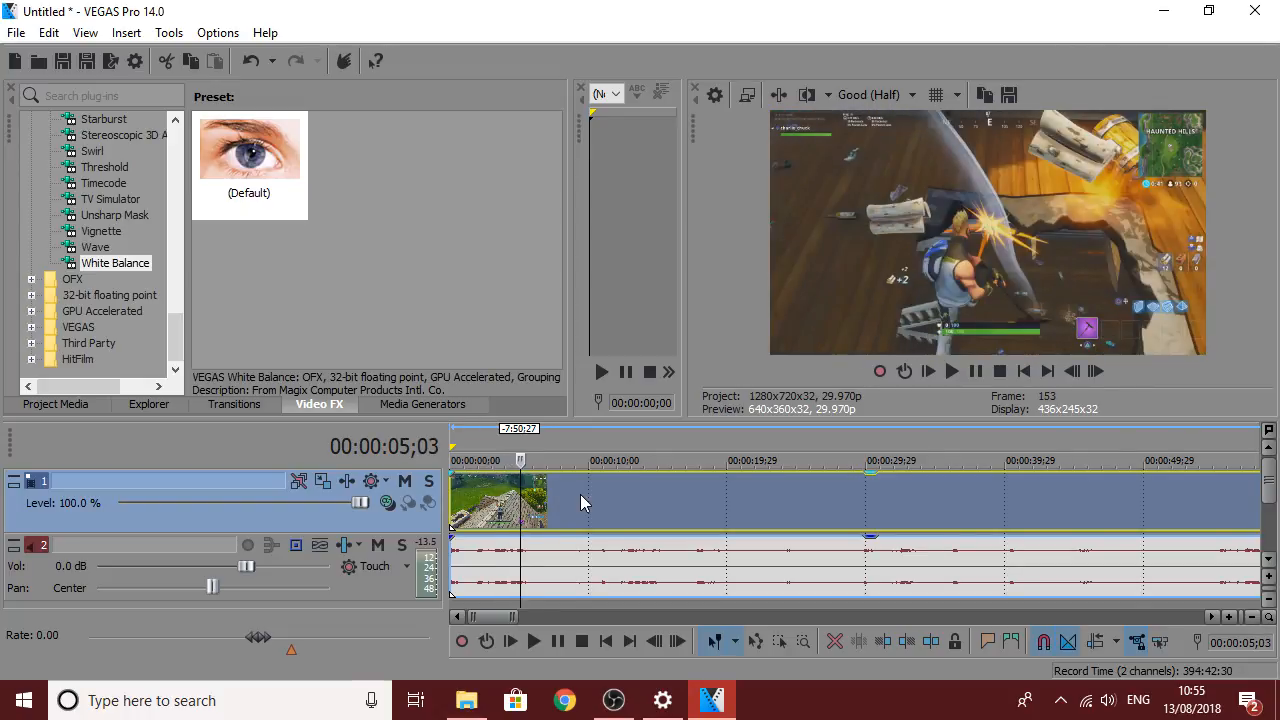
{"action": "key", "text": "Left"}
{"action": "key", "text": "Left"}
{"action": "key", "text": "Left"}
{"action": "key", "text": "Left"}
{"action": "key", "text": "Right"}
{"action": "key", "text": "Right"}
{"action": "key", "text": "Left"}
{"action": "key", "text": "Left"}
{"action": "key", "text": "Left"}
{"action": "key", "text": "Left"}
{"action": "key", "text": "Right"}
{"action": "key", "text": "Right"}
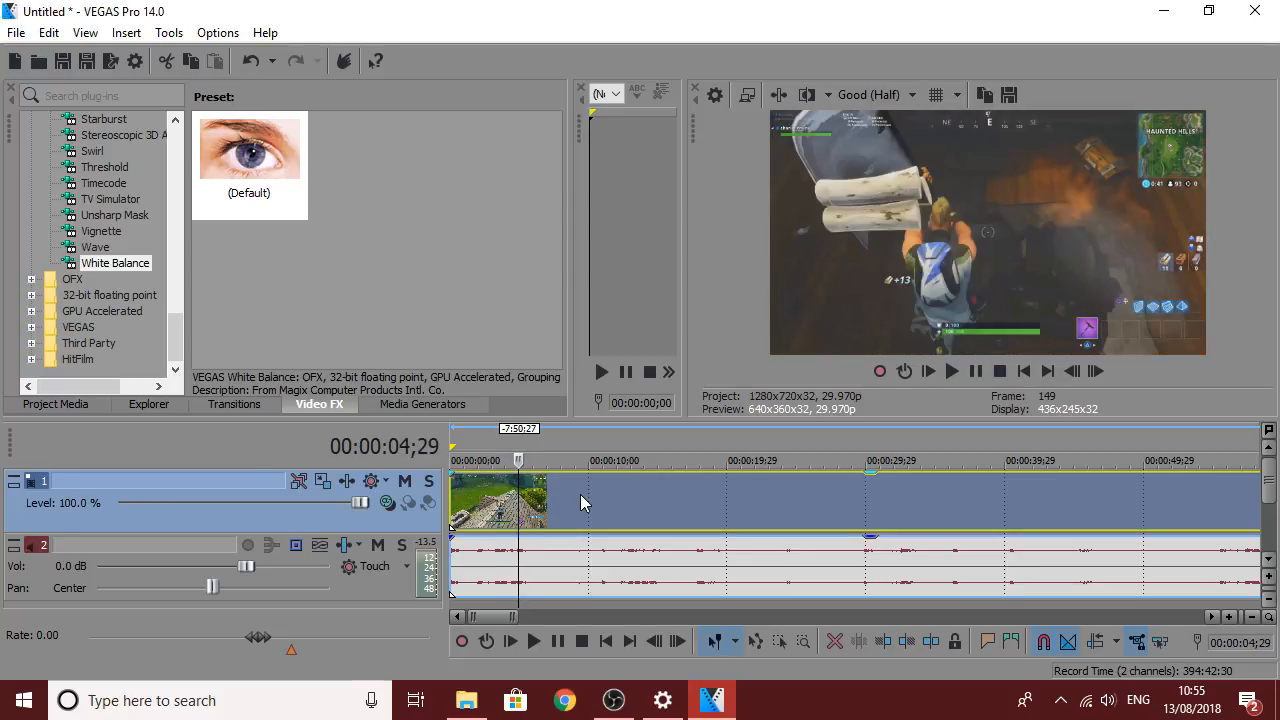
{"action": "right_click", "coordinate": [580, 494]}
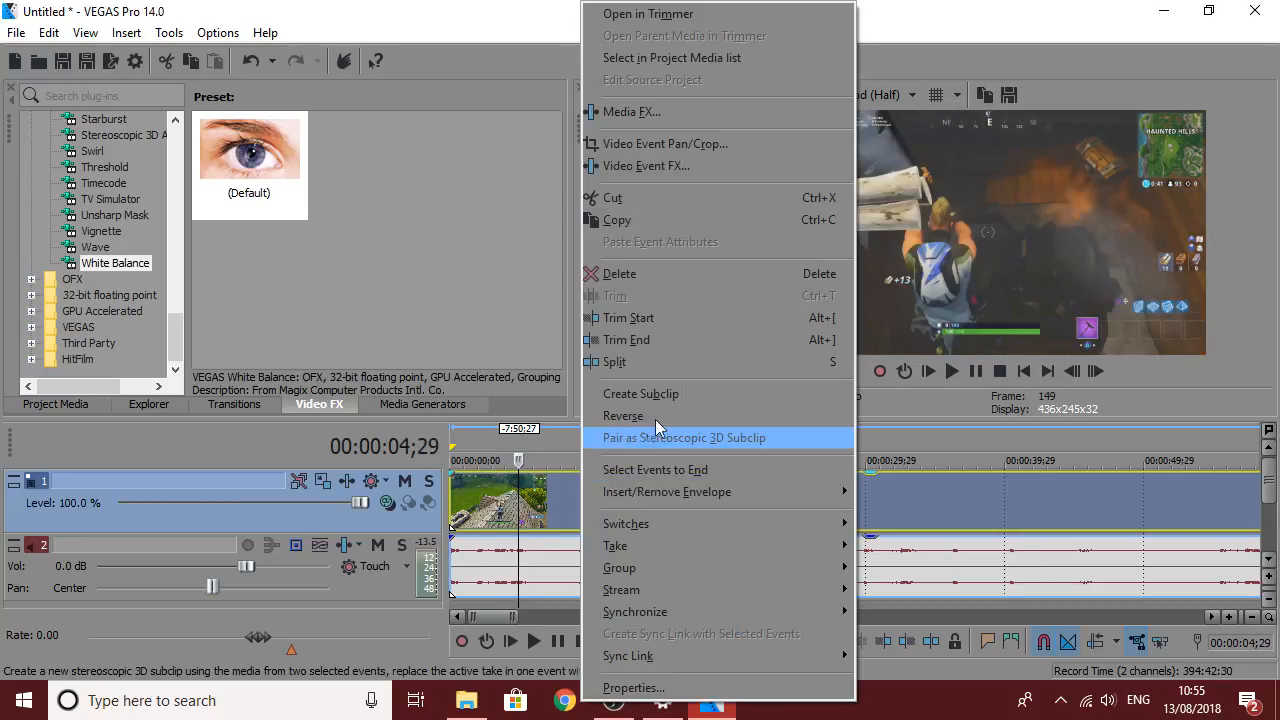
{"action": "left_click", "coordinate": [648, 362]}
Find the end of the highlight frame by frame and split the gameplay clip and its audio at 00:00:05;08.
{"action": "key", "text": "Right"}
{"action": "key", "text": "Right"}
{"action": "key", "text": "Right"}
{"action": "key", "text": "Right"}
{"action": "key", "text": "Right"}
{"action": "key", "text": "Right"}
{"action": "key", "text": "Right"}
{"action": "key", "text": "Right"}
{"action": "key", "text": "Right"}
{"action": "key", "text": "Right"}
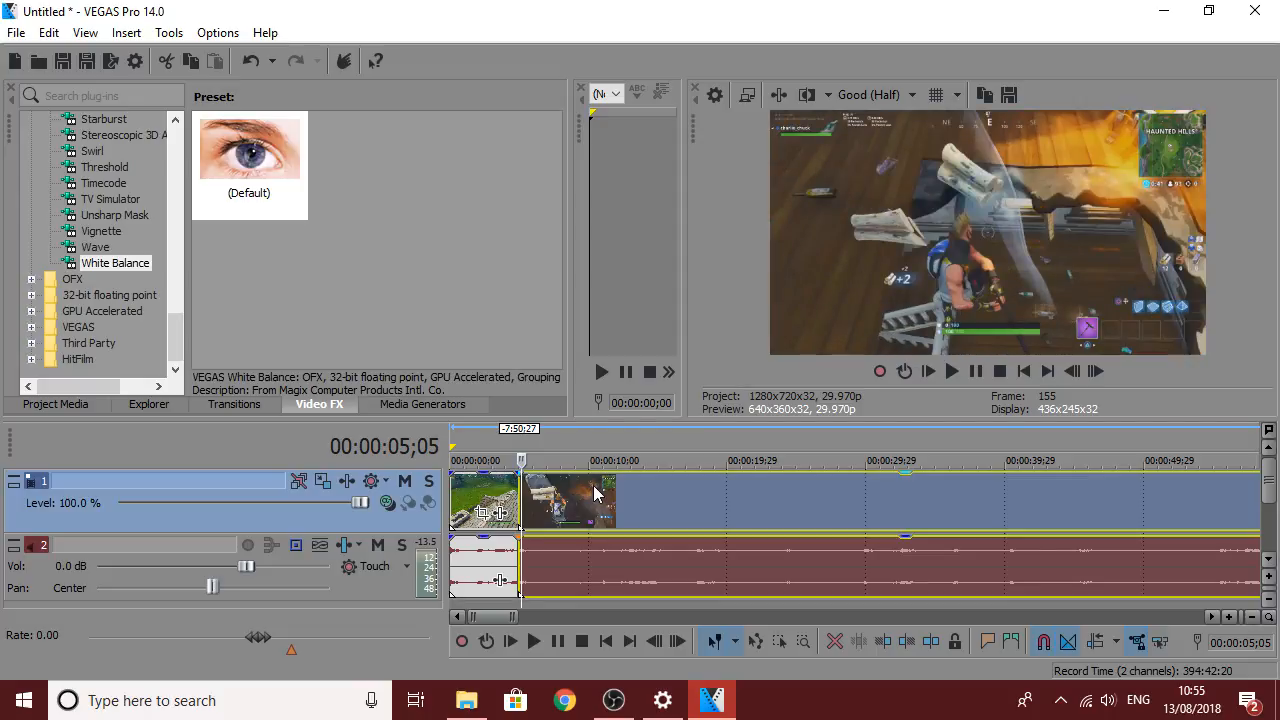
{"action": "scroll", "coordinate": [900, 523], "scroll_direction": "up", "scroll_amount": 10}
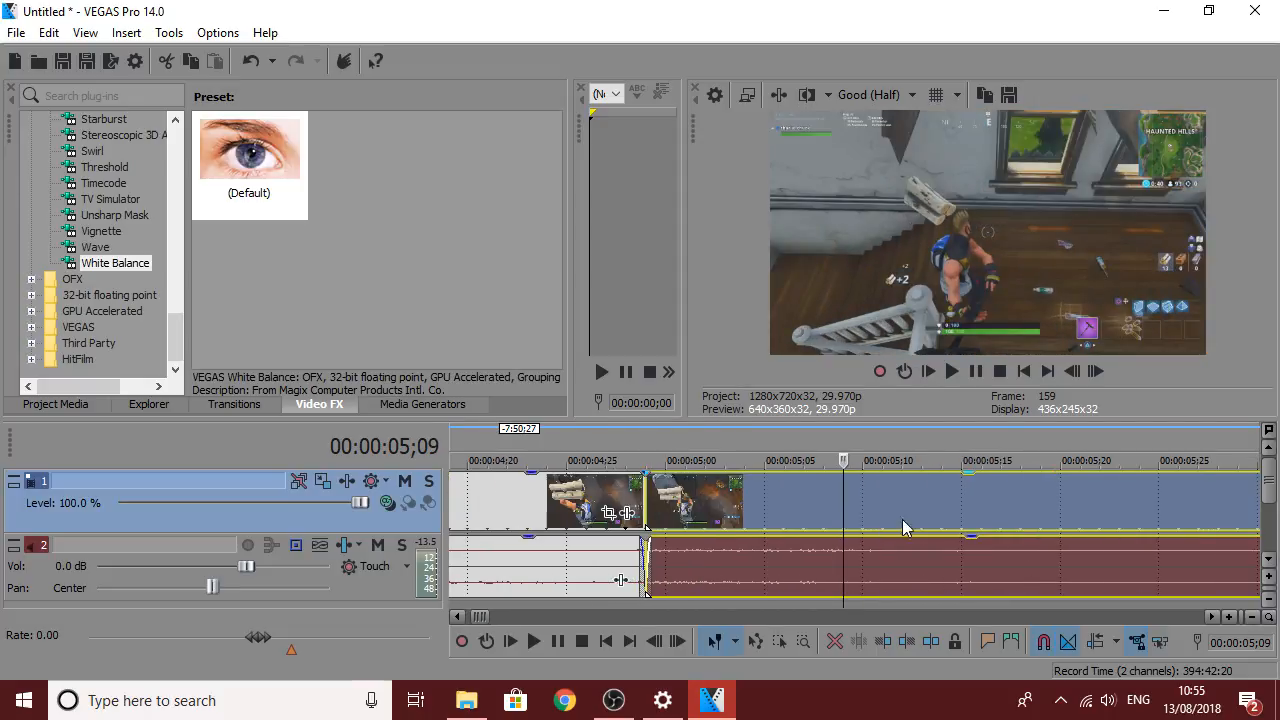
{"action": "key", "text": "Left"}
{"action": "key", "text": "Left"}
{"action": "key", "text": "Right"}
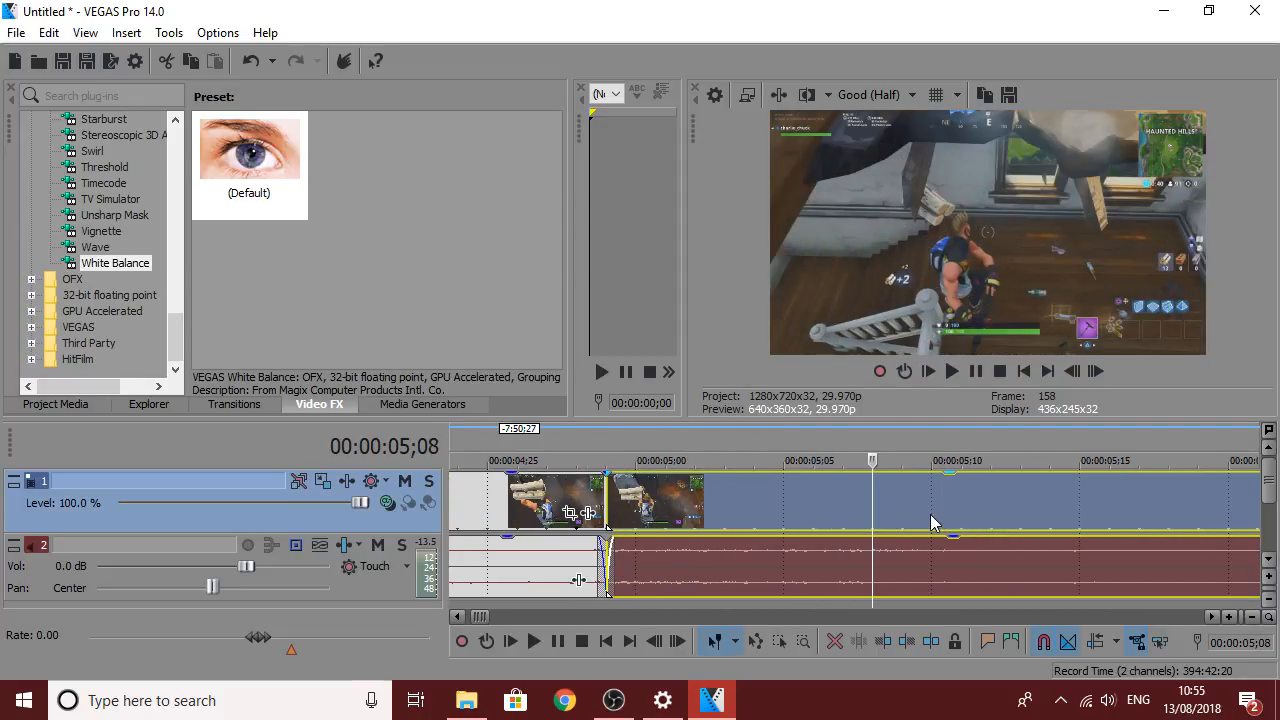
{"action": "right_click", "coordinate": [930, 514]}
{"action": "left_click", "coordinate": [988, 364]}
{"action": "scroll", "coordinate": [775, 510], "scroll_direction": "down", "scroll_amount": 4}
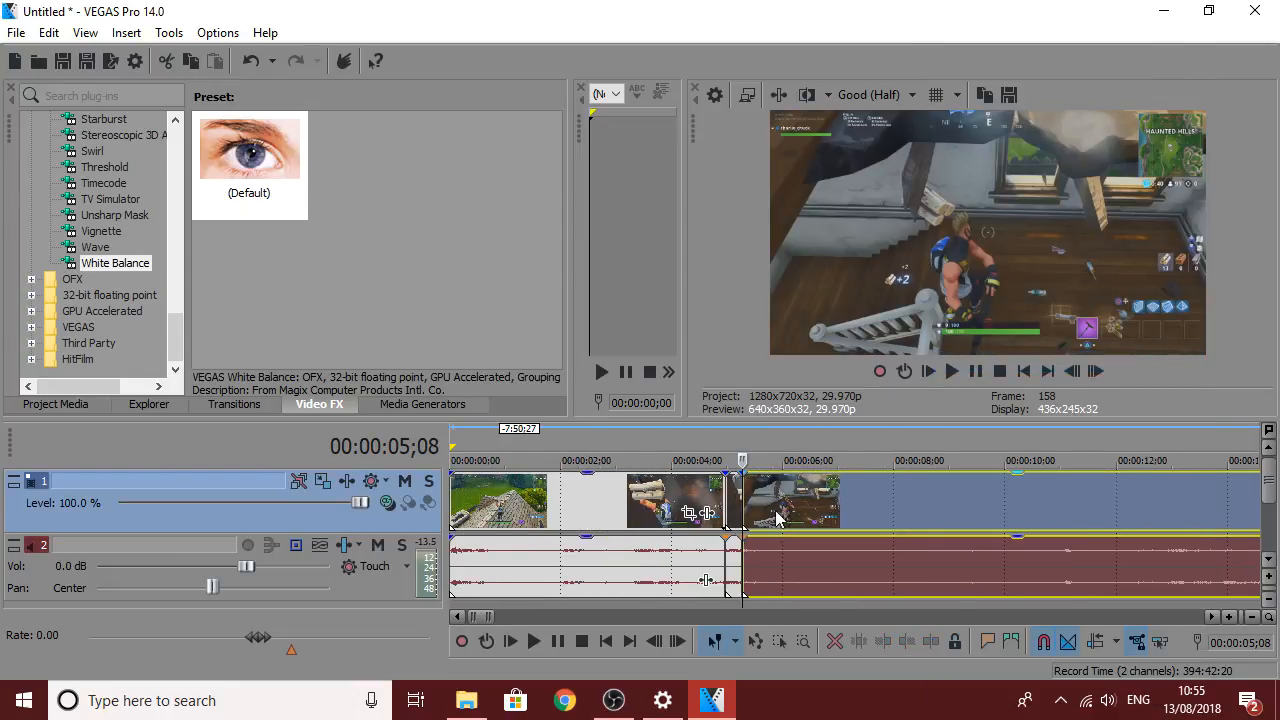
Insert a new video track above the gameplay and move the short highlight segment up onto it, starting at 00:00:04;29.
{"action": "left_click", "coordinate": [808, 497]}
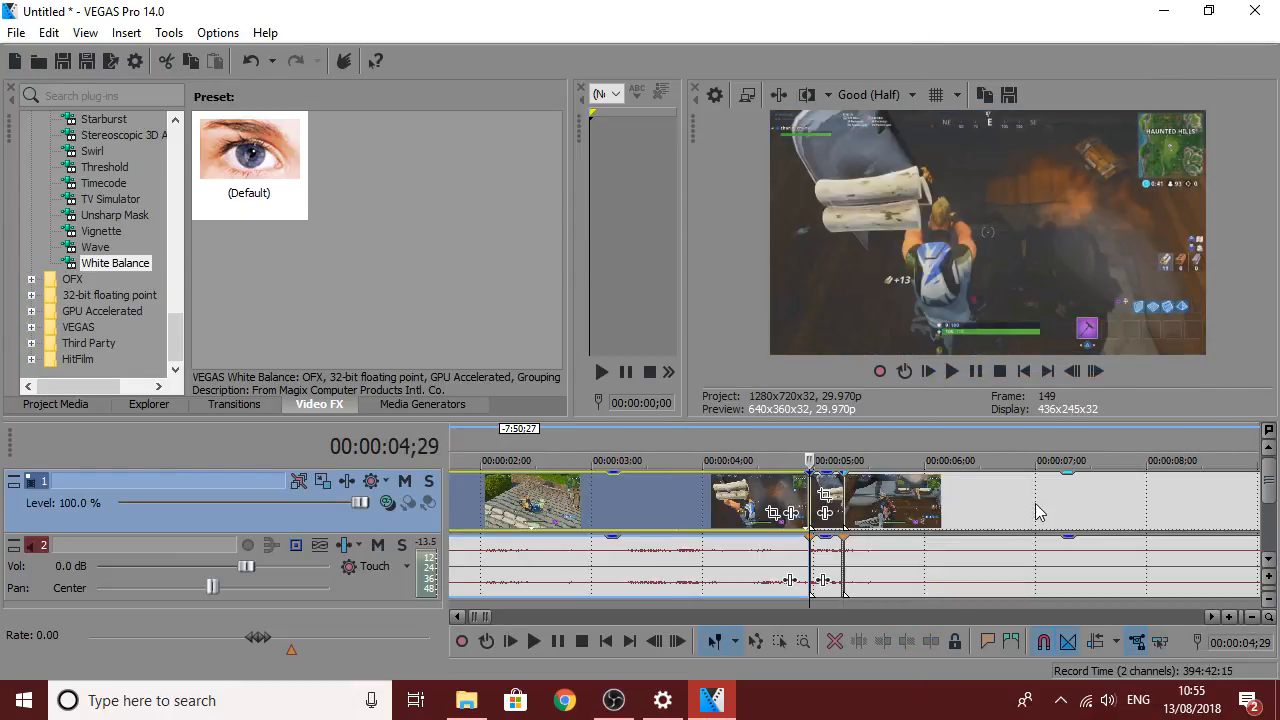
{"action": "right_click", "coordinate": [410, 521]}
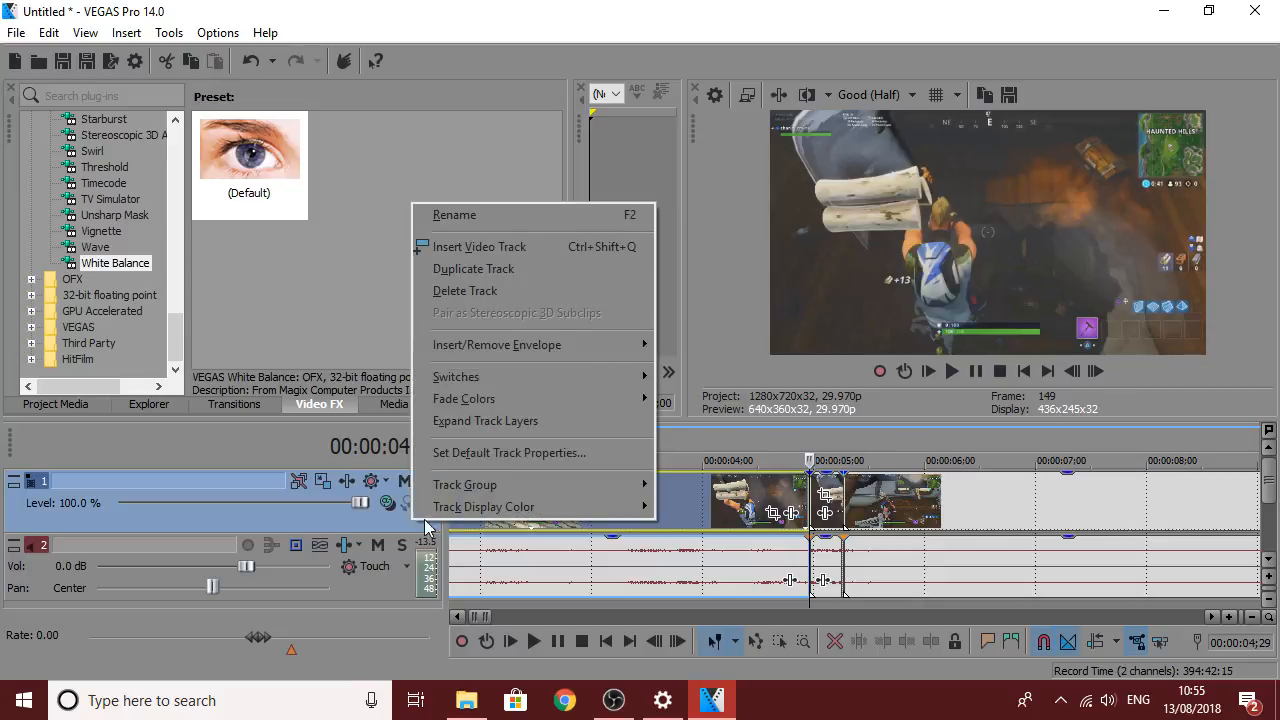
{"action": "left_click", "coordinate": [464, 249]}
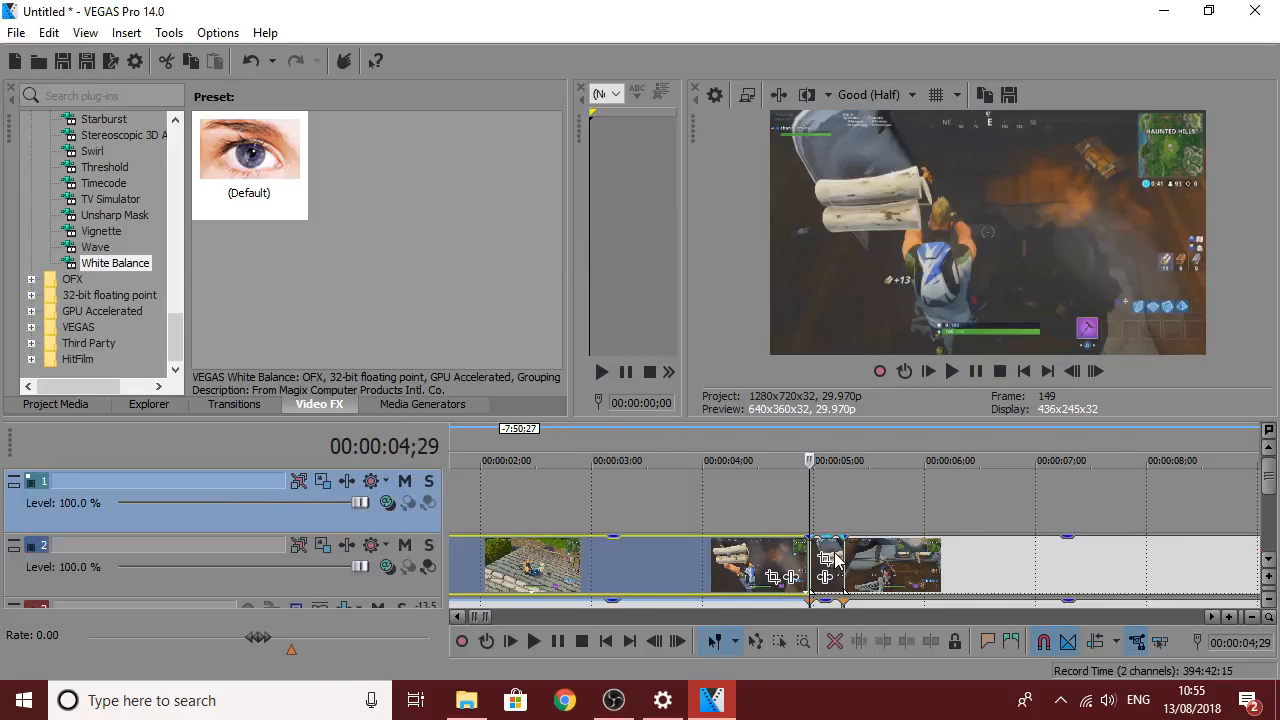
{"action": "left_click_drag", "start_coordinate": [836, 562], "coordinate": [823, 505]}
{"action": "left_click", "coordinate": [816, 496]}
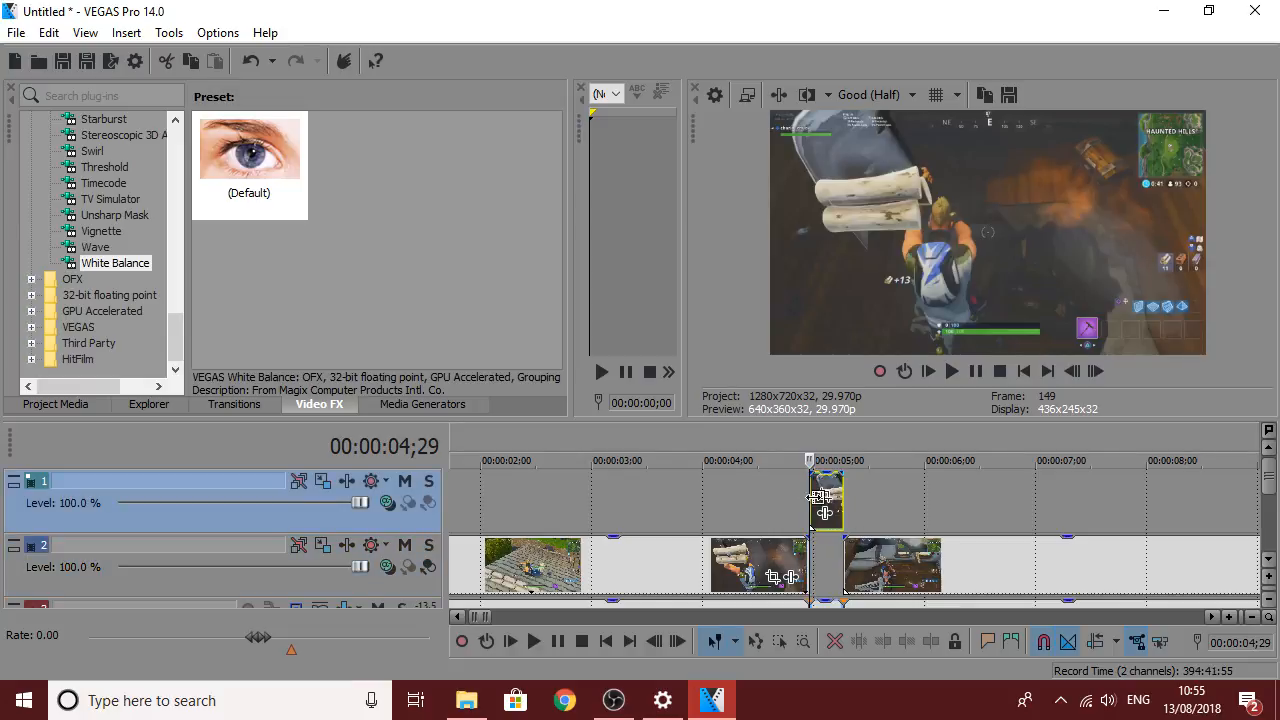
Play the timeline from 00:00:04;18 across the raised highlight segment to check that it runs through.
{"action": "key", "text": "Left"}
{"action": "key", "text": "Left"}
{"action": "key", "text": "Left"}
{"action": "key", "text": "Left"}
{"action": "key", "text": "Left"}
{"action": "key", "text": "Left"}
{"action": "key", "text": "Left"}
{"action": "key", "text": "Left"}
{"action": "key", "text": "Left"}
{"action": "key", "text": "Left"}
{"action": "key", "text": "Left"}
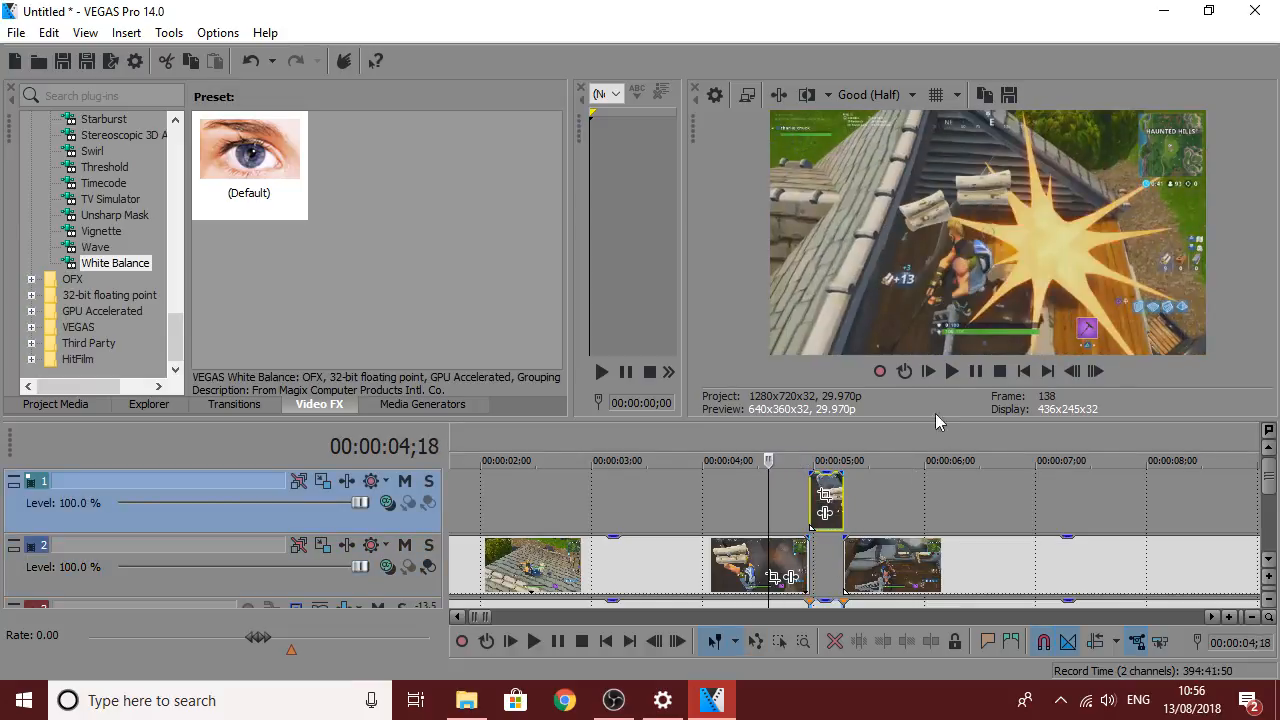
{"action": "left_click", "coordinate": [952, 371]}
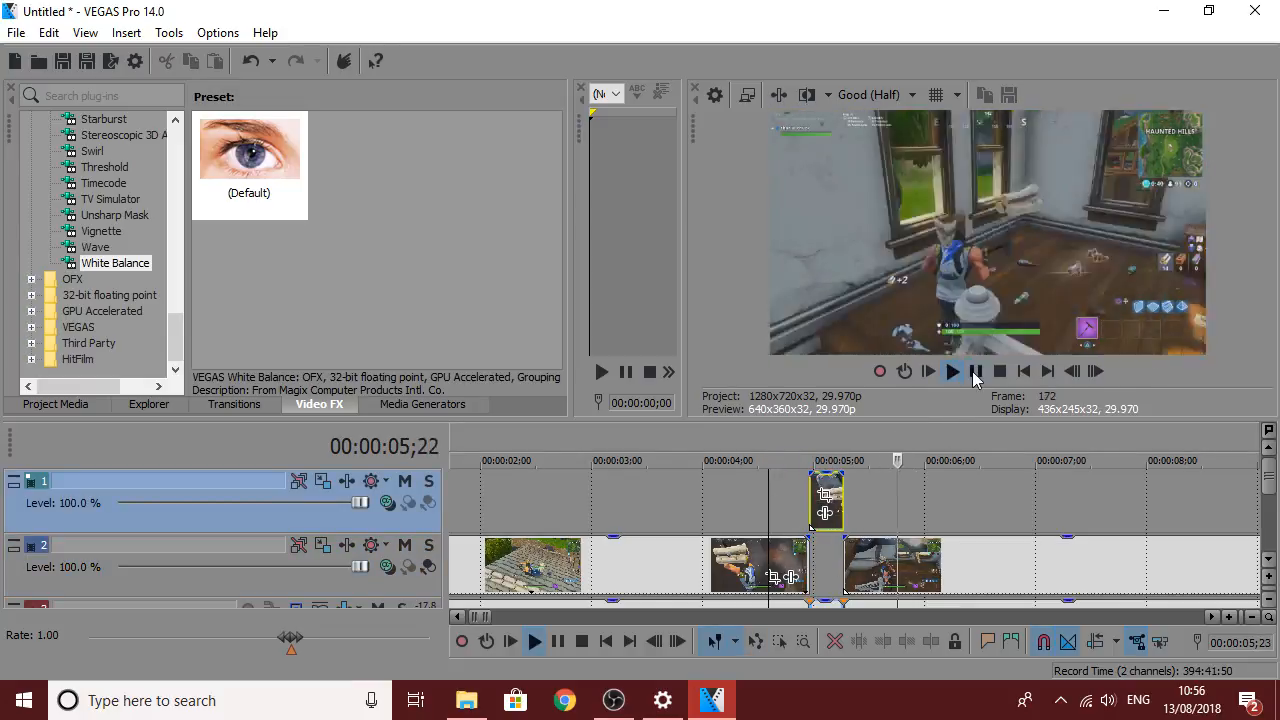
{"action": "left_click", "coordinate": [976, 372]}
Place the playhead at the highlight segment's start, 00:00:04;29, and open Track Motion for the new video track.
{"action": "left_click", "coordinate": [808, 478]}
{"action": "scroll", "coordinate": [830, 505], "scroll_direction": "up", "scroll_amount": 5}
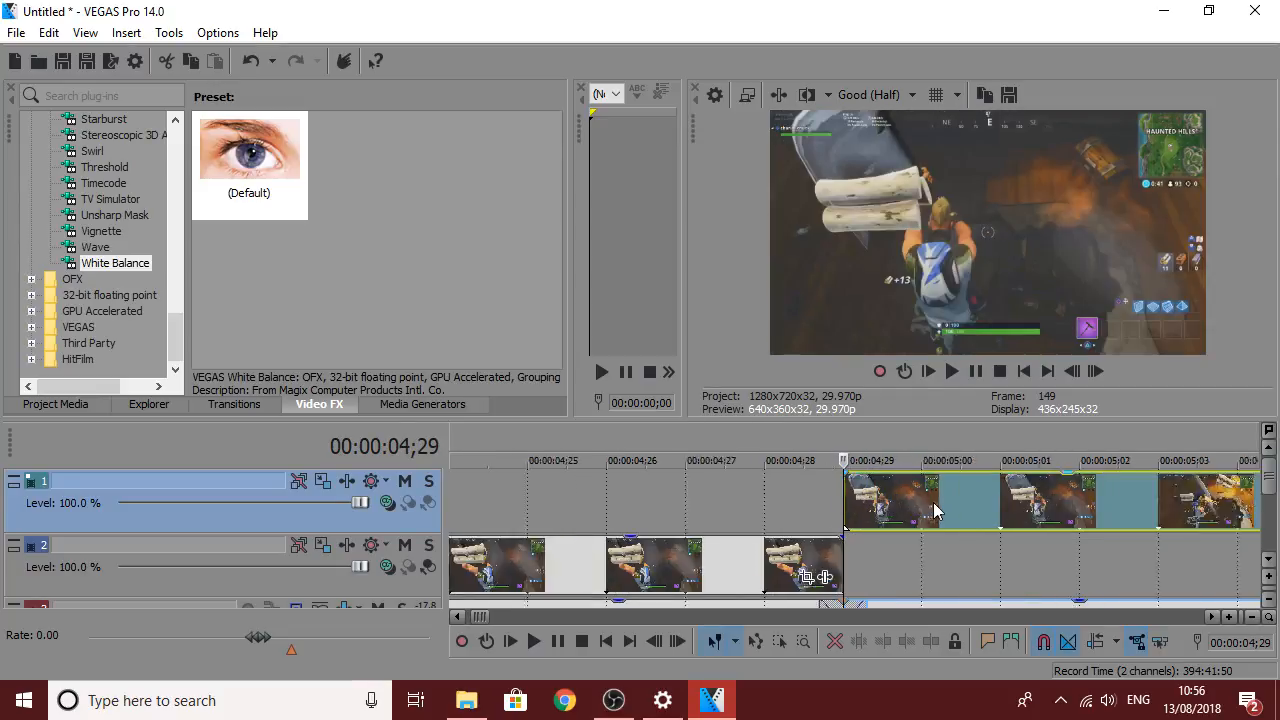
{"action": "key", "text": "Left"}
{"action": "left_click", "coordinate": [853, 494]}
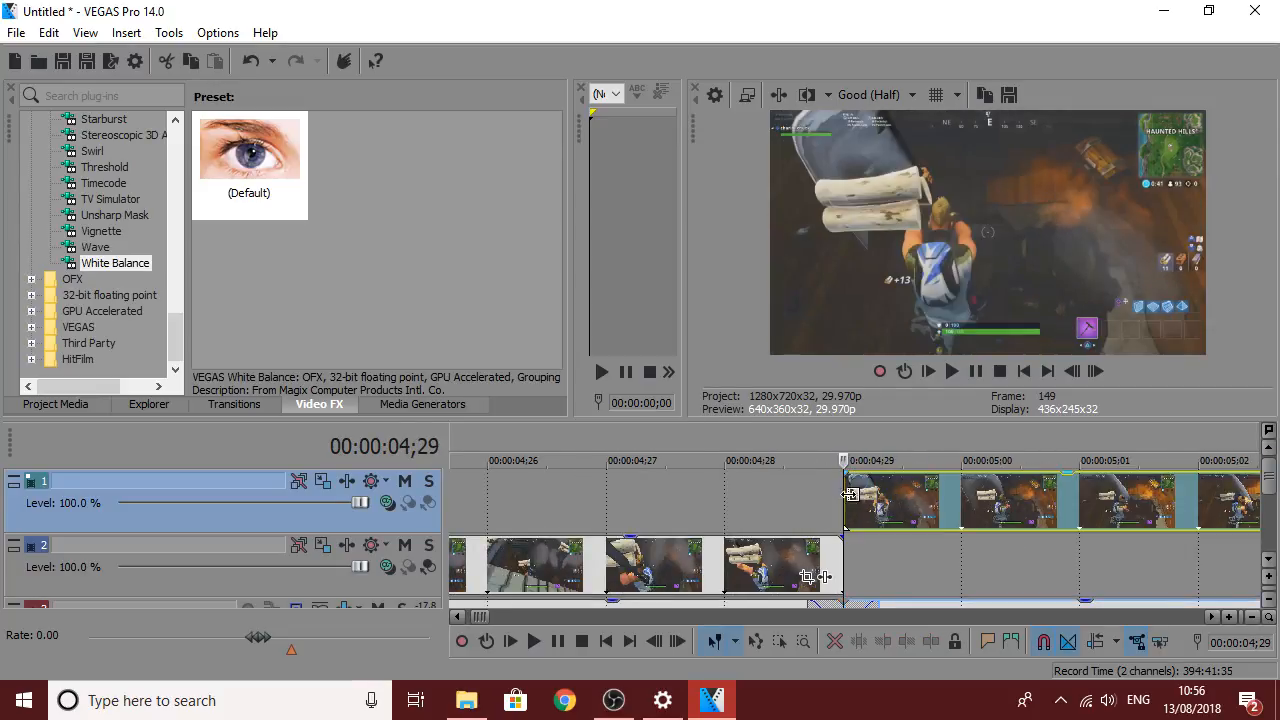
{"action": "scroll", "coordinate": [847, 492], "scroll_direction": "down", "scroll_amount": 5}
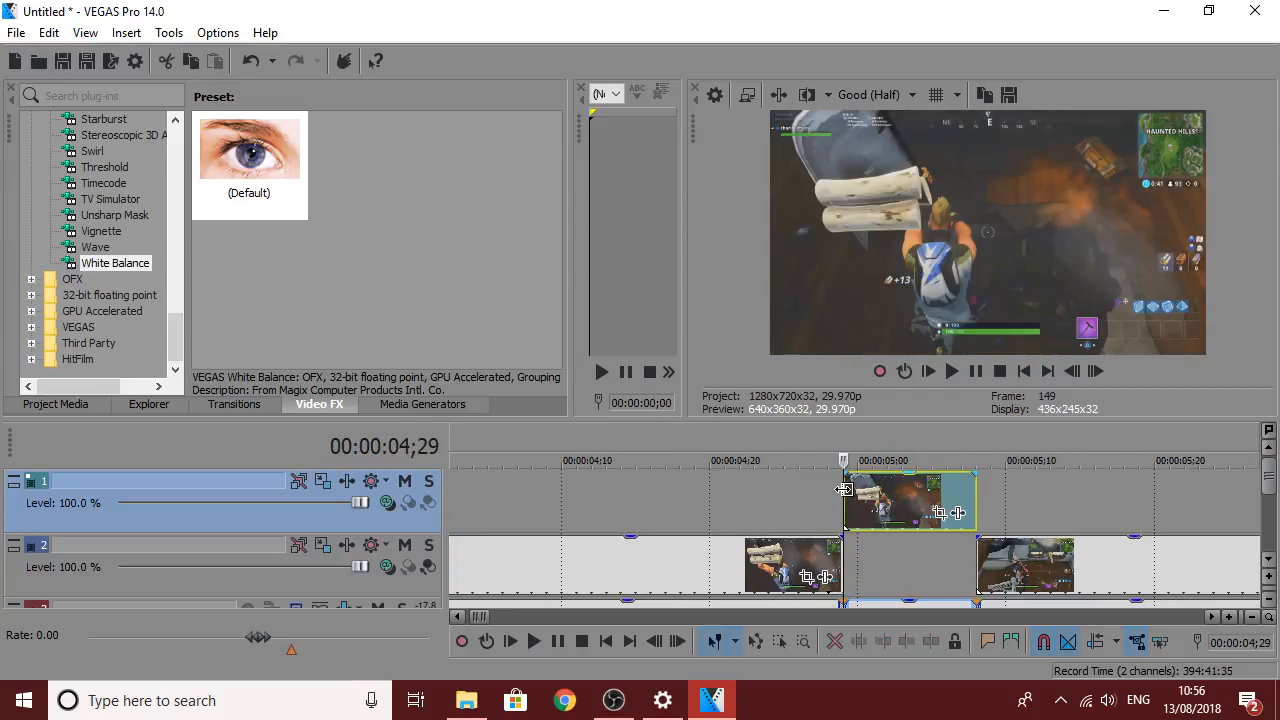
{"action": "left_click", "coordinate": [322, 482]}
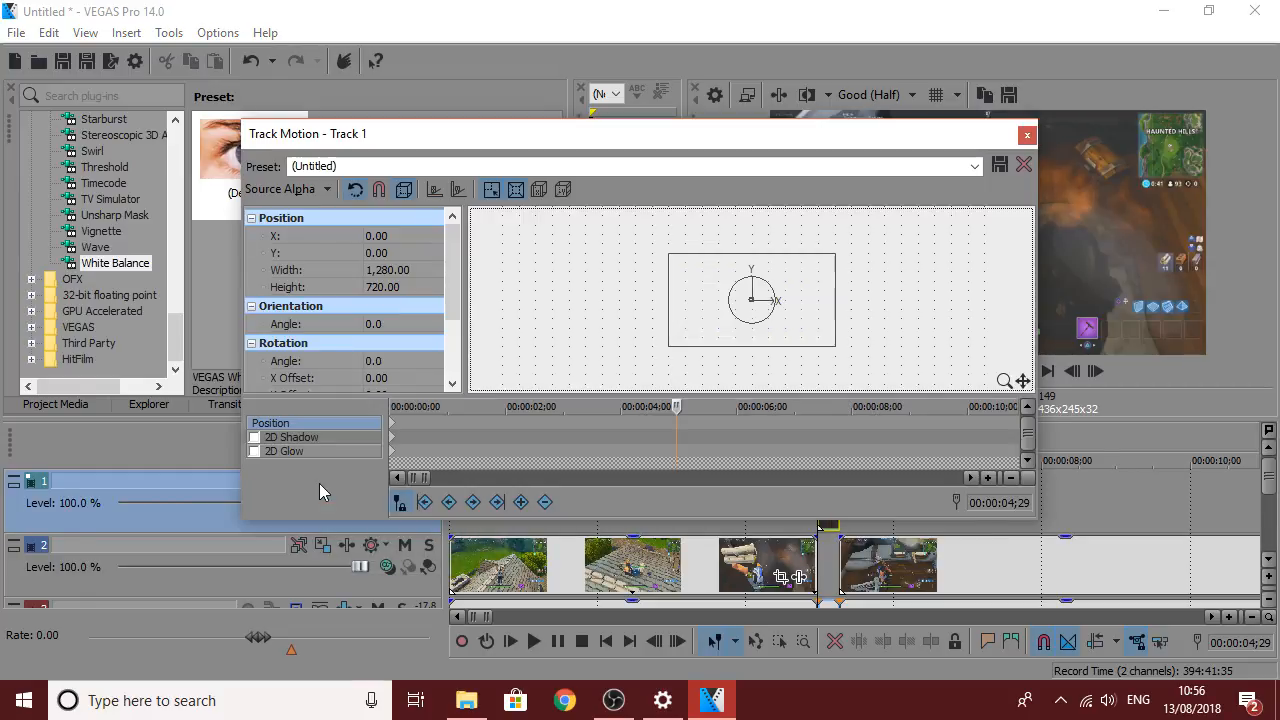
{"action": "left_click_drag", "start_coordinate": [660, 133], "coordinate": [785, 132]}
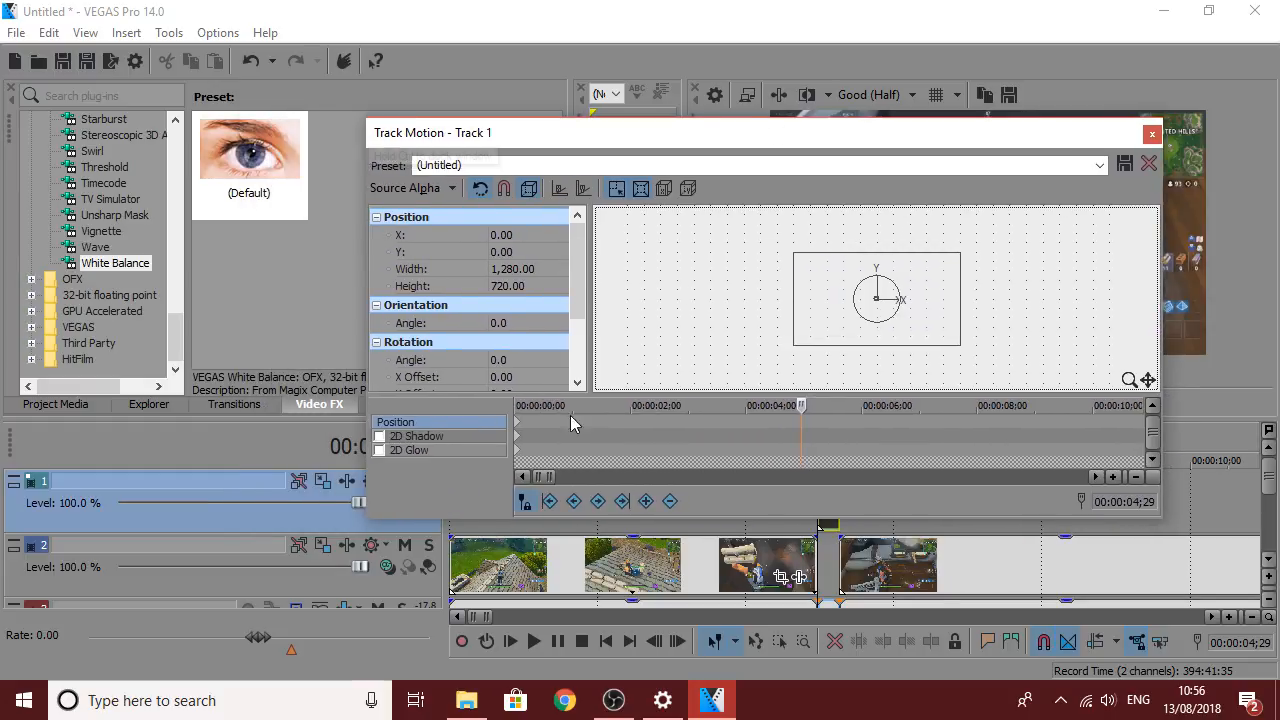
{"action": "left_click", "coordinate": [523, 502]}
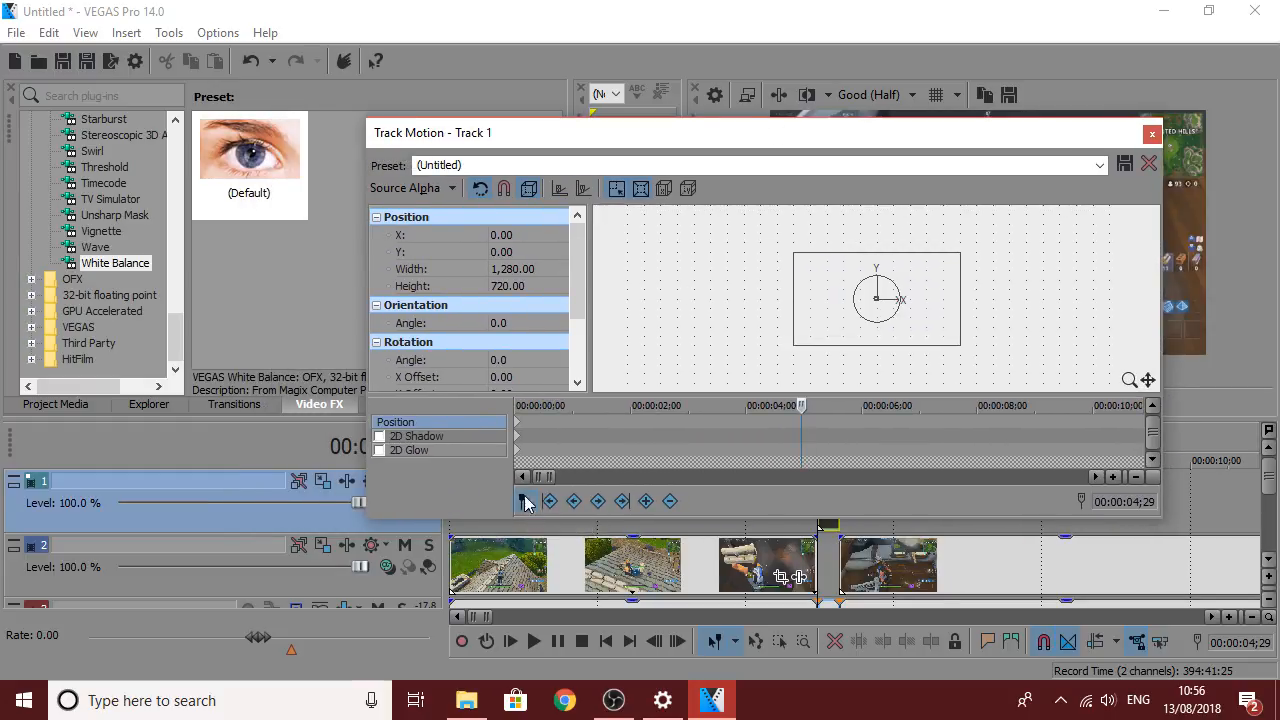
{"action": "left_click_drag", "start_coordinate": [801, 133], "coordinate": [690, 240]}
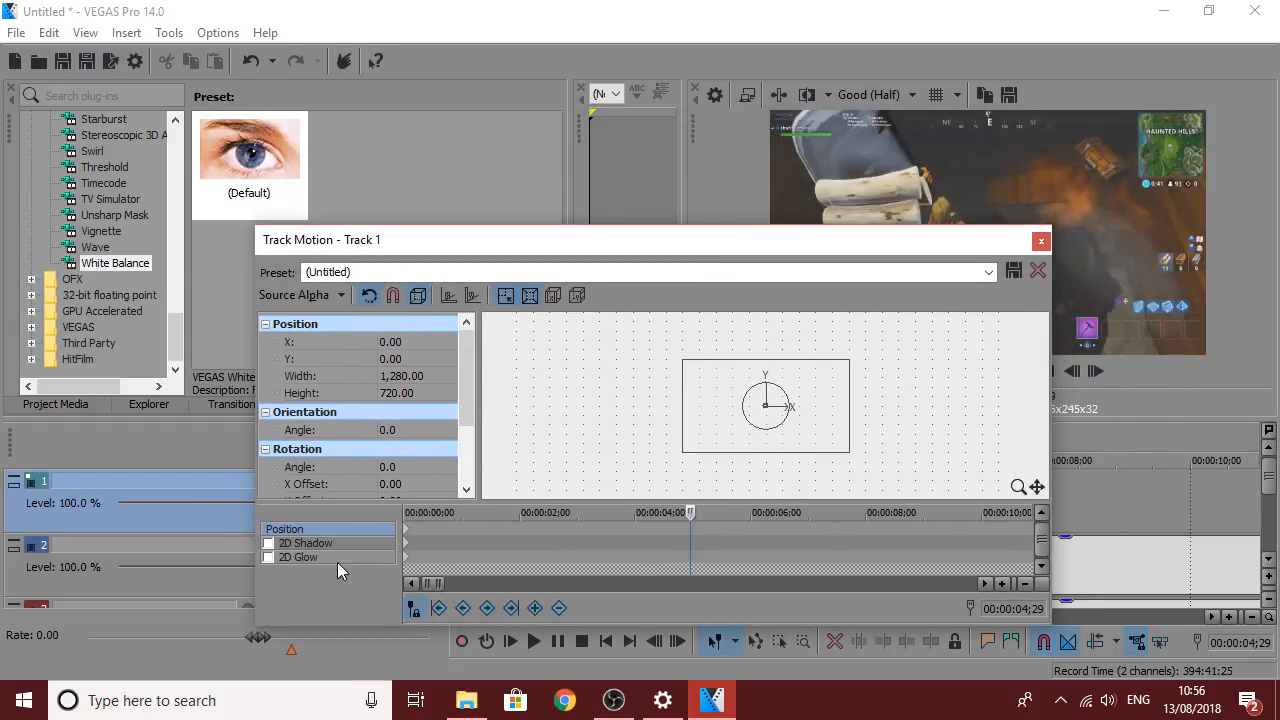
At 00:00:04;29, enlarge the track frame to about 3,195 × 1,797 and offset it to about X -821, Y -469 to centre the chest.
{"action": "left_click", "coordinate": [812, 415]}
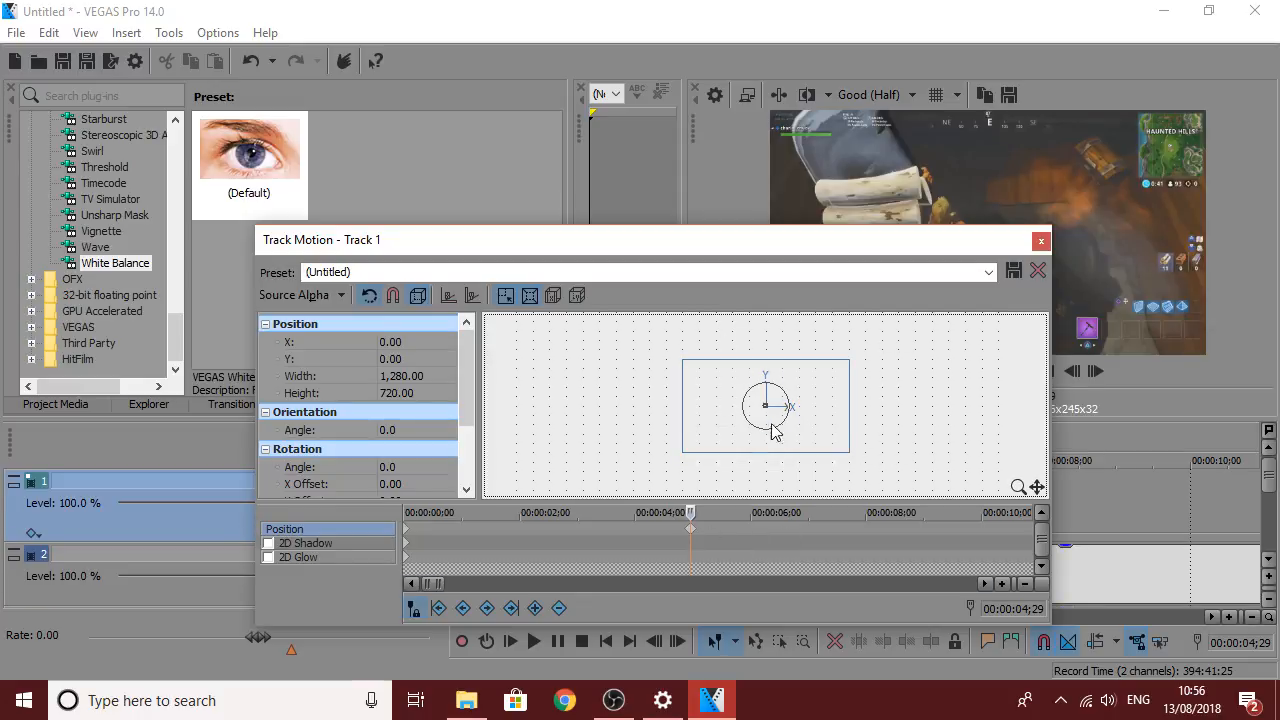
{"action": "left_click_drag", "start_coordinate": [849, 455], "coordinate": [908, 487]}
{"action": "scroll", "coordinate": [900, 478], "scroll_direction": "down", "scroll_amount": 5}
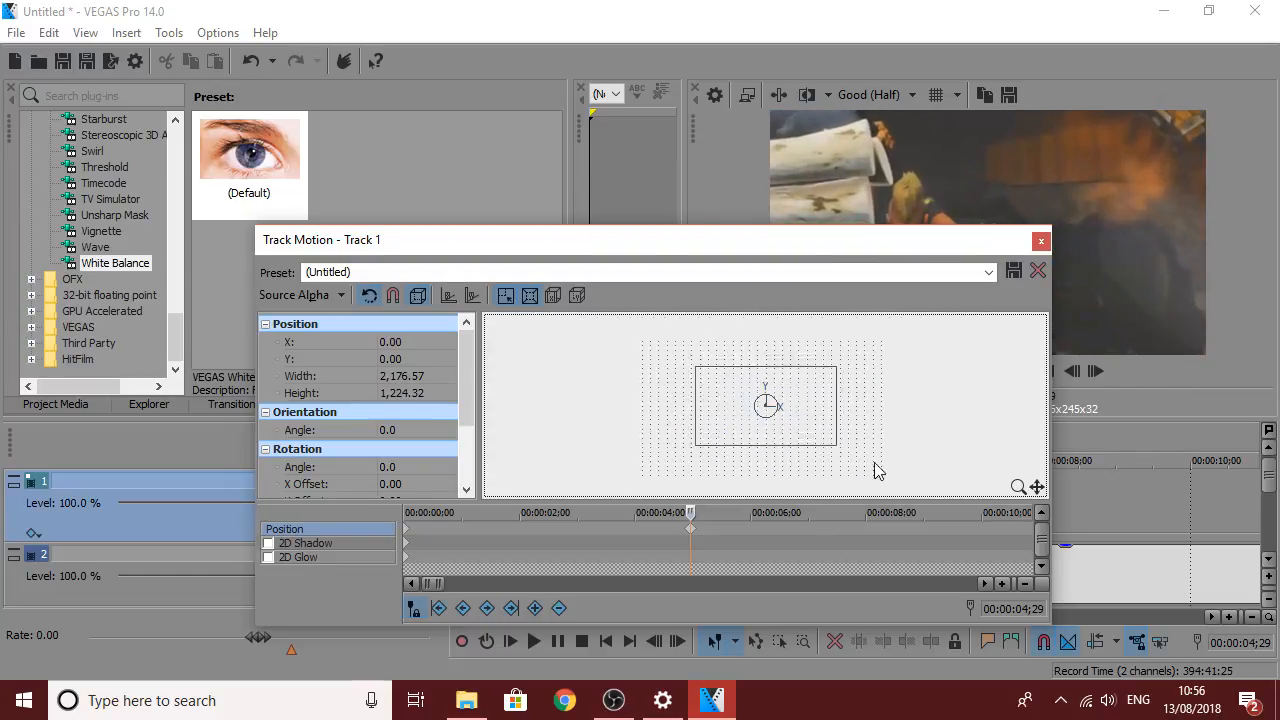
{"action": "left_click_drag", "start_coordinate": [813, 436], "coordinate": [785, 440]}
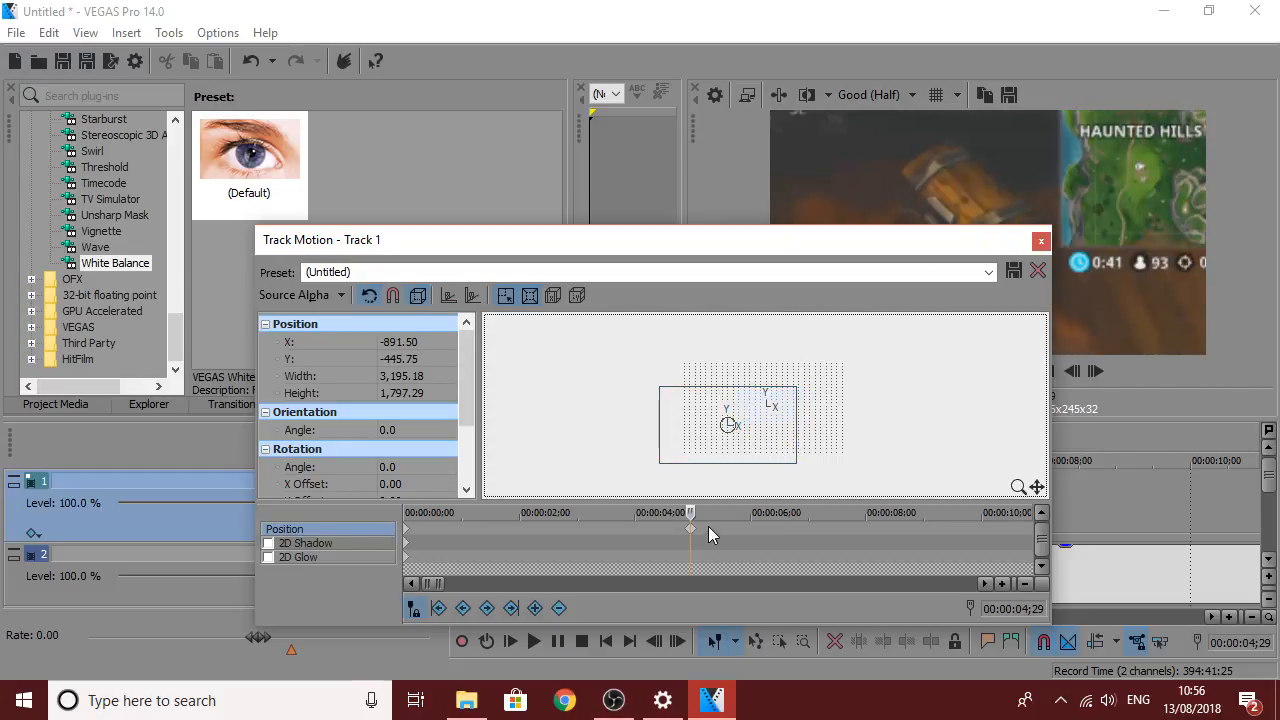
{"action": "left_click_drag", "start_coordinate": [921, 240], "coordinate": [558, 345]}
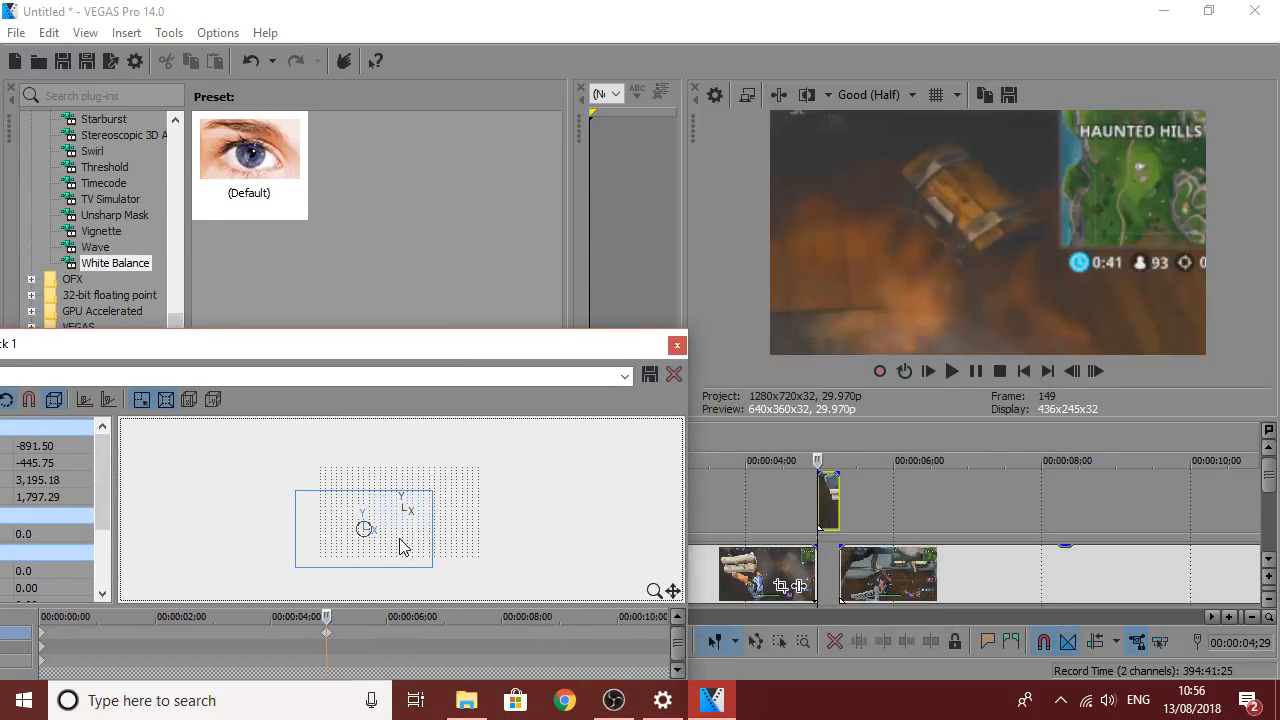
{"action": "left_click_drag", "start_coordinate": [399, 540], "coordinate": [401, 546]}
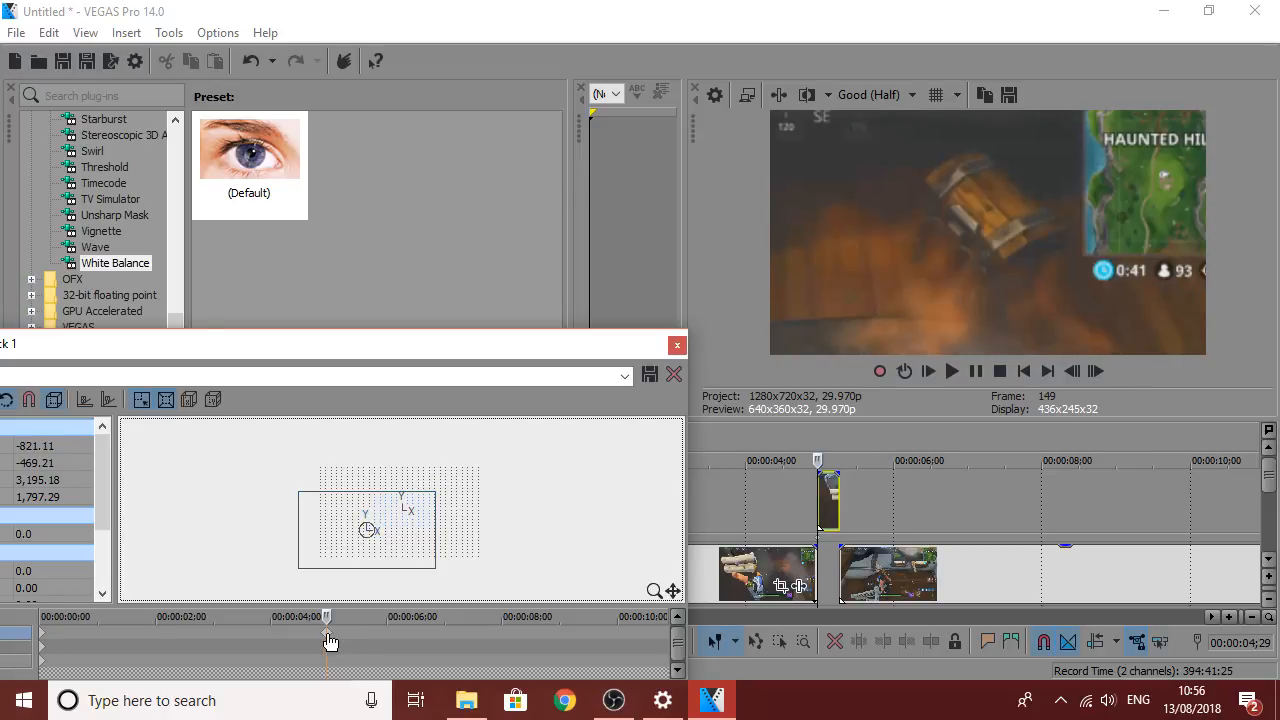
{"action": "left_click_drag", "start_coordinate": [345, 345], "coordinate": [550, 157]}
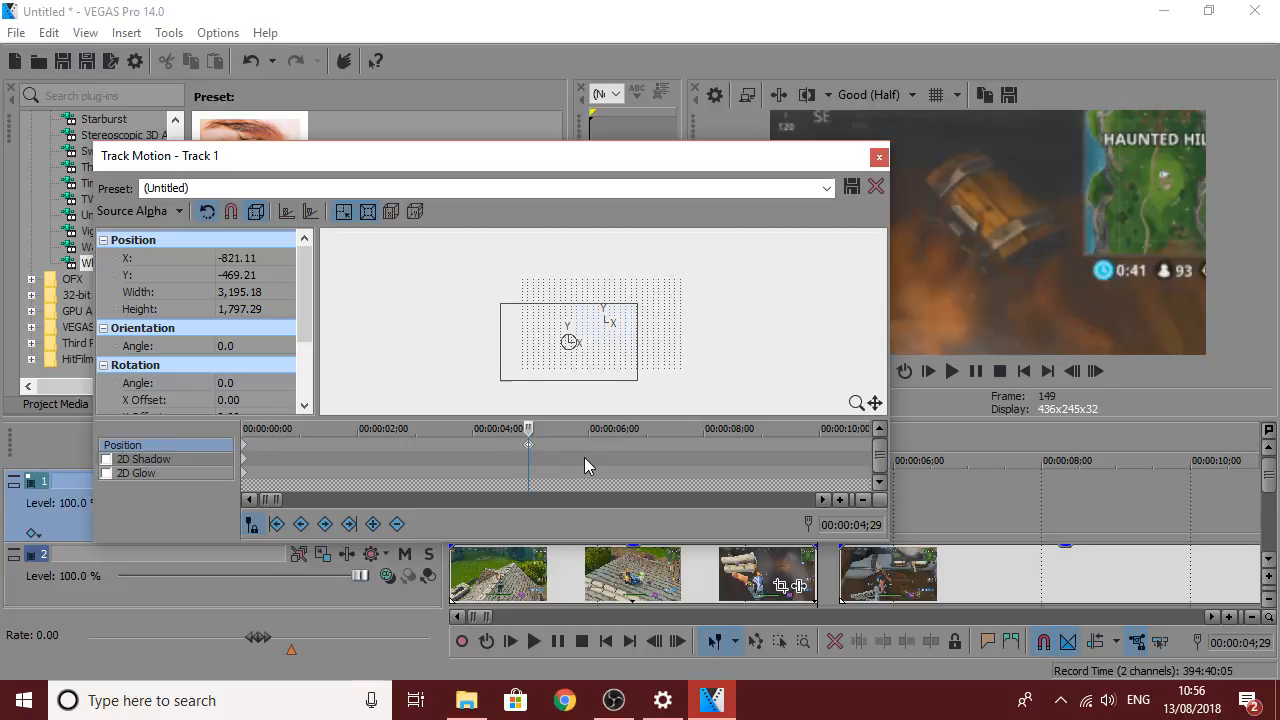
Add a position keyframe at 00:00:05;04 that moves the track frame to about X -938, Y -516.
{"action": "key", "text": "Right"}
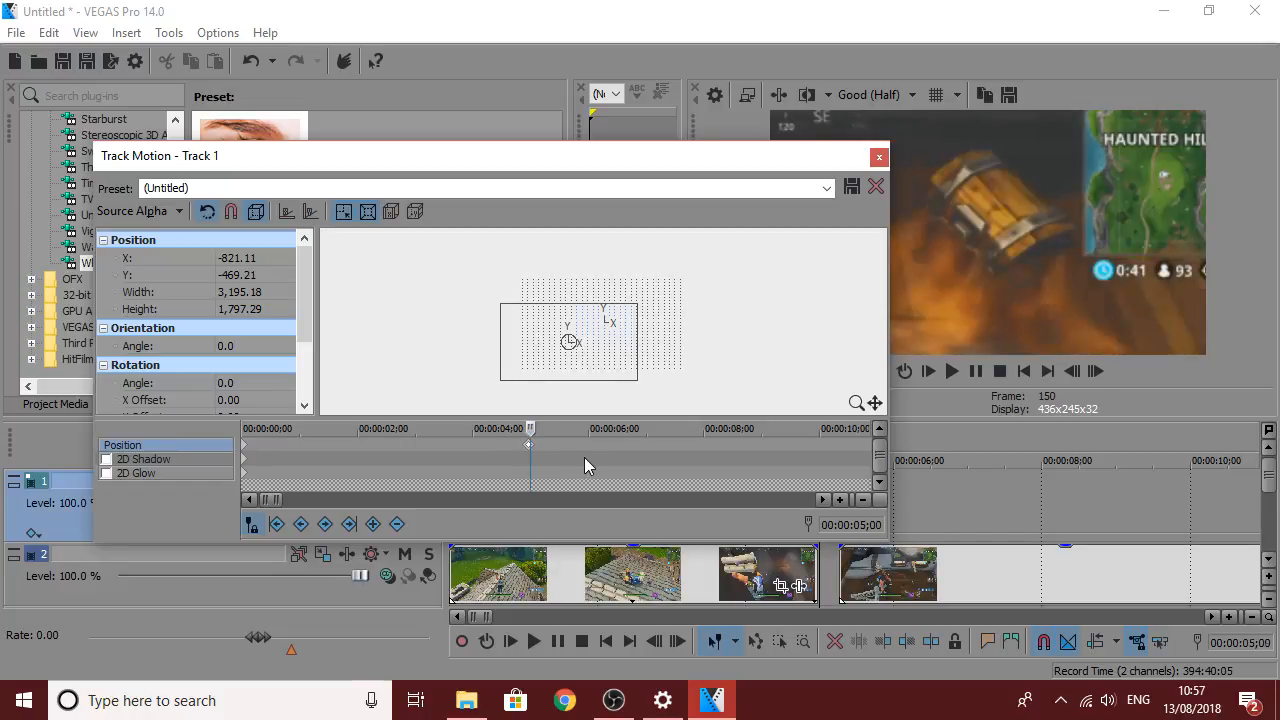
{"action": "key", "text": "Right"}
{"action": "key", "text": "Right"}
{"action": "key", "text": "Right"}
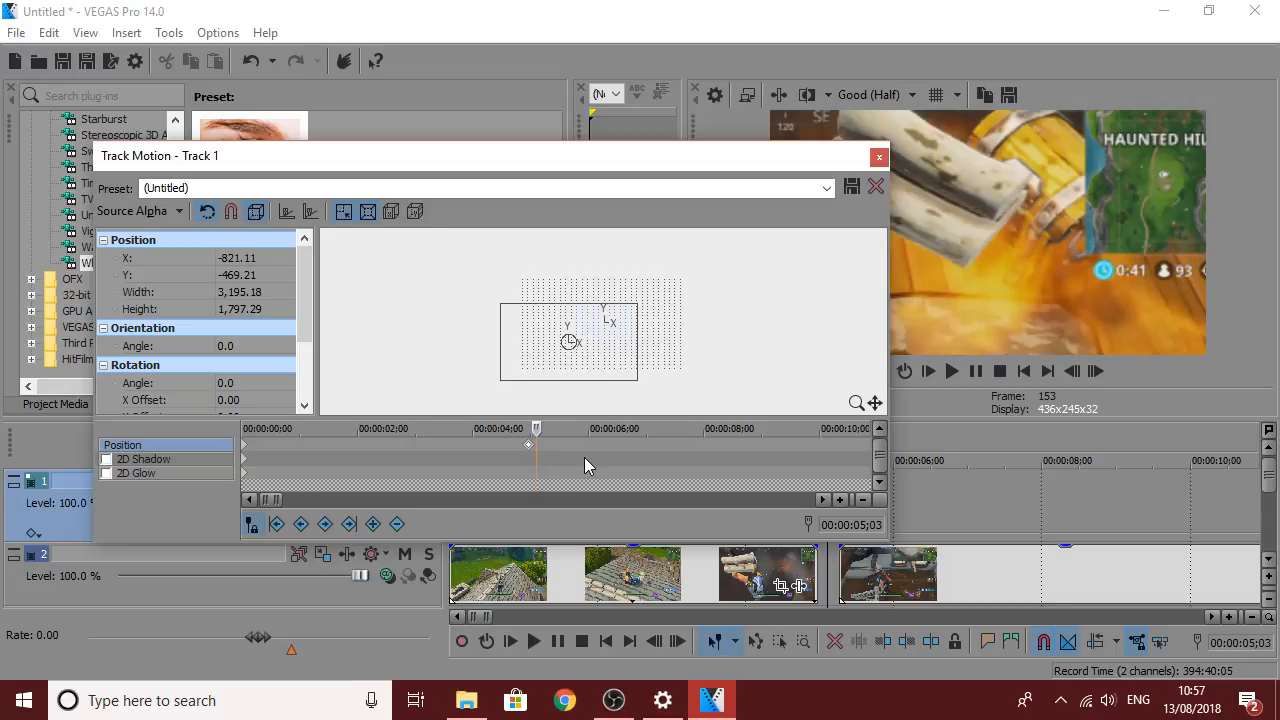
{"action": "key", "text": "Left"}
{"action": "key", "text": "Left"}
{"action": "key", "text": "Left"}
{"action": "key", "text": "Left"}
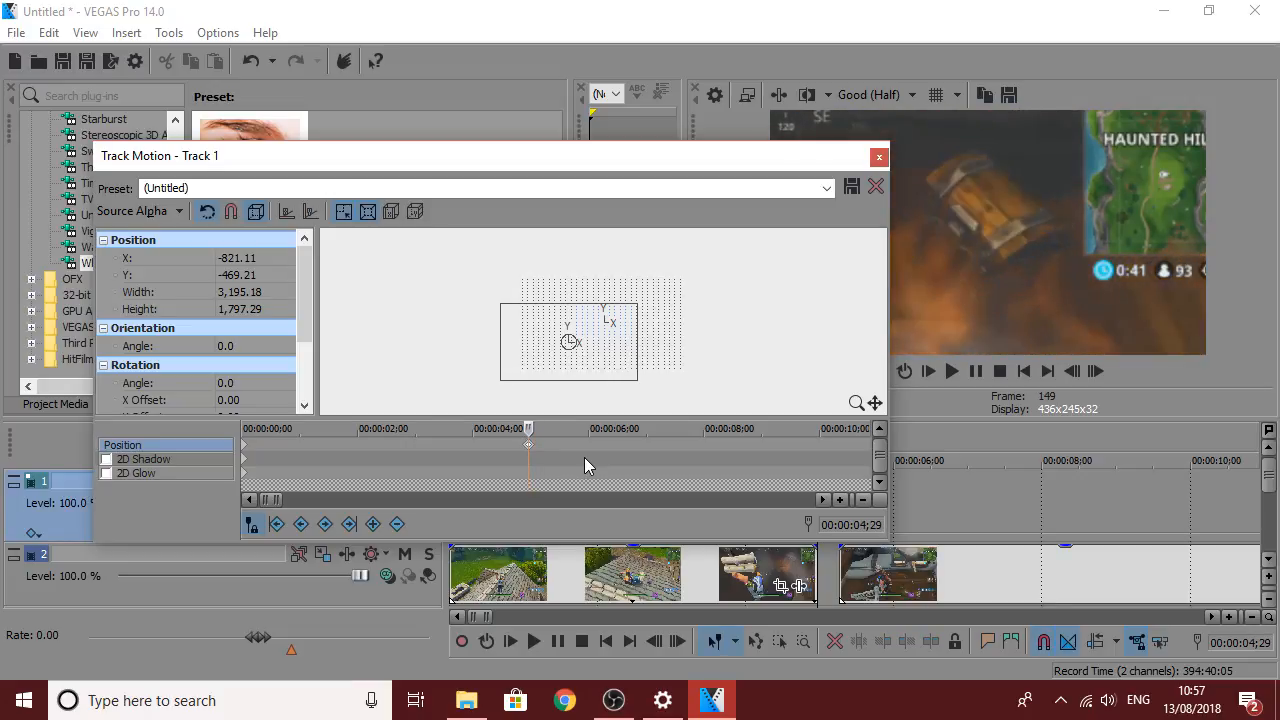
{"action": "key", "text": "Right"}
{"action": "key", "text": "Right"}
{"action": "key", "text": "Right"}
{"action": "key", "text": "Right"}
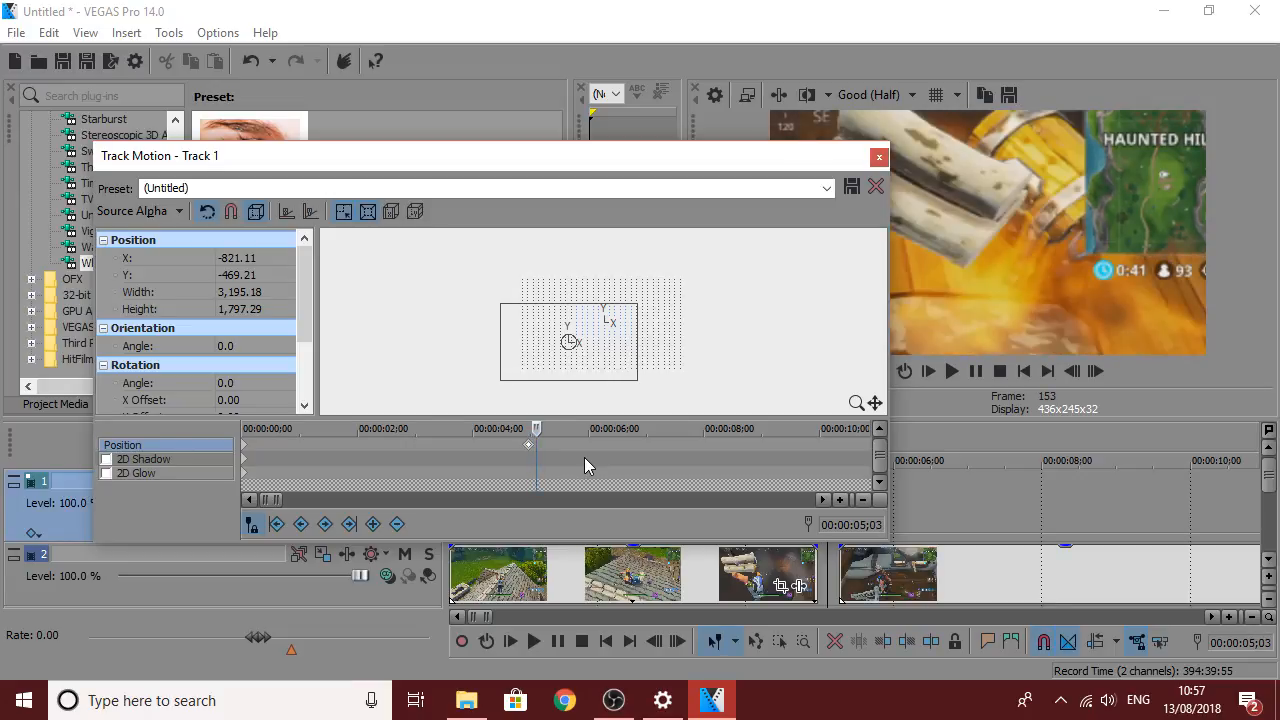
{"action": "key", "text": "Right"}
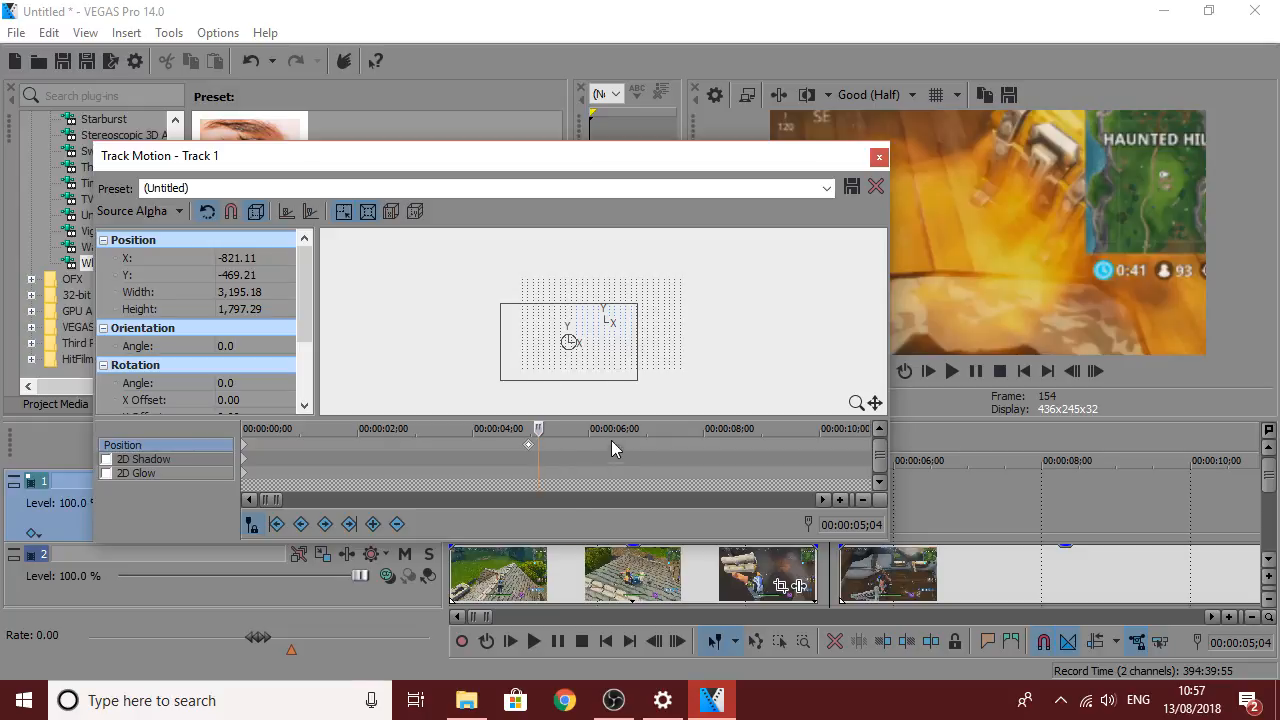
{"action": "scroll", "coordinate": [570, 457], "scroll_direction": "up", "scroll_amount": 5}
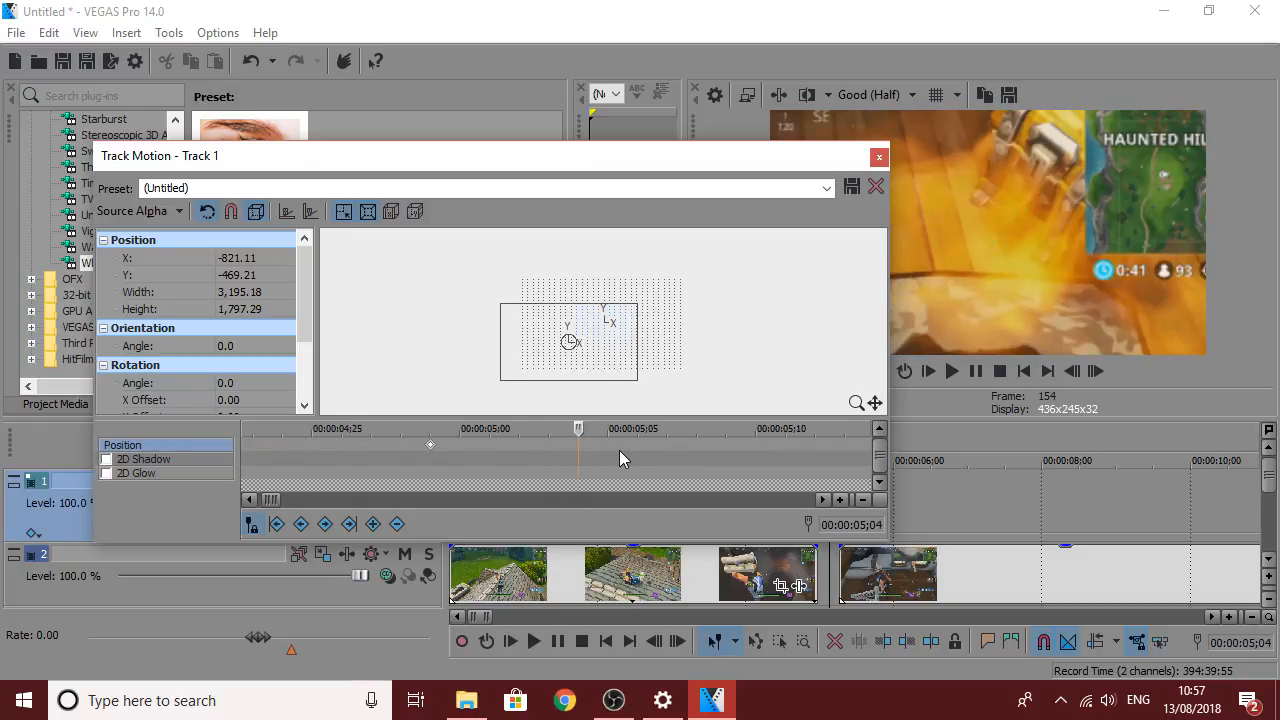
{"action": "left_click", "coordinate": [594, 368]}
{"action": "left_click_drag", "start_coordinate": [586, 370], "coordinate": [586, 369]}
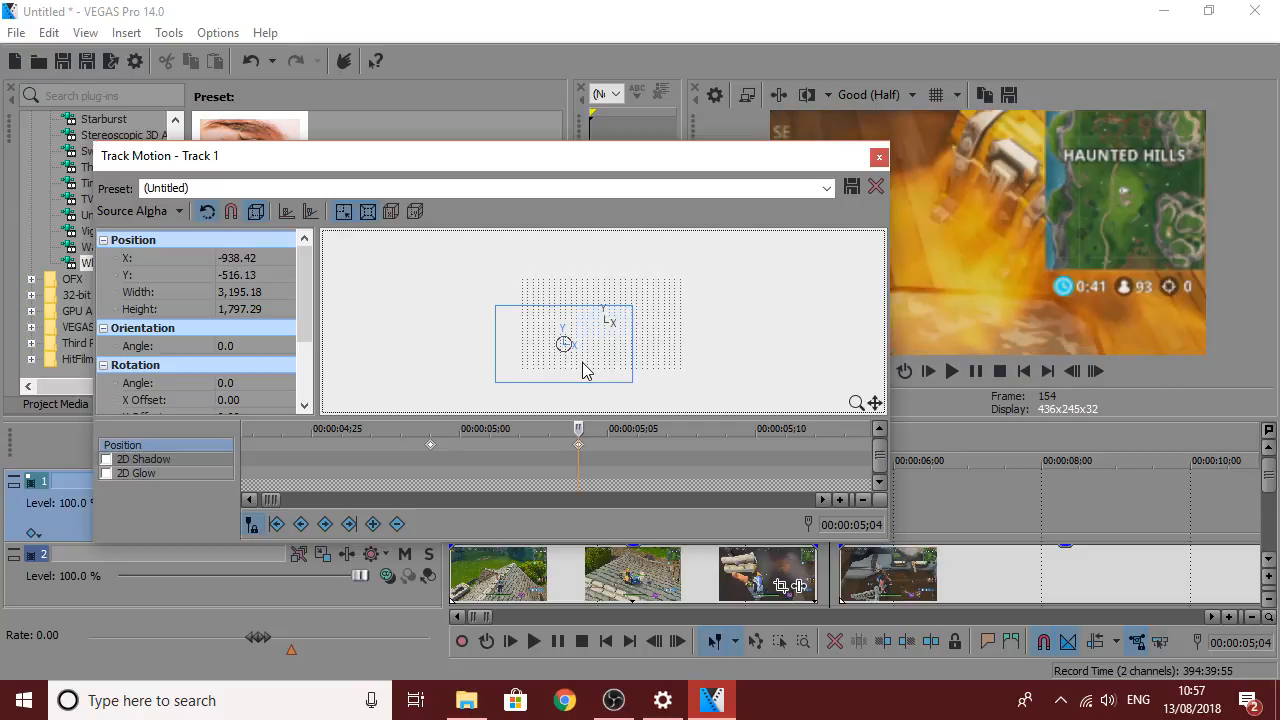
{"action": "left_click", "coordinate": [585, 452]}
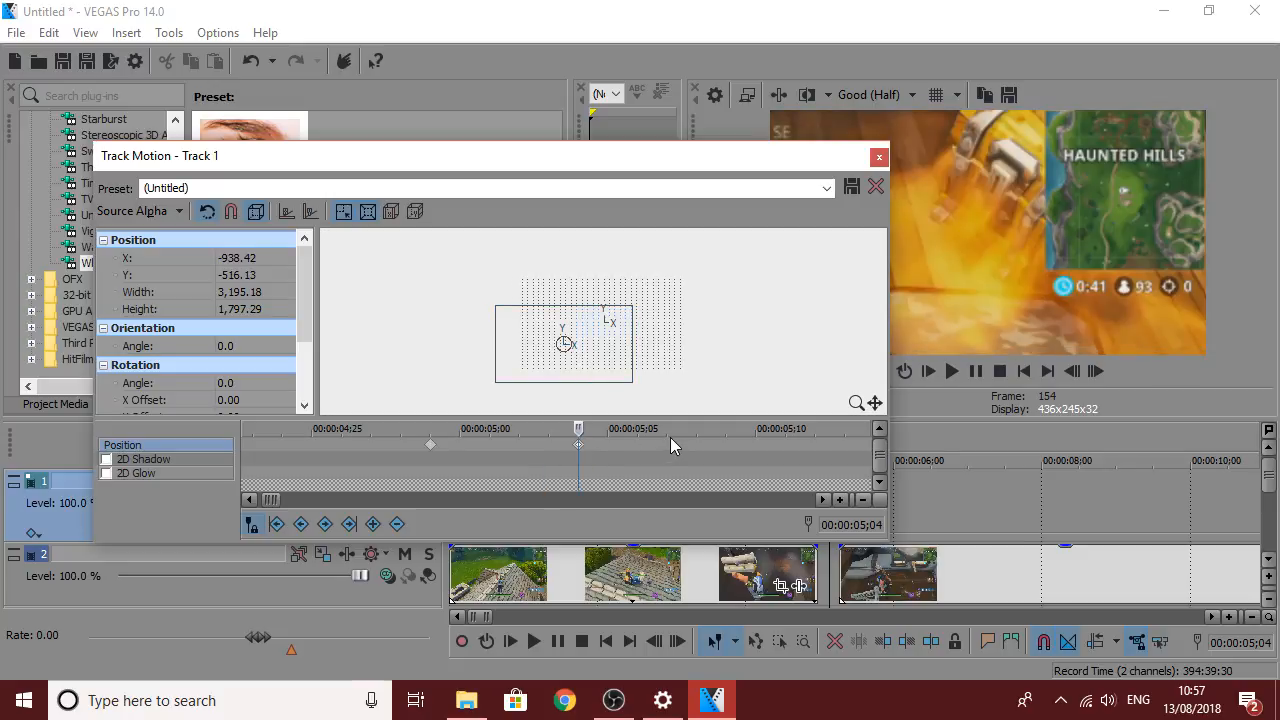
Add a position keyframe at 00:00:05;07 with the frame's Y at about -493, and close Track Motion.
{"action": "key", "text": "Right"}
{"action": "key", "text": "Right"}
{"action": "key", "text": "Right"}
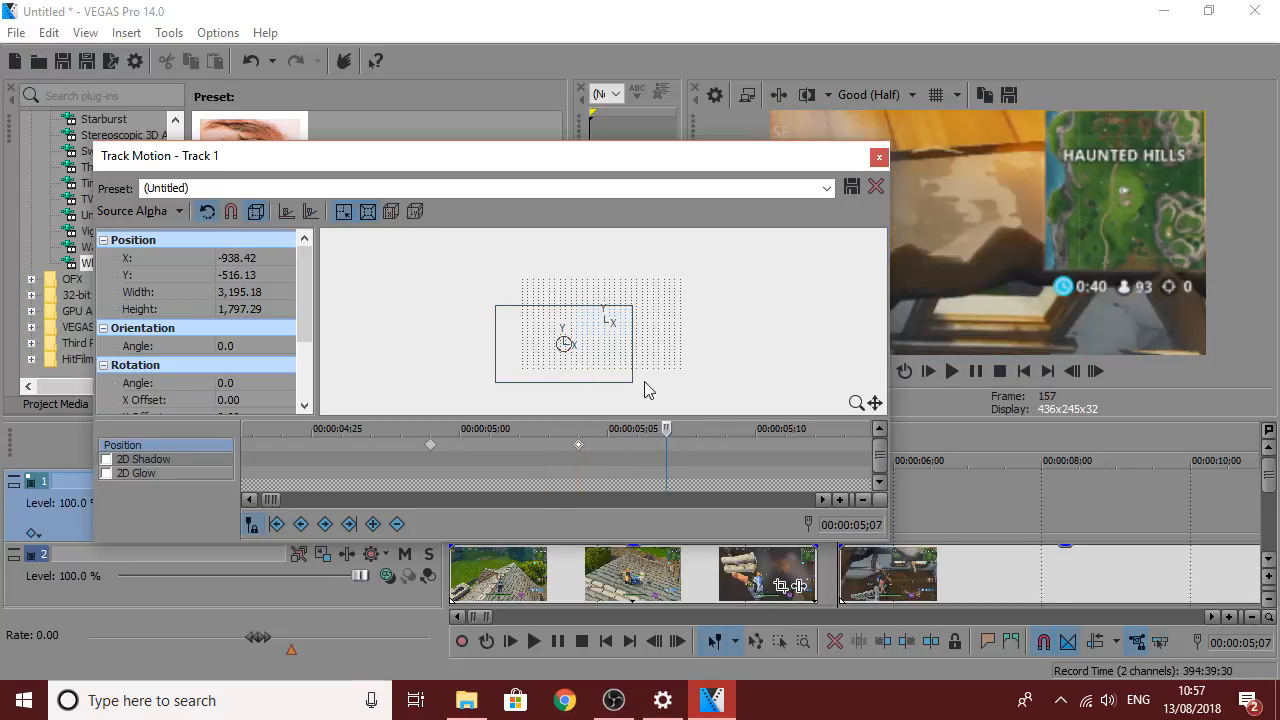
{"action": "left_click", "coordinate": [600, 341]}
{"action": "left_click_drag", "start_coordinate": [599, 335], "coordinate": [599, 334]}
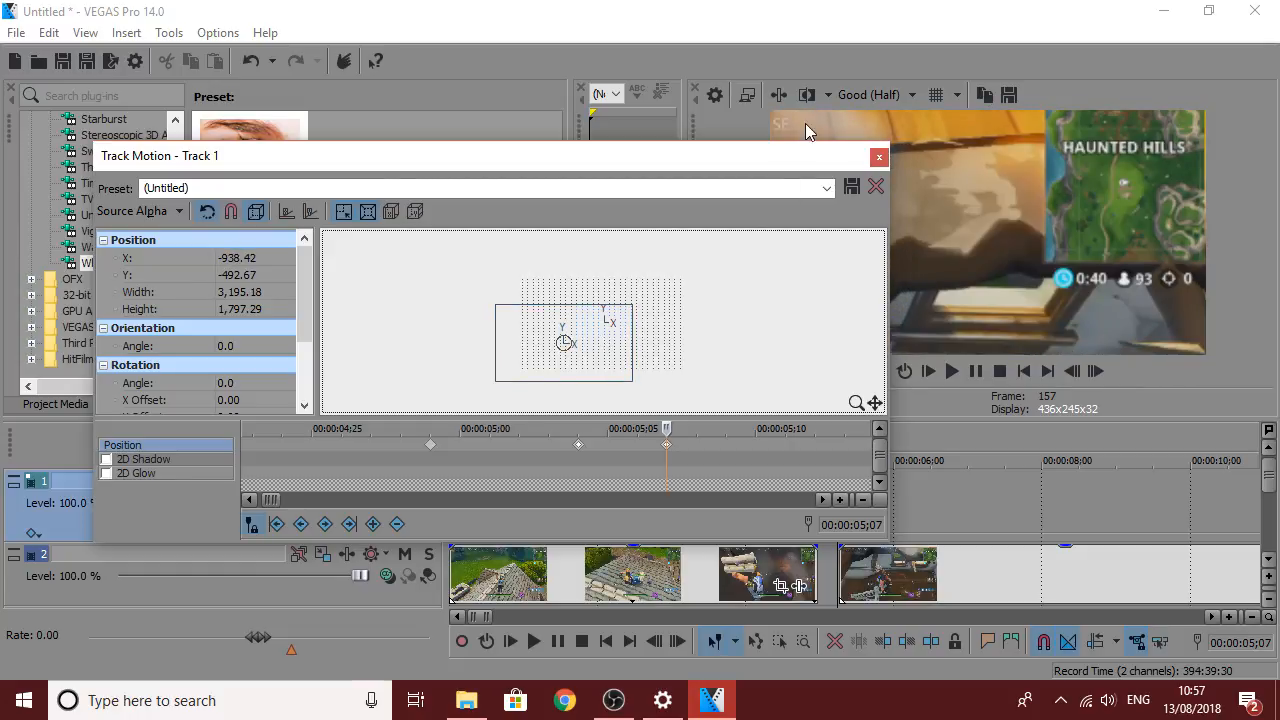
{"action": "left_click", "coordinate": [879, 158]}
Play the timeline from shortly before the highlight segment to check the zoom effect.
{"action": "key", "text": "Left"}
{"action": "key", "text": "Left"}
{"action": "key", "text": "Left"}
{"action": "key", "text": "Left"}
{"action": "key", "text": "Left"}
{"action": "key", "text": "Left"}
{"action": "key", "text": "Left"}
{"action": "key", "text": "Left"}
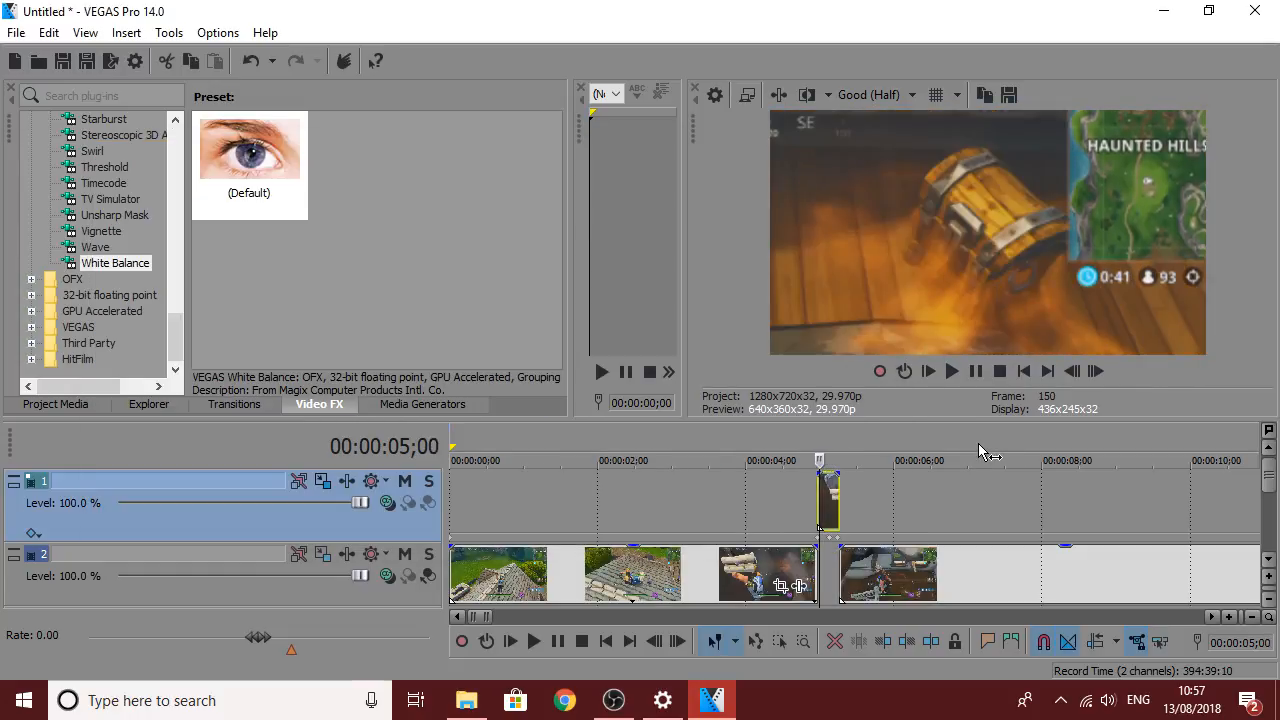
{"action": "key", "text": "Left"}
{"action": "key", "text": "Left"}
{"action": "key", "text": "Left"}
{"action": "key", "text": "Left"}
{"action": "key", "text": "Left"}
{"action": "key", "text": "Left"}
{"action": "key", "text": "Left"}
{"action": "key", "text": "Left"}
{"action": "key", "text": "Left"}
{"action": "key", "text": "Left"}
{"action": "left_click", "coordinate": [951, 378]}
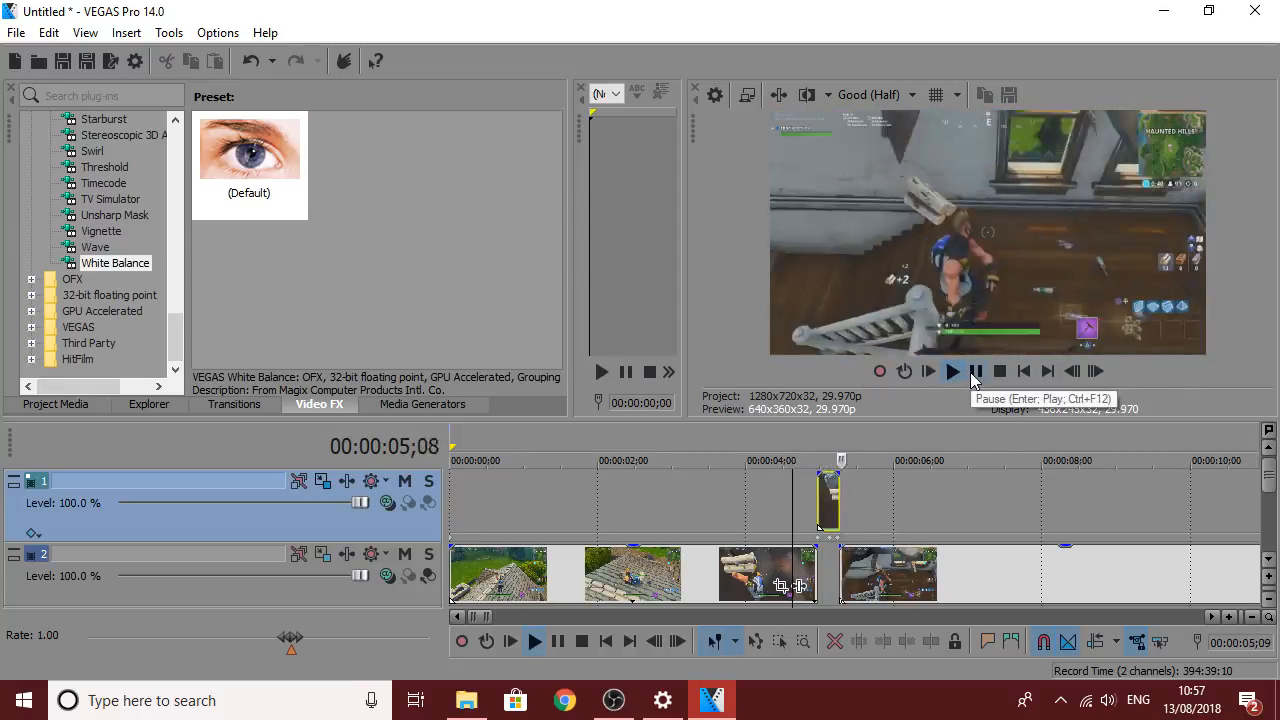
Examine the zoomed highlight segment on track 1 and the footage before it frame by frame, back to 00:00:04;16.
{"action": "left_click", "coordinate": [826, 502]}
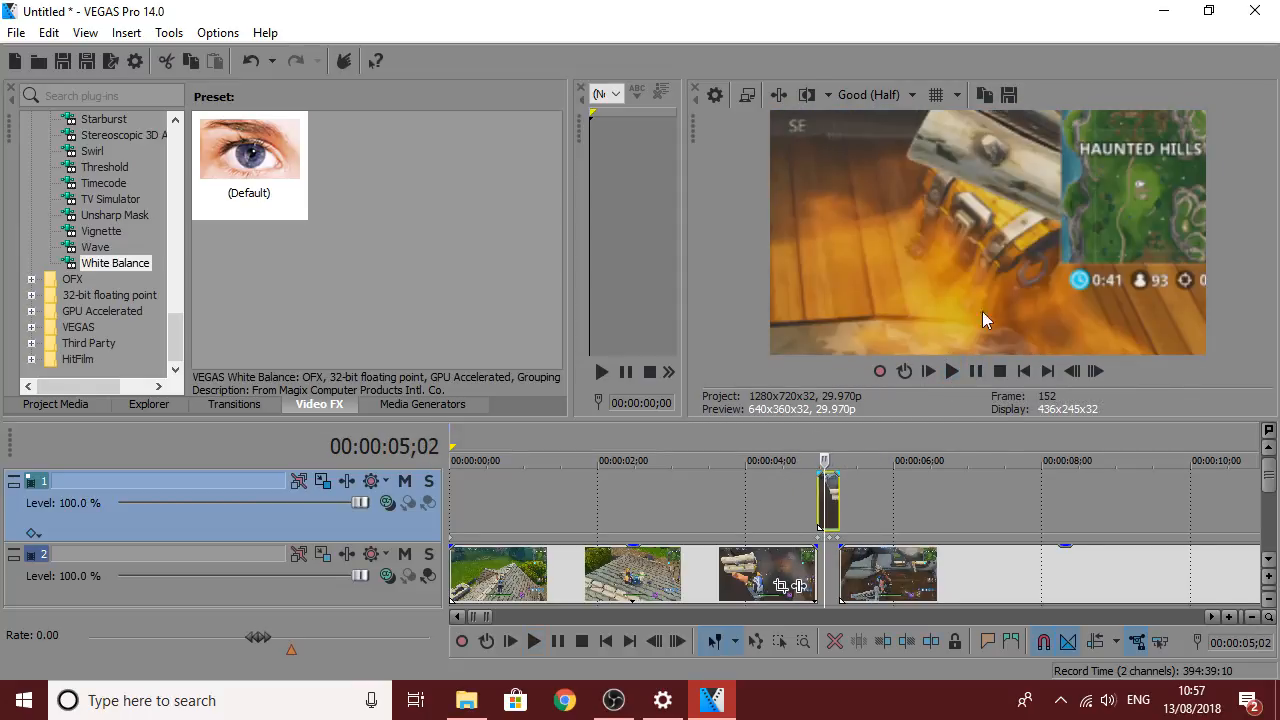
{"action": "key", "text": "Right"}
{"action": "key", "text": "Right"}
{"action": "key", "text": "Left"}
{"action": "key", "text": "Left"}
{"action": "key", "text": "Left"}
{"action": "key", "text": "Left"}
{"action": "key", "text": "Left"}
{"action": "key", "text": "Left"}
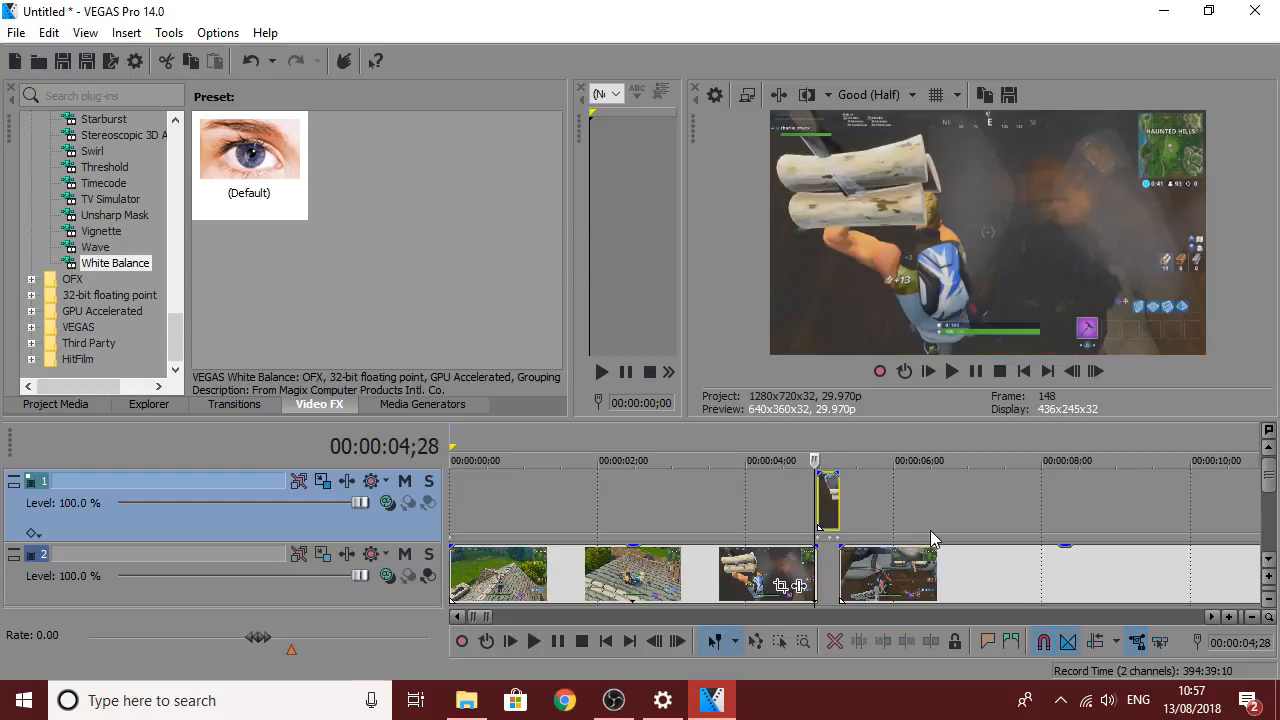
{"action": "key", "text": "Right"}
{"action": "key", "text": "Left"}
{"action": "key", "text": "Left"}
{"action": "key", "text": "Left"}
{"action": "key", "text": "Left"}
{"action": "key", "text": "Left"}
{"action": "key", "text": "Left"}
{"action": "key", "text": "Left"}
{"action": "key", "text": "Left"}
{"action": "key", "text": "Left"}
{"action": "key", "text": "Left"}
{"action": "key", "text": "Left"}
{"action": "key", "text": "Left"}
{"action": "key", "text": "Left"}
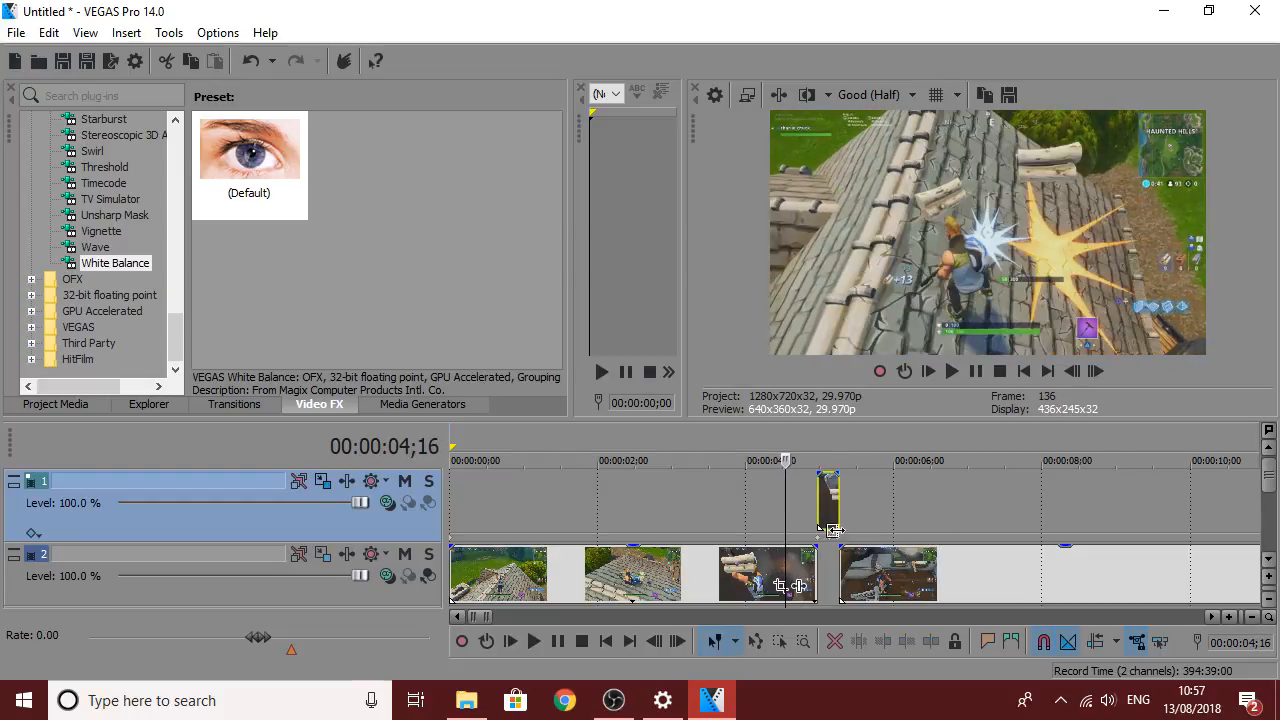
Try deleting the highlight segment from track 1, and undo the deletion.
{"action": "right_click", "coordinate": [819, 497]}
{"action": "left_click", "coordinate": [880, 502]}
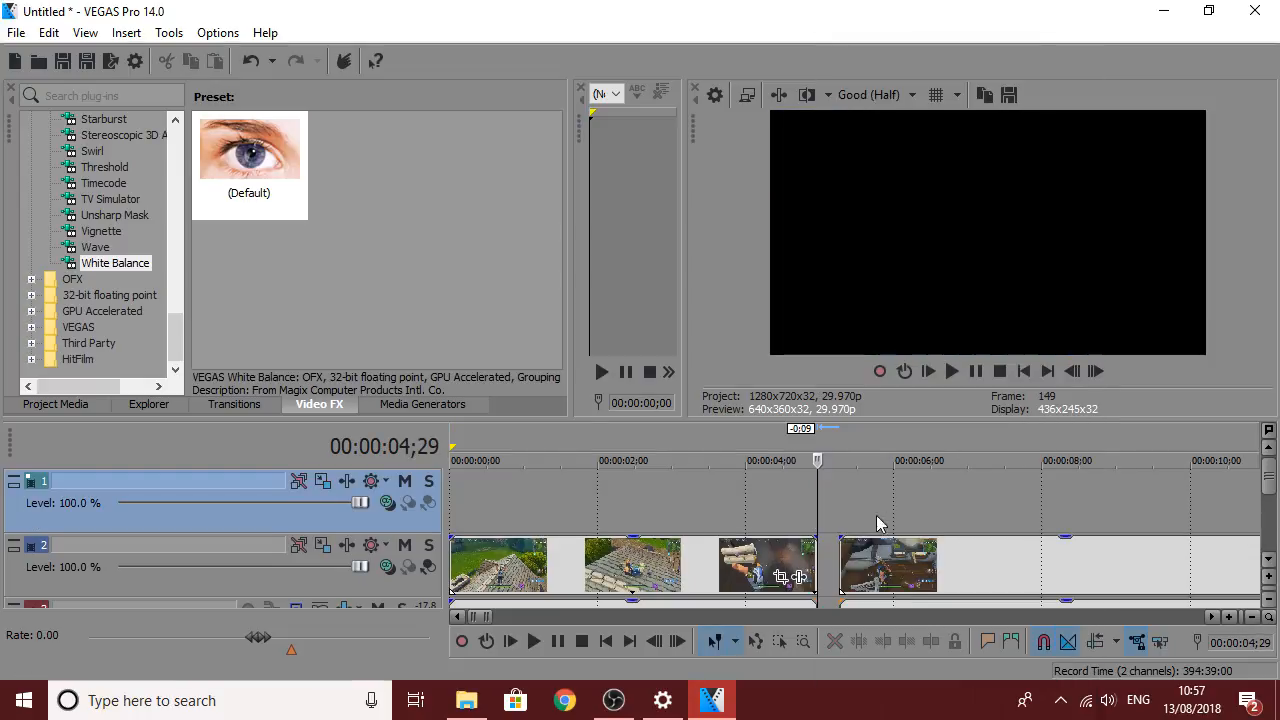
{"action": "key", "text": "ctrl+z"}
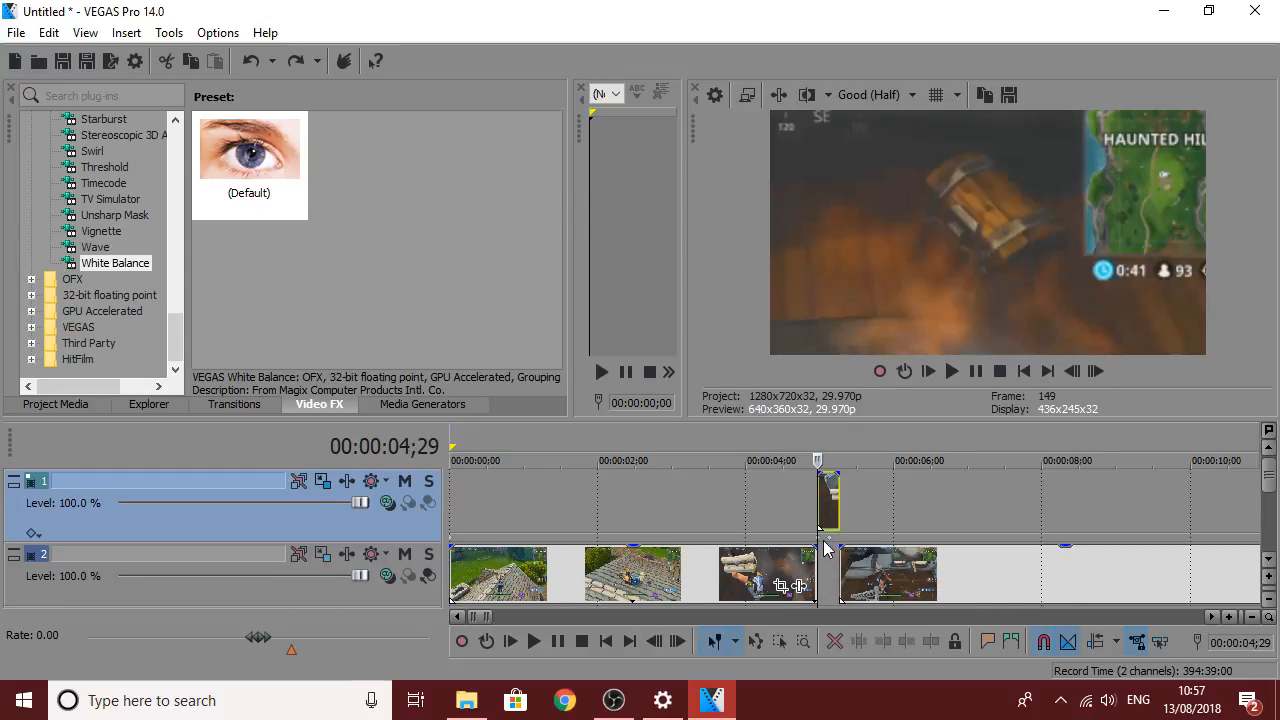
Delete track 1's Track Motion keyframes and move the highlight segment back into its gap on track 2.
{"action": "right_click", "coordinate": [829, 540]}
{"action": "left_click", "coordinate": [868, 386]}
{"action": "right_click", "coordinate": [821, 549]}
{"action": "left_click", "coordinate": [852, 383]}
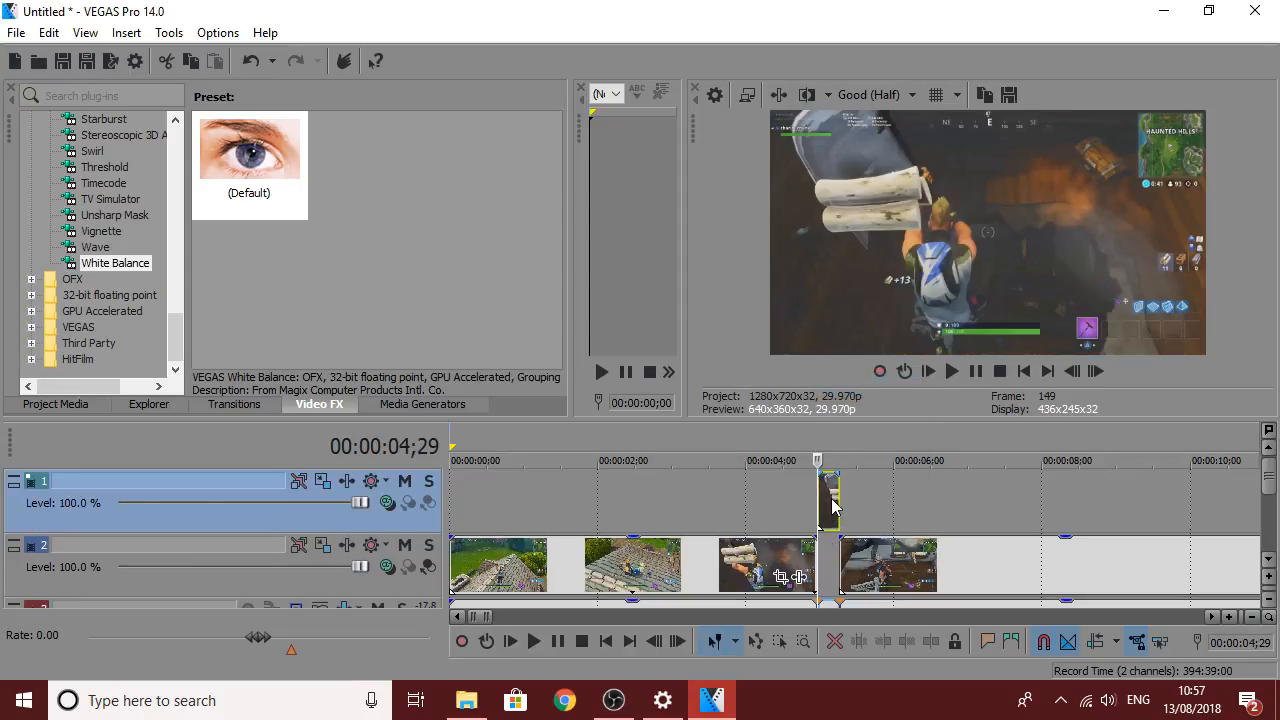
{"action": "left_click_drag", "start_coordinate": [829, 580], "coordinate": [829, 563]}
{"action": "scroll", "coordinate": [789, 551], "scroll_direction": "up", "scroll_amount": 6}
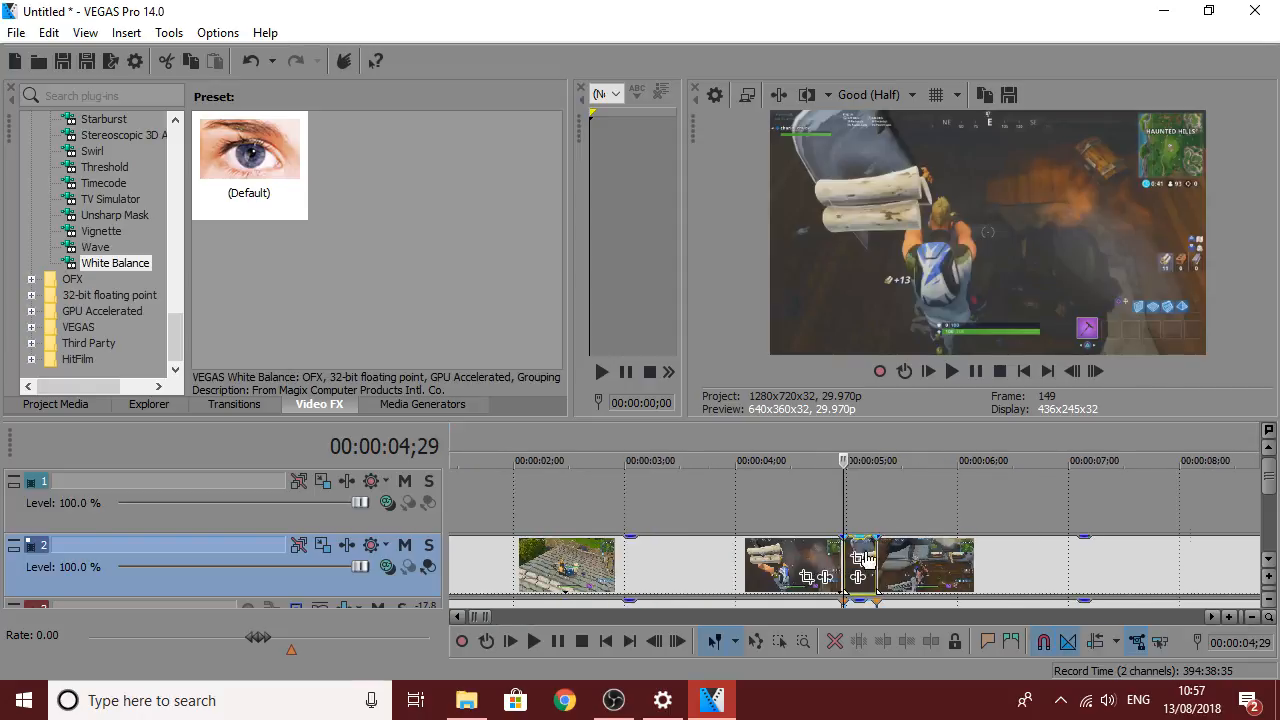
Look through the footage after the first highlight, around 00:00:13 to 00:00:16, for another moment worth splitting out.
{"action": "scroll", "coordinate": [817, 558], "scroll_direction": "down", "scroll_amount": 6}
{"action": "left_click", "coordinate": [746, 571]}
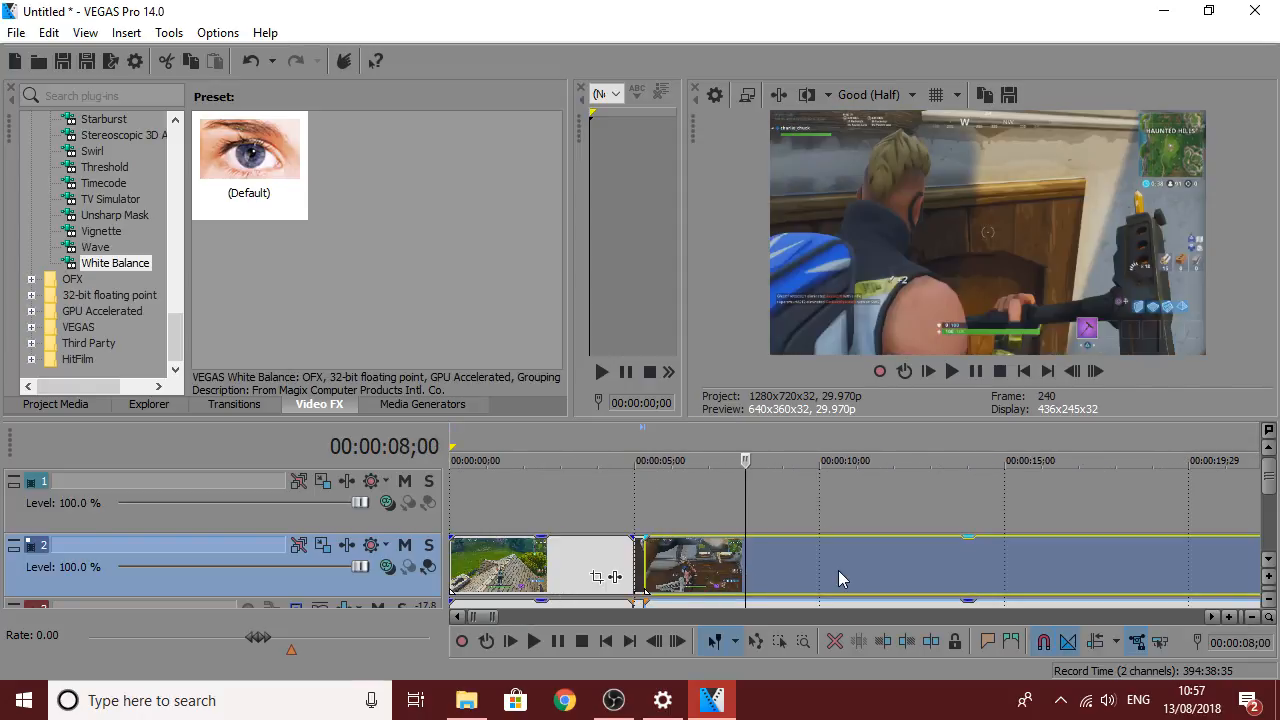
{"action": "left_click", "coordinate": [904, 567]}
{"action": "left_click", "coordinate": [957, 562]}
{"action": "left_click", "coordinate": [1026, 560]}
{"action": "scroll", "coordinate": [1033, 557], "scroll_direction": "down", "scroll_amount": 6}
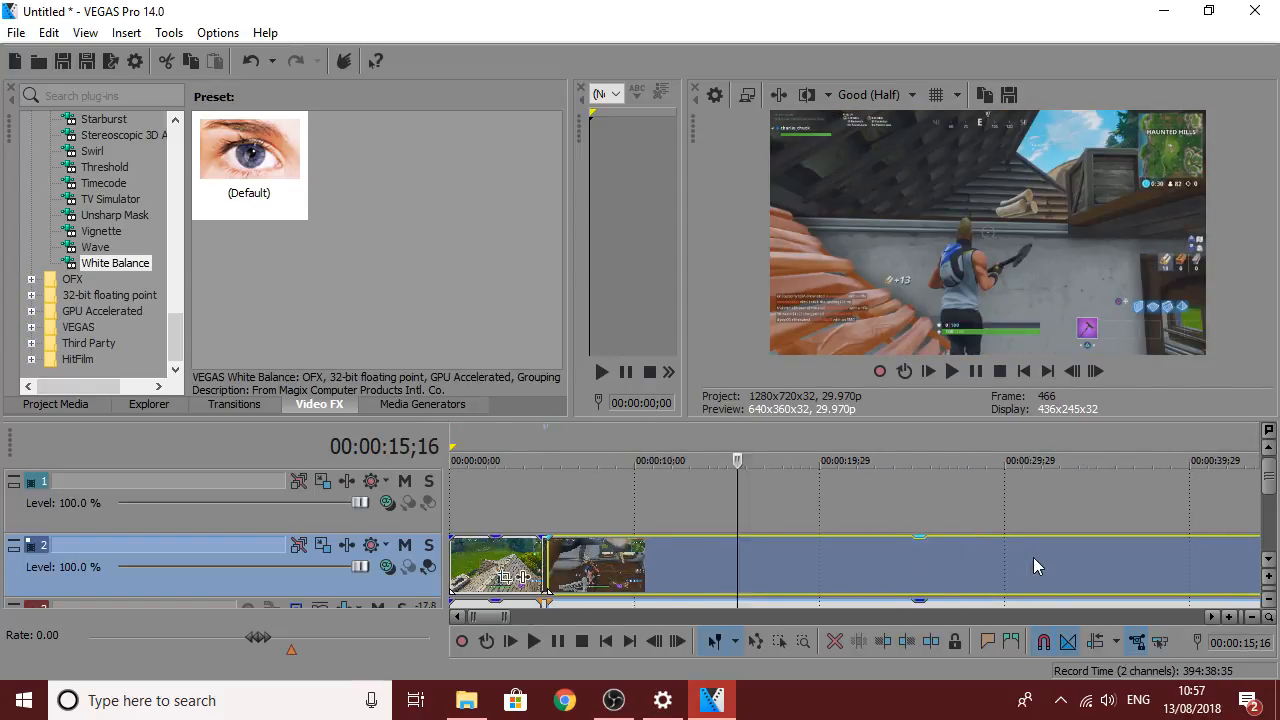
{"action": "key", "text": "Left"}
{"action": "key", "text": "Left"}
{"action": "key", "text": "Left"}
{"action": "key", "text": "Left"}
{"action": "key", "text": "Left"}
{"action": "key", "text": "Left"}
{"action": "key", "text": "Left"}
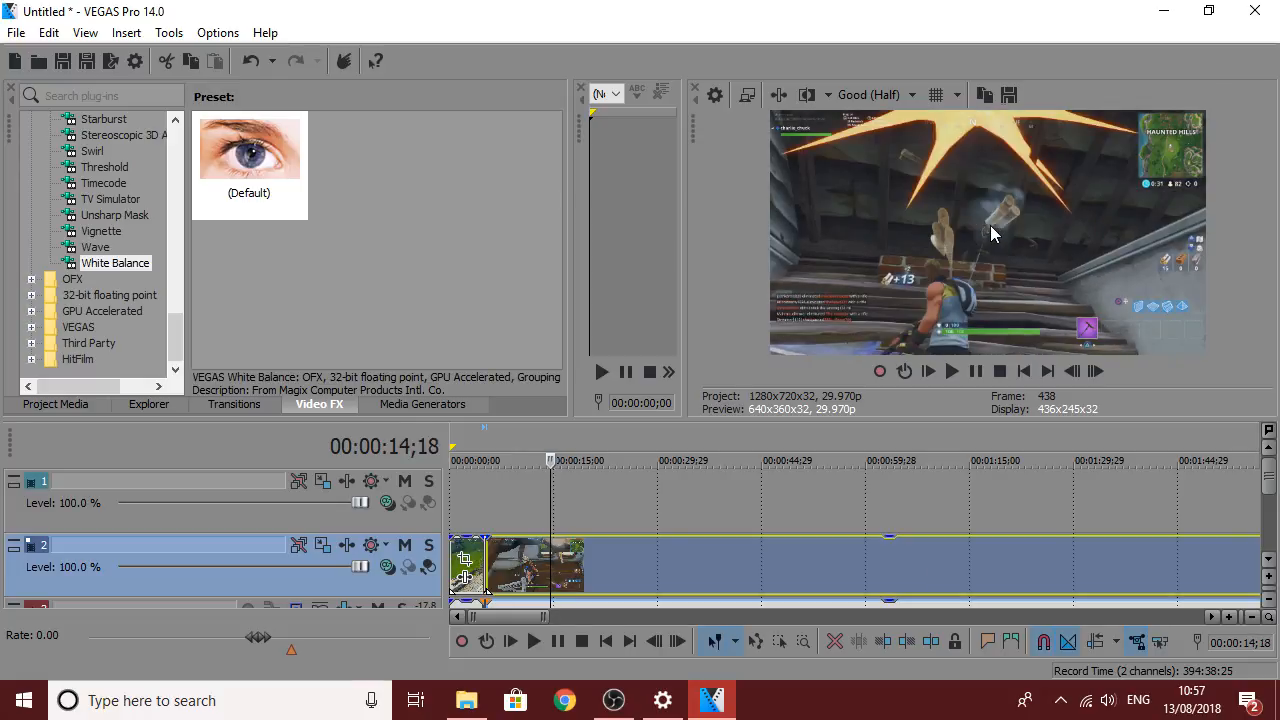
{"action": "key", "text": "Left"}
{"action": "key", "text": "Left"}
{"action": "key", "text": "Left"}
{"action": "key", "text": "Left"}
{"action": "key", "text": "Left"}
{"action": "key", "text": "Left"}
{"action": "key", "text": "Left"}
{"action": "key", "text": "Left"}
{"action": "key", "text": "Left"}
{"action": "key", "text": "Left"}
{"action": "key", "text": "Left"}
{"action": "key", "text": "Left"}
{"action": "key", "text": "Left"}
{"action": "key", "text": "Left"}
{"action": "key", "text": "Left"}
{"action": "key", "text": "Left"}
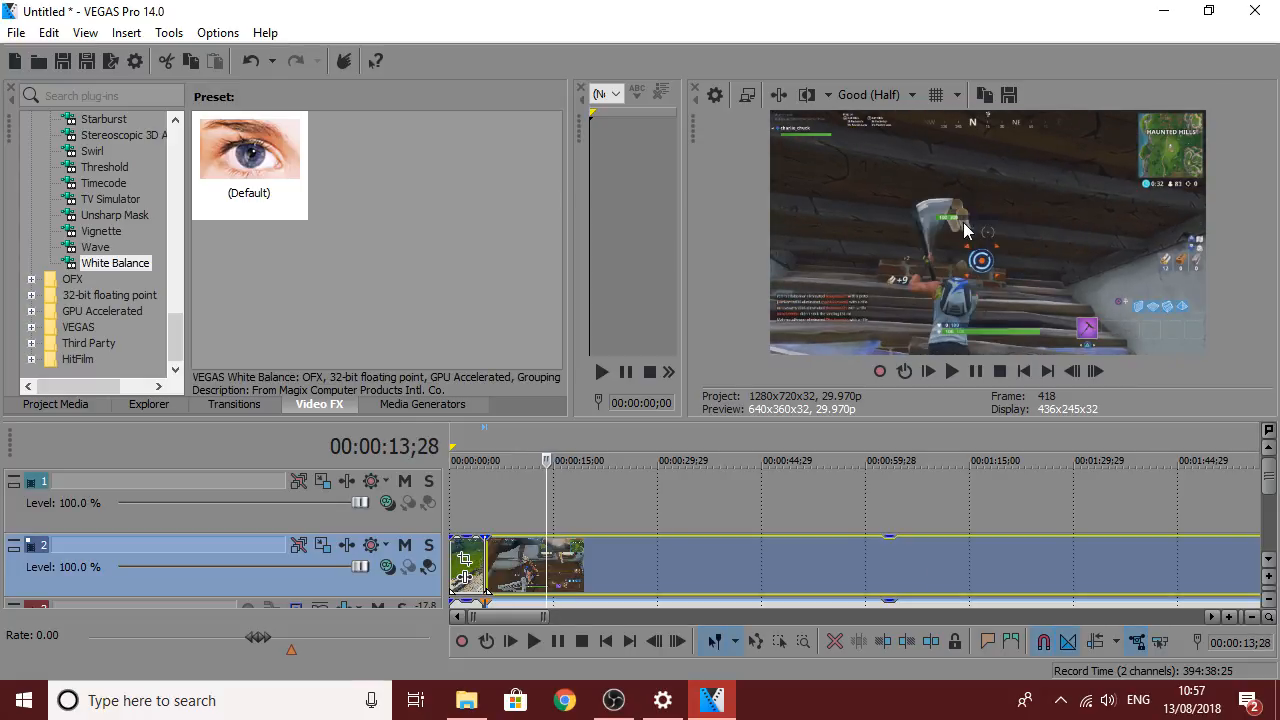
{"action": "key", "text": "Left"}
{"action": "key", "text": "Left"}
{"action": "key", "text": "Left"}
{"action": "key", "text": "Left"}
{"action": "key", "text": "Left"}
{"action": "key", "text": "Left"}
{"action": "key", "text": "Left"}
{"action": "key", "text": "Left"}
{"action": "key", "text": "Right"}
{"action": "key", "text": "Right"}
{"action": "key", "text": "Right"}
{"action": "key", "text": "Right"}
{"action": "key", "text": "Right"}
{"action": "key", "text": "Right"}
{"action": "key", "text": "Right"}
{"action": "key", "text": "Right"}
{"action": "key", "text": "Right"}
{"action": "key", "text": "Right"}
{"action": "key", "text": "Right"}
{"action": "key", "text": "Right"}
{"action": "key", "text": "Right"}
{"action": "key", "text": "Right"}
{"action": "key", "text": "Right"}
{"action": "key", "text": "Right"}
{"action": "key", "text": "Right"}
{"action": "key", "text": "Right"}
{"action": "key", "text": "Right"}
{"action": "key", "text": "Right"}
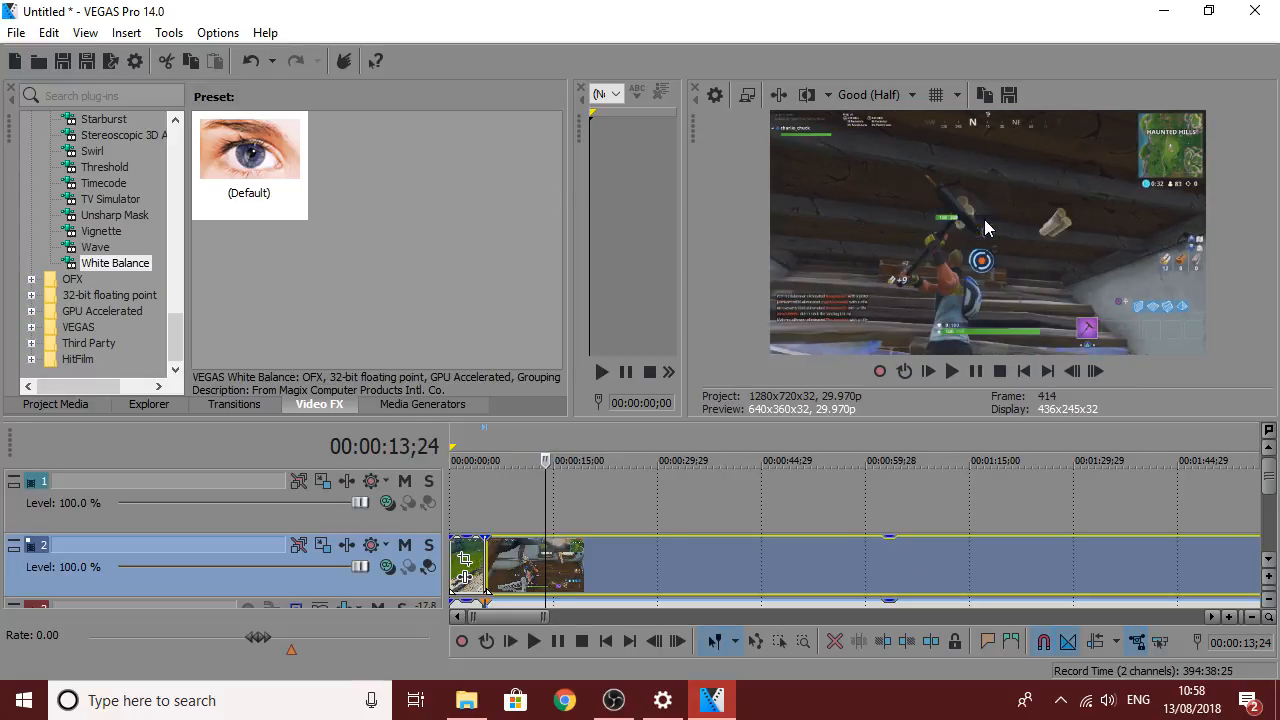
{"action": "key", "text": "Right"}
{"action": "key", "text": "Right"}
{"action": "key", "text": "Right"}
{"action": "key", "text": "Right"}
{"action": "key", "text": "Right"}
{"action": "key", "text": "Right"}
{"action": "key", "text": "Right"}
{"action": "key", "text": "Right"}
{"action": "key", "text": "Right"}
{"action": "key", "text": "Right"}
{"action": "key", "text": "Right"}
{"action": "key", "text": "Right"}
{"action": "key", "text": "Right"}
{"action": "key", "text": "Right"}
{"action": "key", "text": "Right"}
{"action": "key", "text": "Right"}
{"action": "key", "text": "Right"}
{"action": "key", "text": "Right"}
{"action": "key", "text": "Right"}
{"action": "key", "text": "Right"}
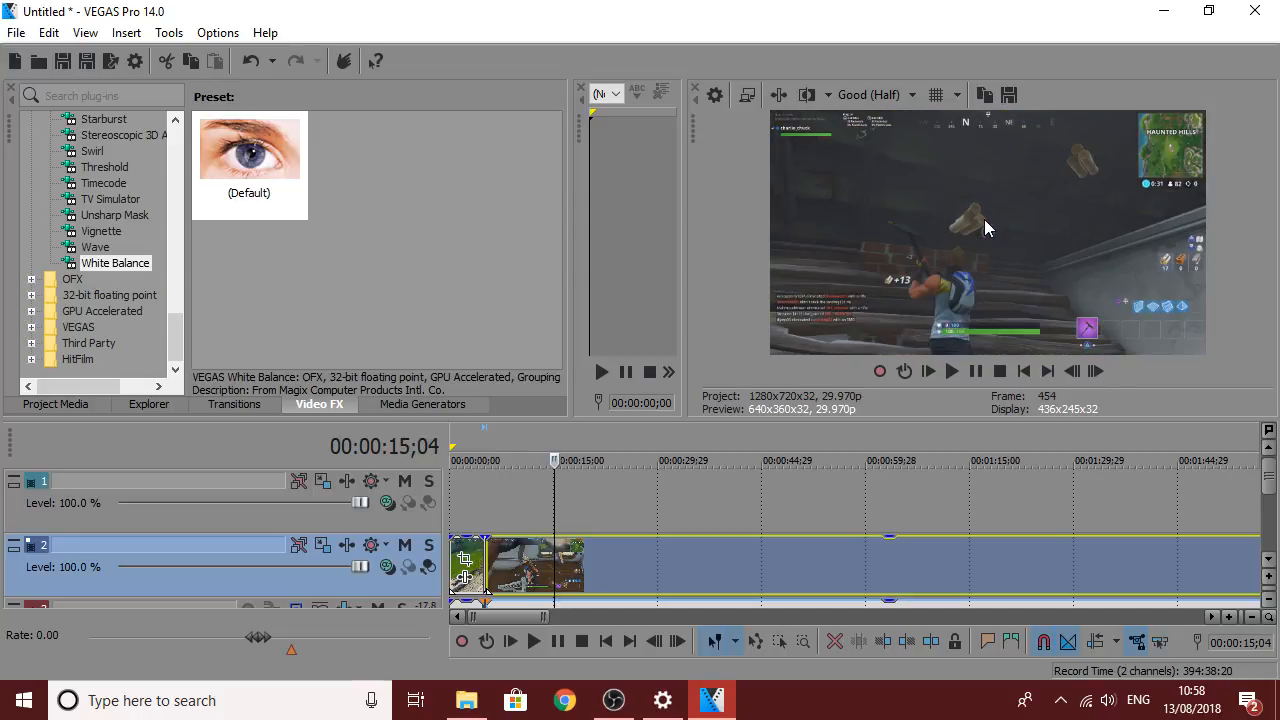
{"action": "key", "text": "Left"}
{"action": "key", "text": "Left"}
{"action": "key", "text": "Left"}
{"action": "key", "text": "Left"}
{"action": "key", "text": "Left"}
{"action": "key", "text": "Left"}
{"action": "key", "text": "Left"}
{"action": "key", "text": "Left"}
Split the gameplay clip on track 2 at 00:00:15;00, where the new highlight starts.
{"action": "scroll", "coordinate": [905, 567], "scroll_direction": "up", "scroll_amount": 6}
{"action": "key", "text": "Right"}
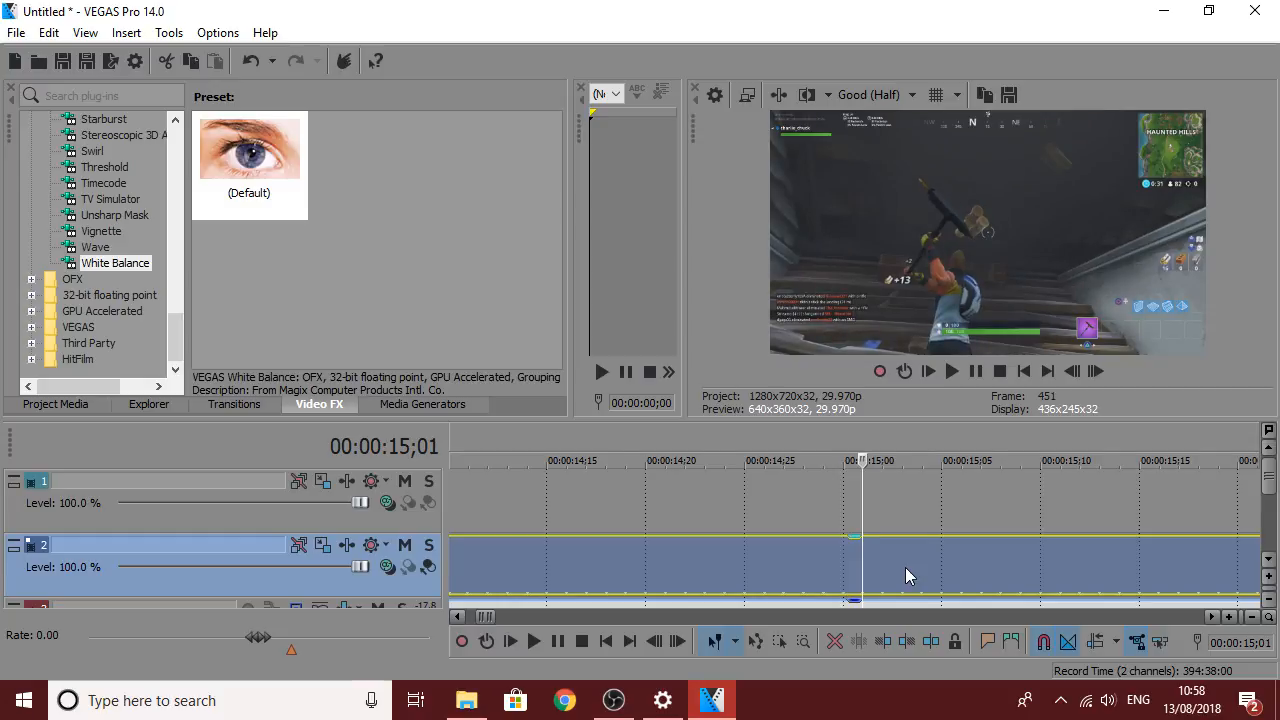
{"action": "key", "text": "Left"}
{"action": "key", "text": "Left"}
{"action": "key", "text": "Right"}
{"action": "key", "text": "Right"}
{"action": "key", "text": "Right"}
{"action": "key", "text": "Right"}
{"action": "key", "text": "Right"}
{"action": "key", "text": "Left"}
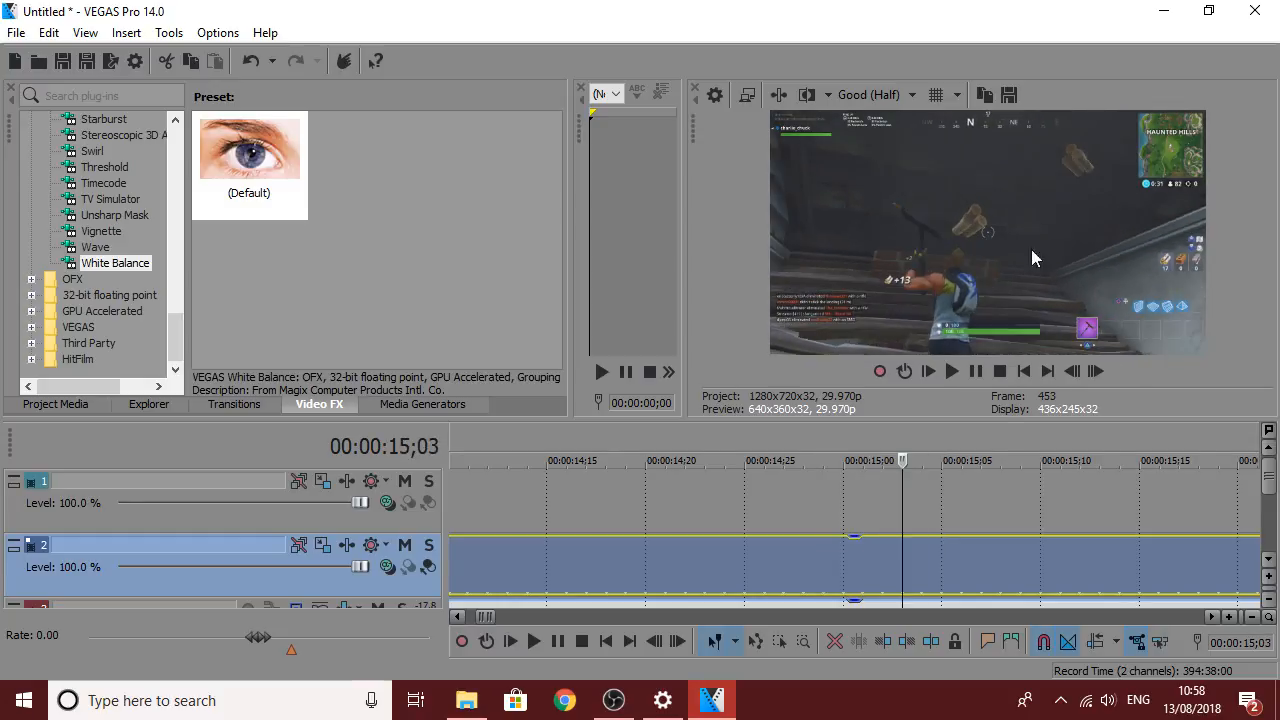
{"action": "key", "text": "Left"}
{"action": "key", "text": "Left"}
{"action": "key", "text": "Left"}
{"action": "key", "text": "Left"}
{"action": "key", "text": "Right"}
{"action": "key", "text": "Right"}
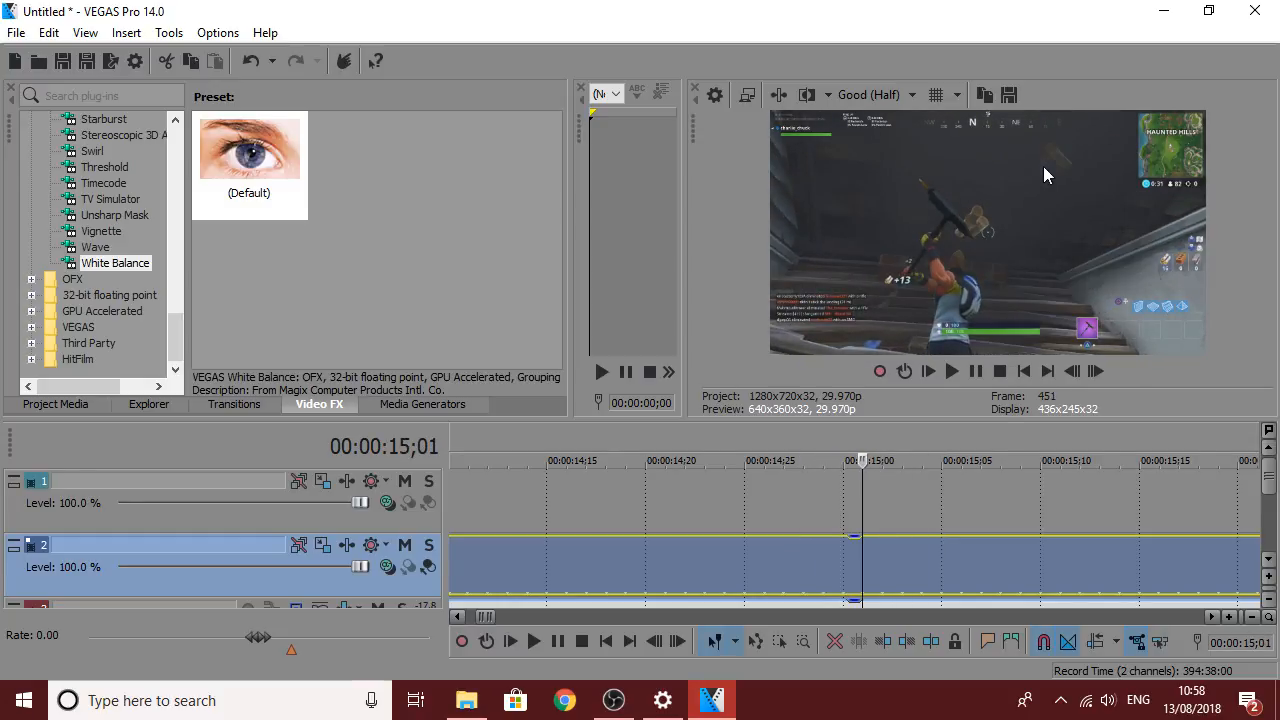
{"action": "key", "text": "Left"}
{"action": "key", "text": "Right"}
{"action": "key", "text": "Left"}
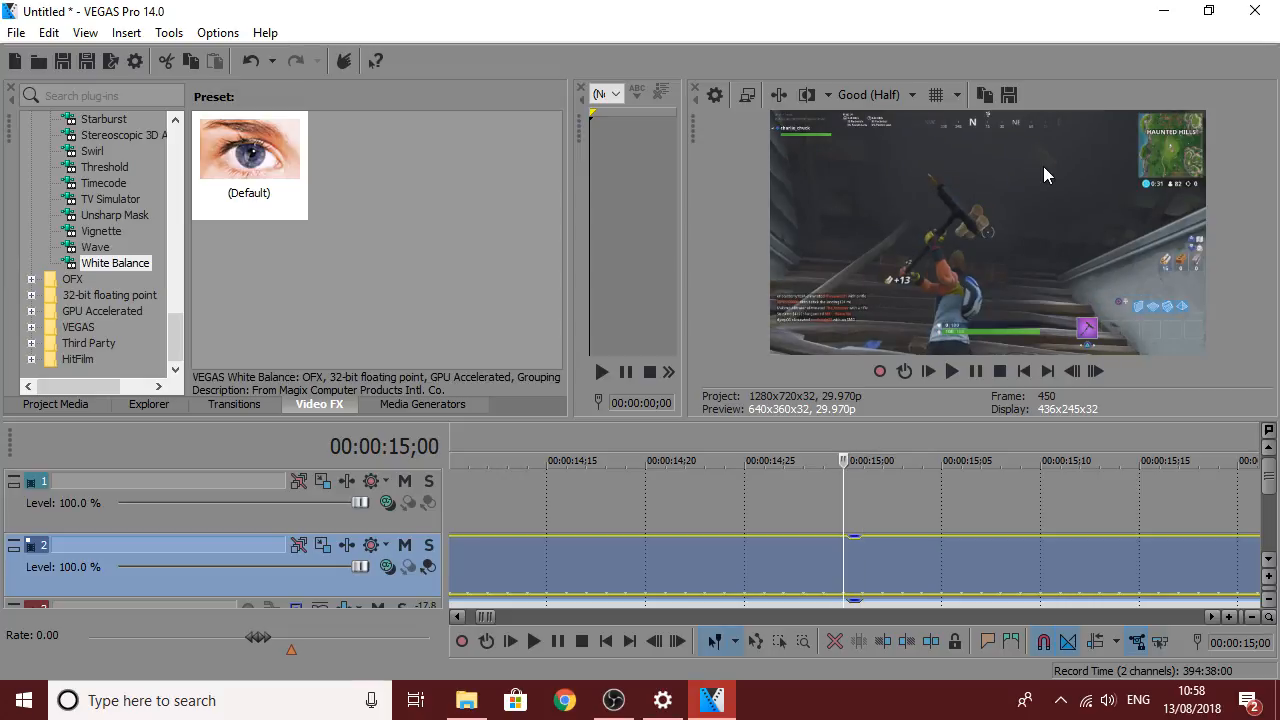
{"action": "right_click", "coordinate": [893, 556]}
{"action": "left_click", "coordinate": [940, 393]}
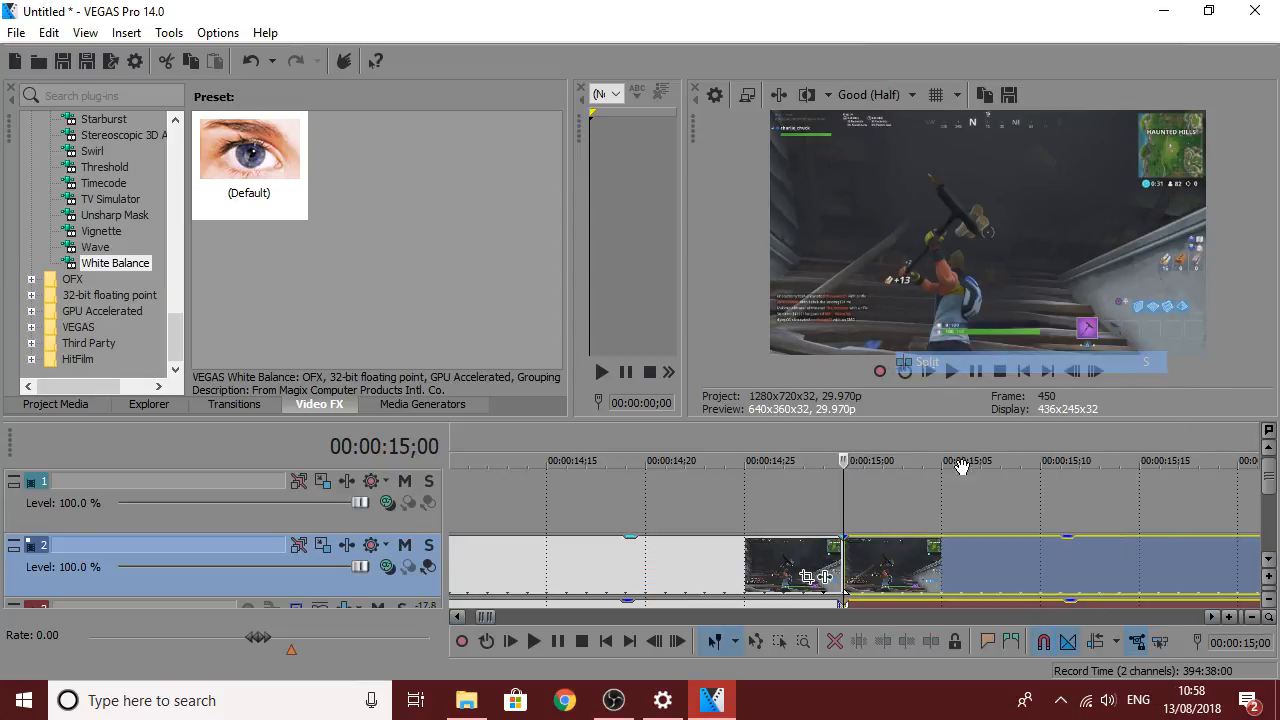
Find where the new highlight ends and split the gameplay clip on track 2 at 00:00:15;28.
{"action": "key", "text": "Right"}
{"action": "key", "text": "Right"}
{"action": "key", "text": "Right"}
{"action": "key", "text": "Right"}
{"action": "key", "text": "Right"}
{"action": "key", "text": "Right"}
{"action": "key", "text": "Right"}
{"action": "key", "text": "Right"}
{"action": "key", "text": "Right"}
{"action": "key", "text": "Right"}
{"action": "key", "text": "Right"}
{"action": "key", "text": "Right"}
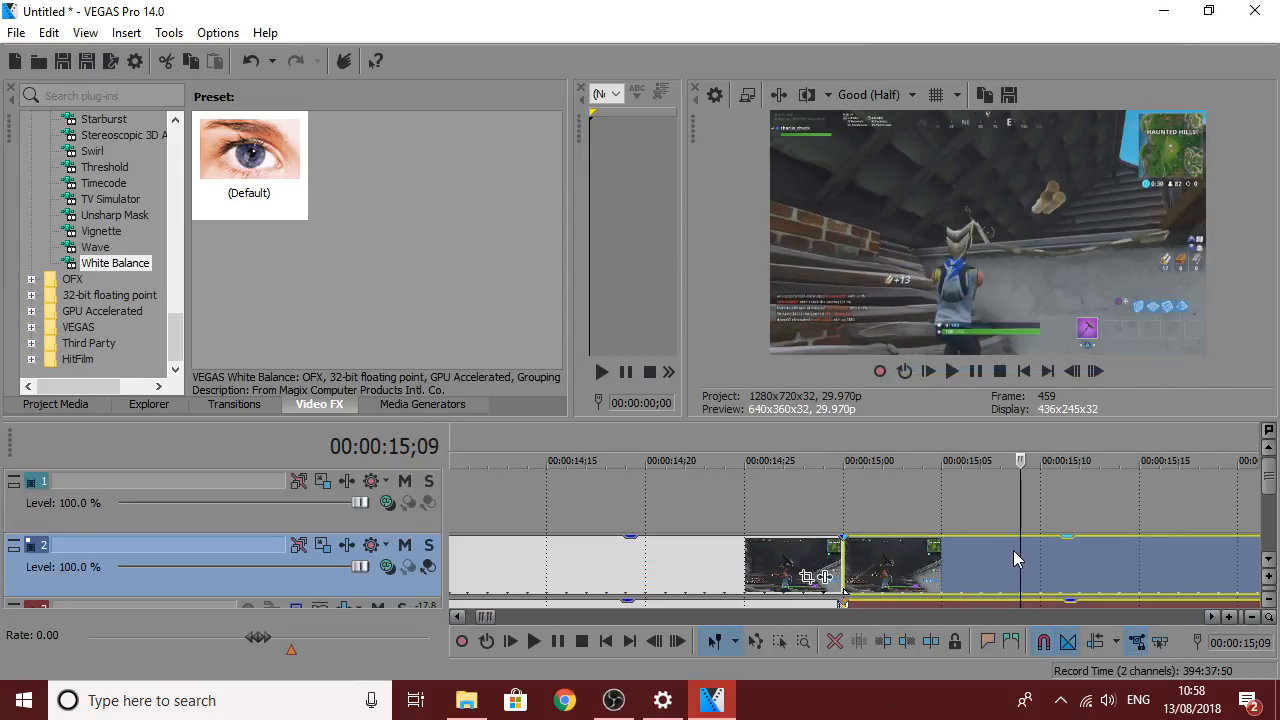
{"action": "key", "text": "Right"}
{"action": "key", "text": "Right"}
{"action": "key", "text": "Right"}
{"action": "key", "text": "Right"}
{"action": "key", "text": "Right"}
{"action": "key", "text": "Right"}
{"action": "key", "text": "Right"}
{"action": "key", "text": "Right"}
{"action": "key", "text": "Right"}
{"action": "key", "text": "Right"}
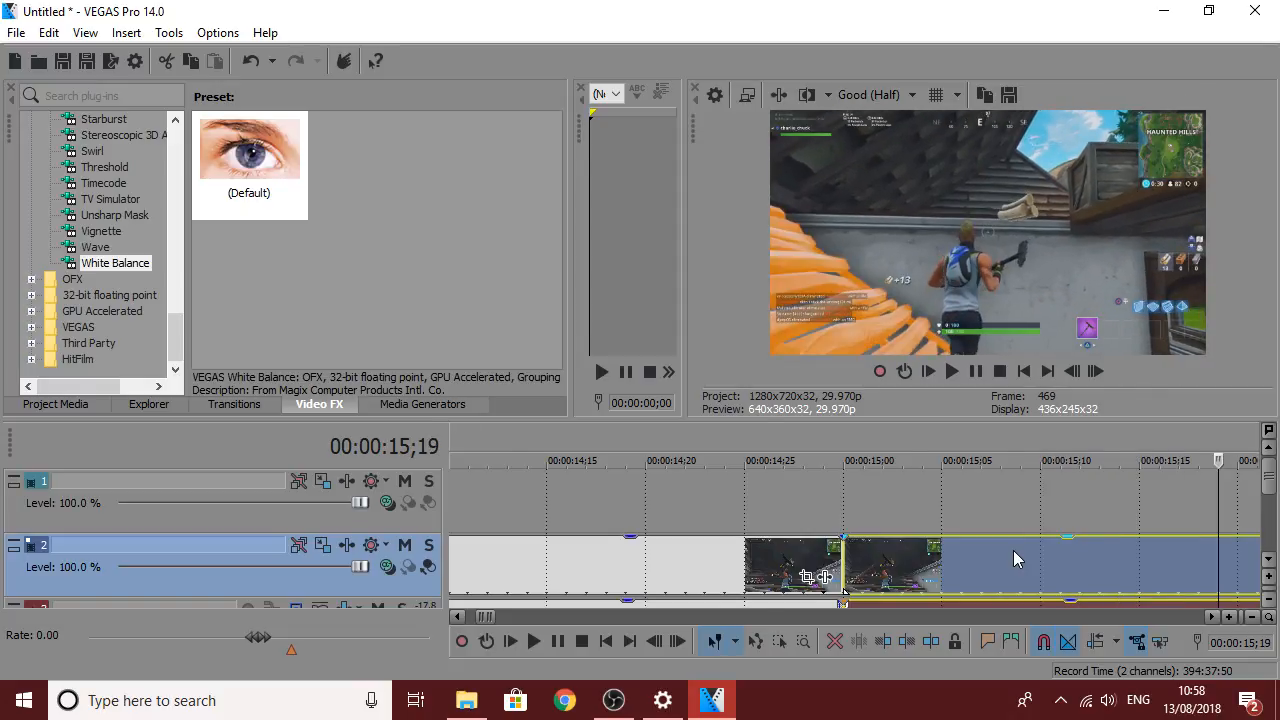
{"action": "key", "text": "Right"}
{"action": "key", "text": "Right"}
{"action": "key", "text": "Right"}
{"action": "key", "text": "Right"}
{"action": "key", "text": "Right"}
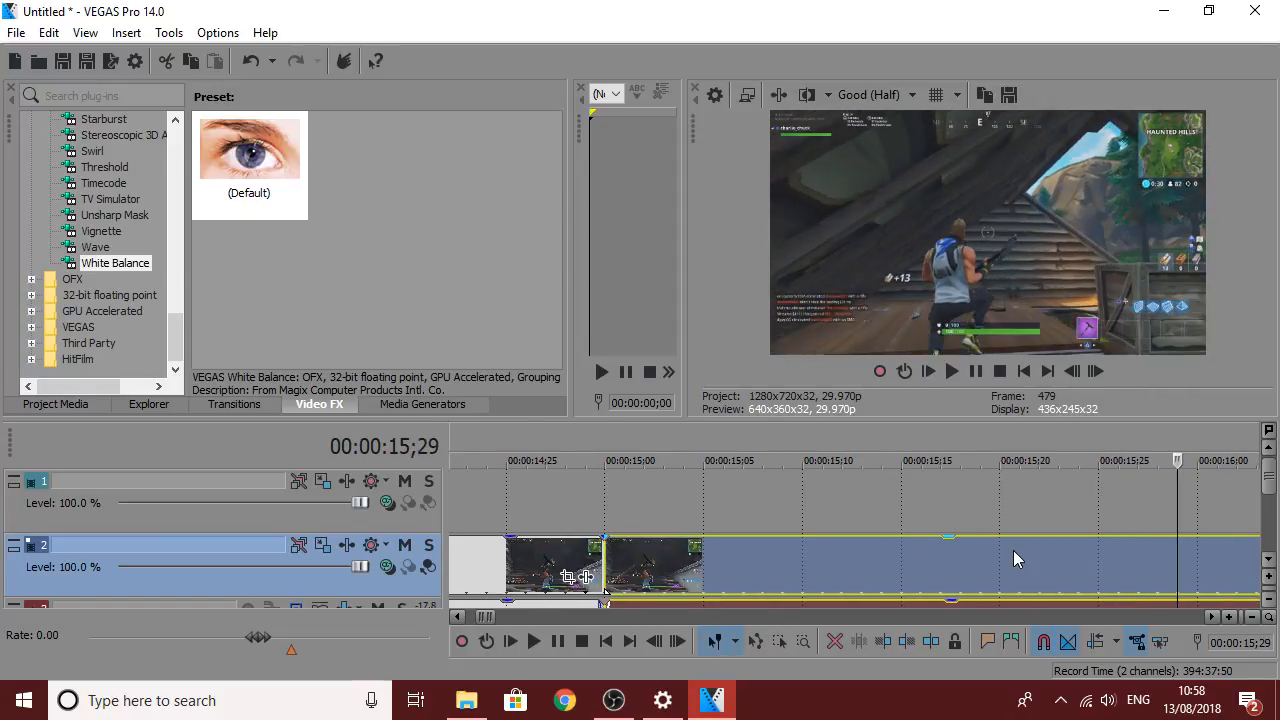
{"action": "key", "text": "Left"}
{"action": "scroll", "coordinate": [1089, 566], "scroll_direction": "up", "scroll_amount": 5}
{"action": "key", "text": "Right"}
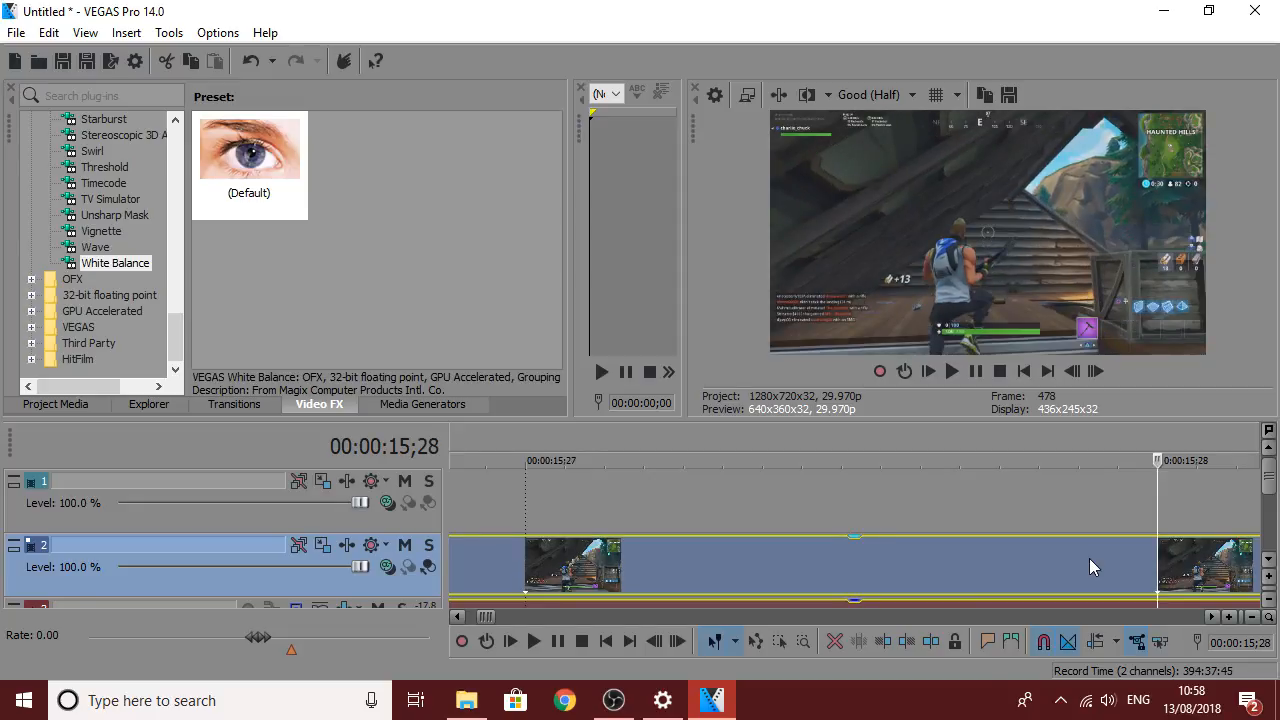
{"action": "key", "text": "Left"}
{"action": "key", "text": "Left"}
{"action": "key", "text": "Right"}
{"action": "key", "text": "Right"}
{"action": "key", "text": "Left"}
{"action": "key", "text": "Right"}
{"action": "key", "text": "Left"}
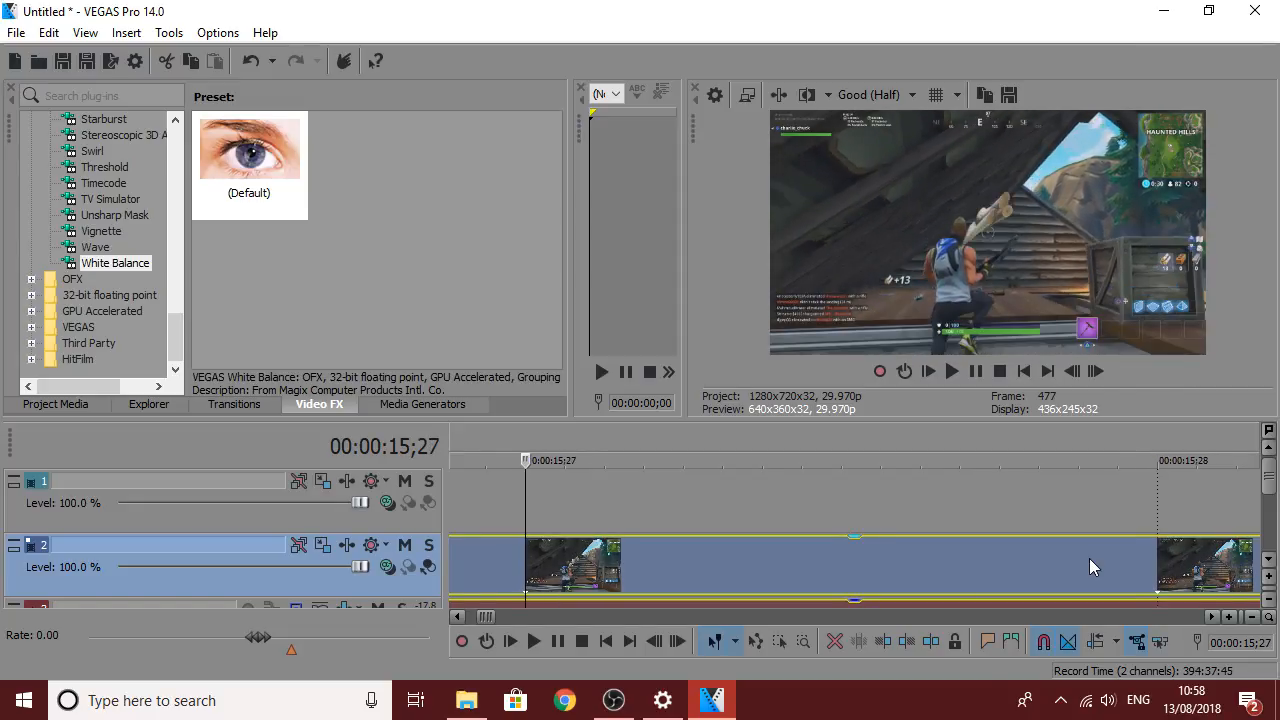
{"action": "right_click", "coordinate": [1089, 558]}
{"action": "left_click", "coordinate": [1077, 363]}
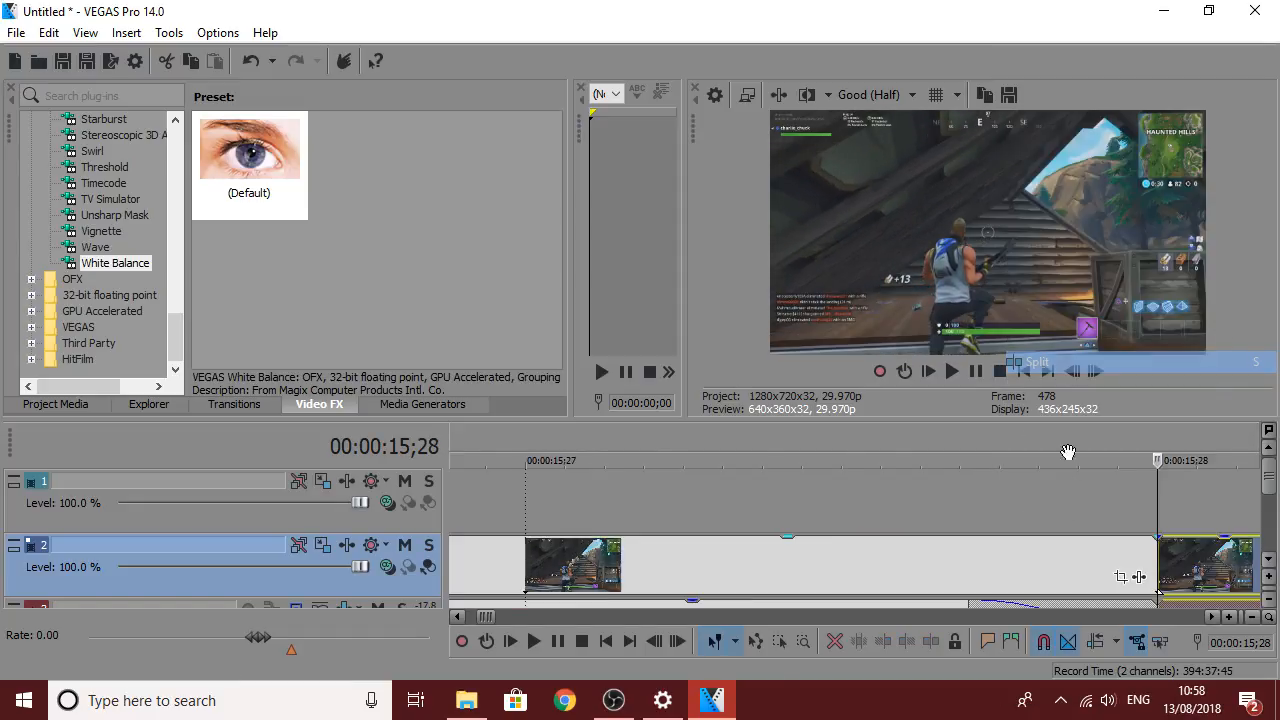
Move the new highlight segment from track 2 up to track 1, starting at 00:00:15;00.
{"action": "scroll", "coordinate": [1040, 505], "scroll_direction": "down", "scroll_amount": 3}
{"action": "key", "text": "Left"}
{"action": "scroll", "coordinate": [900, 563], "scroll_direction": "down", "scroll_amount": 6}
{"action": "scroll", "coordinate": [810, 570], "scroll_direction": "up", "scroll_amount": 3}
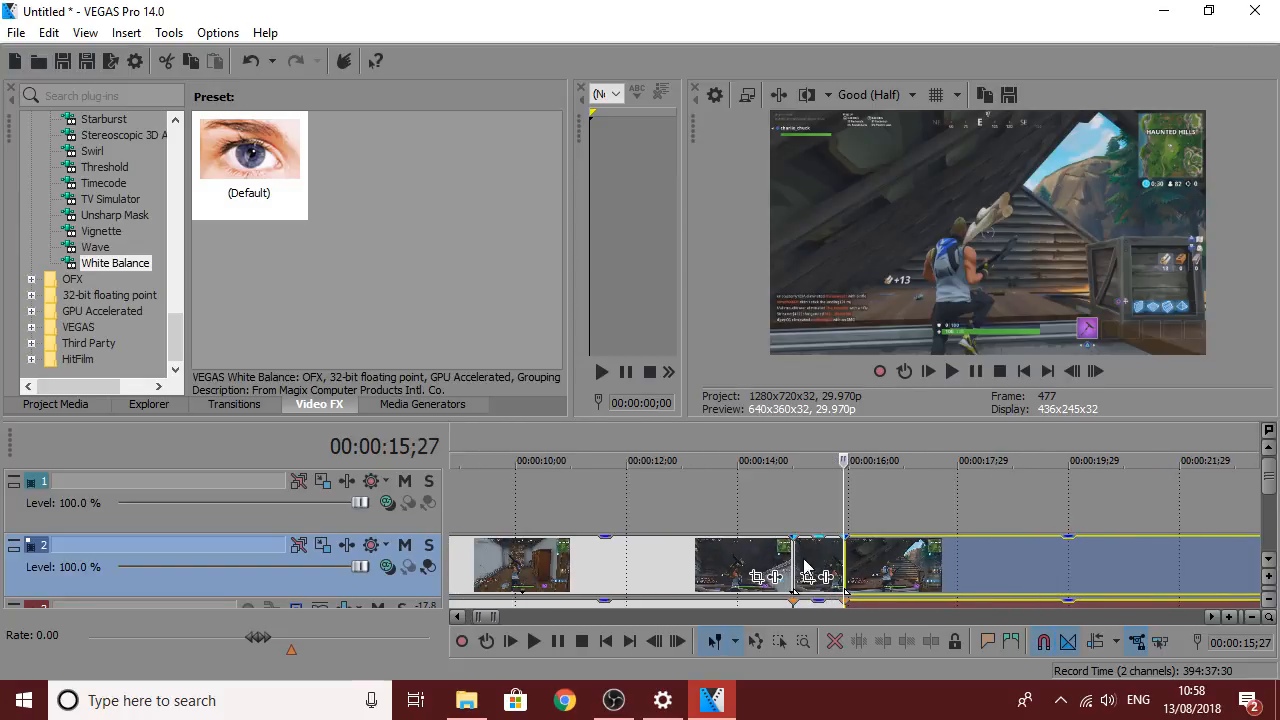
{"action": "left_click", "coordinate": [792, 553]}
{"action": "scroll", "coordinate": [770, 520], "scroll_direction": "down", "scroll_amount": 4}
{"action": "scroll", "coordinate": [625, 516], "scroll_direction": "up", "scroll_amount": 3}
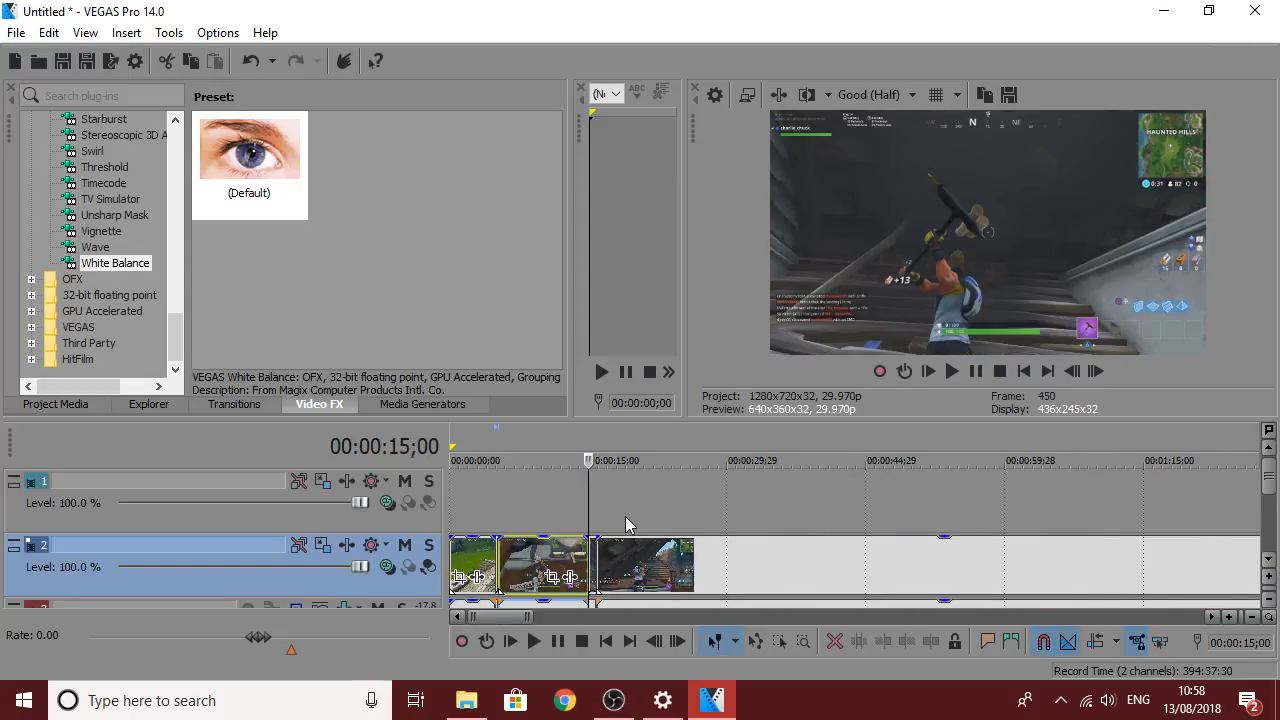
{"action": "left_click_drag", "start_coordinate": [851, 567], "coordinate": [856, 495]}
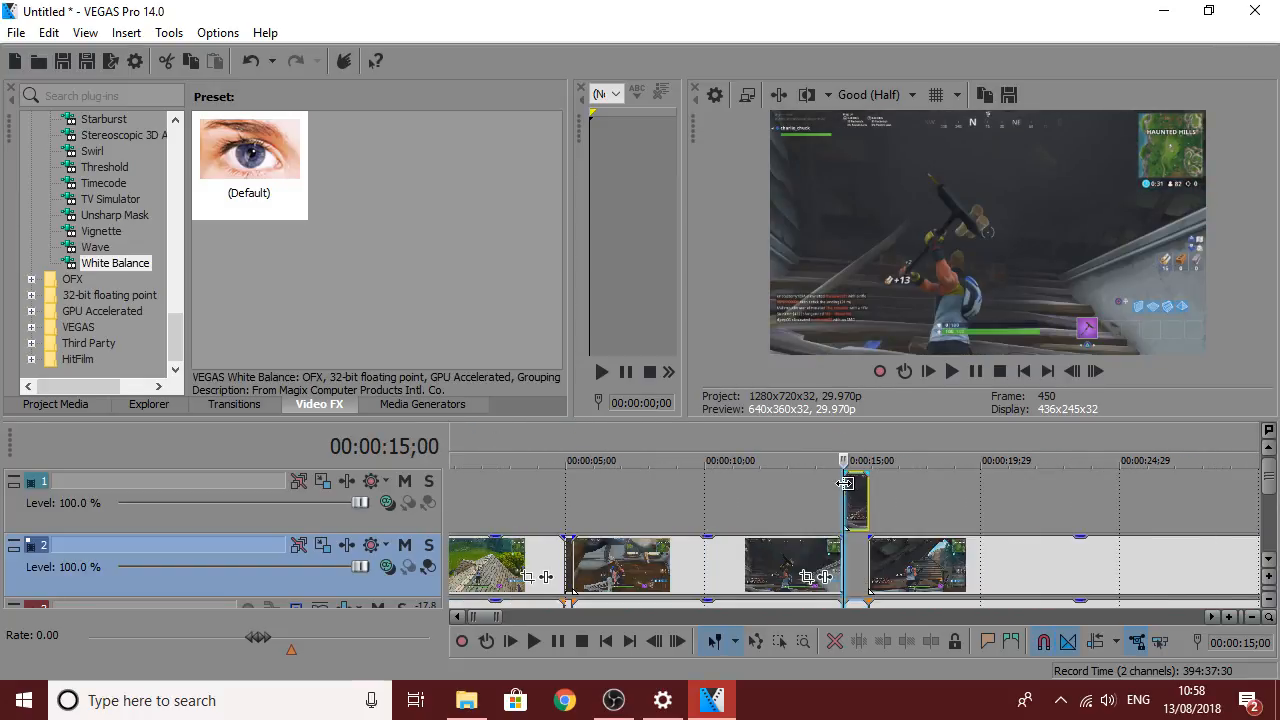
Play the footage from just before the highlight segment to just past its end to check the placement.
{"action": "left_click", "coordinate": [846, 483]}
{"action": "scroll", "coordinate": [860, 485], "scroll_direction": "up", "scroll_amount": 5}
{"action": "key", "text": "Left"}
{"action": "key", "text": "Left"}
{"action": "key", "text": "Left"}
{"action": "key", "text": "Left"}
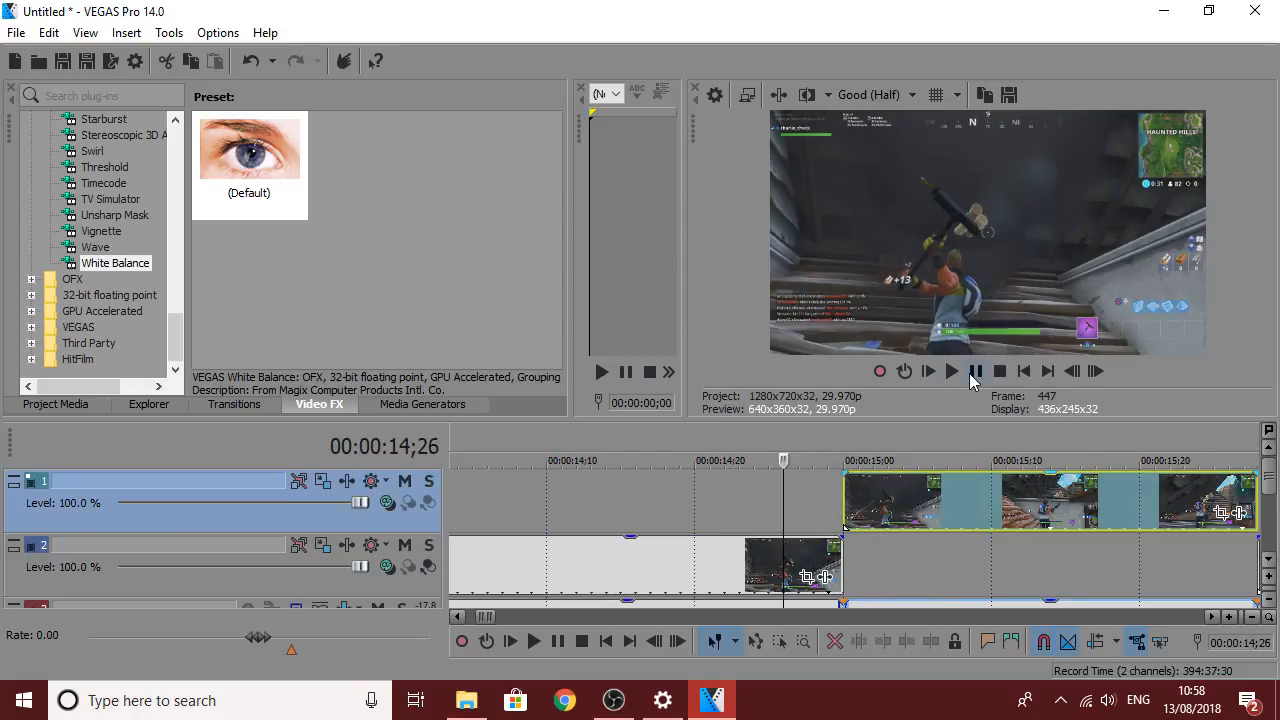
{"action": "key", "text": "space"}
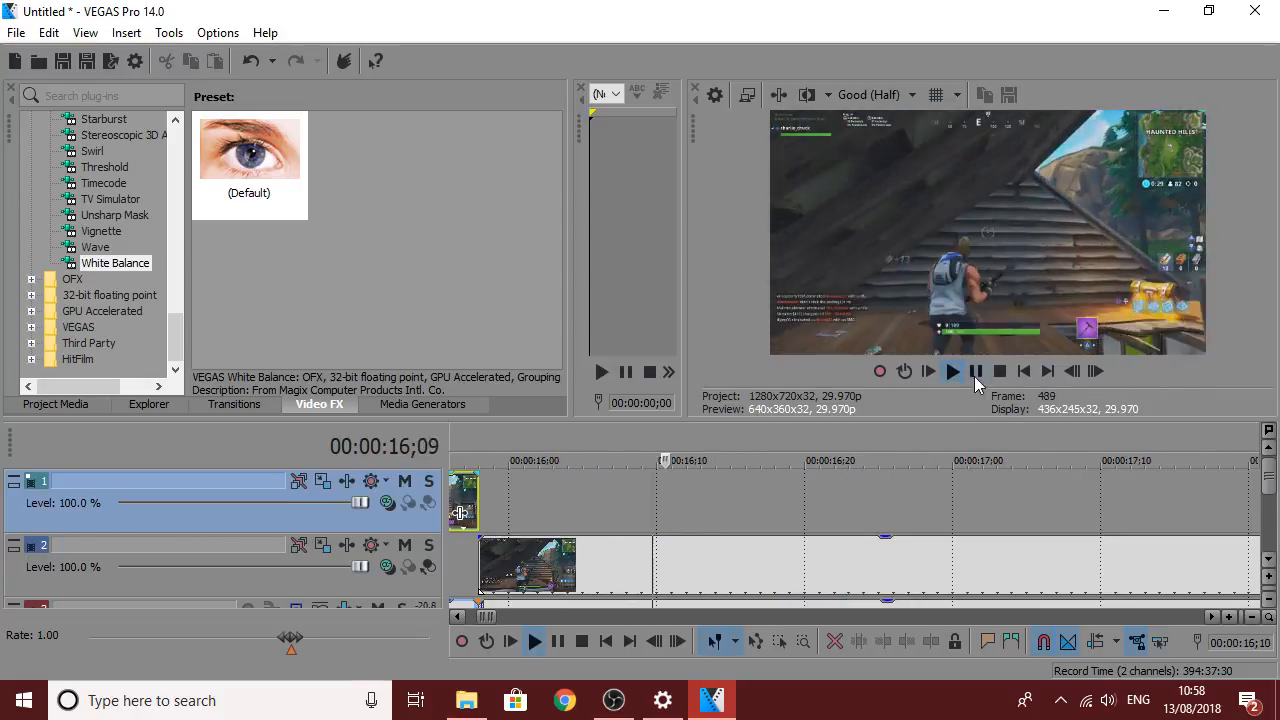
{"action": "left_click", "coordinate": [976, 372]}
Zoom track 1 in with Track Motion at 00:00:15;00, enlarging the frame to about 4,308 by 2,423 at X -592.94, Y -693.05.
{"action": "scroll", "coordinate": [836, 543], "scroll_direction": "down", "scroll_amount": 5}
{"action": "left_click", "coordinate": [726, 492]}
{"action": "scroll", "coordinate": [779, 488], "scroll_direction": "up", "scroll_amount": 5}
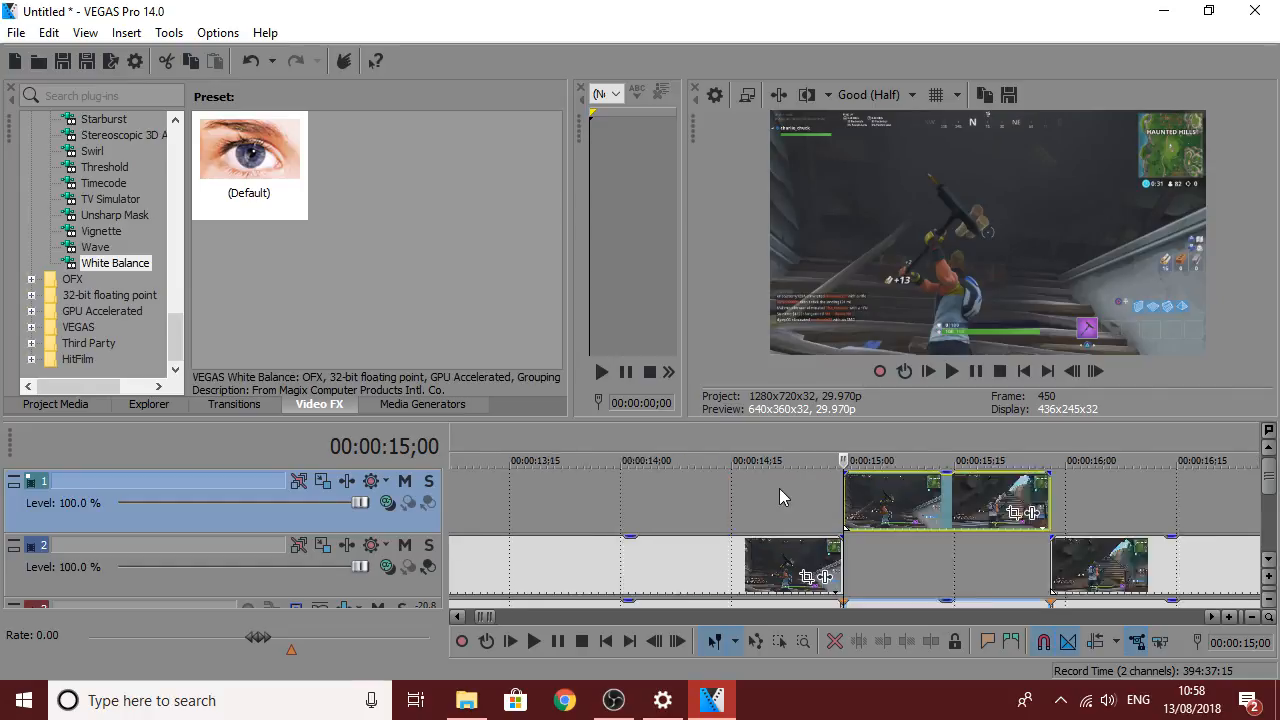
{"action": "scroll", "coordinate": [968, 494], "scroll_direction": "up", "scroll_amount": 4}
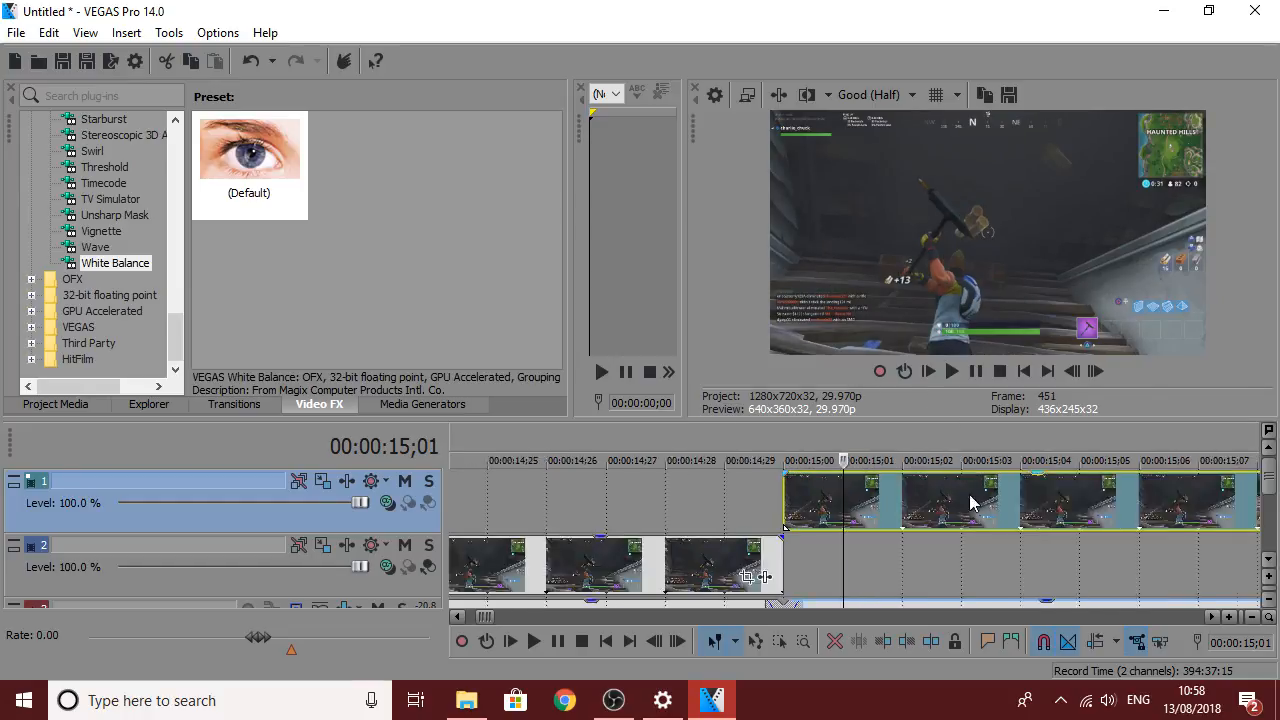
{"action": "left_click", "coordinate": [318, 486]}
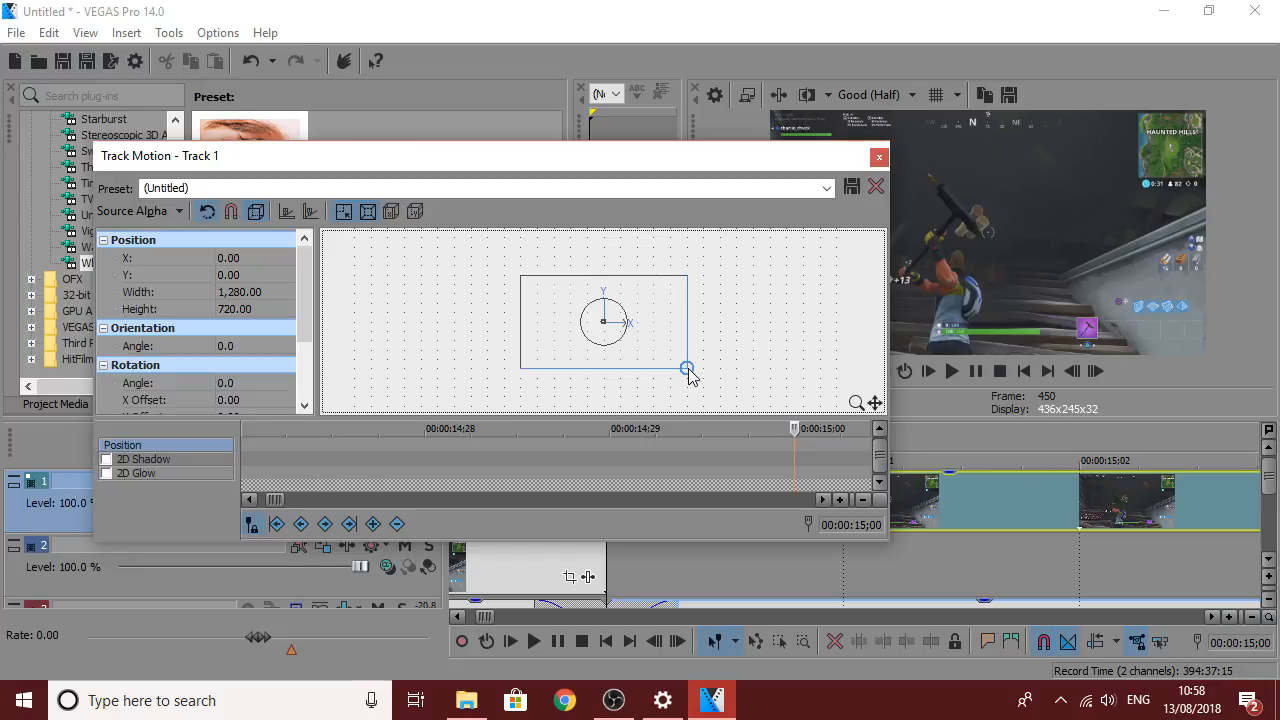
{"action": "left_click_drag", "start_coordinate": [688, 372], "coordinate": [749, 400]}
{"action": "left_click_drag", "start_coordinate": [720, 349], "coordinate": [688, 372]}
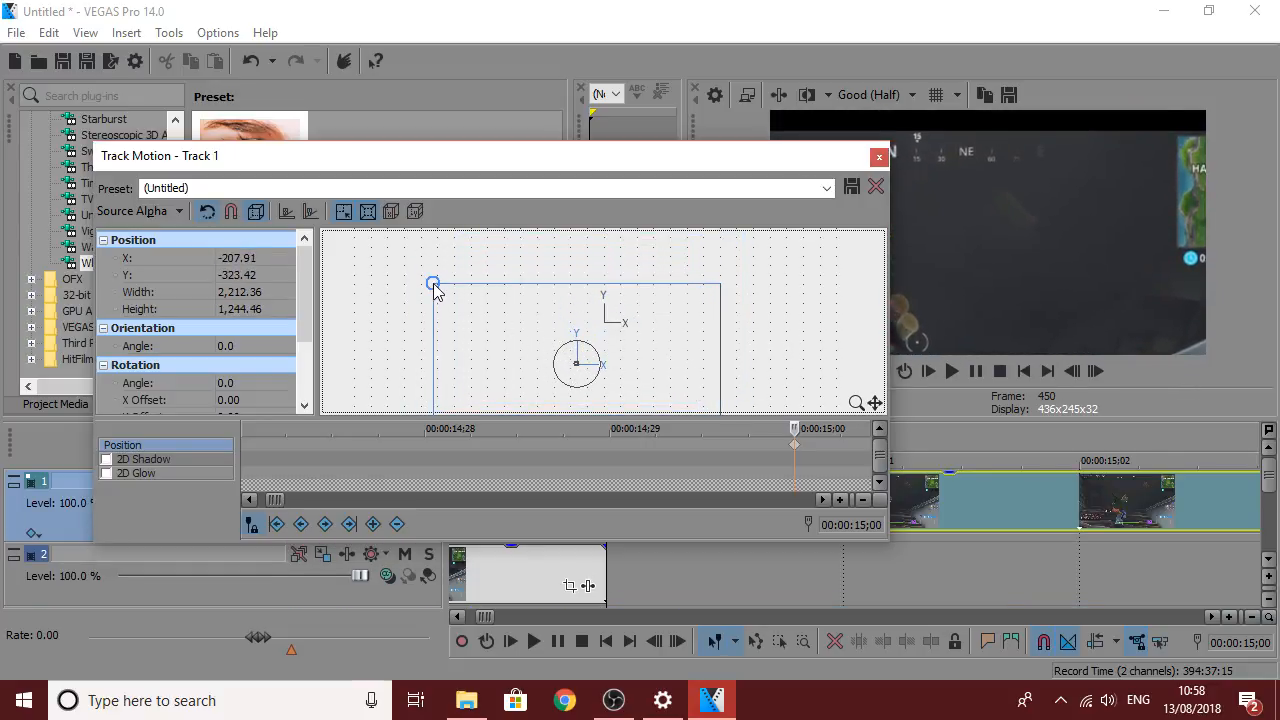
{"action": "left_click_drag", "start_coordinate": [435, 290], "coordinate": [361, 243]}
{"action": "left_click_drag", "start_coordinate": [728, 349], "coordinate": [700, 373]}
{"action": "left_click_drag", "start_coordinate": [331, 285], "coordinate": [306, 240]}
{"action": "left_click_drag", "start_coordinate": [735, 343], "coordinate": [716, 356]}
{"action": "left_click", "coordinate": [879, 157]}
Add a Track Motion keyframe on track 1 at 00:00:15;04 and shift the frame to X -954.87 to centre the wooden logs.
{"action": "scroll", "coordinate": [804, 520], "scroll_direction": "down", "scroll_amount": 3}
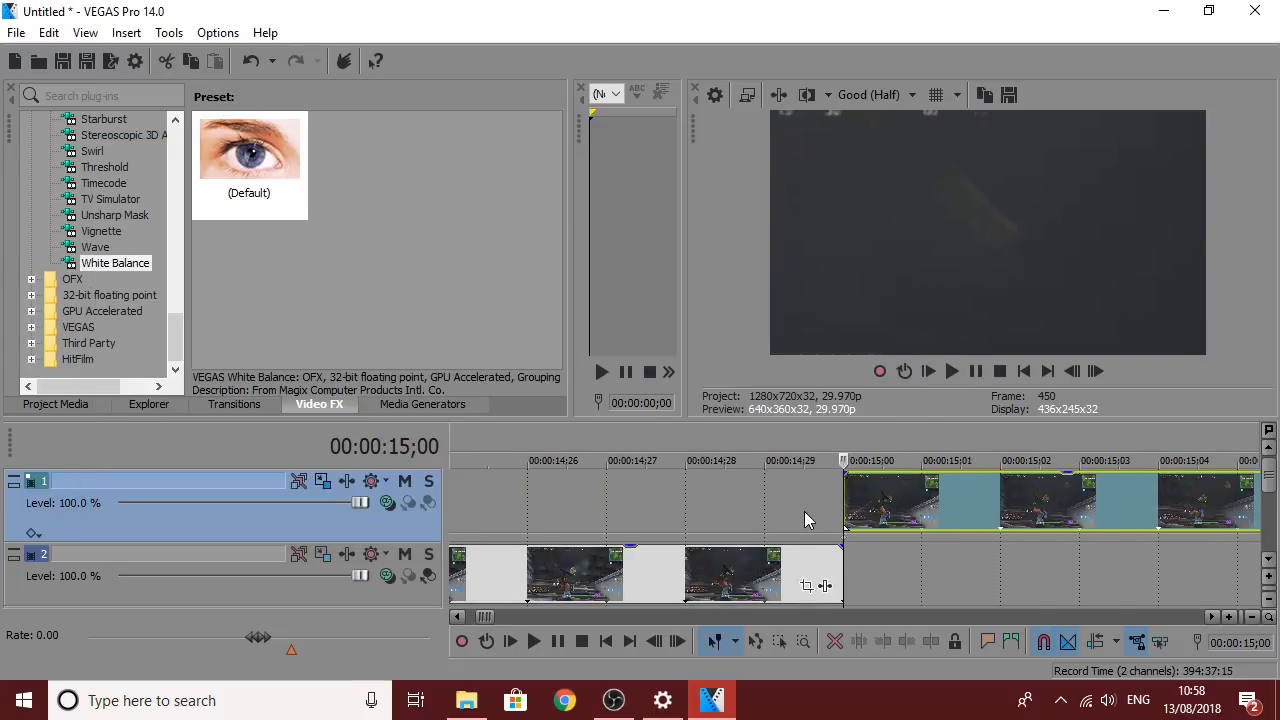
{"action": "key", "text": "Right"}
{"action": "key", "text": "Right"}
{"action": "key", "text": "Left"}
{"action": "key", "text": "Left"}
{"action": "left_click", "coordinate": [322, 481]}
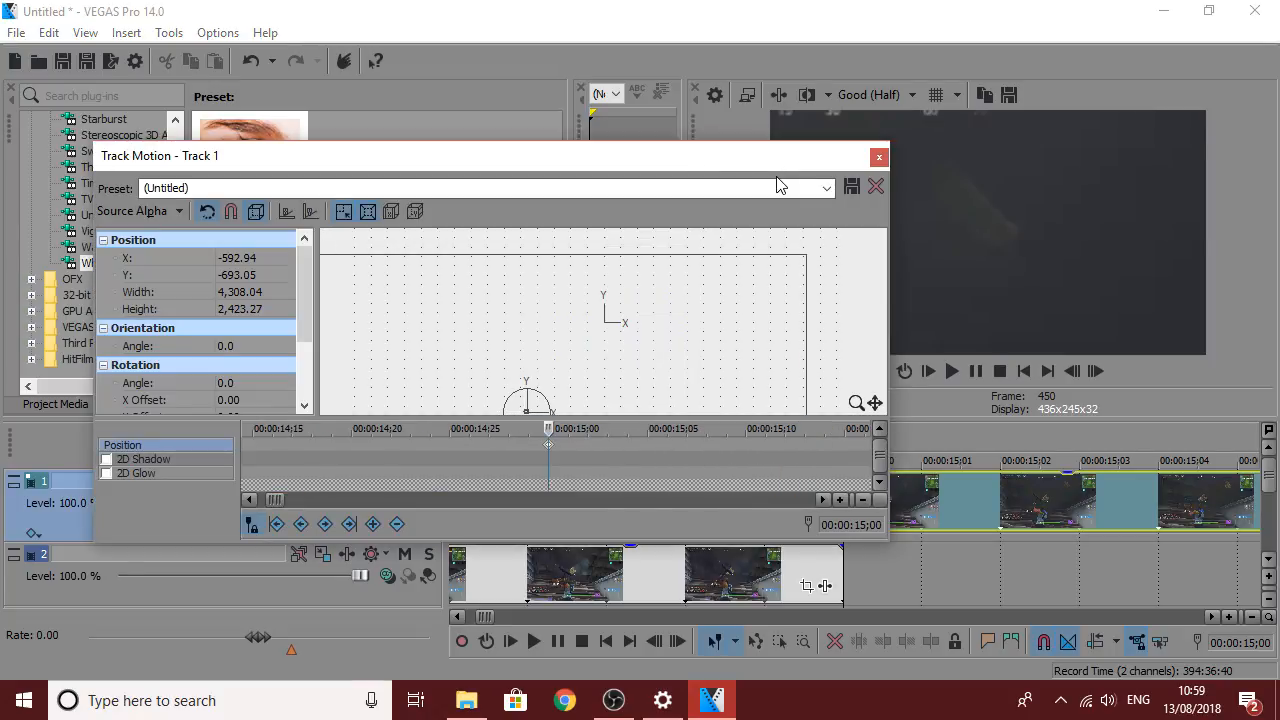
{"action": "left_click_drag", "start_coordinate": [747, 159], "coordinate": [615, 240]}
{"action": "key", "text": "Right"}
{"action": "key", "text": "Right"}
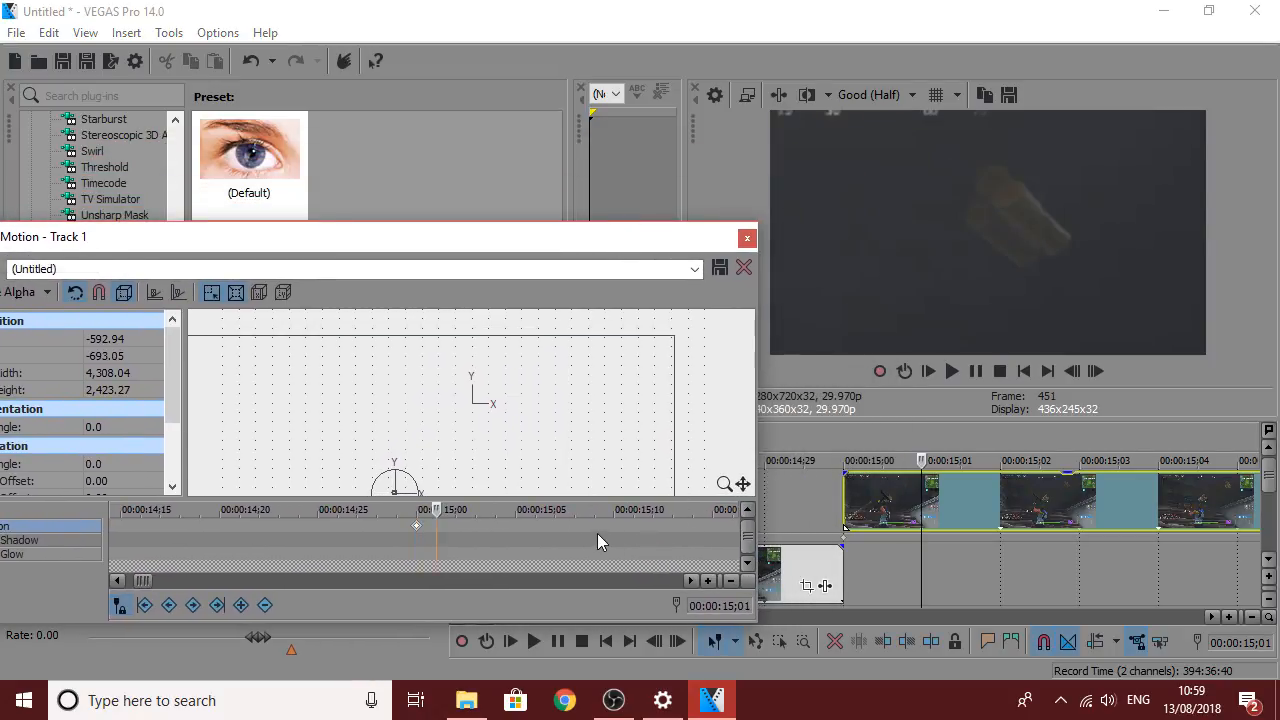
{"action": "key", "text": "Right"}
{"action": "key", "text": "Right"}
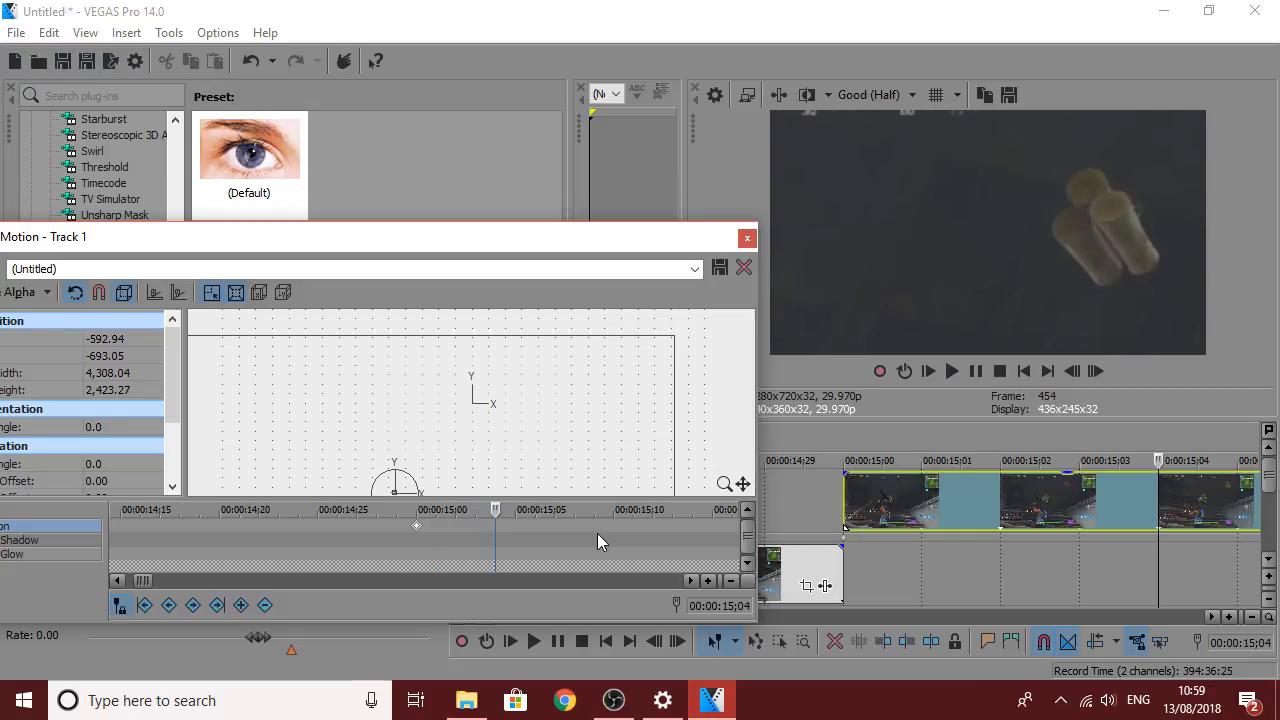
{"action": "left_click", "coordinate": [507, 399]}
{"action": "key", "text": "Right"}
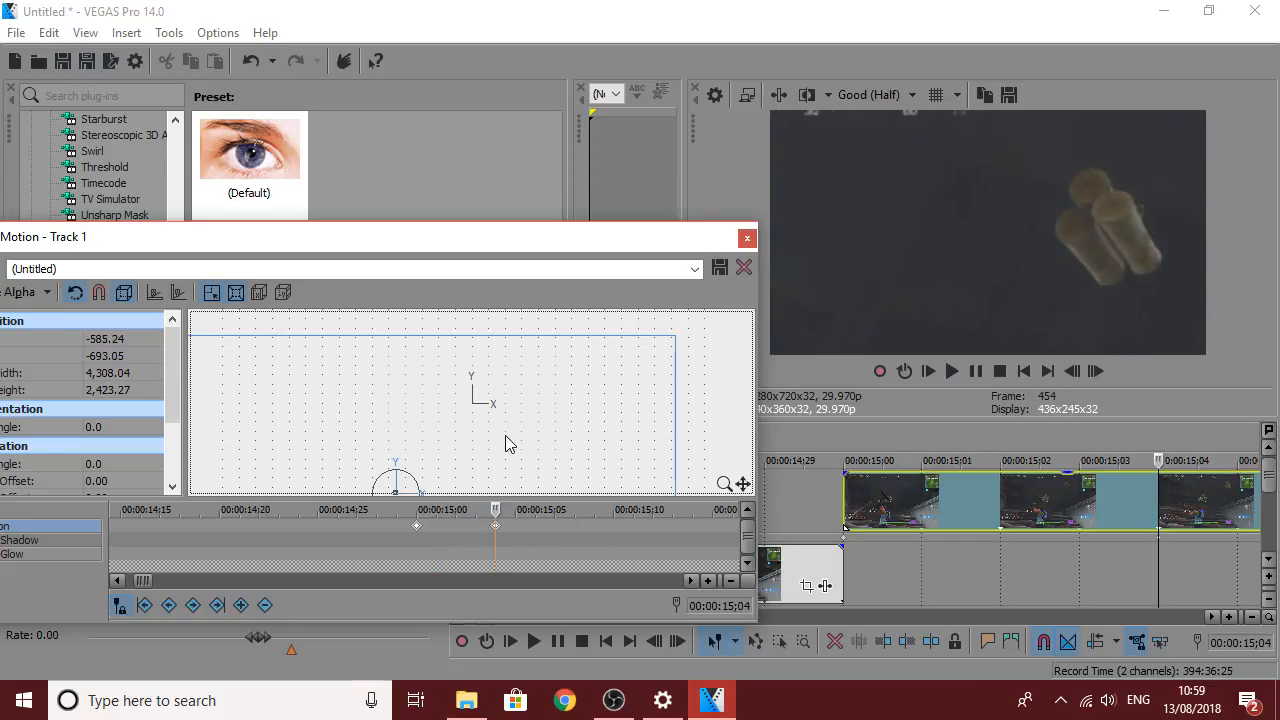
{"action": "key", "text": "Left"}
{"action": "key", "text": "Left"}
{"action": "key", "text": "Left"}
{"action": "key", "text": "Left"}
{"action": "key", "text": "Left"}
{"action": "key", "text": "Left"}
{"action": "key", "text": "Left"}
{"action": "key", "text": "Left"}
{"action": "key", "text": "Left"}
{"action": "key", "text": "Left"}
{"action": "key", "text": "Left"}
{"action": "key", "text": "Left"}
{"action": "key", "text": "Left"}
{"action": "key", "text": "Left"}
{"action": "key", "text": "Left"}
{"action": "key", "text": "Left"}
{"action": "key", "text": "Left"}
{"action": "key", "text": "Left"}
{"action": "key", "text": "Left"}
{"action": "key", "text": "Left"}
{"action": "key", "text": "Left"}
{"action": "key", "text": "Left"}
{"action": "key", "text": "Left"}
{"action": "key", "text": "Left"}
{"action": "key", "text": "Left"}
{"action": "key", "text": "Left"}
{"action": "key", "text": "Left"}
{"action": "key", "text": "Left"}
{"action": "key", "text": "Left"}
{"action": "key", "text": "Left"}
{"action": "key", "text": "Left"}
{"action": "key", "text": "Left"}
{"action": "key", "text": "Left"}
{"action": "key", "text": "Left"}
{"action": "key", "text": "Left"}
{"action": "key", "text": "Left"}
{"action": "key", "text": "Left"}
{"action": "key", "text": "Left"}
{"action": "key", "text": "Left"}
{"action": "key", "text": "Left"}
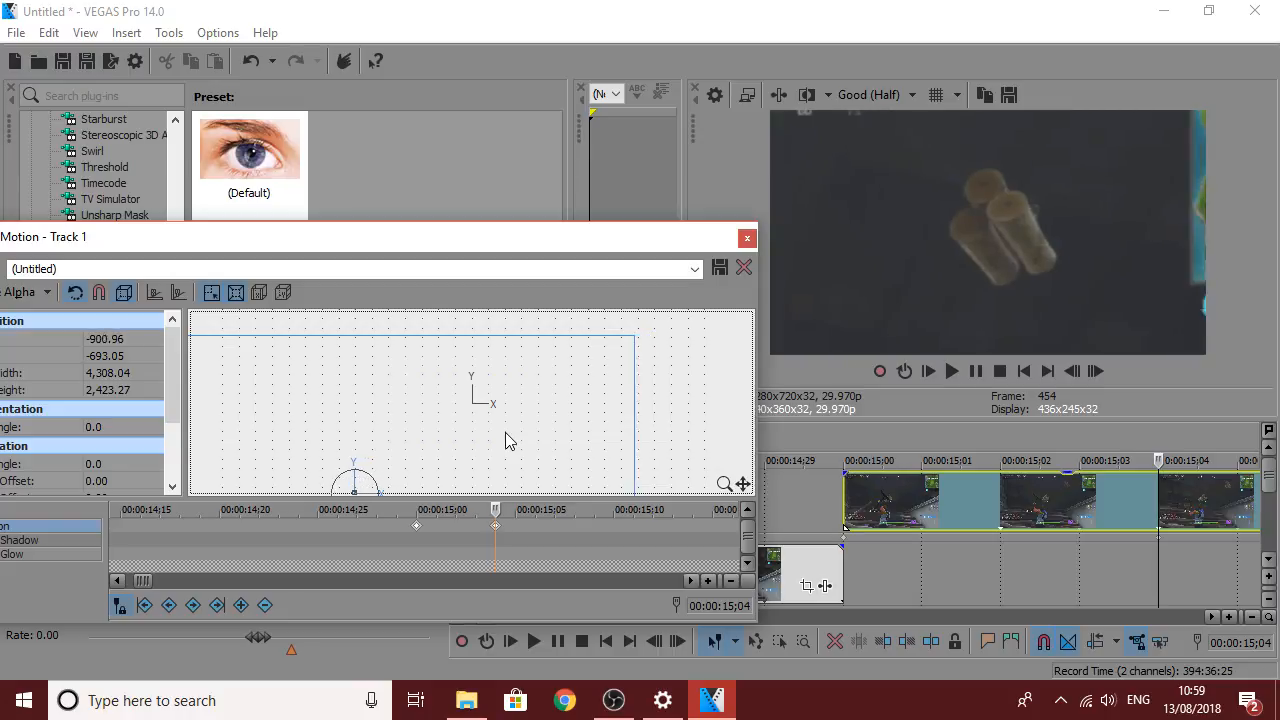
Add a Track Motion keyframe at 00:00:15;09 and move the frame to X -592.94, Y -369.63 to recentre the logs.
{"action": "left_click", "coordinate": [417, 526]}
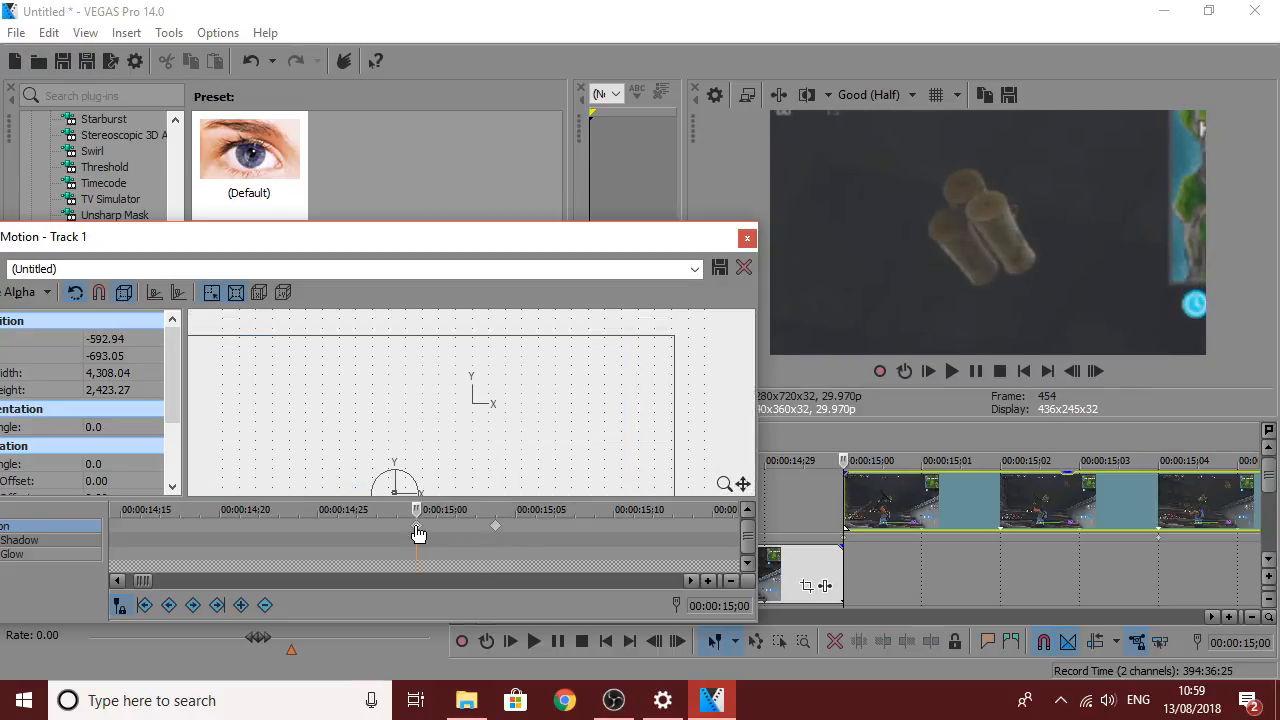
{"action": "key", "text": "Right"}
{"action": "key", "text": "Right"}
{"action": "key", "text": "Right"}
{"action": "key", "text": "Right"}
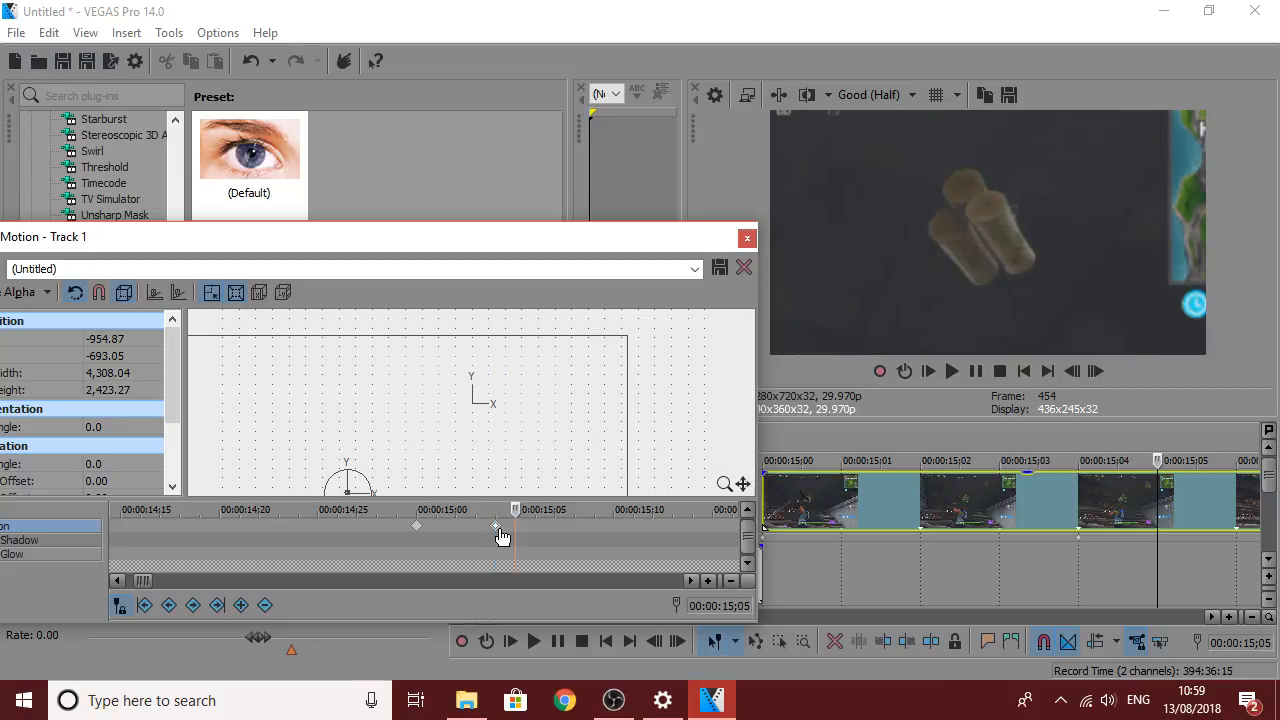
{"action": "key", "text": "Right"}
{"action": "key", "text": "Right"}
{"action": "key", "text": "Right"}
{"action": "key", "text": "Right"}
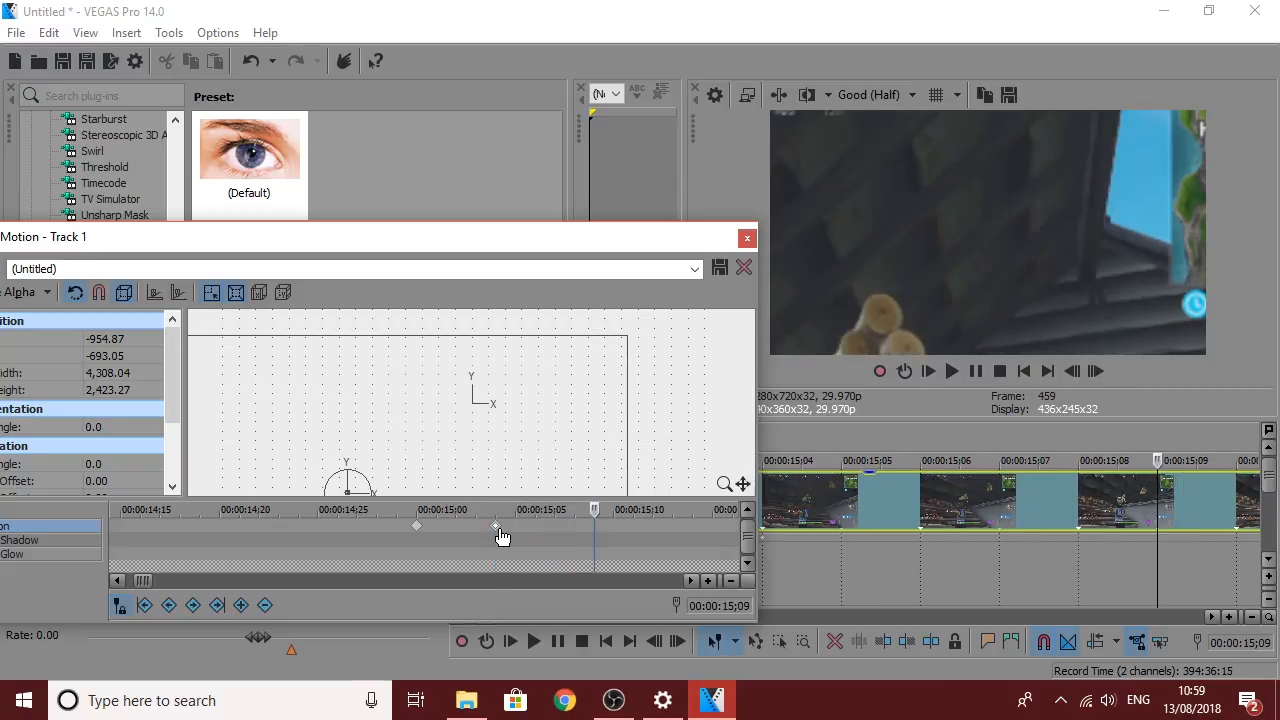
{"action": "left_click_drag", "start_coordinate": [513, 427], "coordinate": [560, 385]}
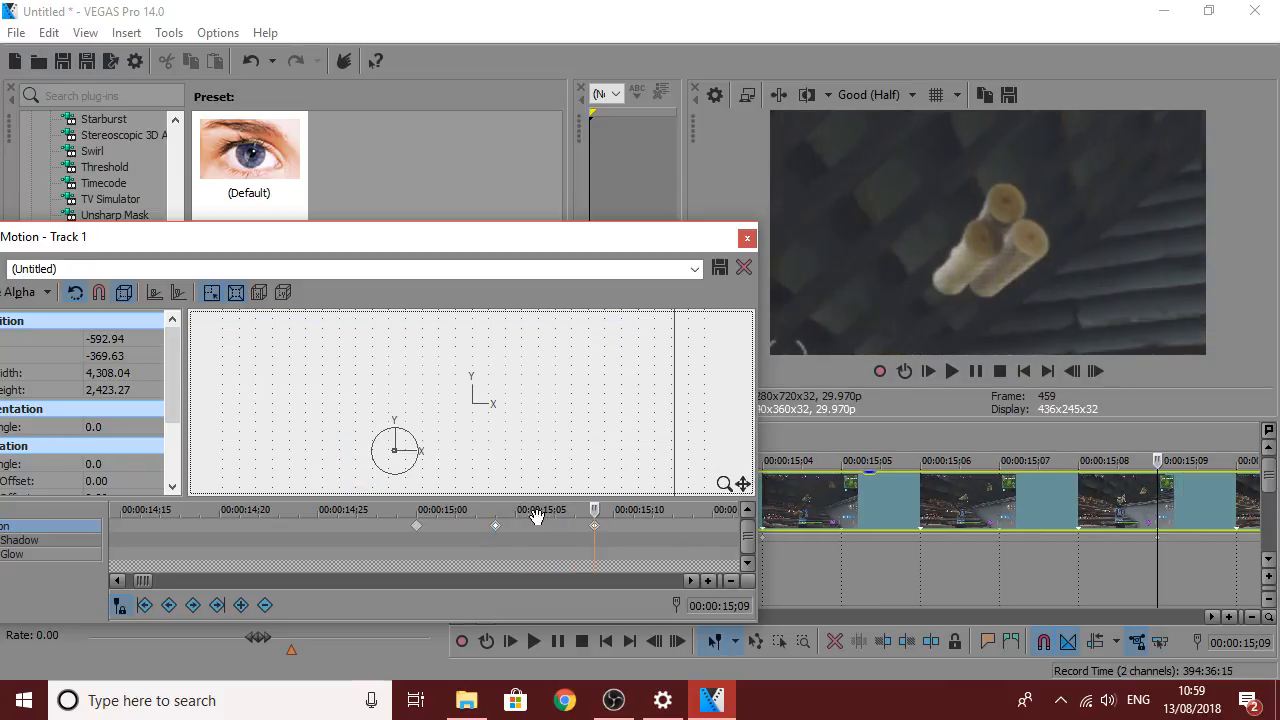
Step through the frames from 00:00:15;04 to 00:00:15;10 to check how the zoomed framing follows the logs.
{"action": "left_click", "coordinate": [496, 530]}
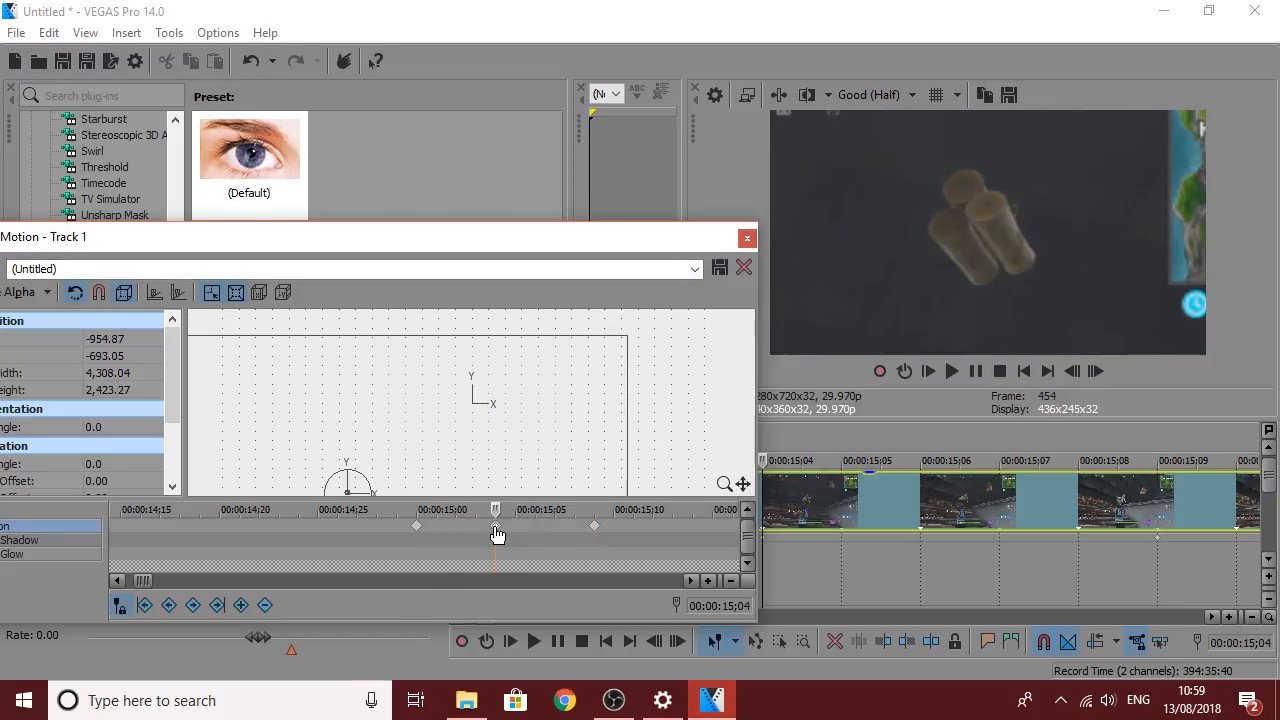
{"action": "key", "text": "Right"}
{"action": "key", "text": "Right"}
{"action": "key", "text": "Right"}
{"action": "key", "text": "Right"}
{"action": "key", "text": "Right"}
{"action": "key", "text": "Right"}
{"action": "key", "text": "Right"}
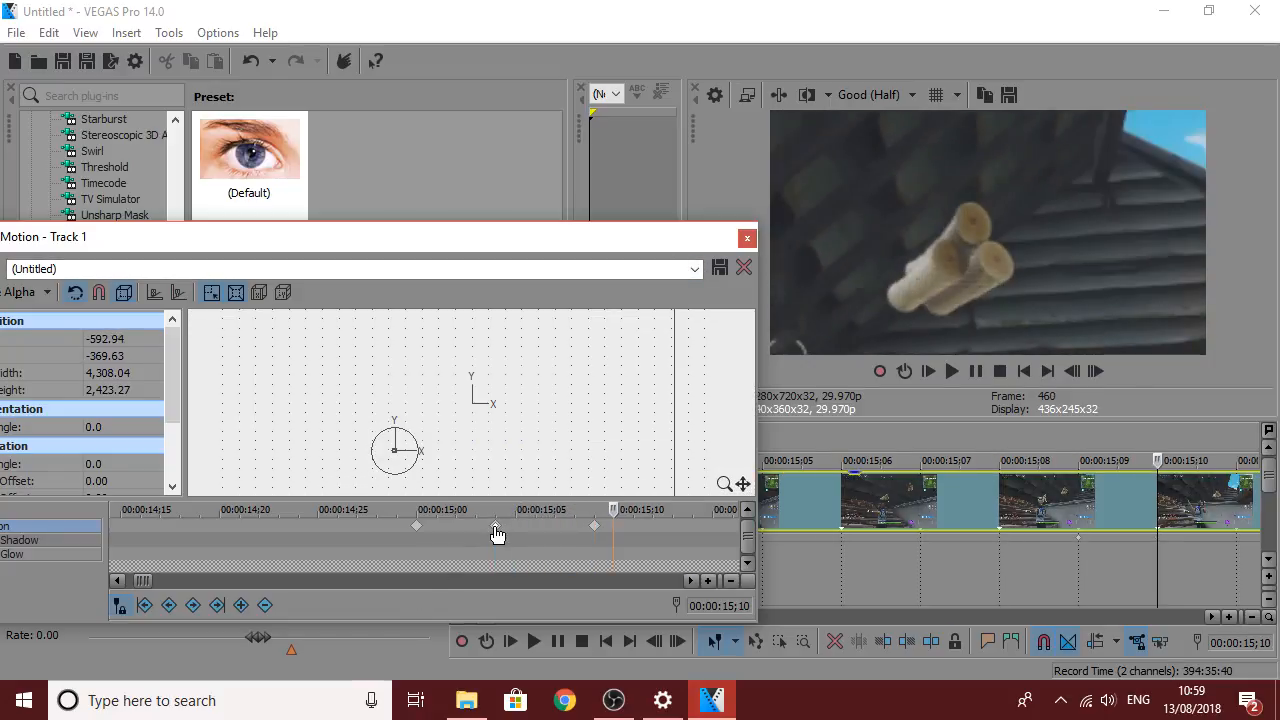
{"action": "key", "text": "Left"}
{"action": "key", "text": "Left"}
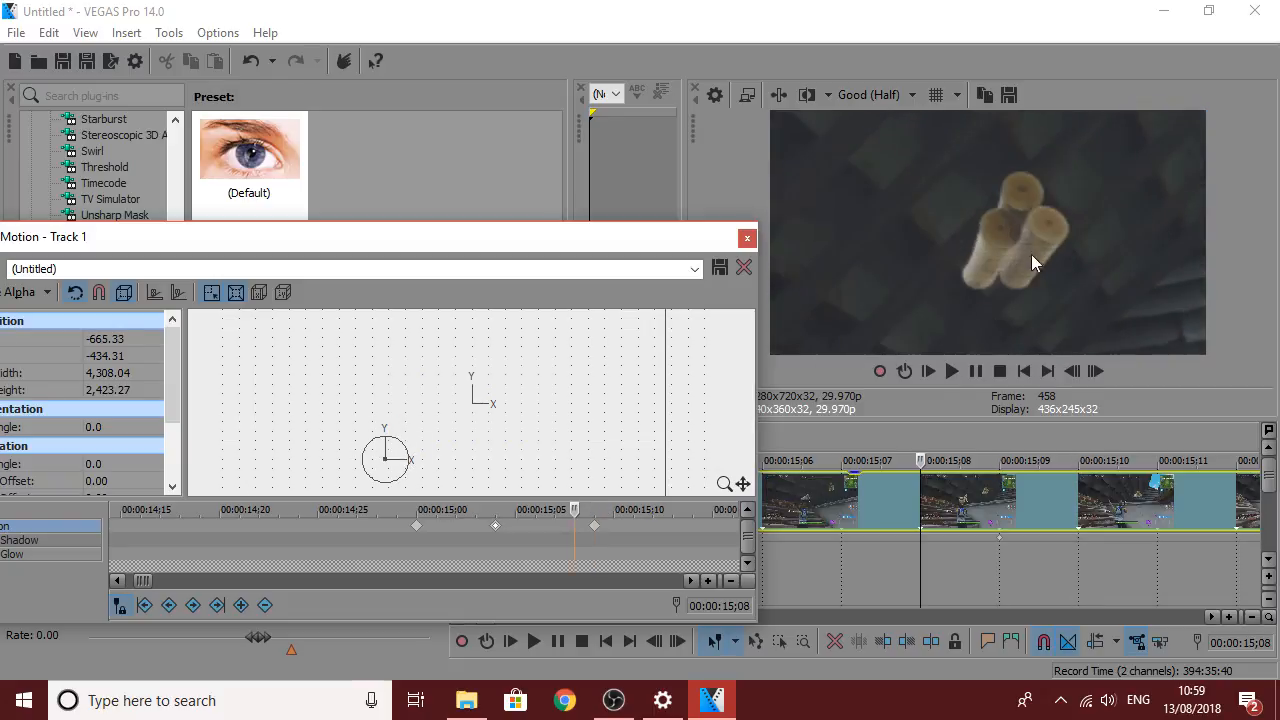
Add a Track Motion keyframe at 00:00:15;13 and move the frame to X -354.22, Y -269.52 to recentre the logs.
{"action": "key", "text": "Right"}
{"action": "key", "text": "Right"}
{"action": "key", "text": "Right"}
{"action": "key", "text": "Right"}
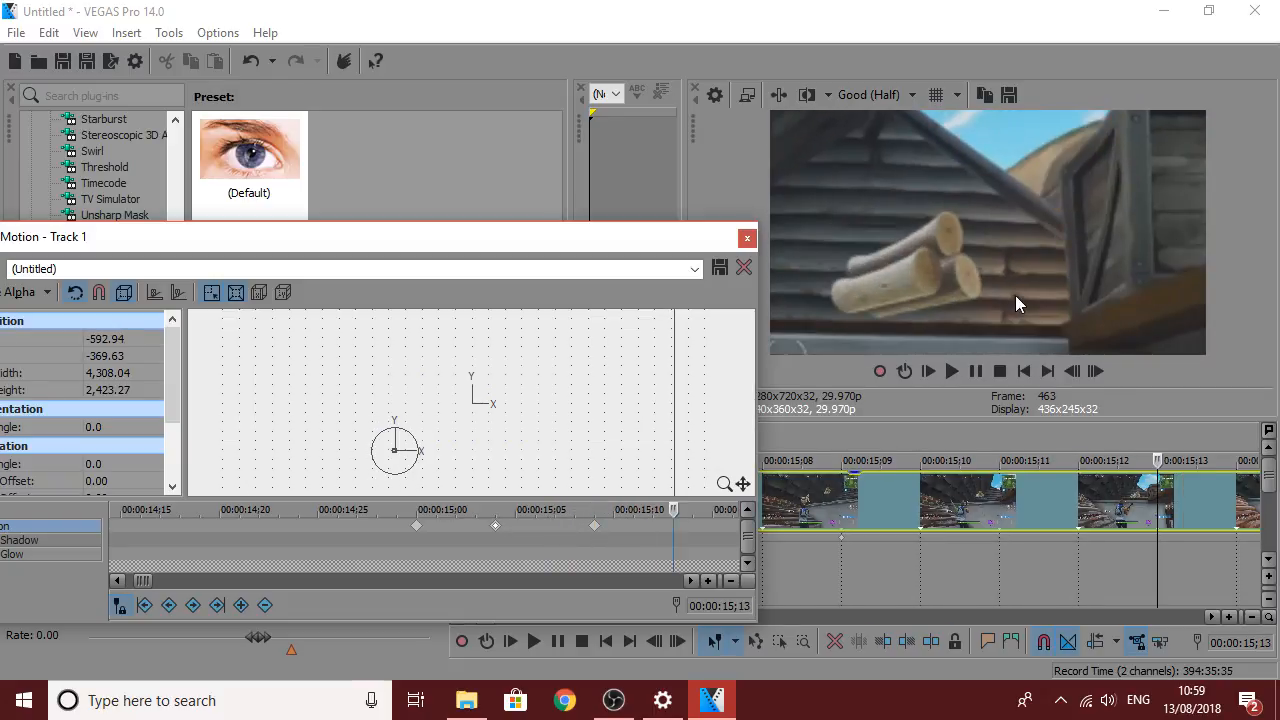
{"action": "left_click_drag", "start_coordinate": [621, 385], "coordinate": [609, 386]}
{"action": "key", "text": "Up"}
{"action": "key", "text": "Up"}
{"action": "key", "text": "Up"}
{"action": "key", "text": "Up"}
{"action": "key", "text": "Up"}
{"action": "key", "text": "Up"}
{"action": "key", "text": "Up"}
{"action": "key", "text": "Right"}
{"action": "key", "text": "Right"}
{"action": "key", "text": "Right"}
{"action": "key", "text": "Right"}
{"action": "key", "text": "Right"}
{"action": "key", "text": "Right"}
{"action": "key", "text": "Right"}
{"action": "key", "text": "Right"}
{"action": "key", "text": "Right"}
{"action": "key", "text": "Right"}
{"action": "key", "text": "Right"}
{"action": "key", "text": "Right"}
{"action": "key", "text": "Right"}
{"action": "key", "text": "Right"}
{"action": "key", "text": "Right"}
{"action": "key", "text": "Right"}
{"action": "key", "text": "Right"}
{"action": "key", "text": "Right"}
{"action": "key", "text": "Right"}
{"action": "key", "text": "Right"}
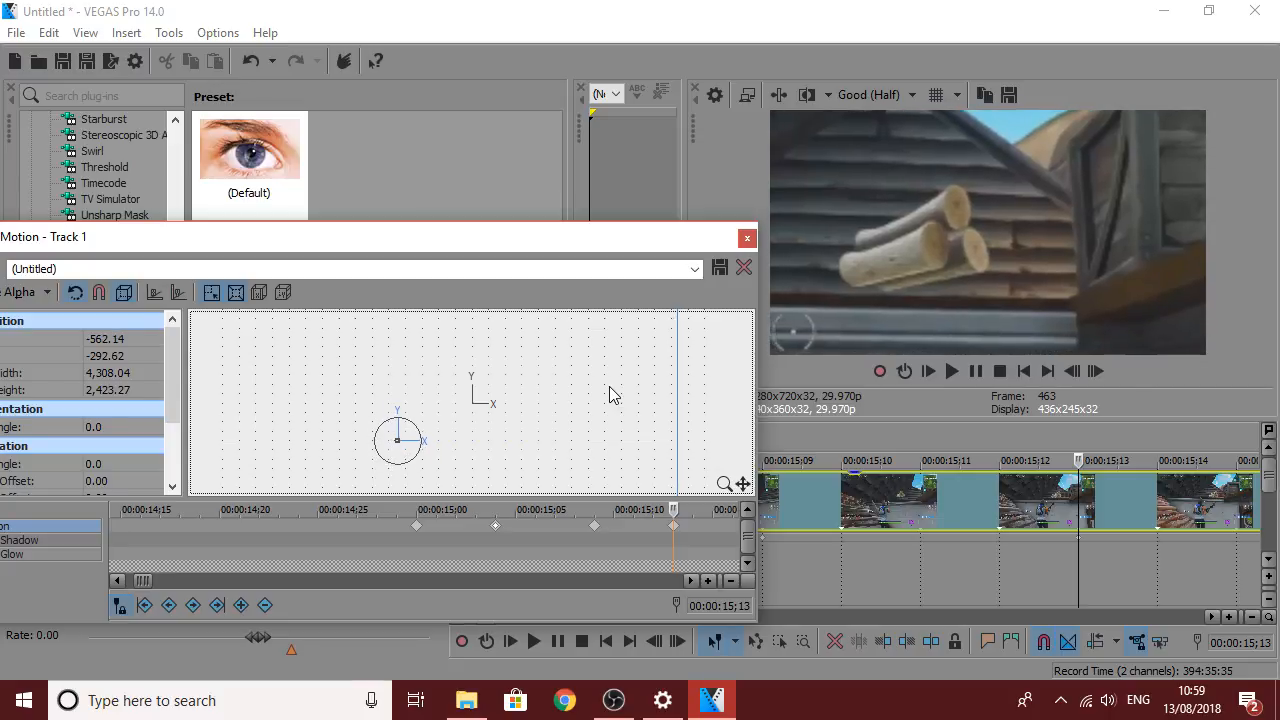
{"action": "key", "text": "Right"}
{"action": "key", "text": "Up"}
{"action": "key", "text": "Right"}
{"action": "key", "text": "Up"}
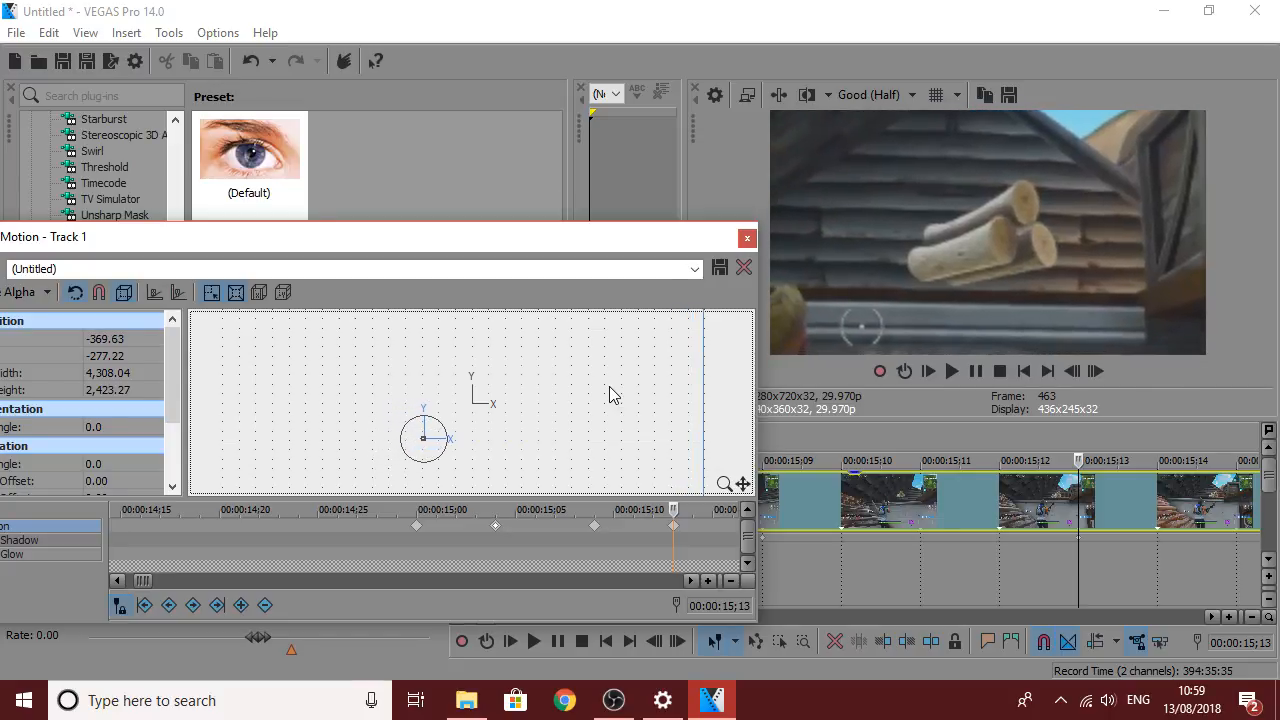
{"action": "key", "text": "Right"}
{"action": "key", "text": "Right"}
{"action": "key", "text": "Up"}
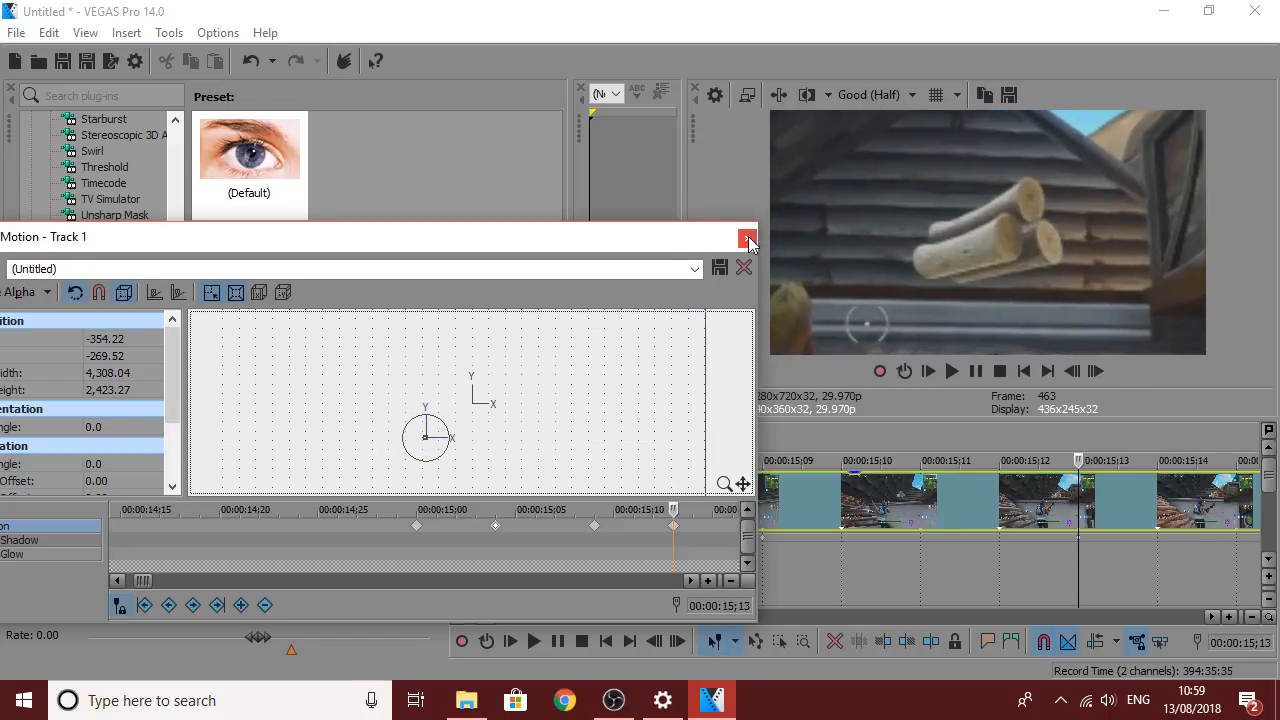
Step through the frames onward from the third Track Motion keyframe to check how the zoom follows the logs.
{"action": "left_click", "coordinate": [598, 525]}
{"action": "key", "text": "Right"}
{"action": "key", "text": "Right"}
{"action": "key", "text": "Right"}
{"action": "key", "text": "Right"}
{"action": "key", "text": "Right"}
{"action": "key", "text": "Right"}
{"action": "key", "text": "Right"}
{"action": "key", "text": "Right"}
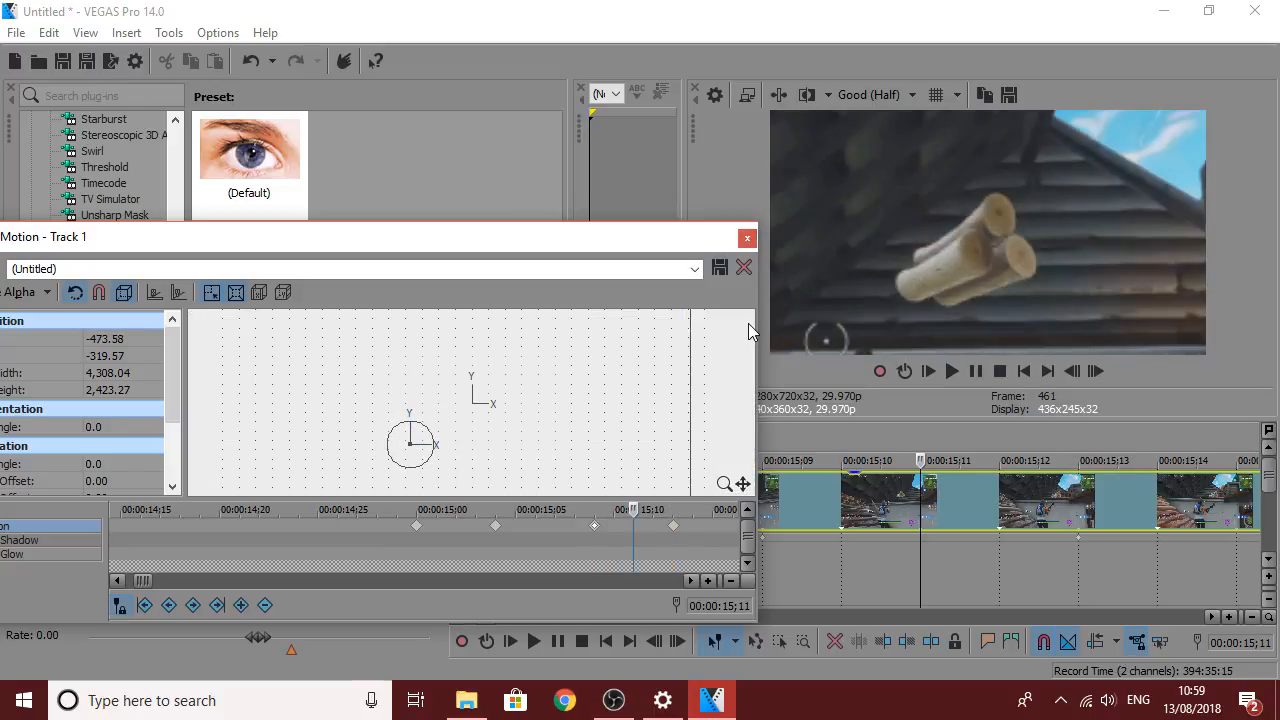
{"action": "key", "text": "Right"}
{"action": "key", "text": "Right"}
Add a Track Motion keyframe at 00:00:15;26 and shift the frame to X -101.78, Y -259.00 to follow the logs.
{"action": "scroll", "coordinate": [706, 527], "scroll_direction": "down", "scroll_amount": 5}
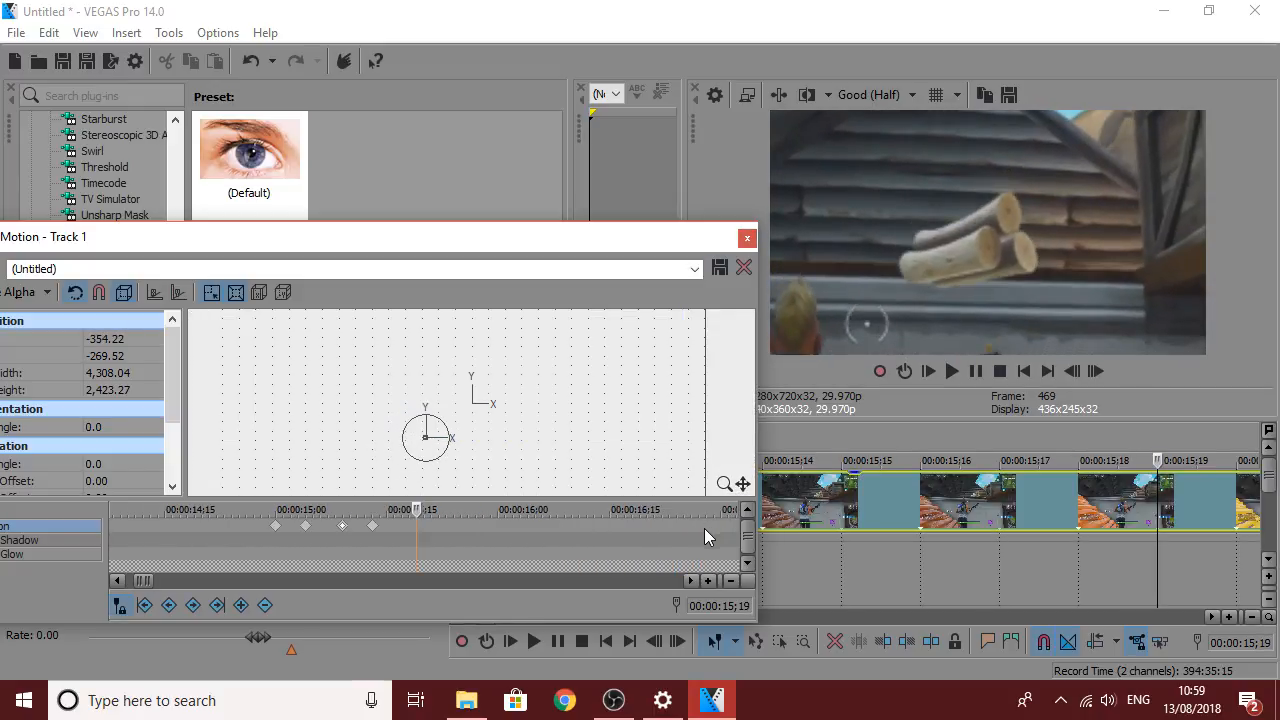
{"action": "key", "text": "Right"}
{"action": "key", "text": "Left"}
{"action": "key", "text": "Left"}
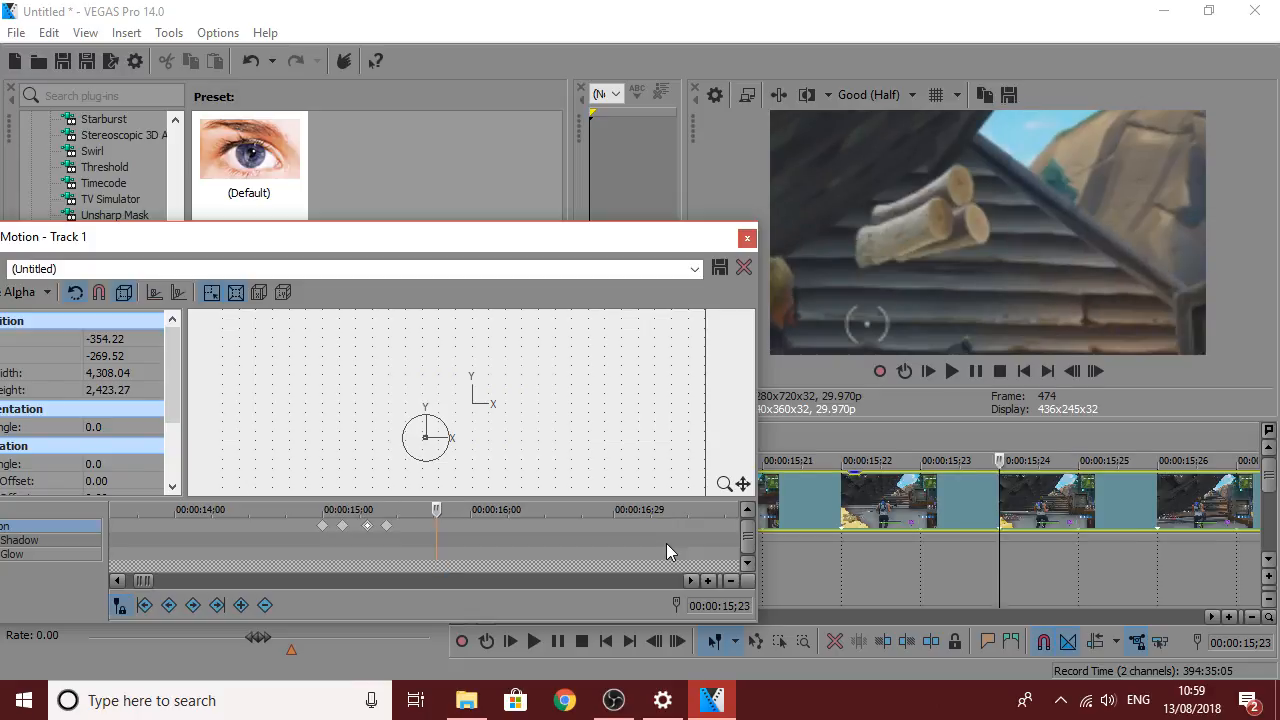
{"action": "key", "text": "Right"}
{"action": "key", "text": "Right"}
{"action": "key", "text": "Right"}
{"action": "key", "text": "Right"}
{"action": "key", "text": "Right"}
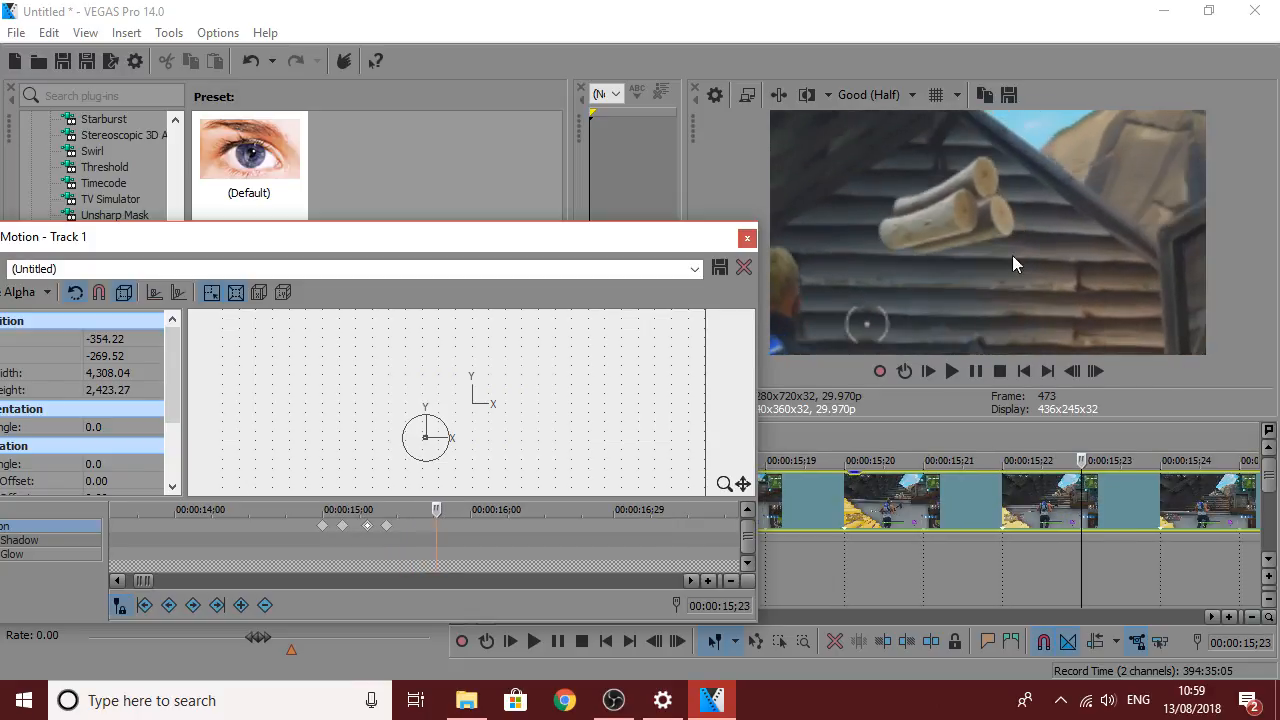
{"action": "key", "text": "Right"}
{"action": "key", "text": "Right"}
{"action": "key", "text": "Right"}
{"action": "key", "text": "Left"}
{"action": "key", "text": "Left"}
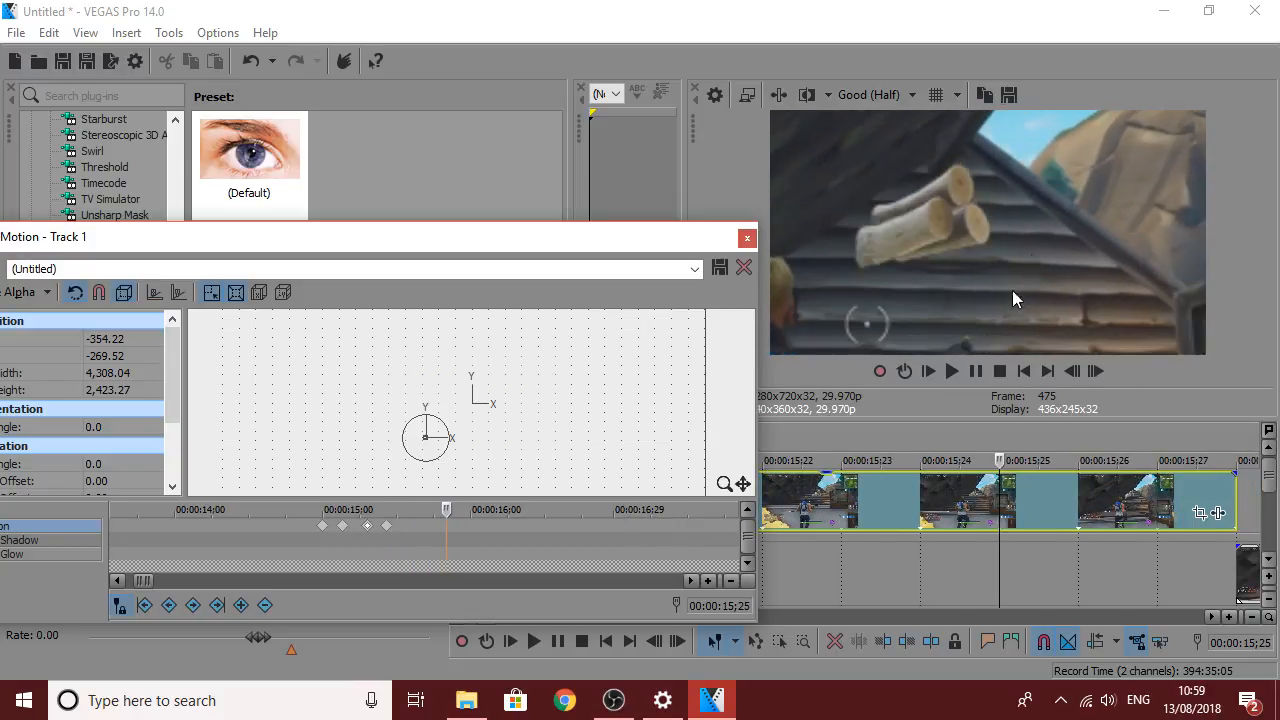
{"action": "key", "text": "Right"}
{"action": "scroll", "coordinate": [640, 523], "scroll_direction": "up", "scroll_amount": 3}
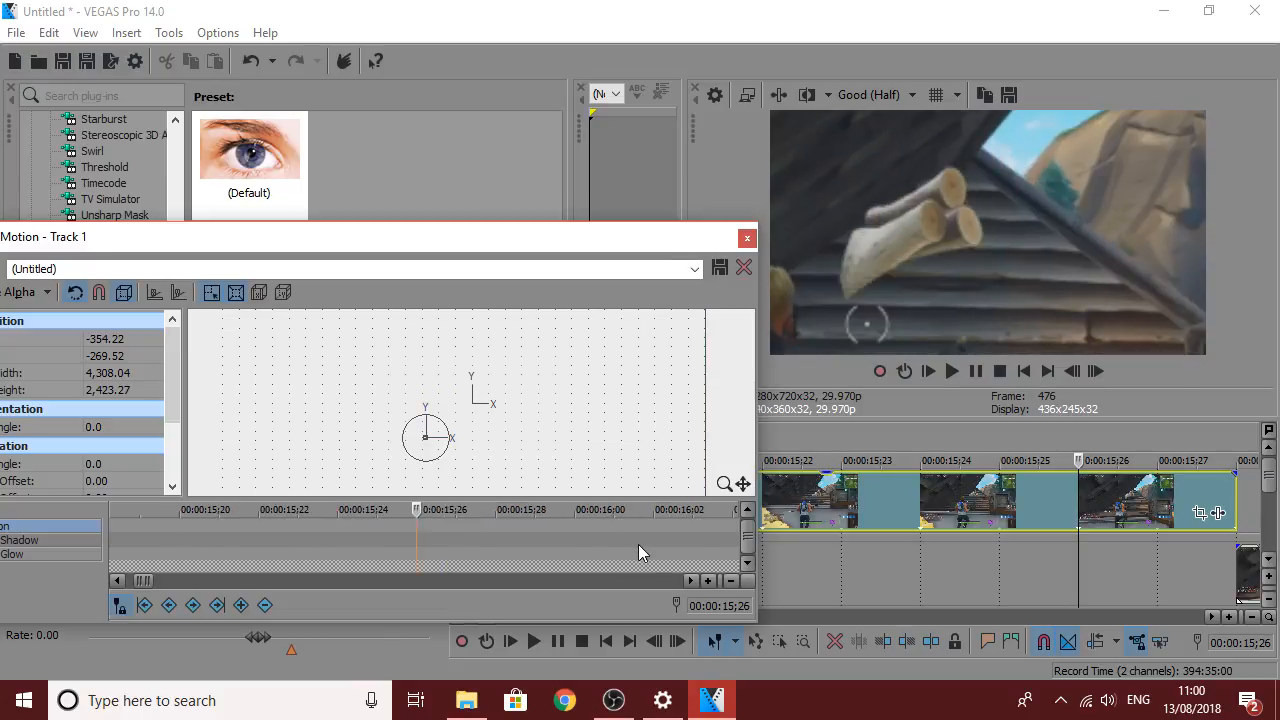
{"action": "scroll", "coordinate": [540, 442], "scroll_direction": "down", "scroll_amount": 1}
{"action": "scroll", "coordinate": [540, 442], "scroll_direction": "down", "scroll_amount": 1}
{"action": "scroll", "coordinate": [626, 572], "scroll_direction": "up", "scroll_amount": 3}
{"action": "left_click", "coordinate": [595, 438]}
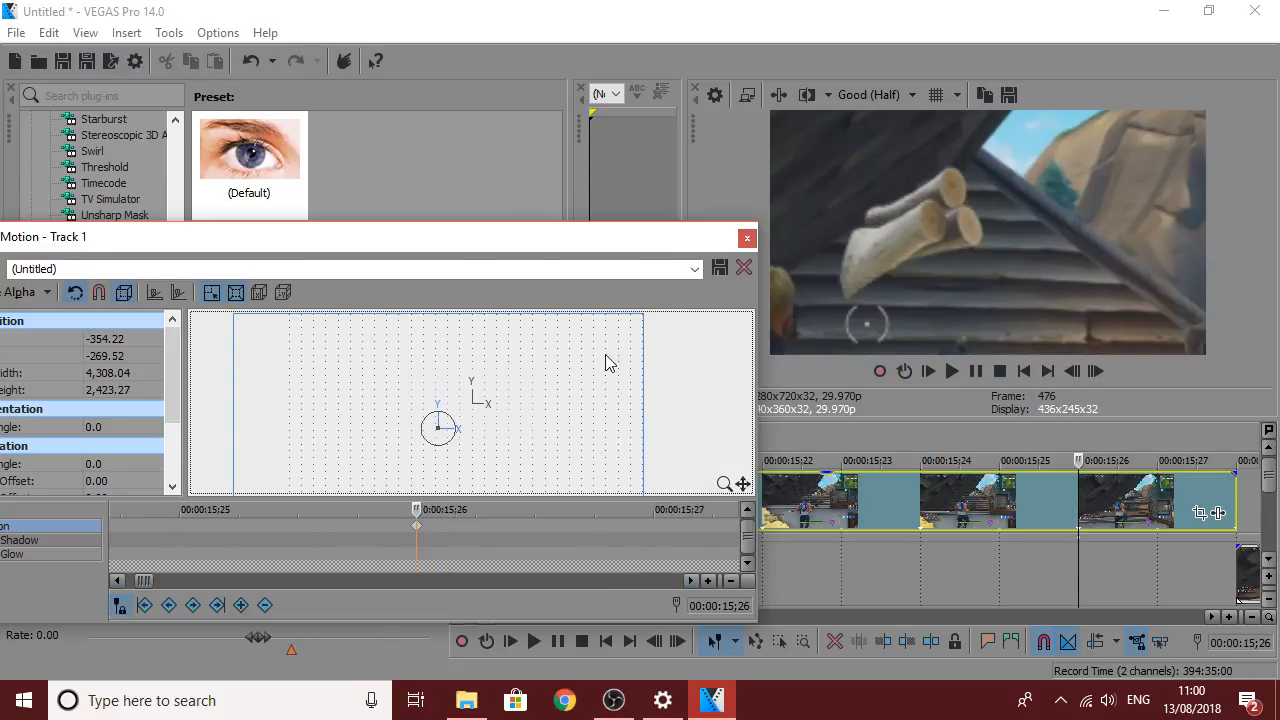
{"action": "key", "text": "Down"}
{"action": "key", "text": "Left"}
{"action": "key", "text": "Up"}
{"action": "key", "text": "Up"}
{"action": "key", "text": "Right"}
{"action": "key", "text": "Right"}
{"action": "key", "text": "Right"}
{"action": "key", "text": "Right"}
{"action": "key", "text": "Right"}
{"action": "key", "text": "Right"}
{"action": "key", "text": "Right"}
{"action": "key", "text": "Right"}
{"action": "key", "text": "Right"}
{"action": "key", "text": "Right"}
{"action": "key", "text": "Right"}
{"action": "key", "text": "Right"}
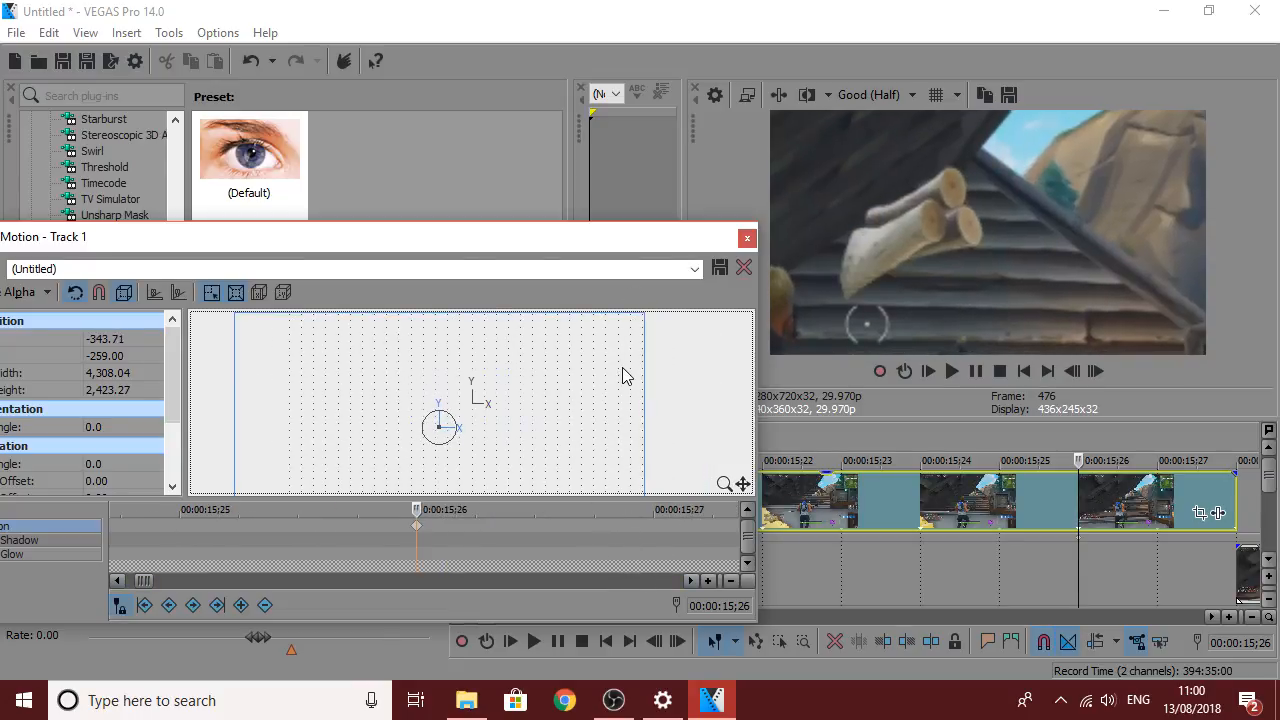
{"action": "key", "text": "Right"}
{"action": "key", "text": "Right"}
{"action": "key", "text": "Right"}
{"action": "key", "text": "Right"}
{"action": "key", "text": "Right"}
{"action": "key", "text": "Right"}
{"action": "key", "text": "Right"}
{"action": "key", "text": "Right"}
{"action": "key", "text": "Right"}
{"action": "key", "text": "Right"}
{"action": "key", "text": "Right"}
{"action": "key", "text": "Right"}
{"action": "key", "text": "Right"}
{"action": "key", "text": "Right"}
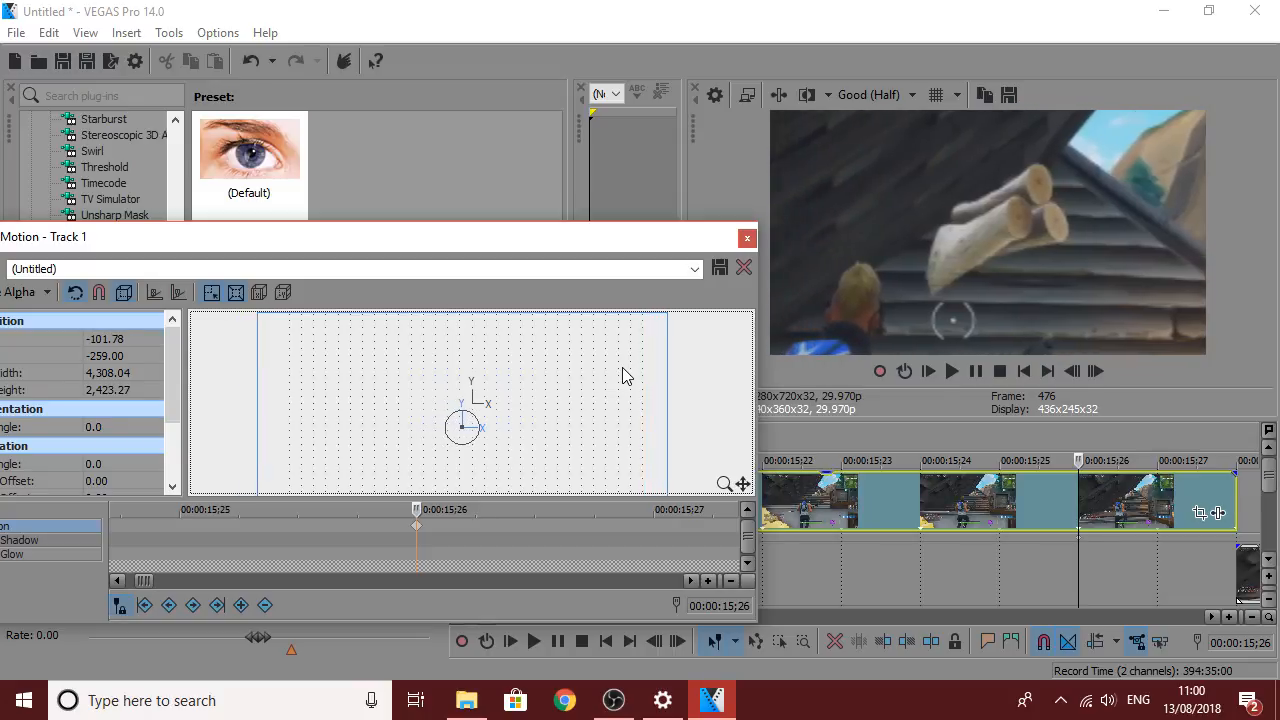
{"action": "left_click", "coordinate": [417, 525]}
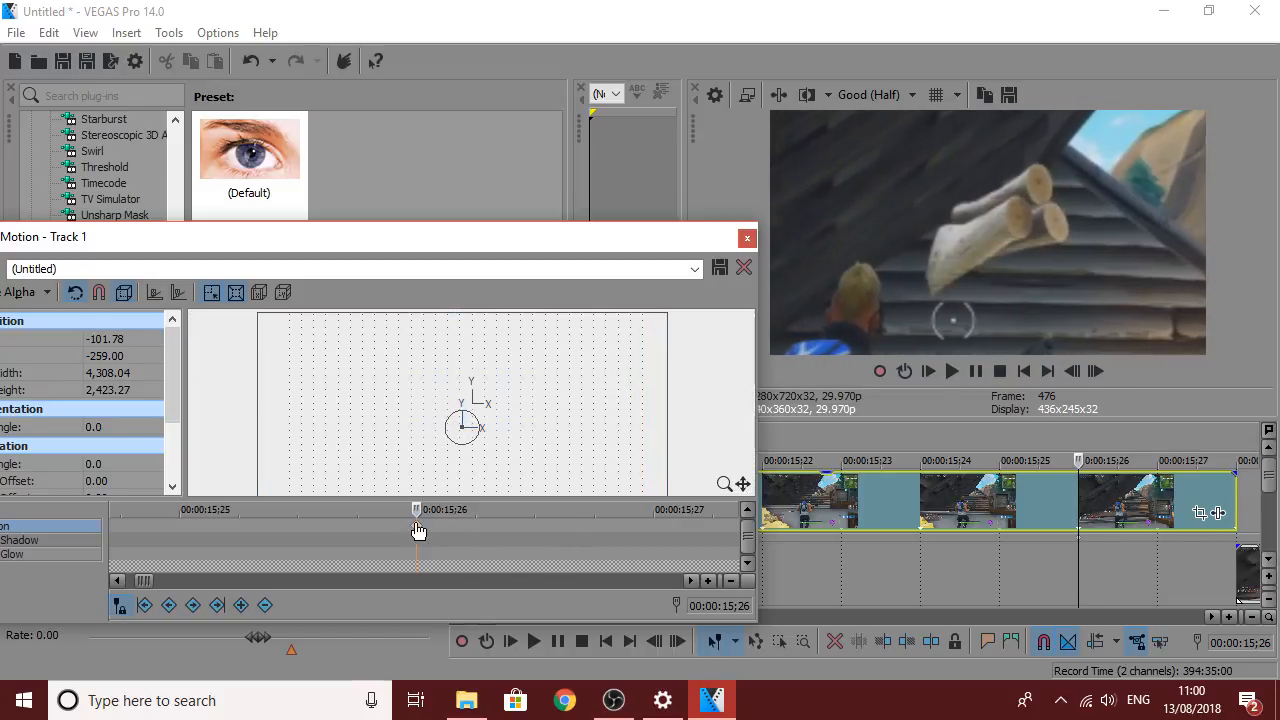
Add a Track Motion keyframe at 00:00:15;27 and move the frame to X 13.92, Y -132.78.
{"action": "key", "text": "Right"}
{"action": "key", "text": "Right"}
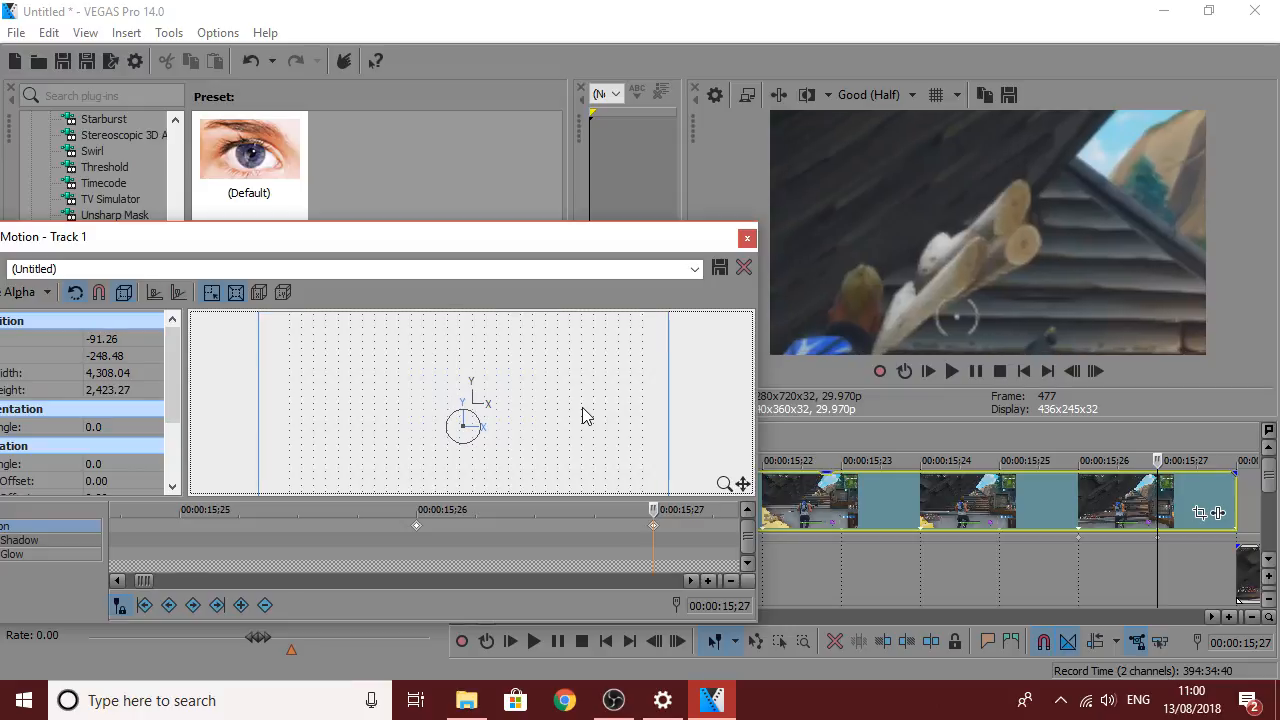
{"action": "key", "text": "Up"}
{"action": "key", "text": "Up"}
{"action": "key", "text": "Up"}
{"action": "key", "text": "Right"}
{"action": "key", "text": "Right"}
{"action": "key", "text": "Up"}
{"action": "key", "text": "Up"}
{"action": "key", "text": "Up"}
{"action": "key", "text": "Right"}
{"action": "key", "text": "Right"}
{"action": "key", "text": "Right"}
{"action": "key", "text": "Up"}
{"action": "key", "text": "Up"}
{"action": "key", "text": "Right"}
{"action": "key", "text": "Right"}
{"action": "key", "text": "Up"}
{"action": "key", "text": "Up"}
{"action": "key", "text": "Up"}
{"action": "key", "text": "Right"}
{"action": "key", "text": "Right"}
{"action": "key", "text": "Right"}
{"action": "key", "text": "Right"}
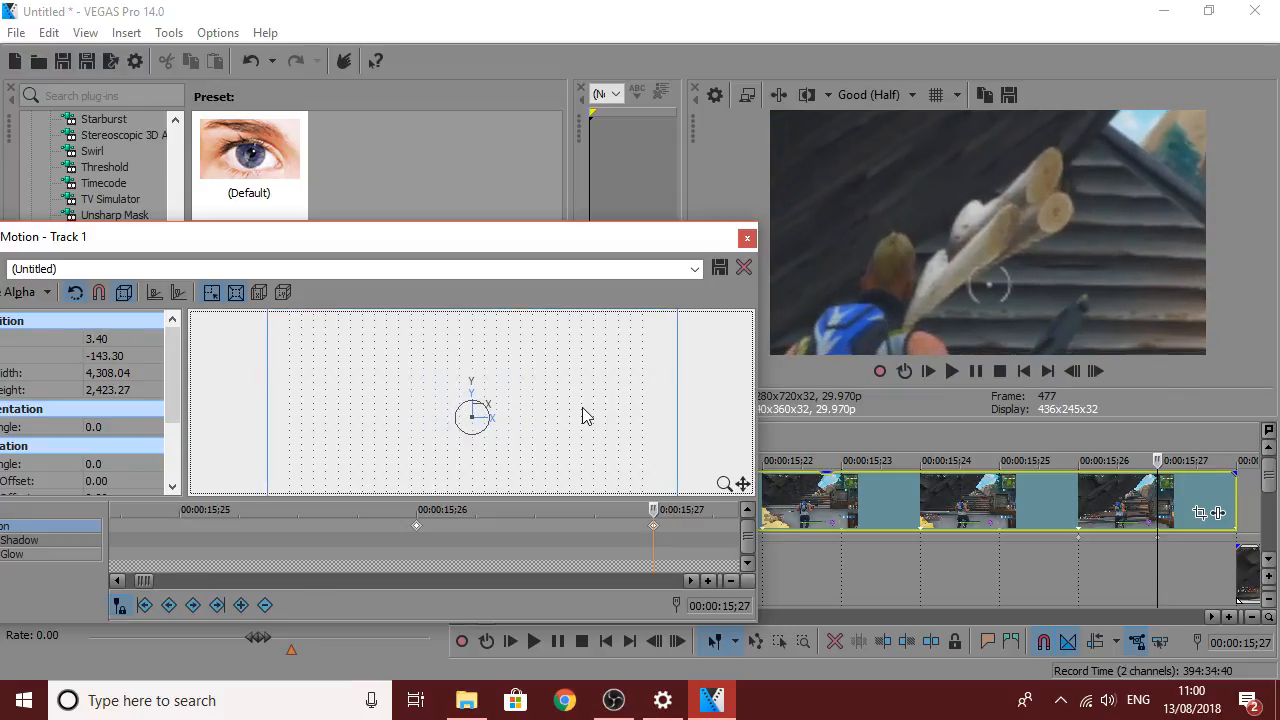
{"action": "key", "text": "Left"}
{"action": "key", "text": "Left"}
{"action": "key", "text": "Up"}
{"action": "key", "text": "Right"}
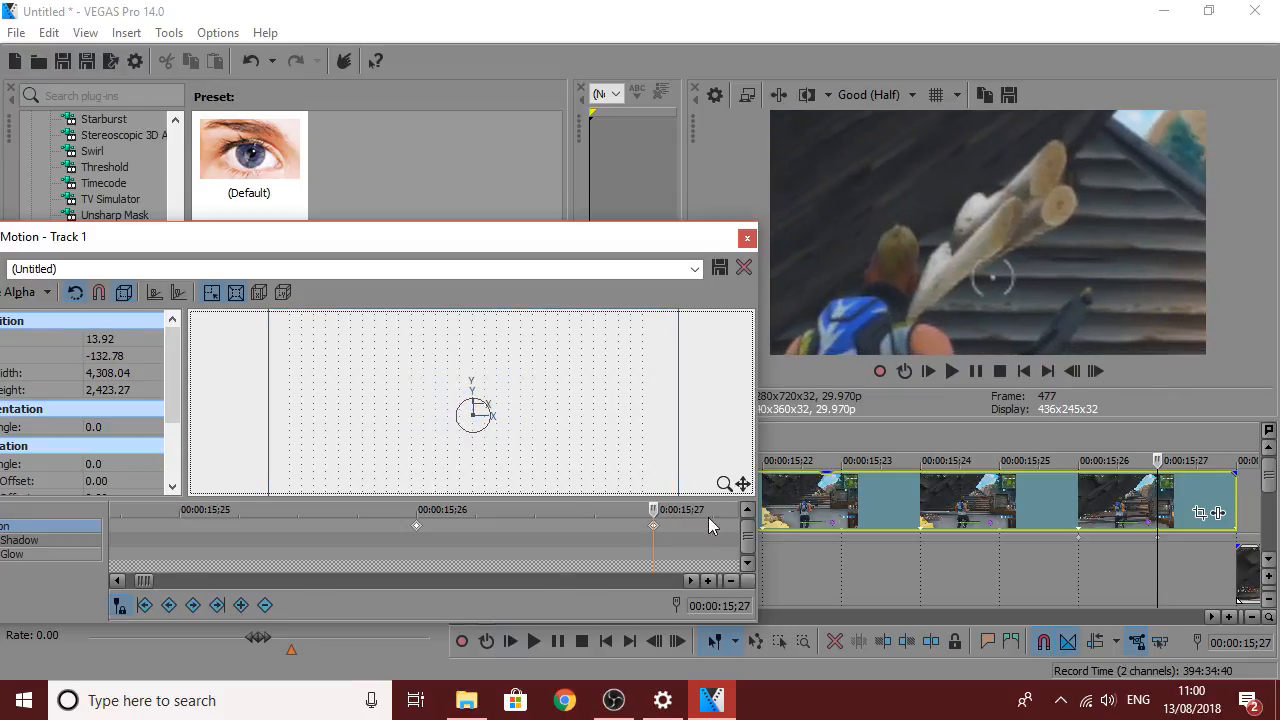
Check the frame following the last Track Motion keyframe, return to 00:00:15;27 and close the Track Motion window.
{"action": "left_click", "coordinate": [652, 529]}
{"action": "key", "text": "Right"}
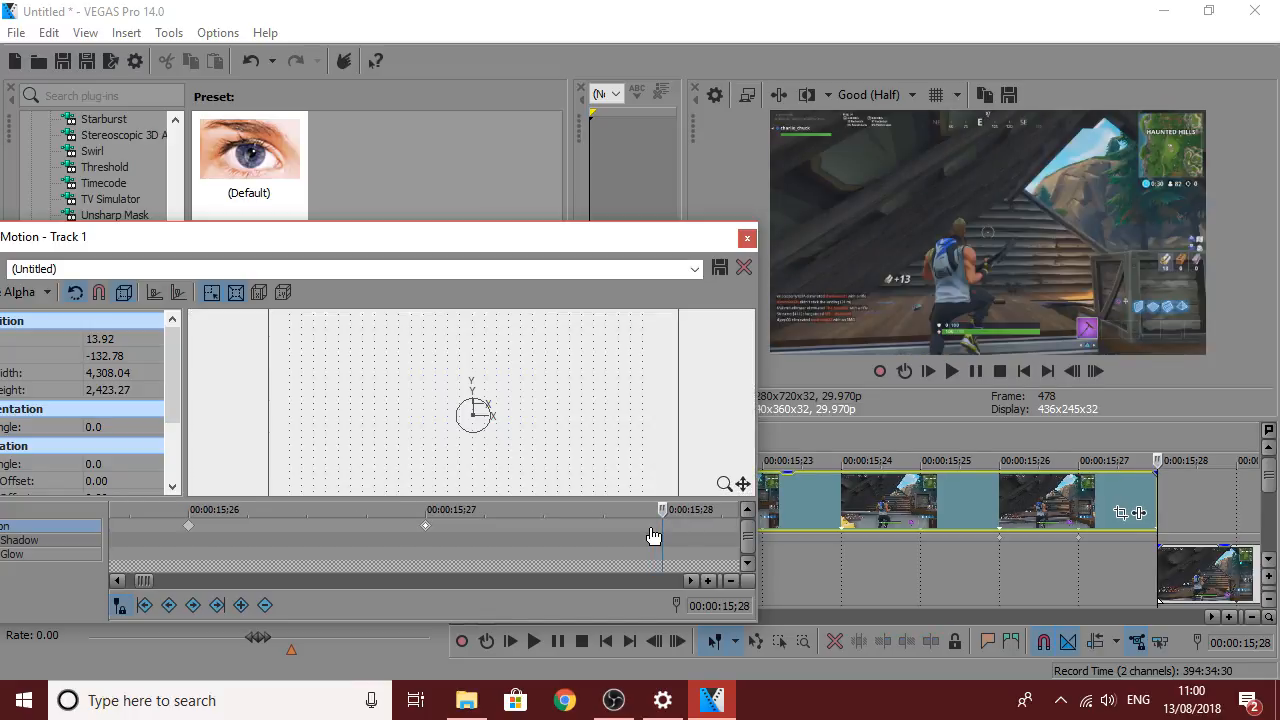
{"action": "key", "text": "Left"}
{"action": "left_click", "coordinate": [747, 238]}
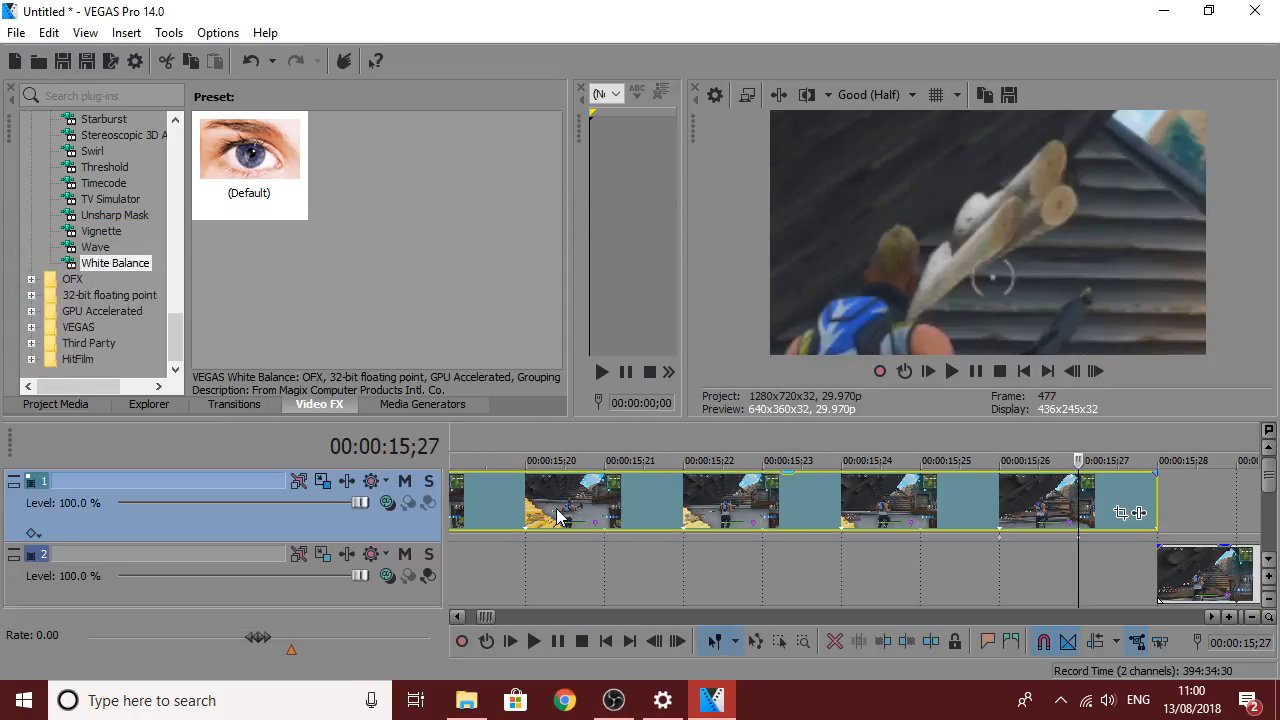
Play the timeline twice from just before 00:00:15;00 to review the zoomed highlight on track 1.
{"action": "left_click", "coordinate": [556, 508]}
{"action": "scroll", "coordinate": [556, 508], "scroll_direction": "down", "scroll_amount": 3}
{"action": "left_click", "coordinate": [615, 497]}
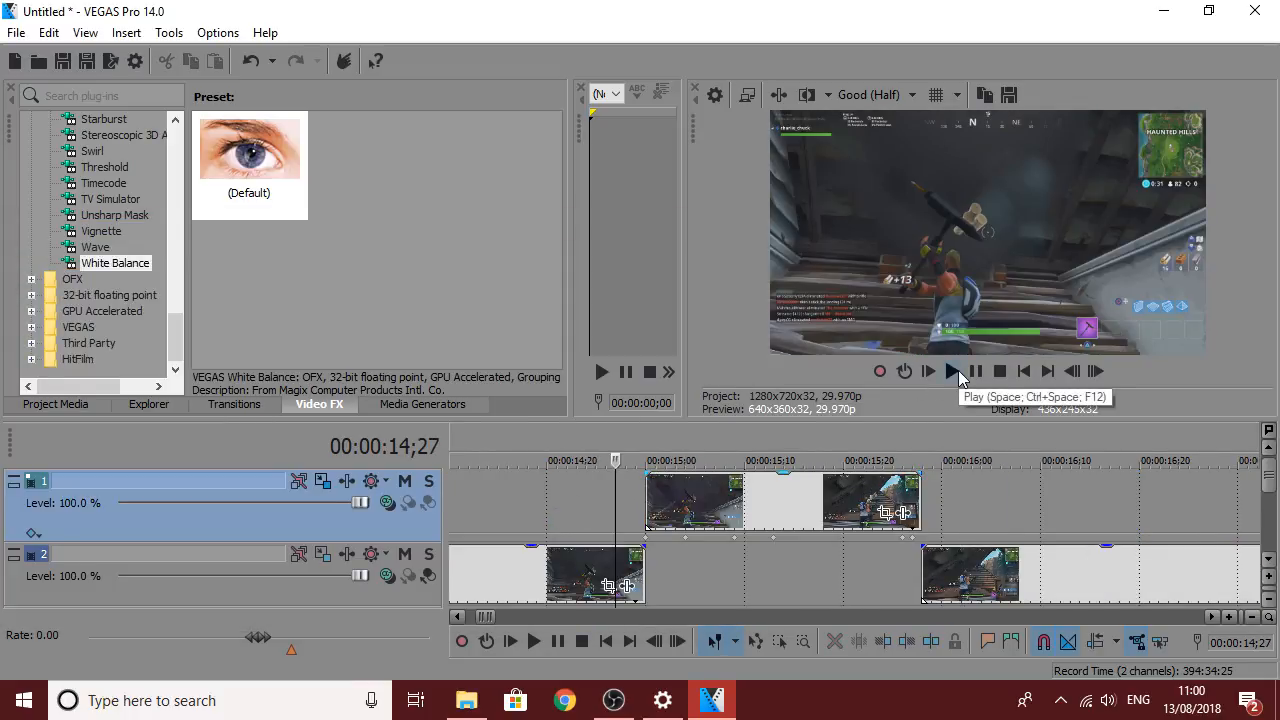
{"action": "left_click", "coordinate": [952, 371]}
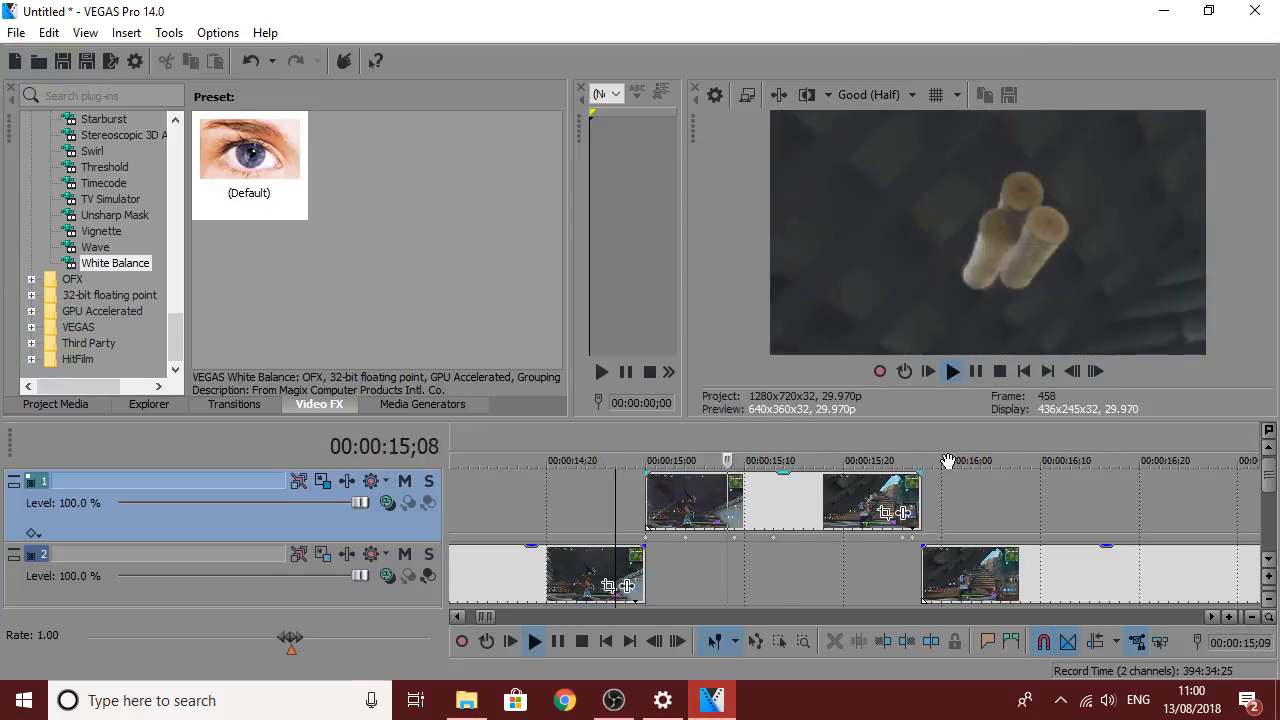
{"action": "left_click", "coordinate": [976, 374]}
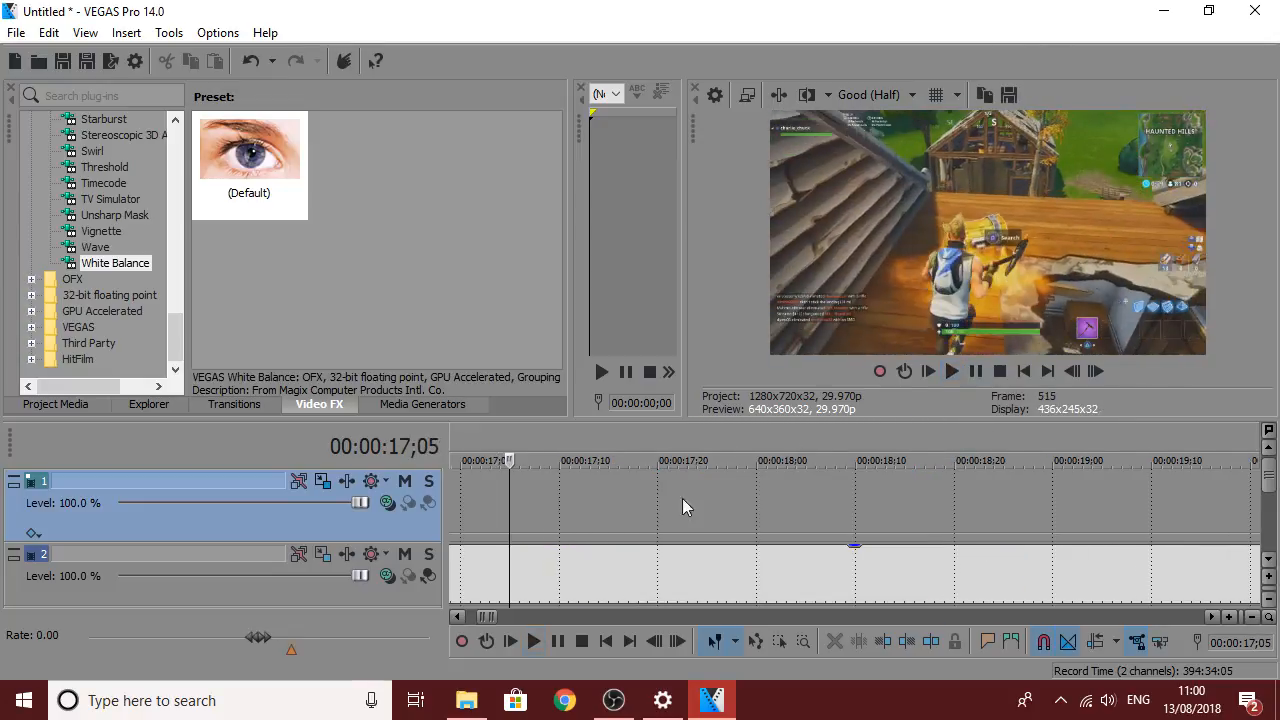
{"action": "scroll", "coordinate": [614, 523], "scroll_direction": "down", "scroll_amount": 3}
{"action": "left_click", "coordinate": [763, 478]}
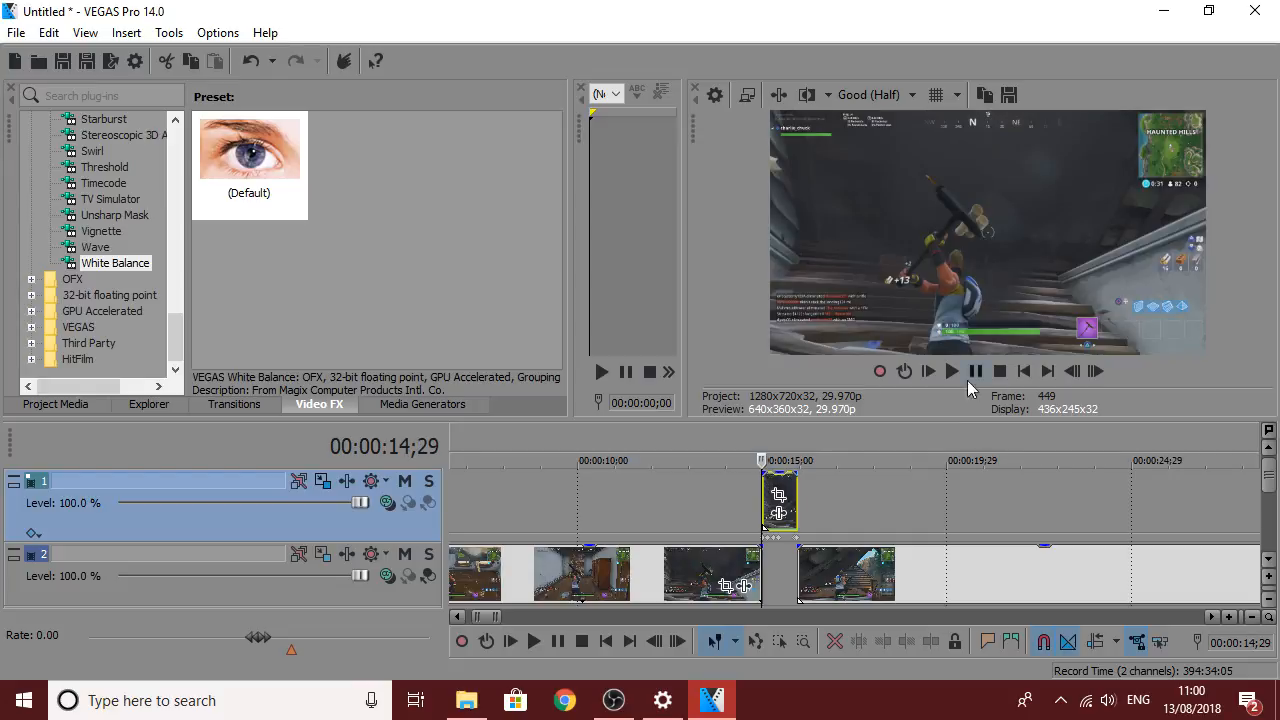
{"action": "left_click", "coordinate": [953, 371]}
{"action": "left_click", "coordinate": [976, 372]}
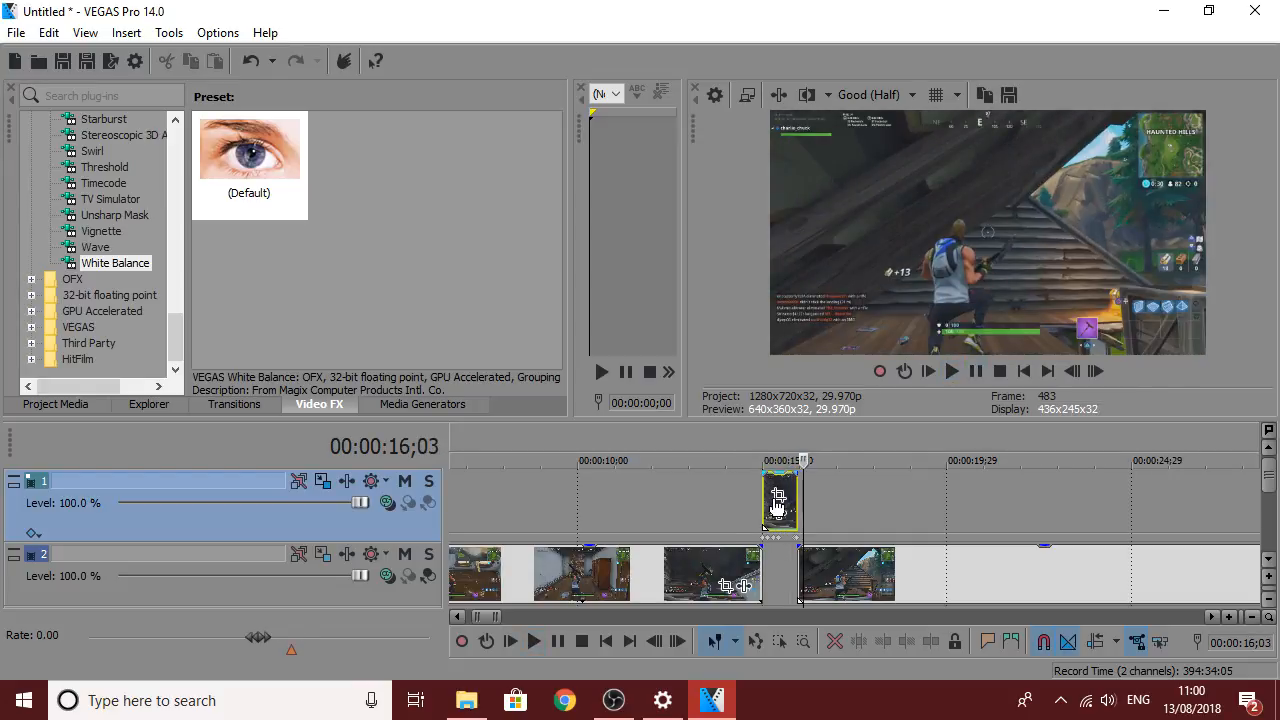
Return the playhead to the start of the highlight clip on track 1 at 00:00:15;00.
{"action": "left_click", "coordinate": [762, 475]}
{"action": "scroll", "coordinate": [868, 566], "scroll_direction": "up", "scroll_amount": 8}
{"action": "scroll", "coordinate": [995, 552], "scroll_direction": "down", "scroll_amount": 8}
{"action": "scroll", "coordinate": [1008, 559], "scroll_direction": "up", "scroll_amount": 9}
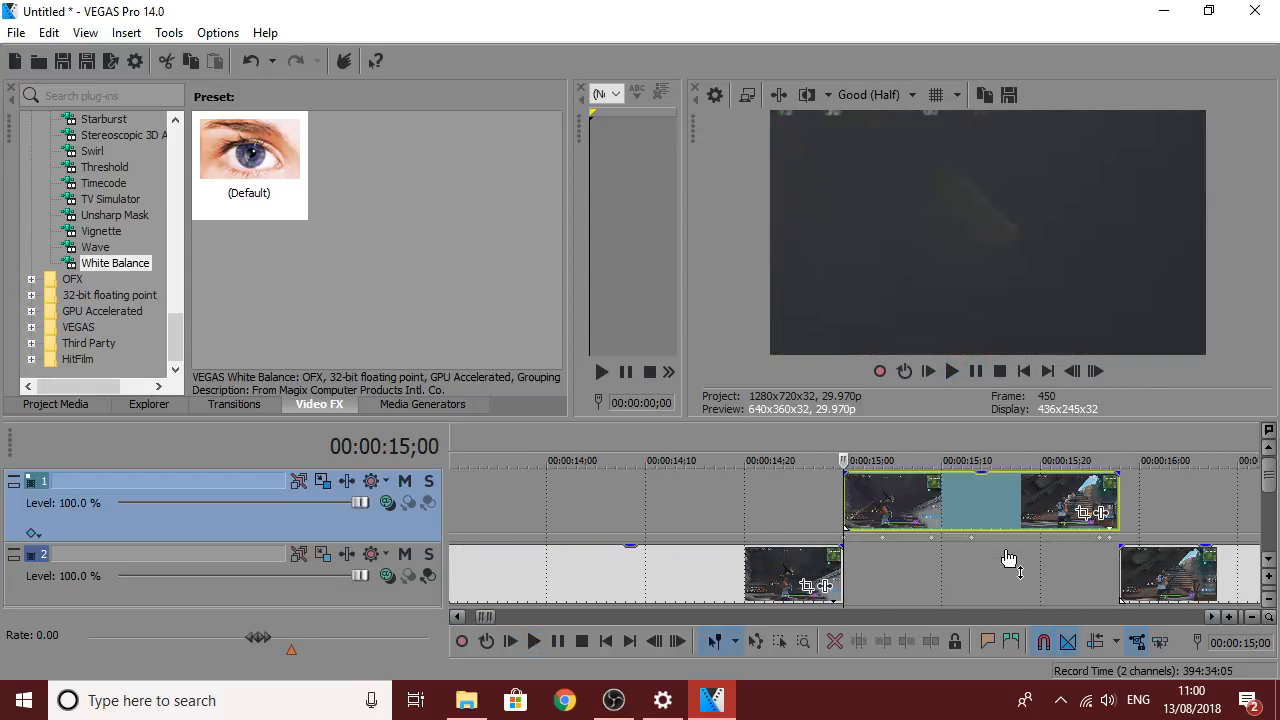
{"action": "scroll", "coordinate": [1008, 559], "scroll_direction": "down", "scroll_amount": 4}
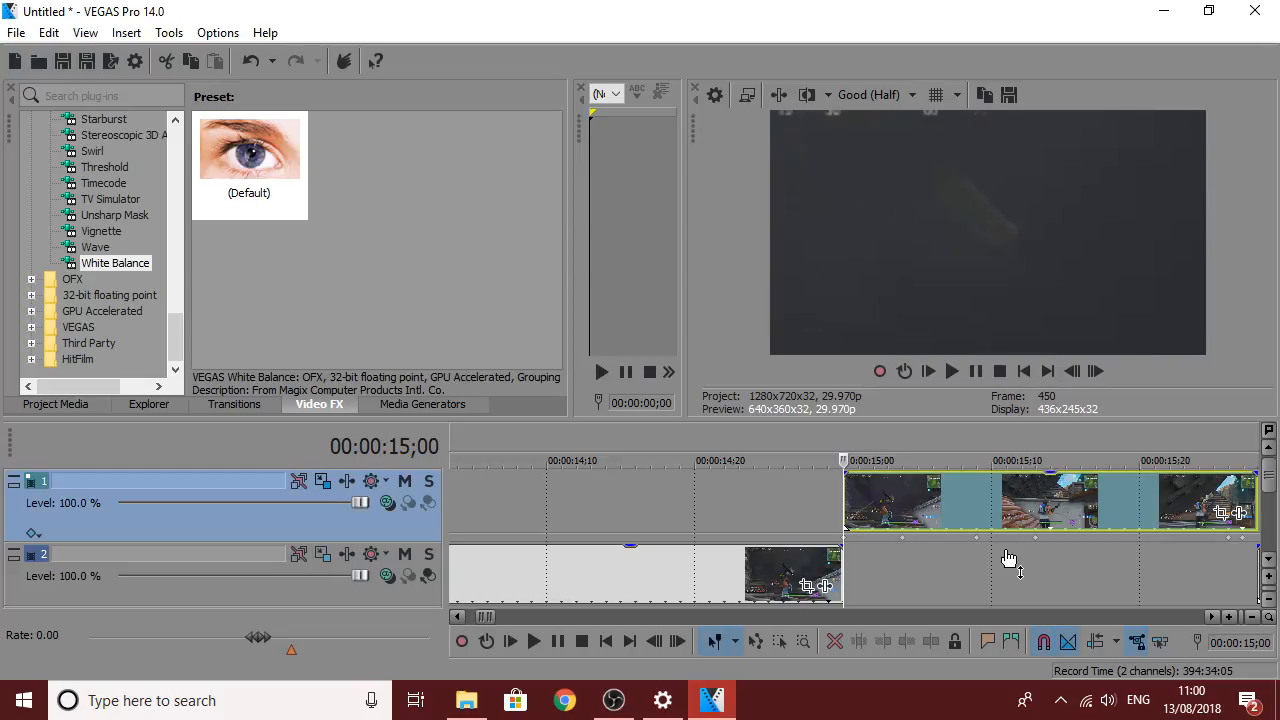
{"action": "scroll", "coordinate": [1009, 557], "scroll_direction": "down", "scroll_amount": 15}
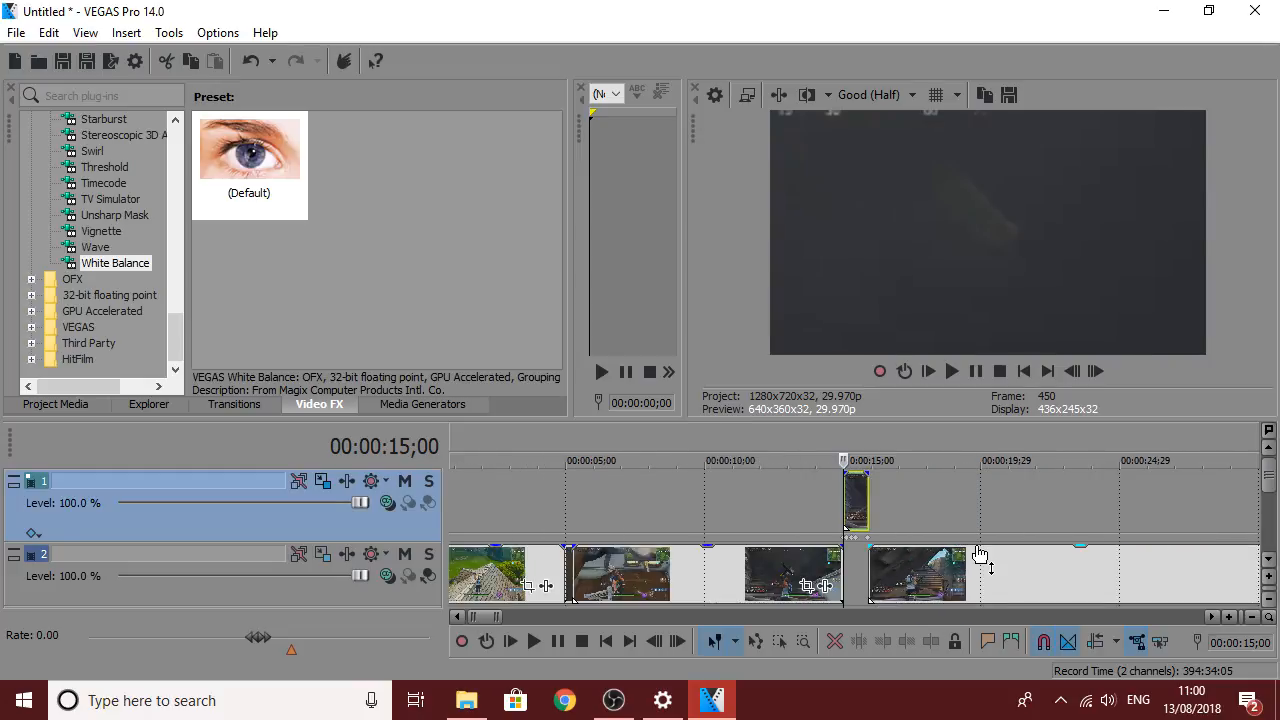
{"action": "scroll", "coordinate": [793, 558], "scroll_direction": "up", "scroll_amount": 15}
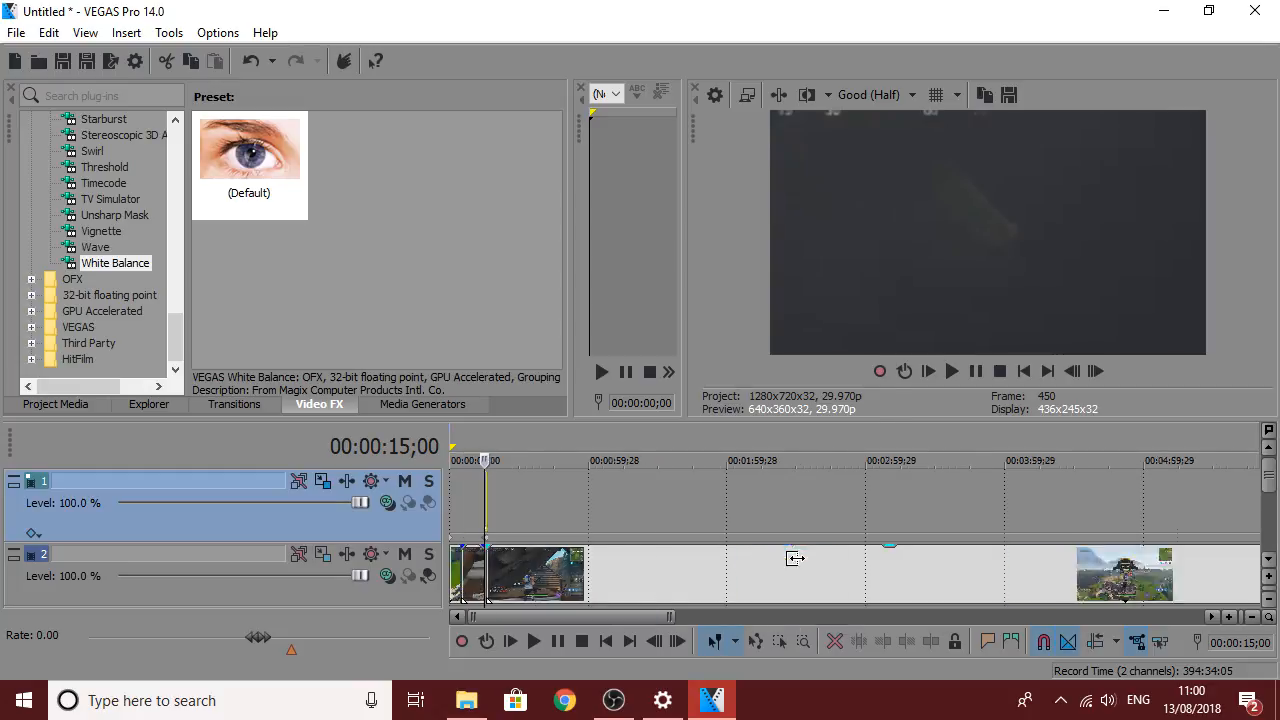
{"action": "scroll", "coordinate": [614, 480], "scroll_direction": "up", "scroll_amount": 2}
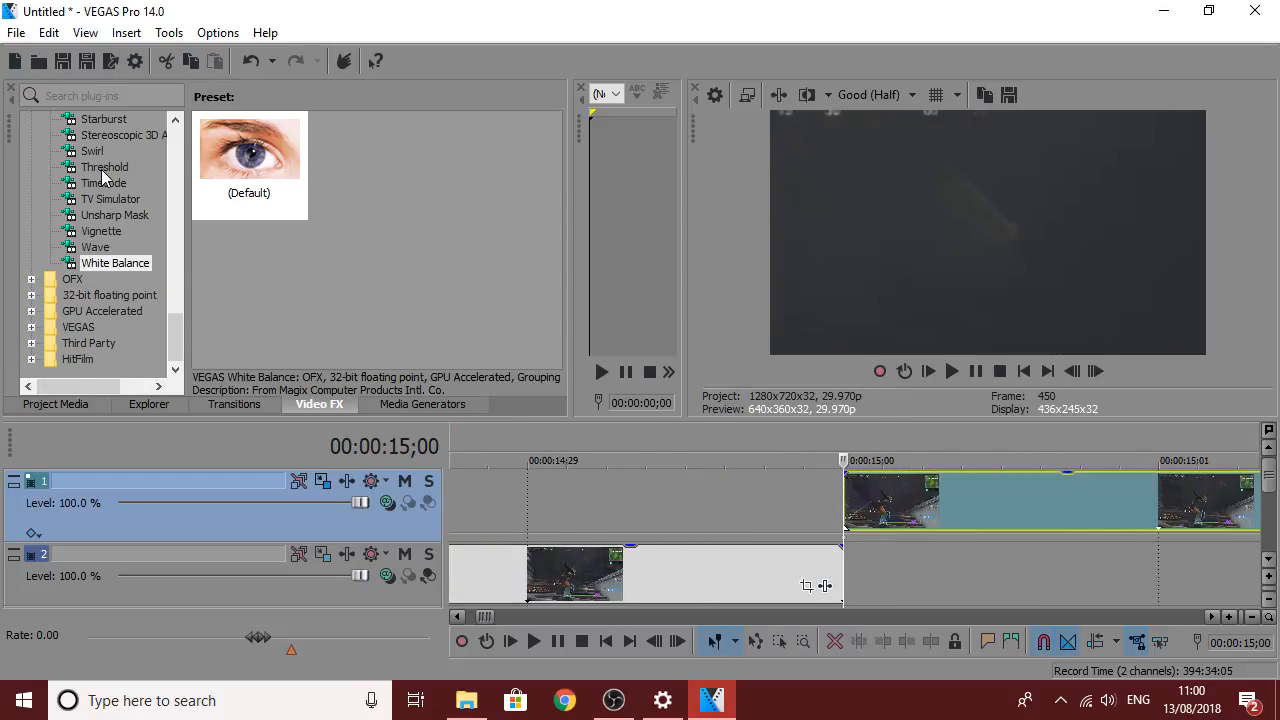
{"action": "scroll", "coordinate": [122, 218], "scroll_direction": "up", "scroll_amount": 12}
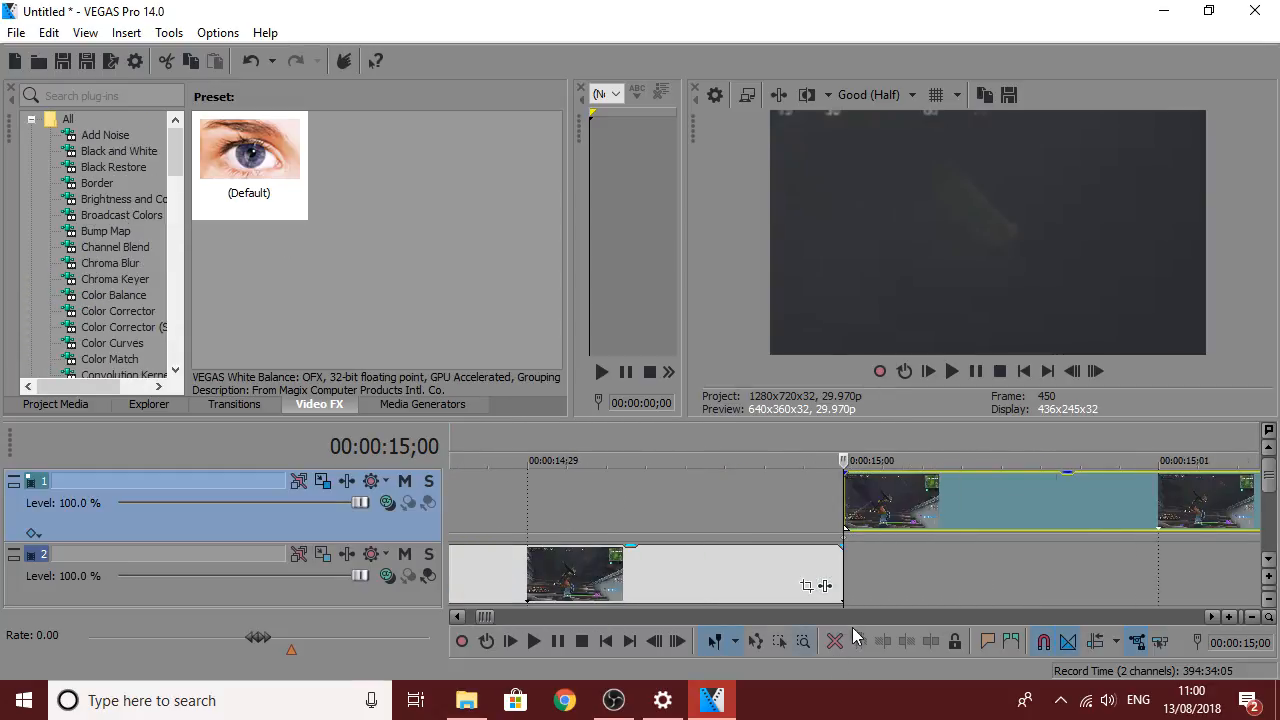
{"action": "scroll", "coordinate": [864, 600], "scroll_direction": "down", "scroll_amount": 10}
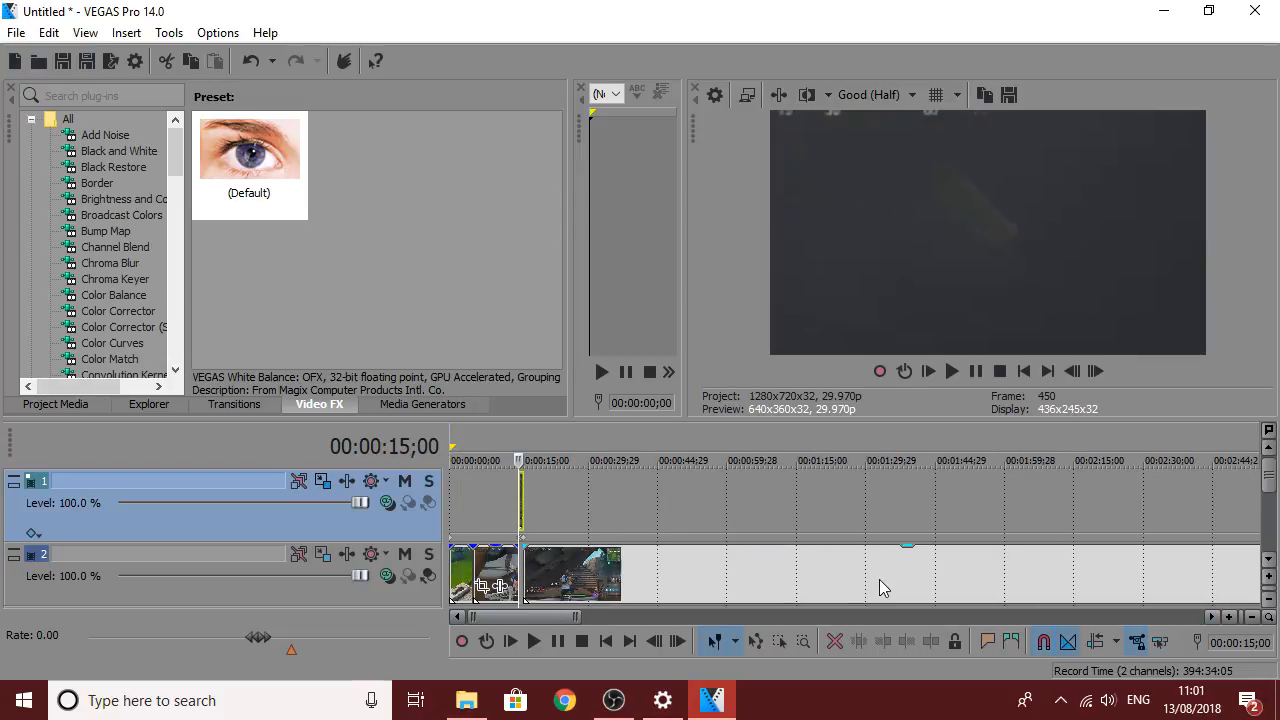